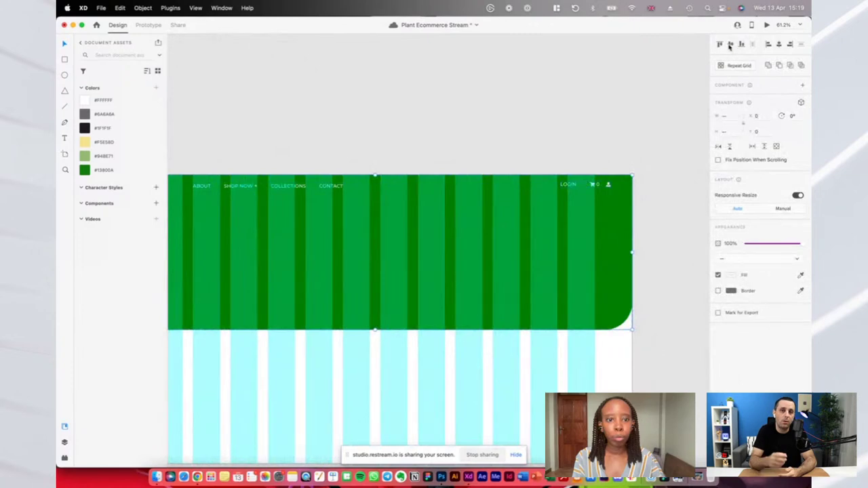
# Undo the last alignment and vertically align the header's menu links with the login and cart group
pyautogui.press('super+z')
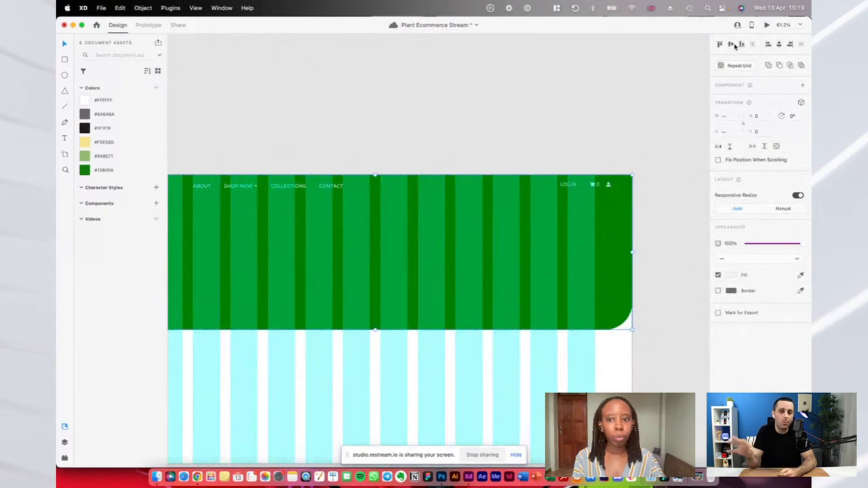
pyautogui.click(341, 147)
pyautogui.click(333, 188)
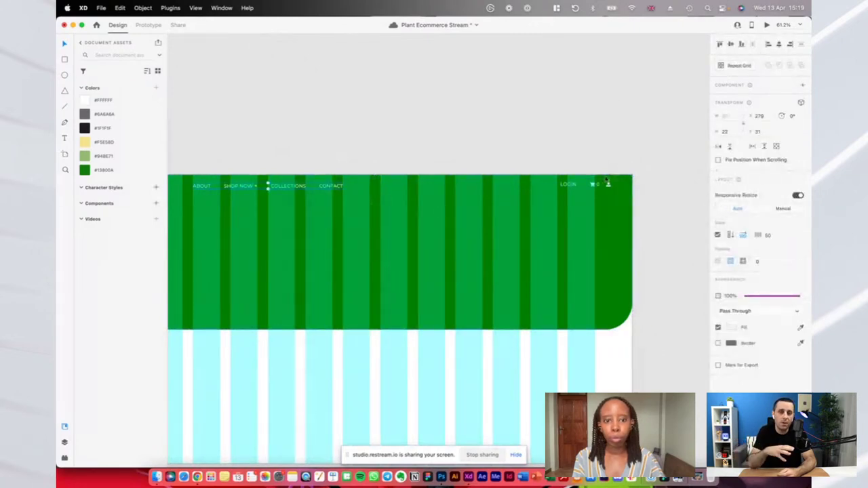
pyautogui.click(730, 45)
pyautogui.hscroll(-3, 614, 99)
pyautogui.scroll(-1, 614, 99)
pyautogui.click(629, 111)
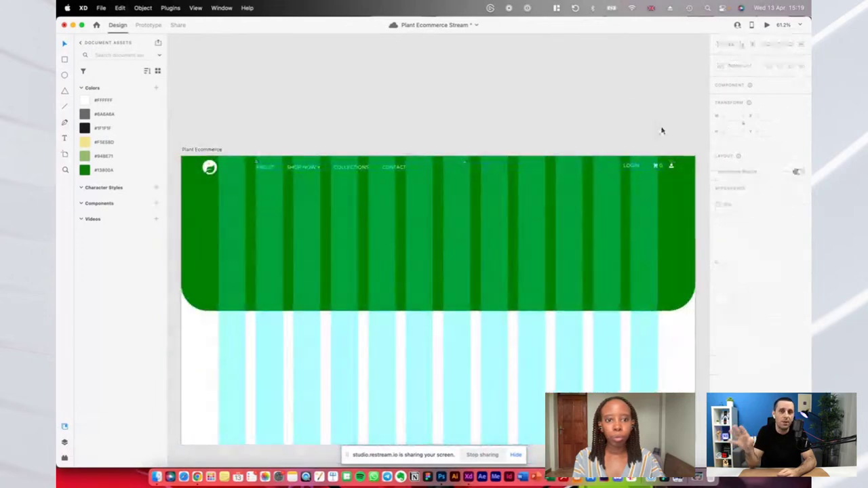
pyautogui.click(662, 171)
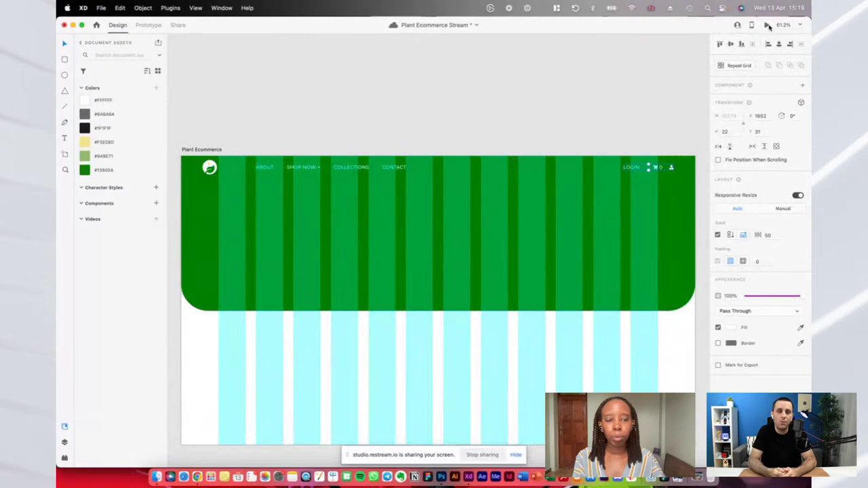
# Preview the artboard to check the header alignment, and close the preview
pyautogui.click(767, 25)
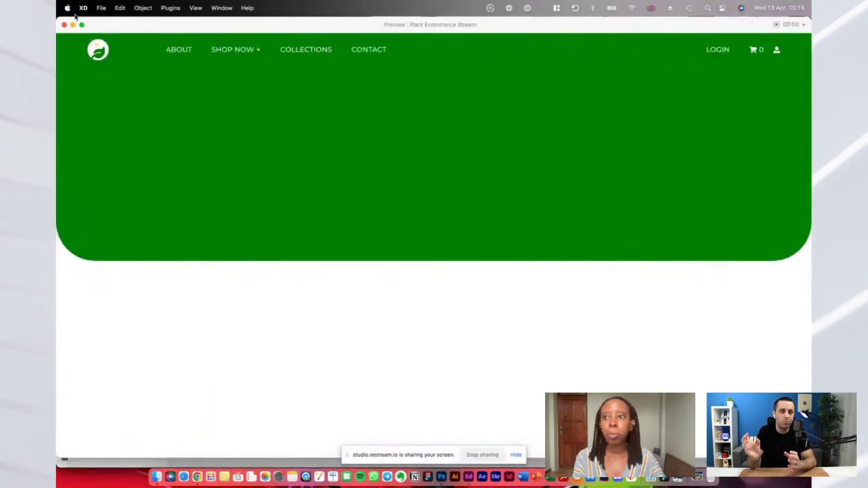
pyautogui.click(64, 25)
pyautogui.press('super+shift+apostrophe')
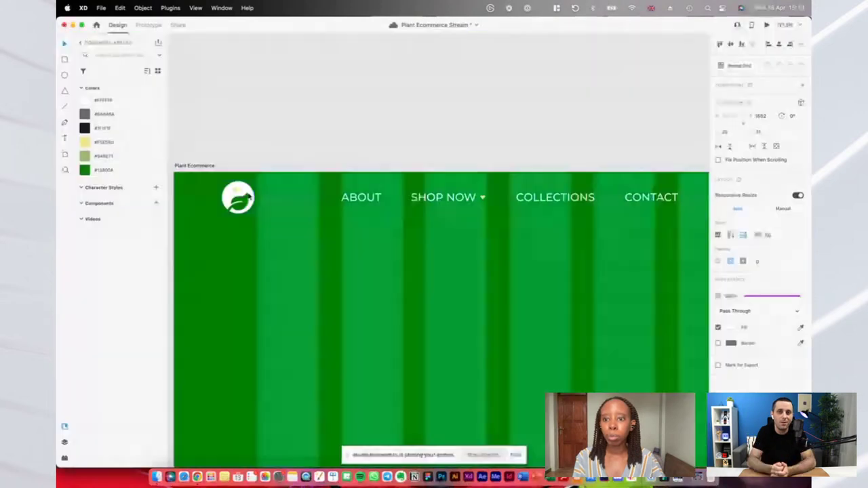
# Move the menu links closer to the logo at about X 190, Y 34, and line the login group up with them
pyautogui.click(364, 200)
pyautogui.moveTo(364, 200); pyautogui.dragTo(310, 201)
pyautogui.scroll(-5, 244, 199)
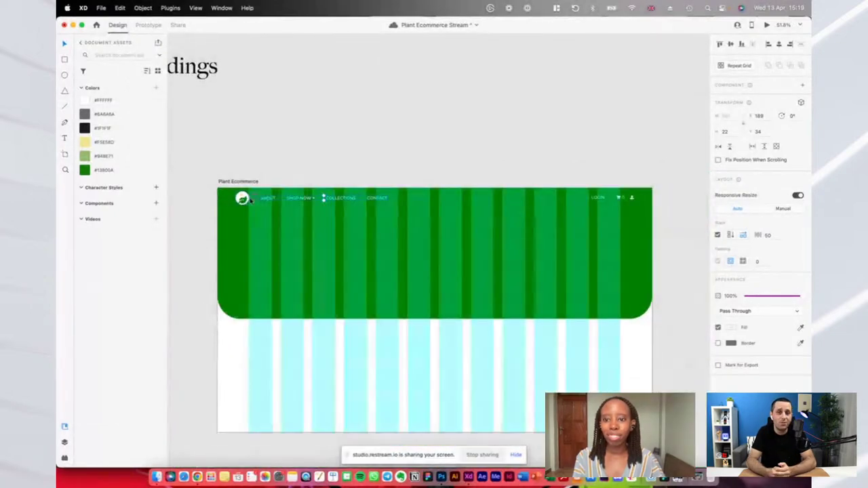
pyautogui.scroll(2, 243, 198)
pyautogui.hscroll(3, 562, 194)
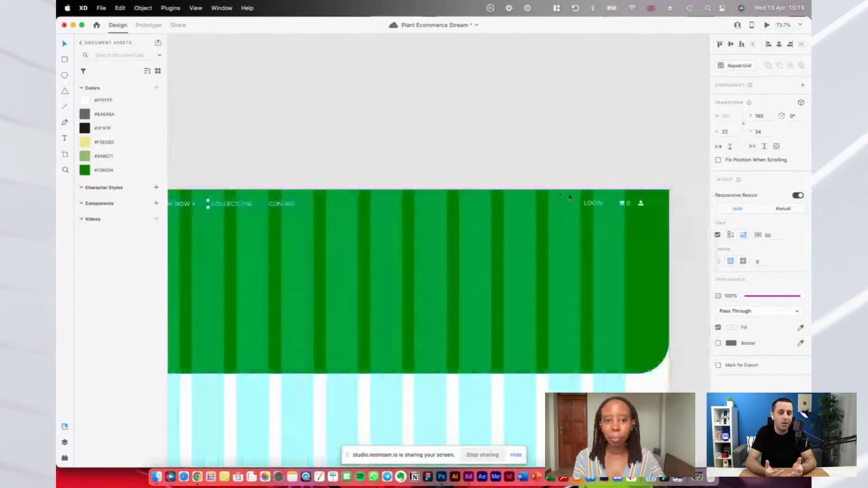
pyautogui.moveTo(602, 205); pyautogui.dragTo(599, 209)
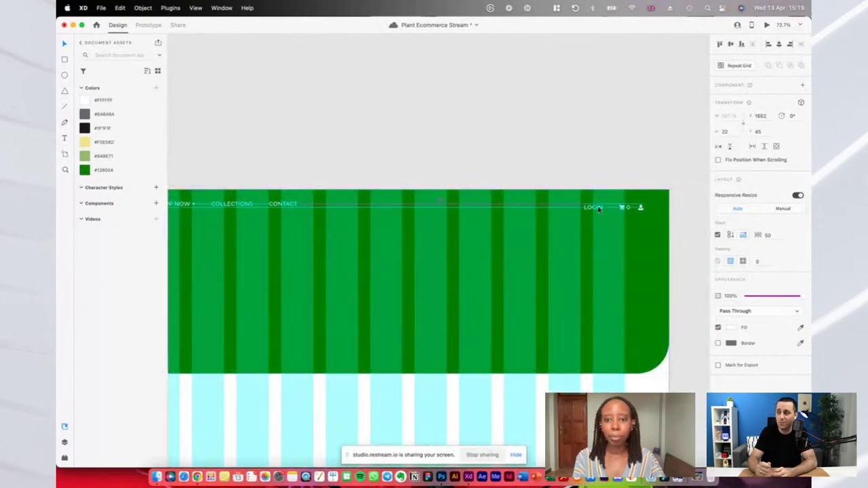
# Check the repositioned header menu in the preview and return to the canvas
pyautogui.click(767, 24)
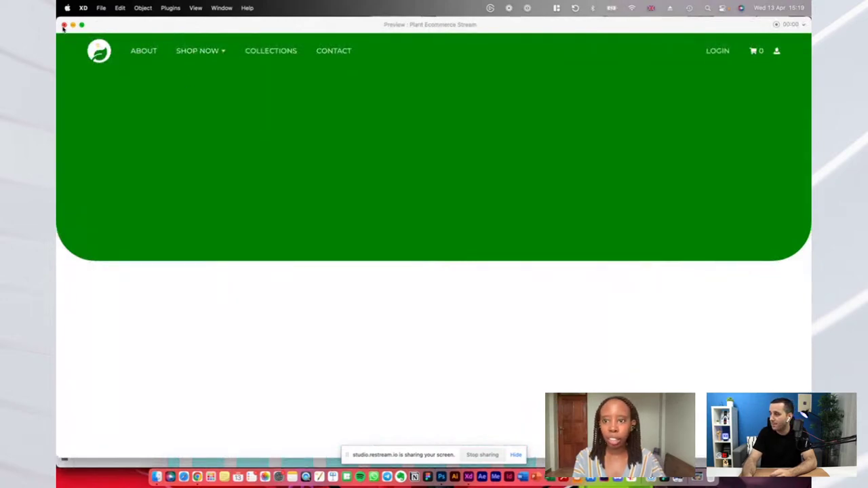
pyautogui.click(64, 25)
pyautogui.click(396, 45)
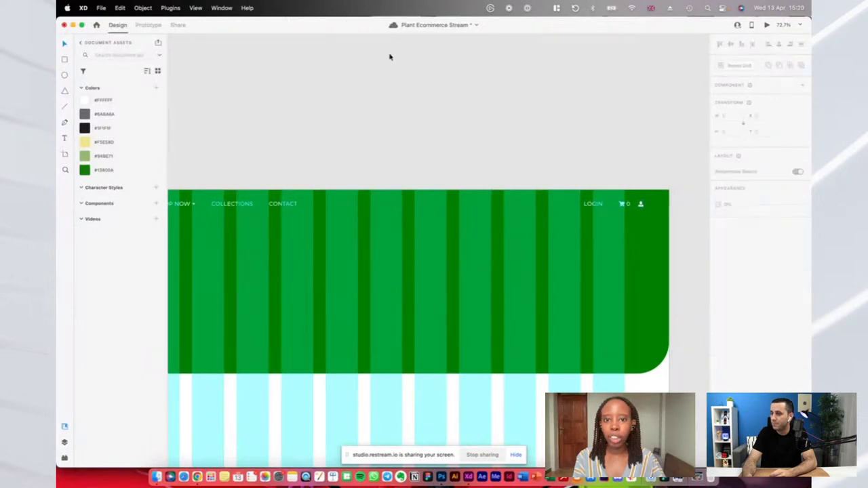
# Extend the green hero background rectangle downward to a height of about 646
pyautogui.scroll(-3, 381, 81)
pyautogui.scroll(-1, 381, 81)
pyautogui.click(337, 224)
pyautogui.moveTo(386, 247); pyautogui.dragTo(387, 261)
pyautogui.scroll(1, 388, 262)
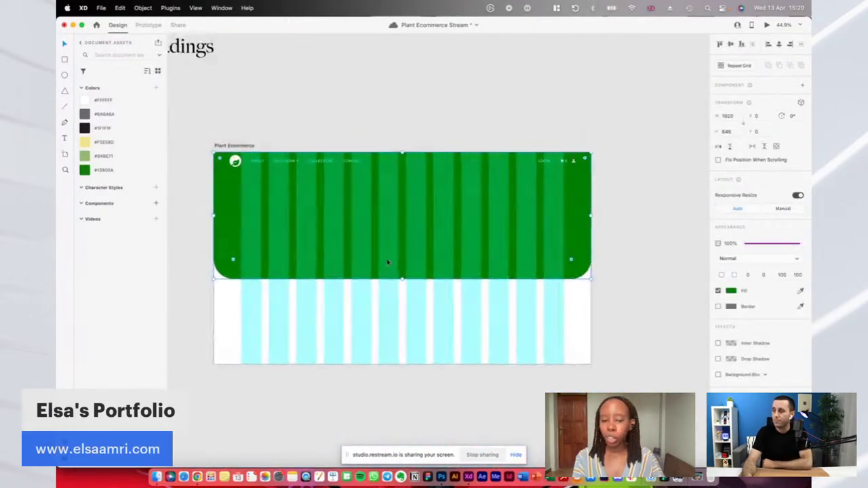
pyautogui.hscroll(-2, 387, 262)
pyautogui.scroll(1, 387, 262)
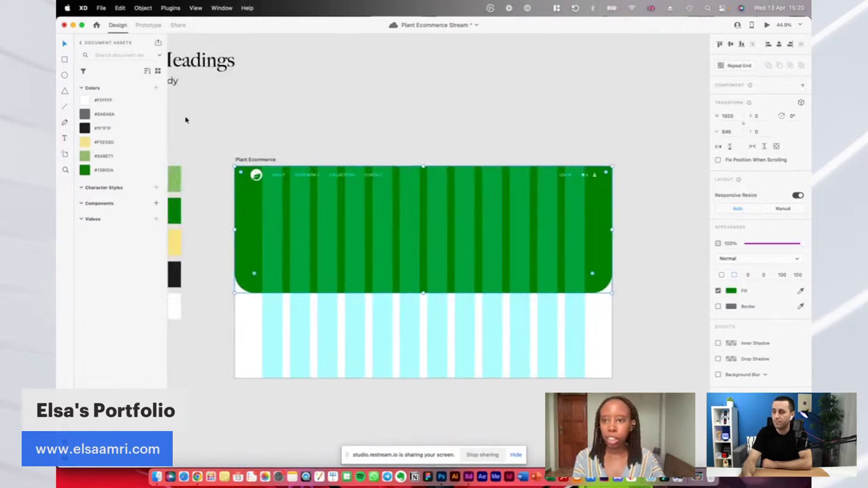
# Place a #FFFFFF copy of the Headings sample text in the green hero at X 140, Y 175
pyautogui.hscroll(-3, 186, 120)
pyautogui.moveTo(220, 61); pyautogui.dragTo(362, 220)
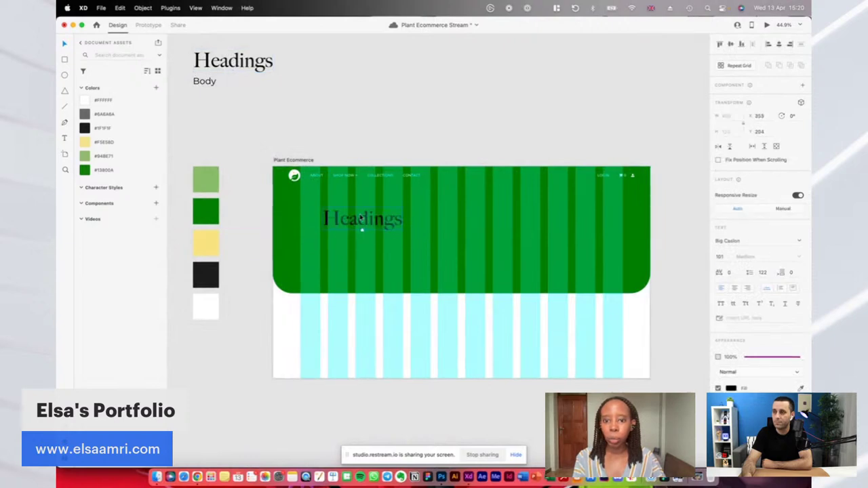
pyautogui.click(95, 100)
pyautogui.moveTo(354, 220); pyautogui.dragTo(332, 211)
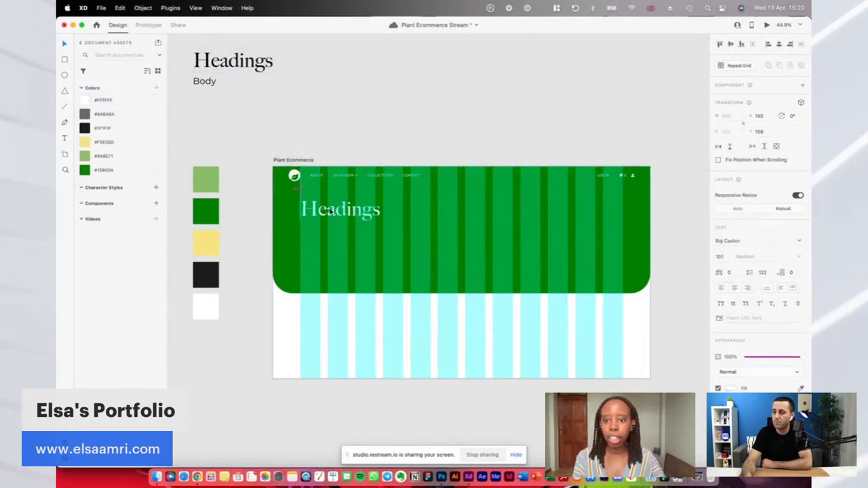
pyautogui.scroll(3, 331, 211)
pyautogui.moveTo(330, 220); pyautogui.dragTo(329, 218)
pyautogui.hscroll(1, 328, 218)
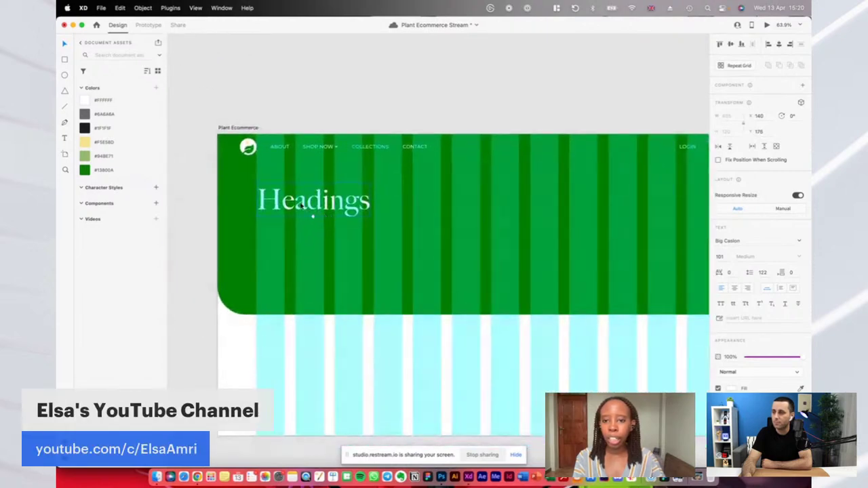
pyautogui.scroll(-2, 300, 205)
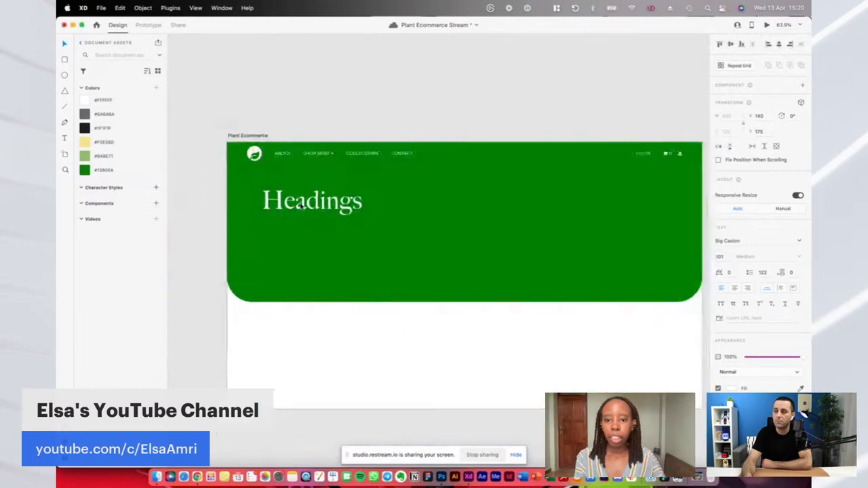
# Replace the hero heading's text with "Find your perfect plan,"
pyautogui.doubleClick(301, 216)
pyautogui.write('d')
pyautogui.press('BackSpace')
pyautogui.write('A')
pyautogui.press('BackSpace')
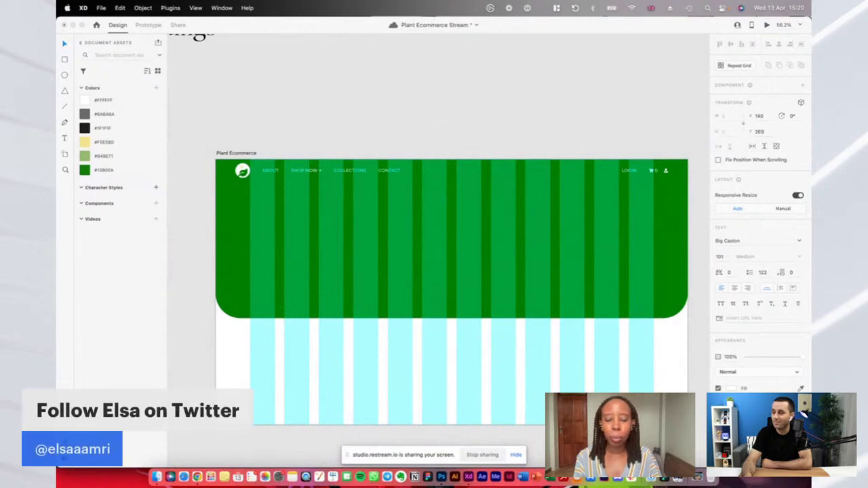
pyautogui.write('Find your perfect plan.')
pyautogui.press('Escape')
# Set the hero headline's font size to 80 and move it up to Y 155
pyautogui.click(723, 257)
pyautogui.write('8')
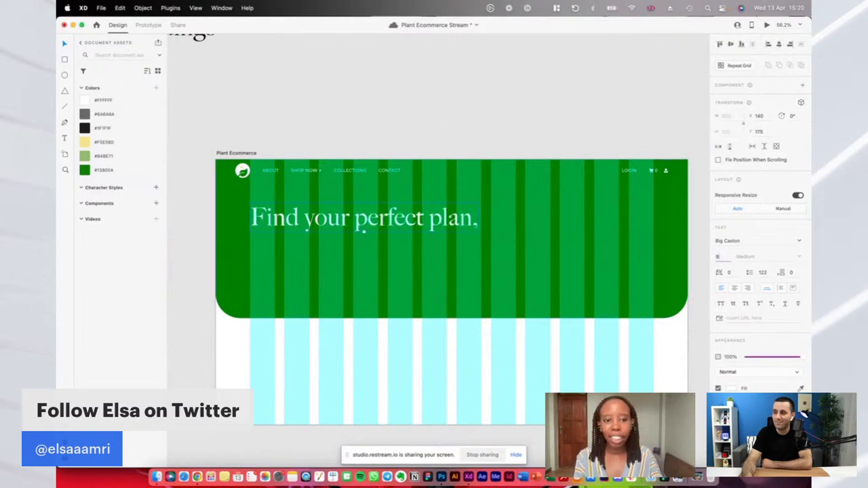
pyautogui.write('0')
pyautogui.press('Return')
pyautogui.moveTo(321, 224); pyautogui.dragTo(318, 213)
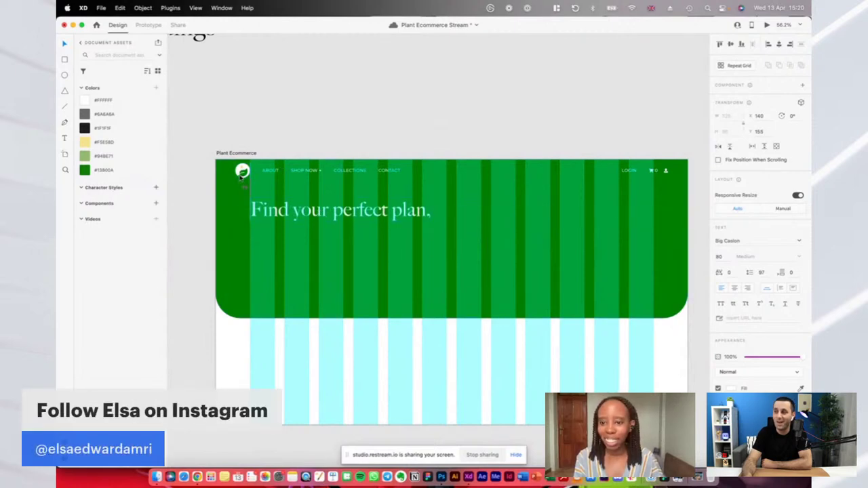
# Correct the headline's last word to "plant," and add a second line reading "a match made in soil."
pyautogui.doubleClick(428, 210)
pyautogui.click(430, 210)
pyautogui.press('BackSpace')
pyautogui.write('t,')
pyautogui.press('Return')
pyautogui.write('a mat')
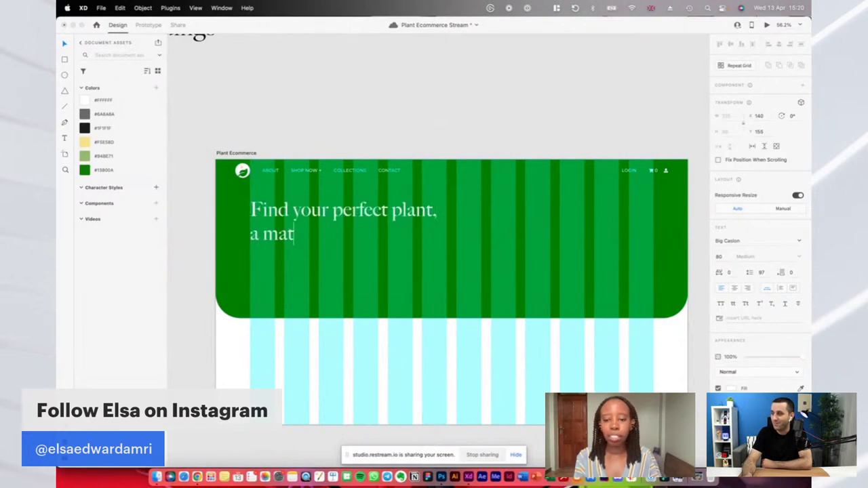
pyautogui.write('ch made in soil.')
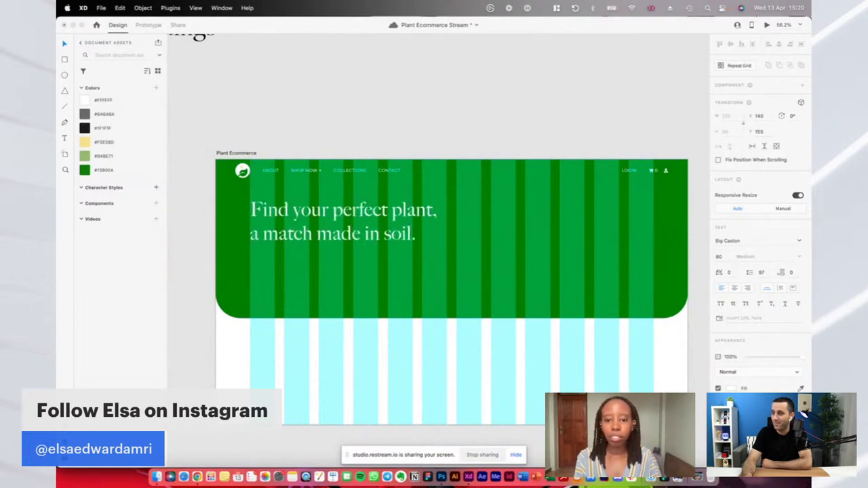
pyautogui.press('Escape')
pyautogui.click(436, 117)
pyautogui.click(363, 217)
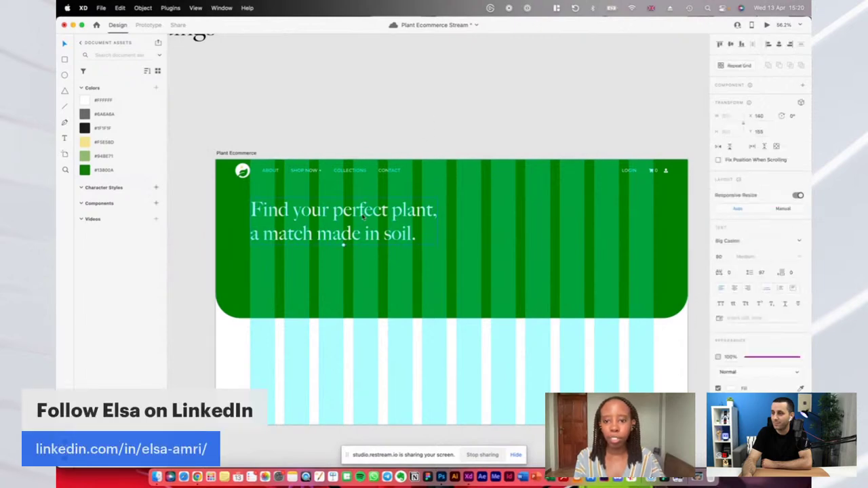
# Preview the page to check the two-line headline's size and spacing, and close the preview
pyautogui.hscroll(-5, 242, 84)
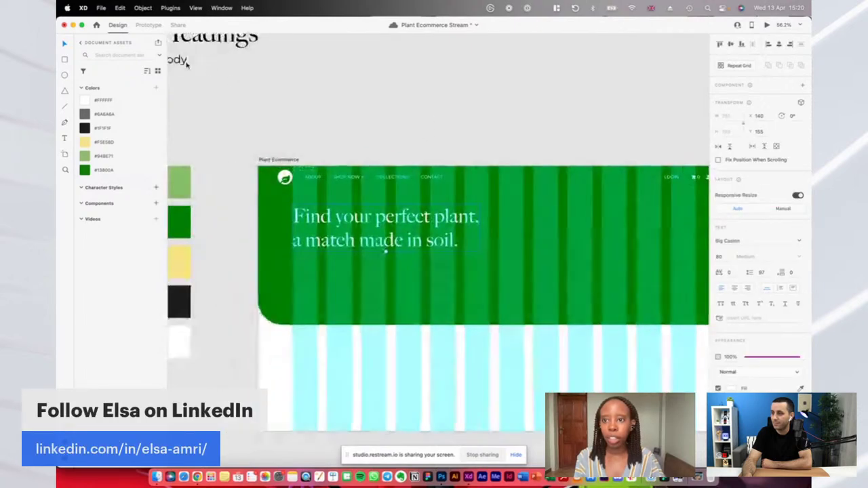
pyautogui.scroll(-2, 455, 200)
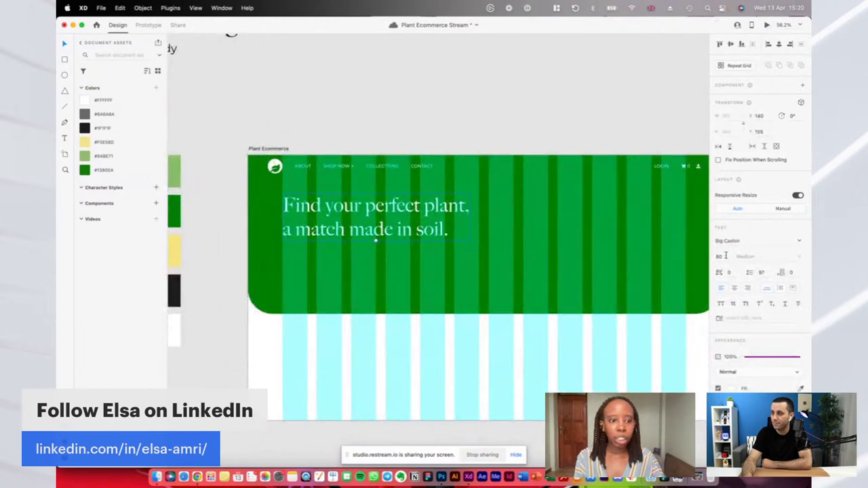
pyautogui.click(766, 25)
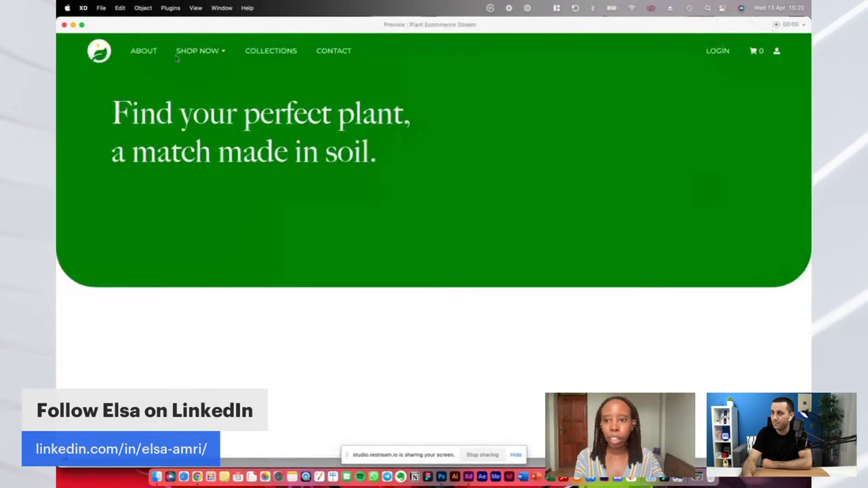
pyautogui.click(63, 25)
# Stretch the green hero background taller with the headline lowered to Y 175, and check the result in the preview
pyautogui.moveTo(484, 314); pyautogui.dragTo(483, 329)
pyautogui.moveTo(360, 229); pyautogui.dragTo(360, 234)
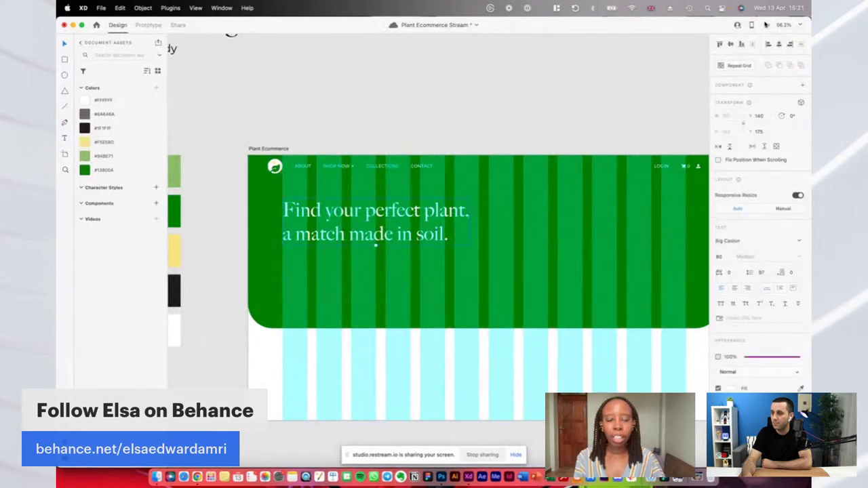
pyautogui.click(767, 24)
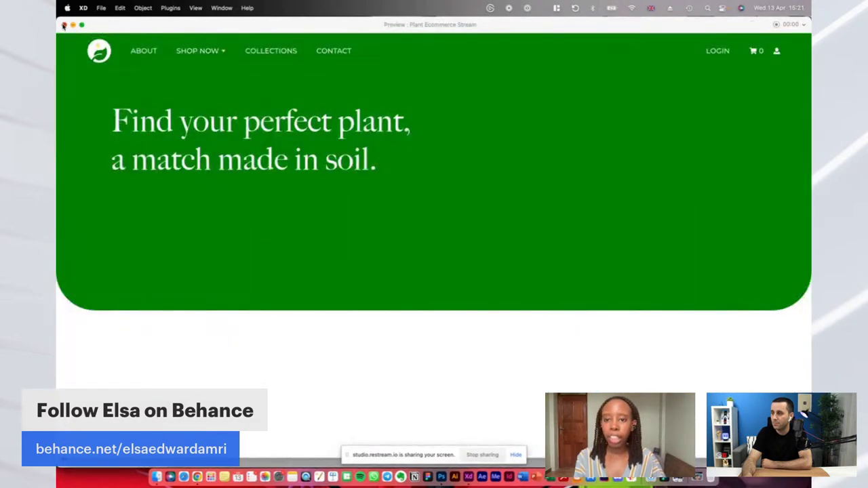
pyautogui.click(64, 25)
# Place a copy of the Body sample text under the headline at X 140 and colour it #FFFFFF
pyautogui.scroll(-3, 308, 149)
pyautogui.moveTo(229, 97); pyautogui.dragTo(316, 250)
pyautogui.scroll(3, 358, 246)
pyautogui.click(85, 100)
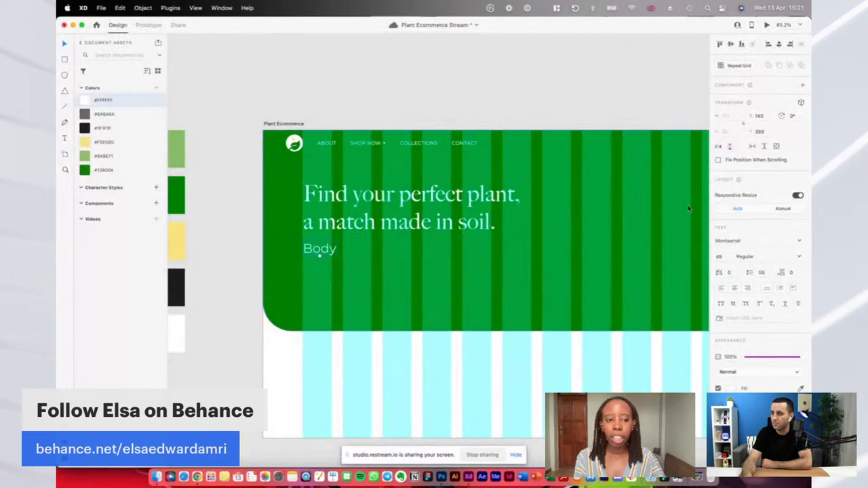
# Set the body text's font size to 22 and move it up to about Y 393 beneath the headline
pyautogui.click(720, 256)
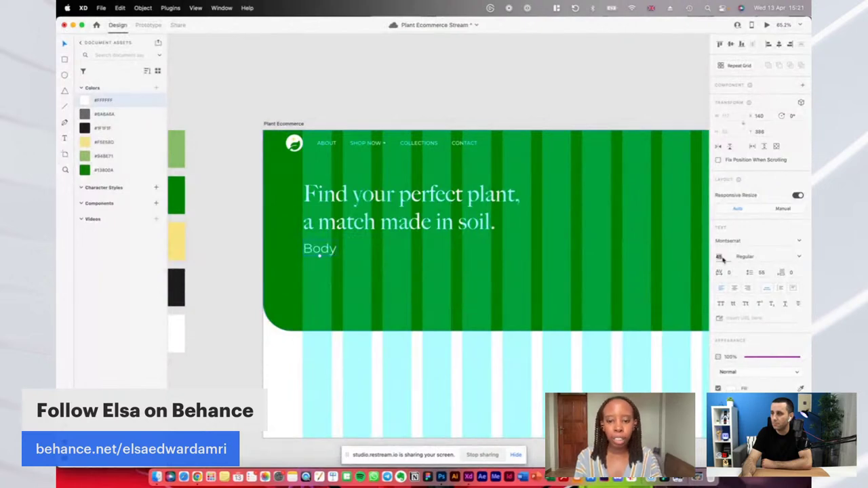
pyautogui.write('22')
pyautogui.press('Return')
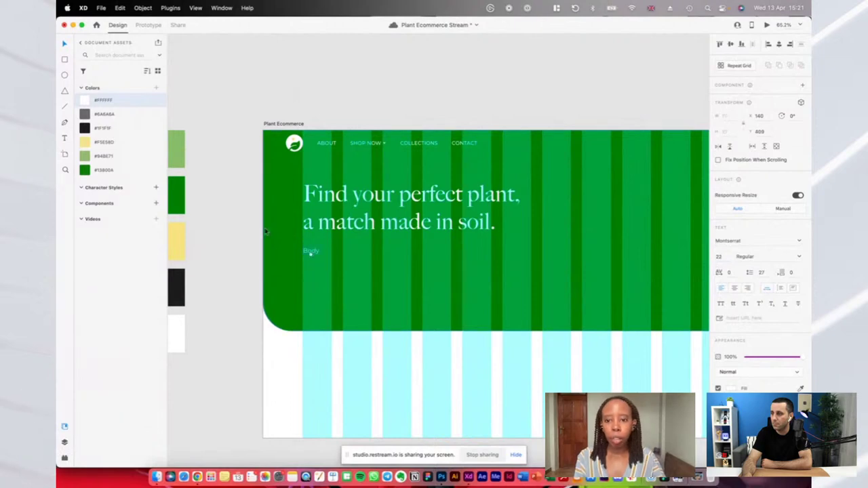
pyautogui.moveTo(310, 252); pyautogui.dragTo(310, 248)
pyautogui.press('Up')
pyautogui.press('Up')
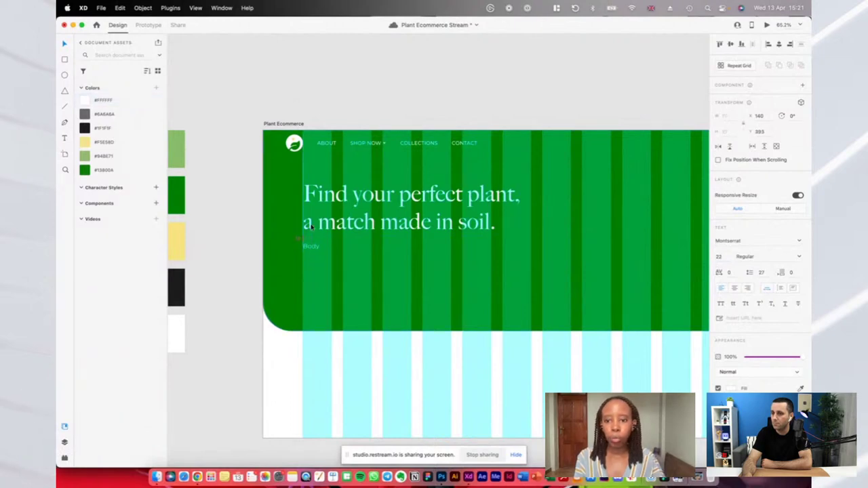
# Replace the Body sample text under the headline with "Nurture is the ideal place to find your plants, whether beginner"
pyautogui.doubleClick(310, 246)
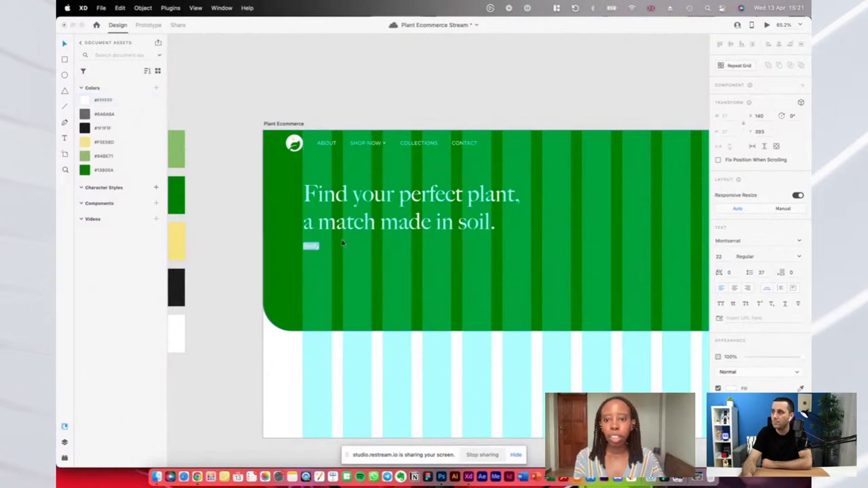
pyautogui.write('a')
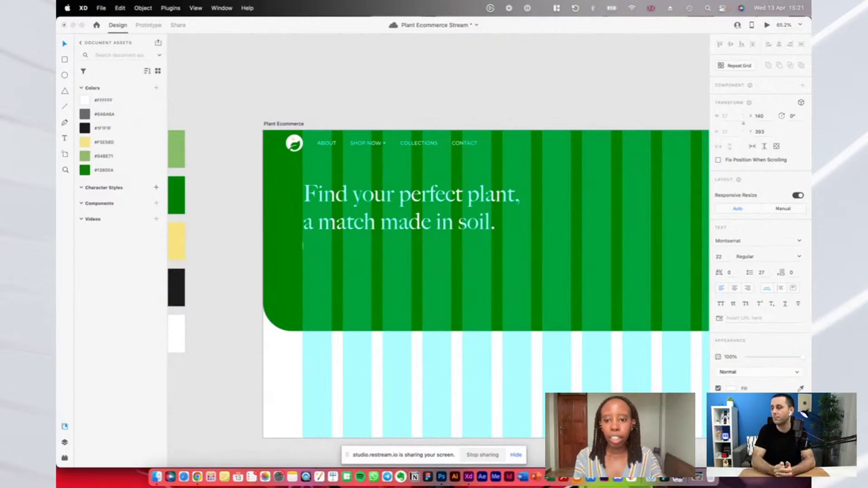
pyautogui.press('BackSpace')
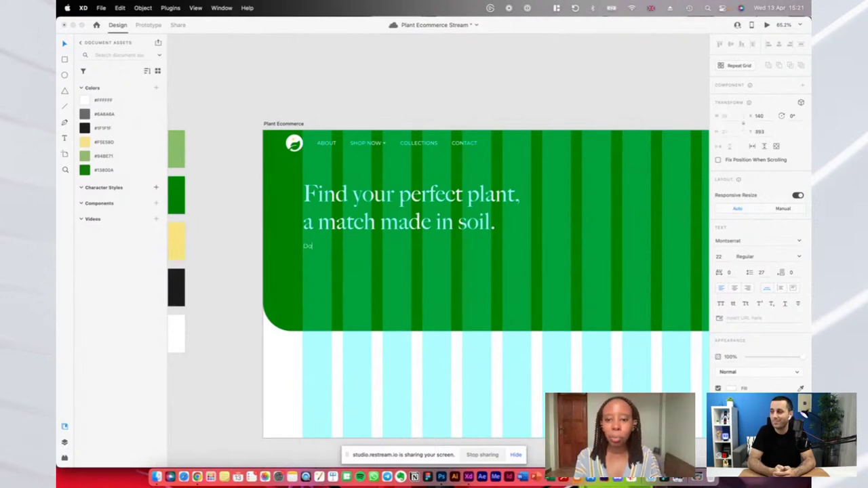
pyautogui.press('super+a')
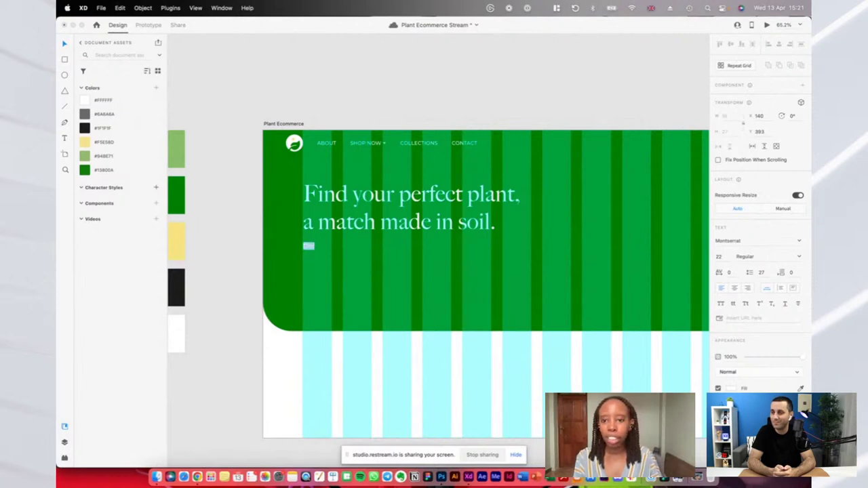
pyautogui.write('Nurture')
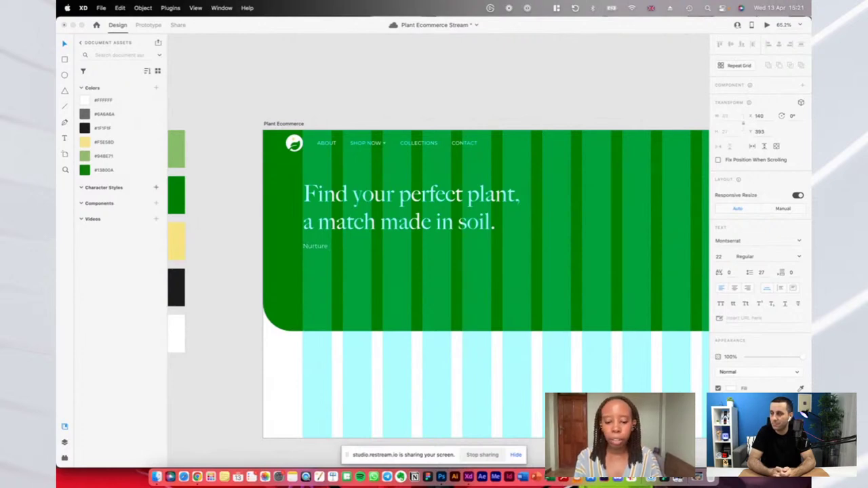
pyautogui.write(' is the ideal place to find your')
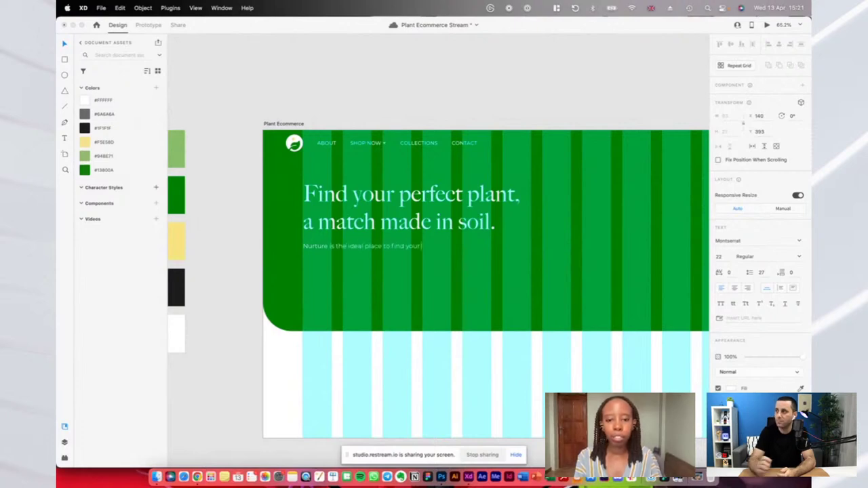
pyautogui.write(' plants, ')
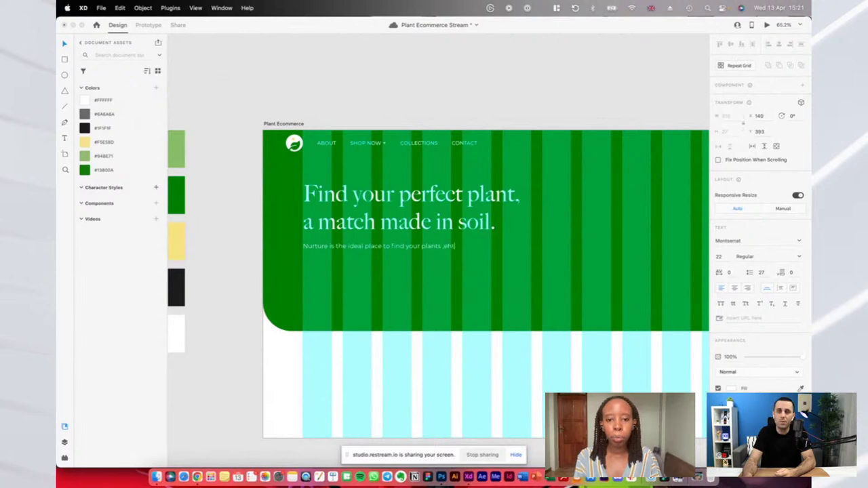
pyautogui.write('whether beginner')
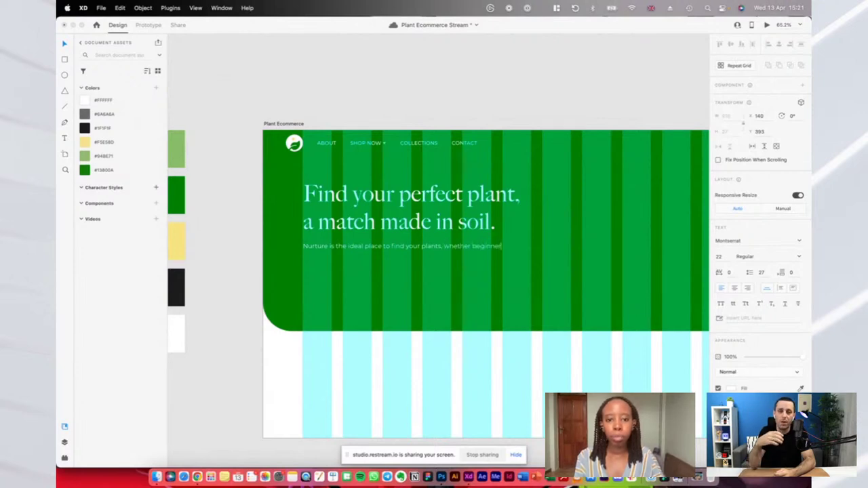
pyautogui.press('Escape')
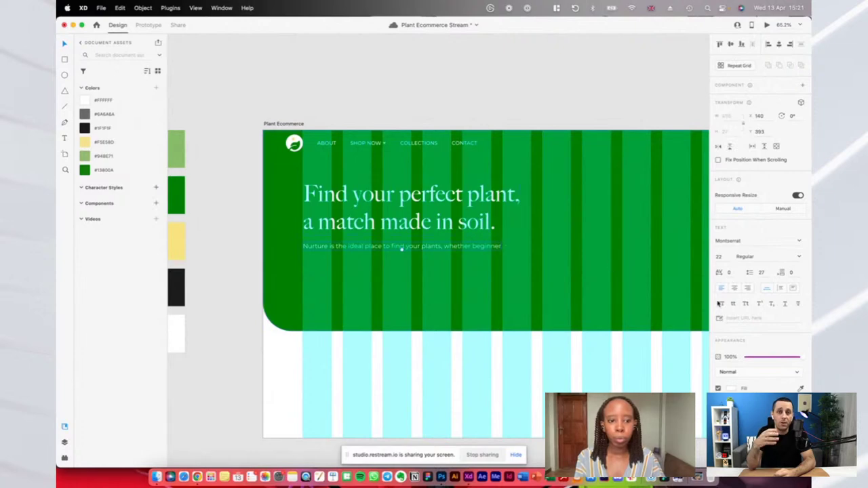
# Narrow the body text box to 660 wide so it wraps, and set its line spacing to 30
pyautogui.moveTo(502, 248); pyautogui.dragTo(490, 247)
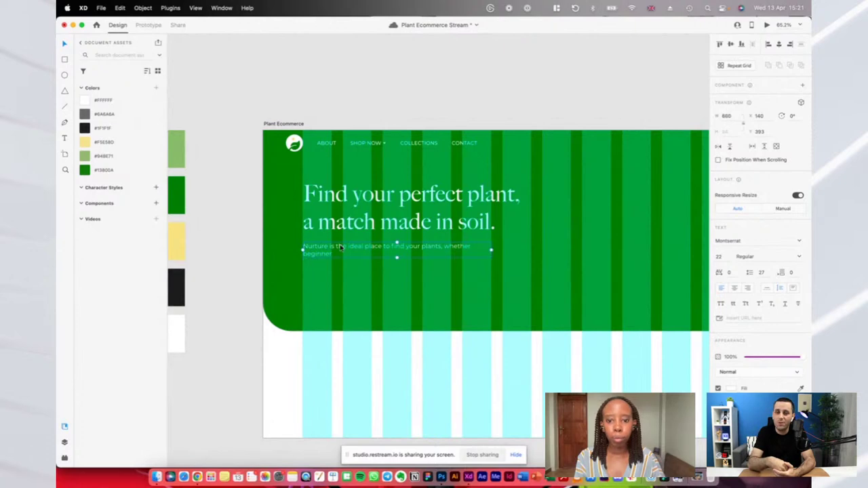
pyautogui.write('32')
pyautogui.press('Return')
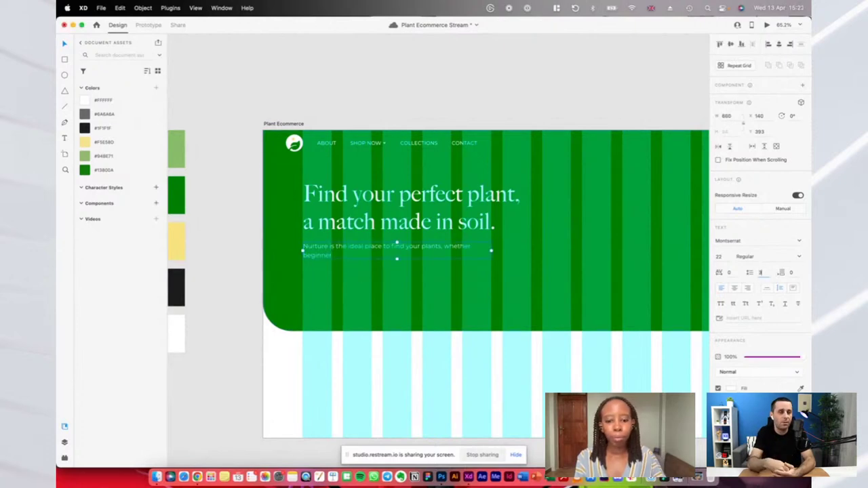
# Try ending the body text with "whether a seasoned green thumb or budding plant enthusiast."
pyautogui.click(333, 255)
pyautogui.doubleClick(332, 255)
pyautogui.click(322, 256)
pyautogui.doubleClick(322, 255)
pyautogui.write('a beg')
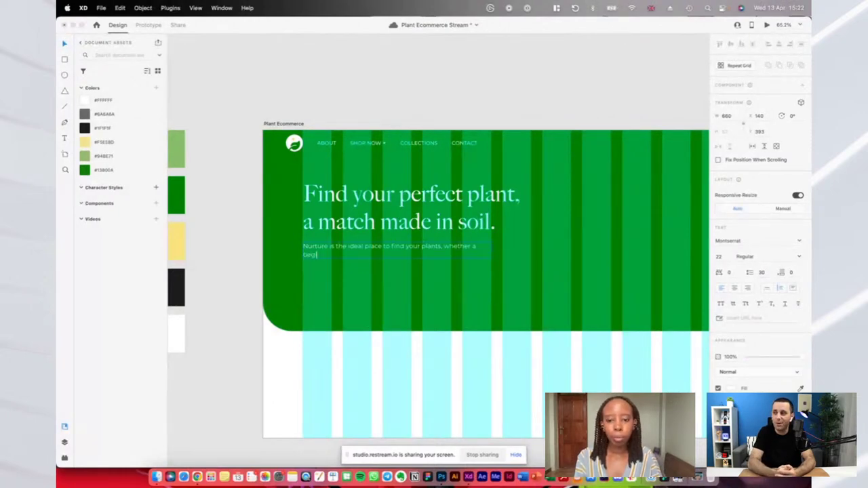
pyautogui.press('BackSpace')
pyautogui.press('BackSpace')
pyautogui.write('seasoned green thumb or')
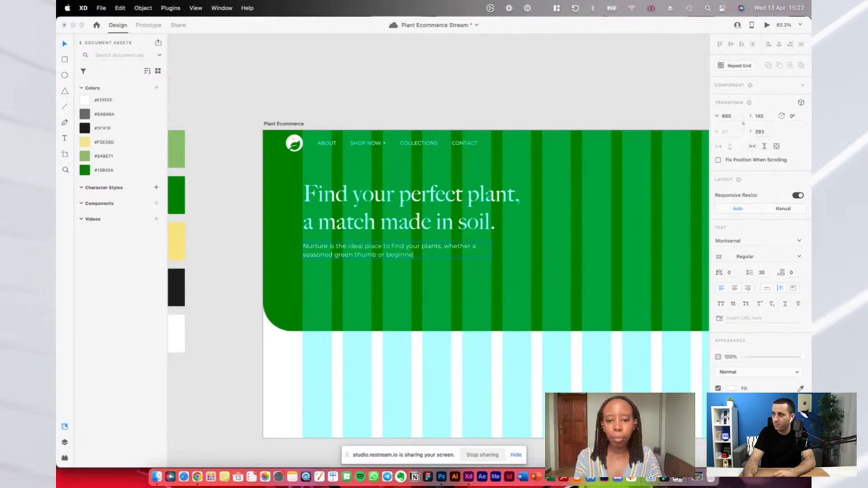
pyautogui.write('udd')
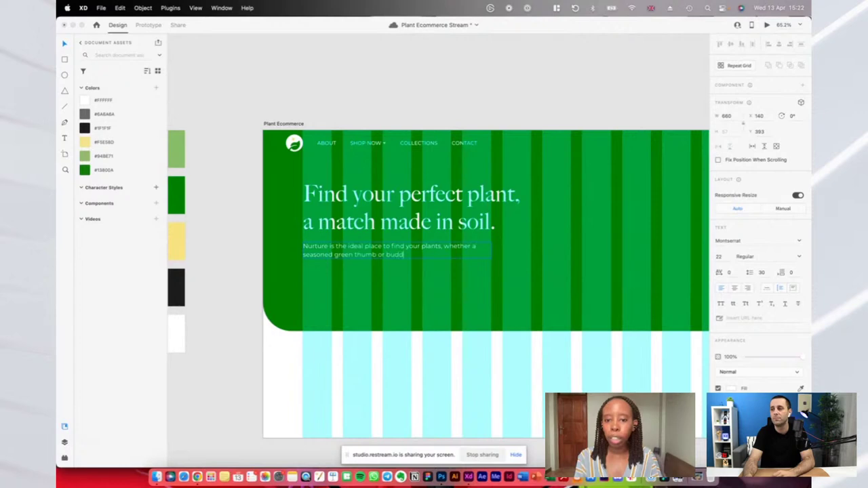
pyautogui.write('ing d')
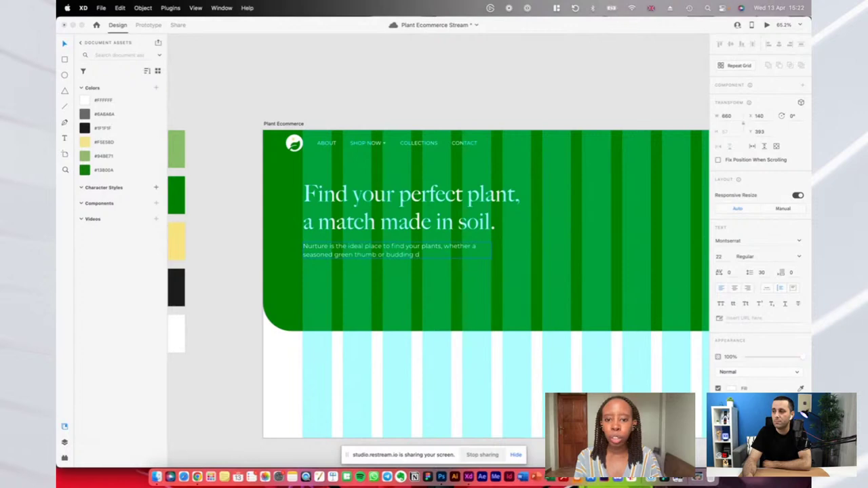
pyautogui.press('BackSpace')
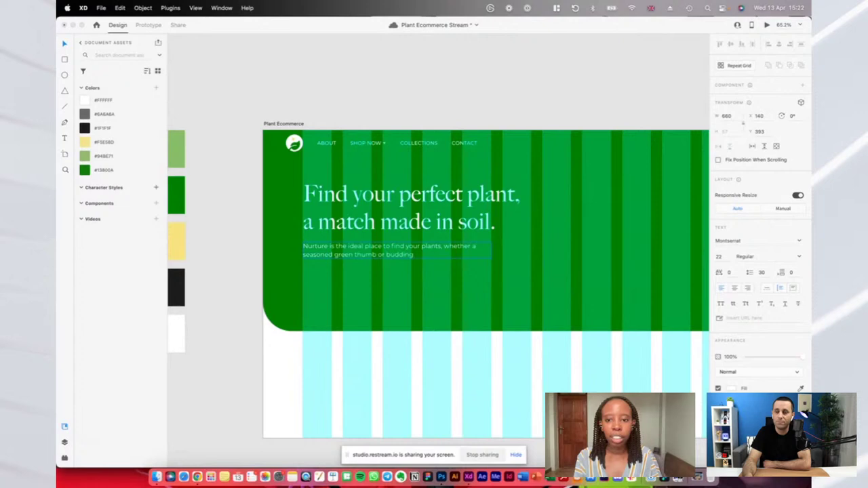
pyautogui.write('plant enthusiast.')
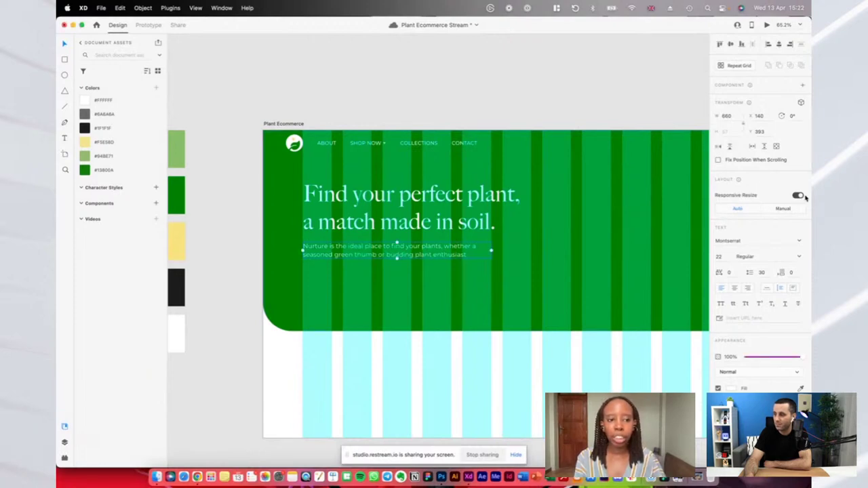
# Examine the hero composition across the whole artboard beside the type and colour samples
pyautogui.click(781, 210)
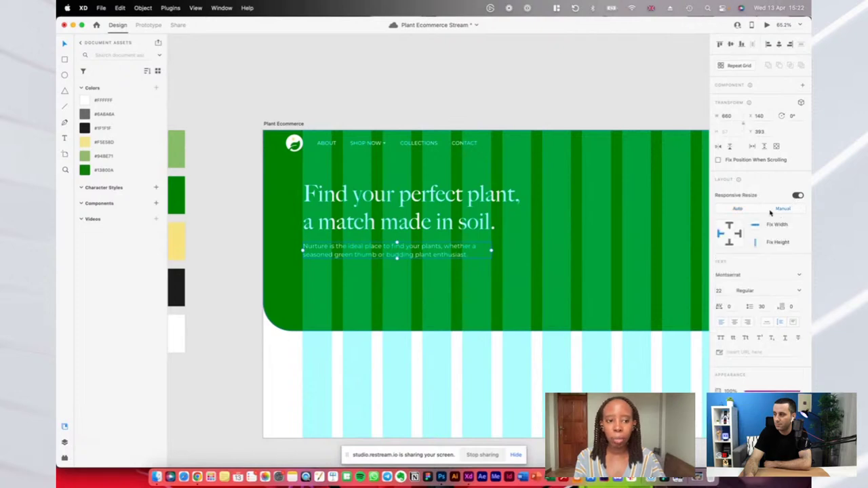
pyautogui.click(741, 210)
pyautogui.scroll(-5, 624, 122)
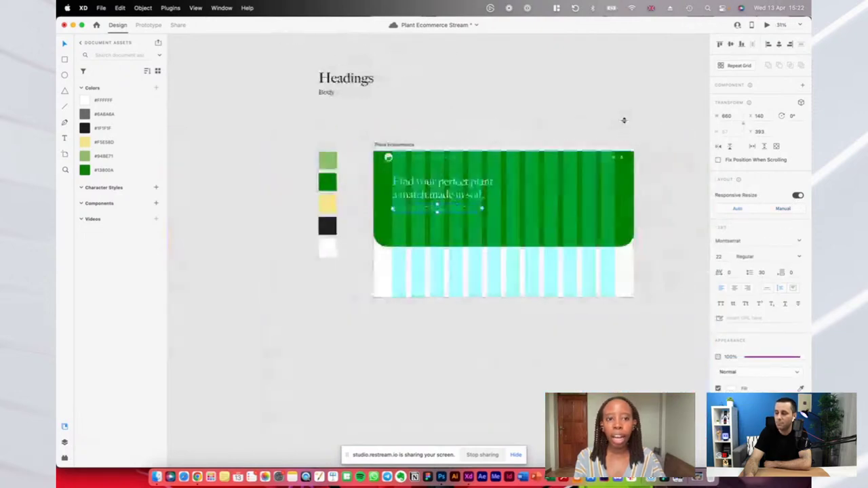
pyautogui.click(499, 128)
pyautogui.doubleClick(386, 144)
pyautogui.click(549, 112)
pyautogui.scroll(2, 550, 112)
pyautogui.scroll(3, 550, 113)
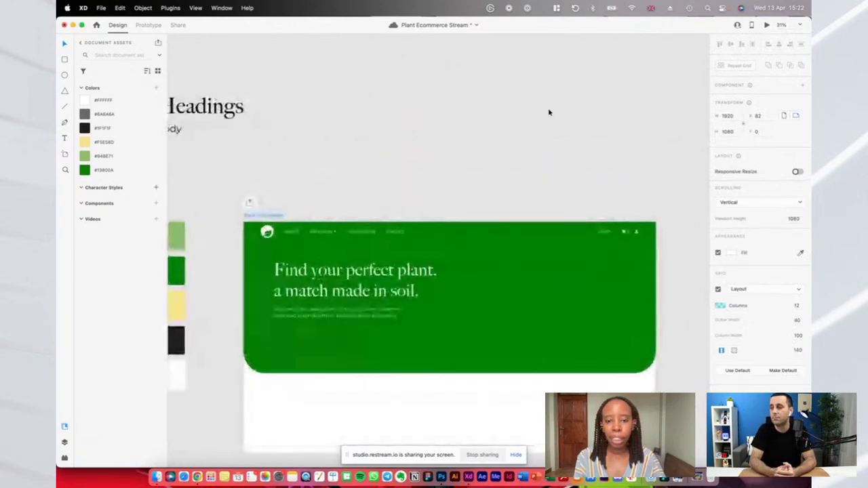
pyautogui.scroll(-2, 550, 112)
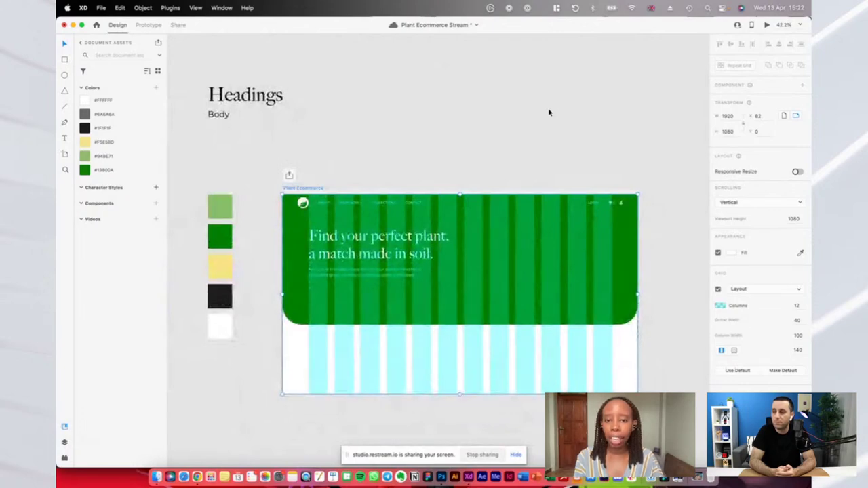
pyautogui.scroll(-2, 485, 145)
pyautogui.hscroll(2, 484, 144)
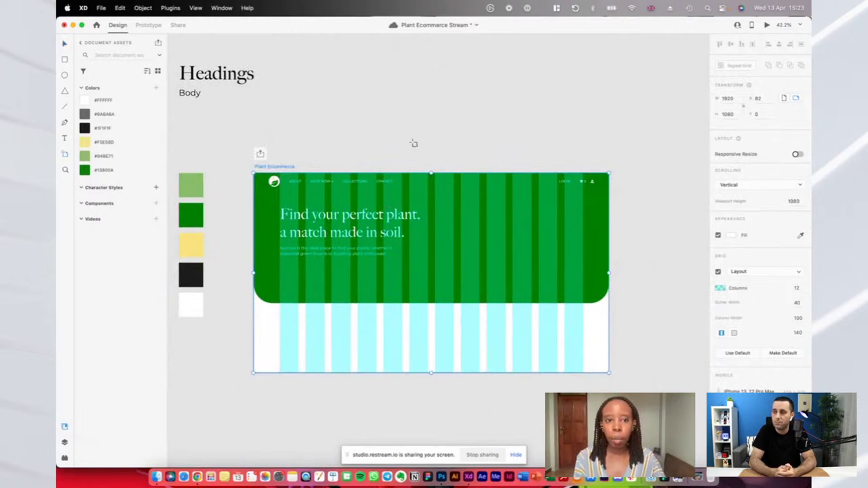
pyautogui.scroll(-1, 613, 194)
pyautogui.hscroll(-2, 613, 194)
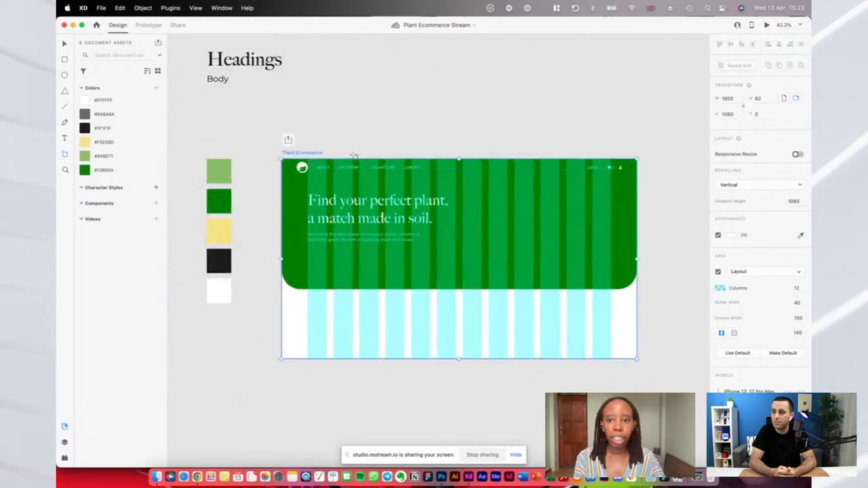
# Undo the last wording change in the body text and select the Plant Ecommerce artboard
pyautogui.press('v')
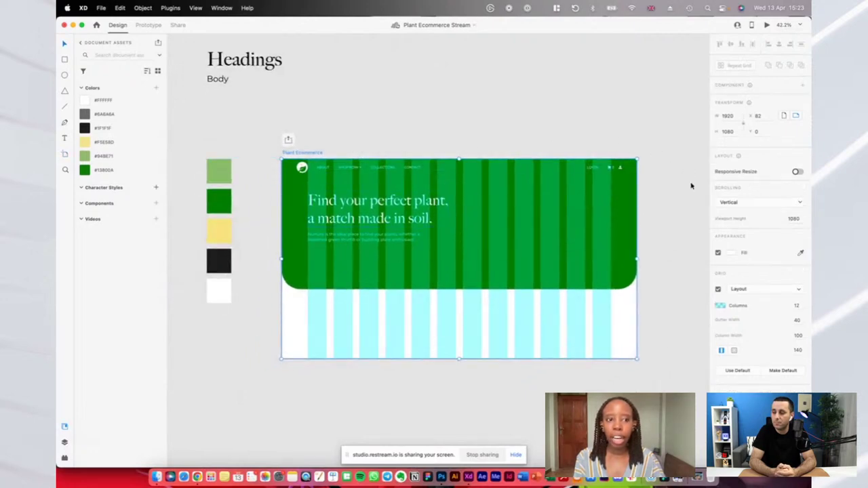
pyautogui.press('super+z')
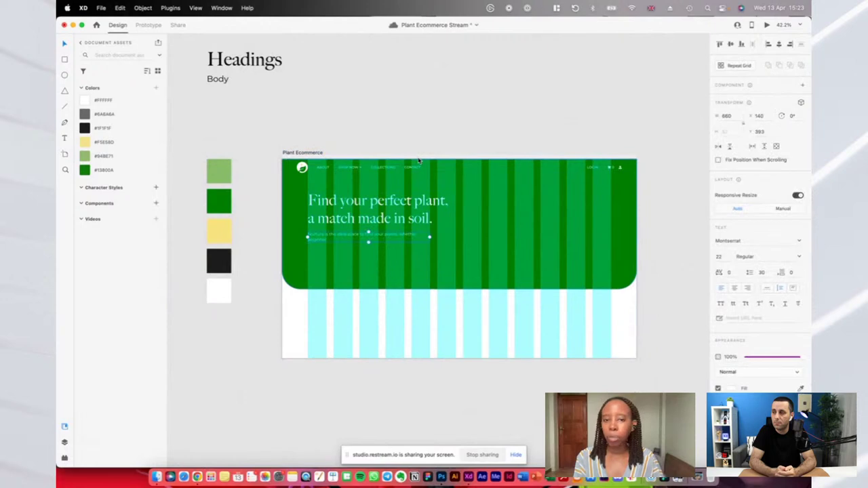
pyautogui.click(288, 154)
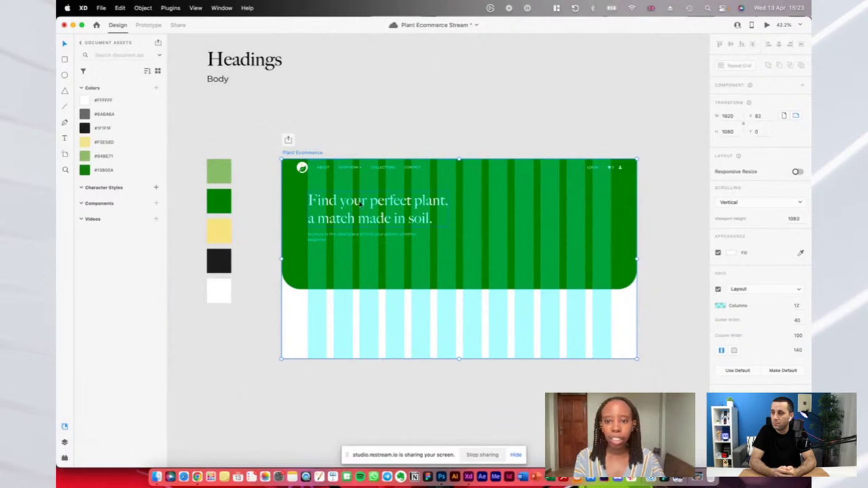
# Complete the body text after "beginner" with "or budding plant enthusiast, we're here to help you out."
pyautogui.scroll(2, 311, 201)
pyautogui.scroll(3, 312, 199)
pyautogui.doubleClick(339, 276)
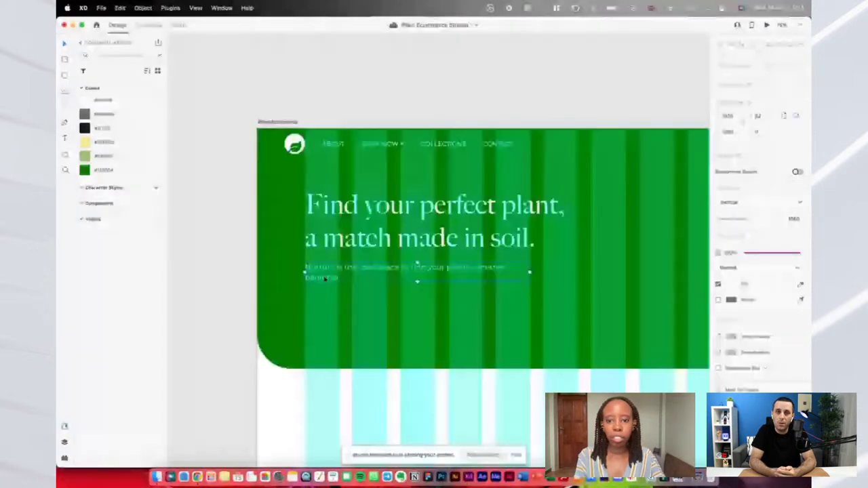
pyautogui.write('or')
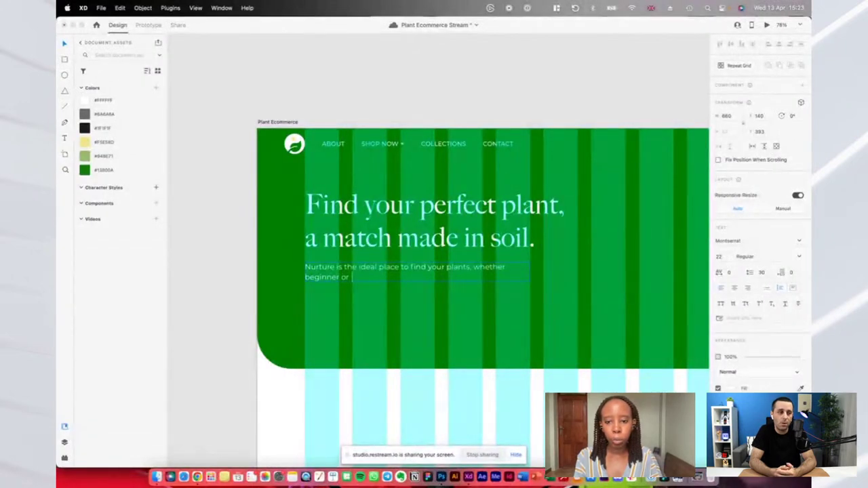
pyautogui.write('budding plantm')
pyautogui.press('BackSpace')
pyautogui.press('BackSpace')
pyautogui.press('BackSpace')
pyautogui.press('BackSpace')
pyautogui.write('ant enthusiast')
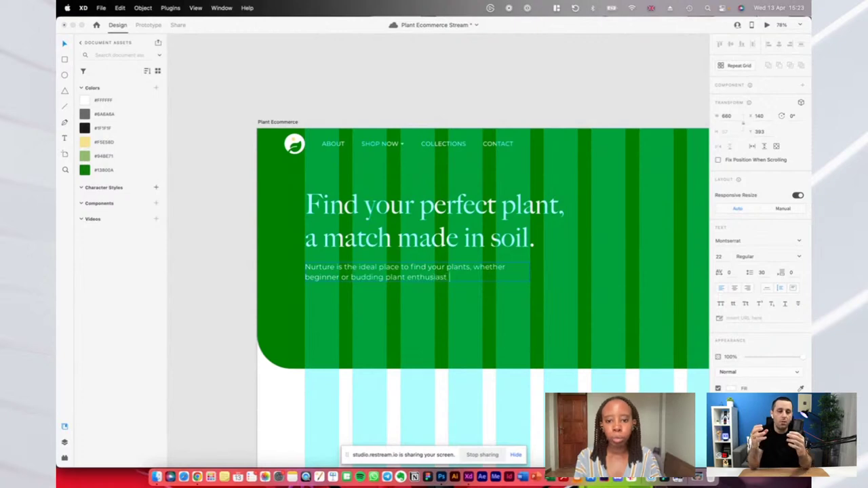
pyautogui.write(", we're here to ")
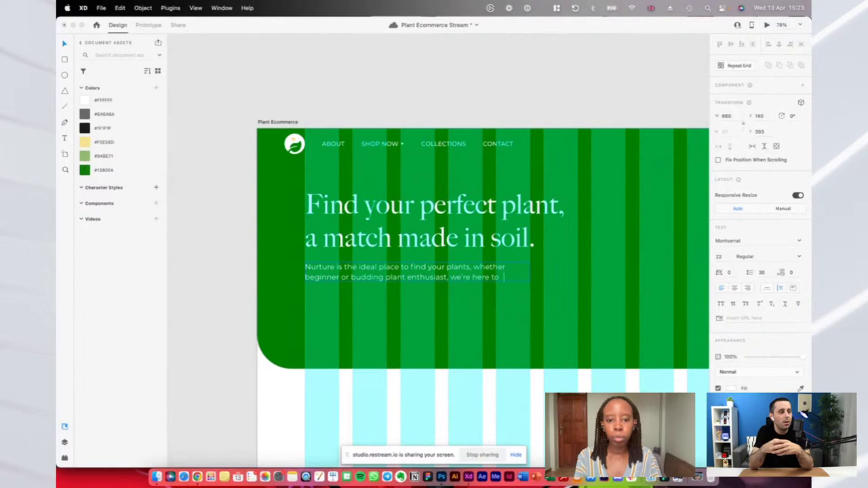
pyautogui.write('help you out.')
pyautogui.press('Escape')
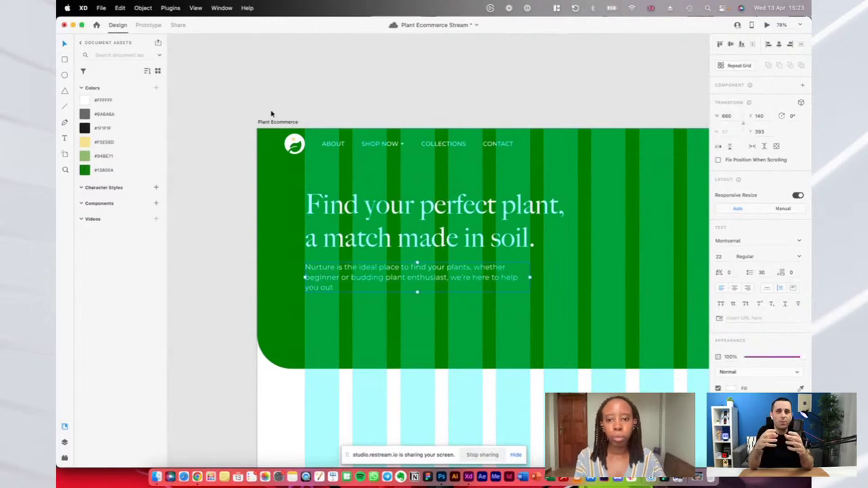
# Move the body text up to about Y 388, check the hero in the preview, and close the preview
pyautogui.press('Escape')
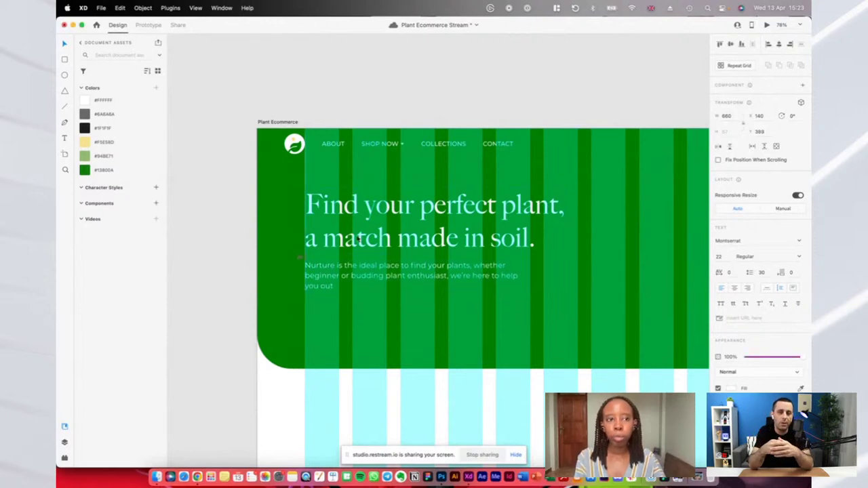
pyautogui.click(767, 25)
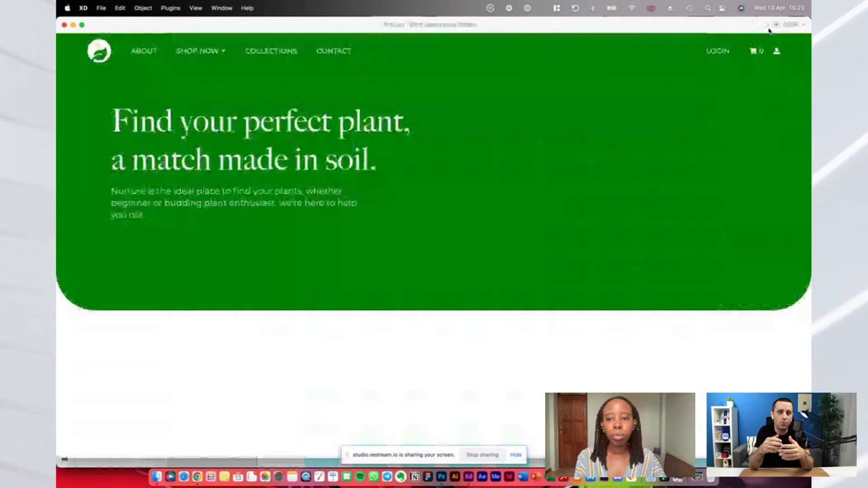
pyautogui.click(64, 24)
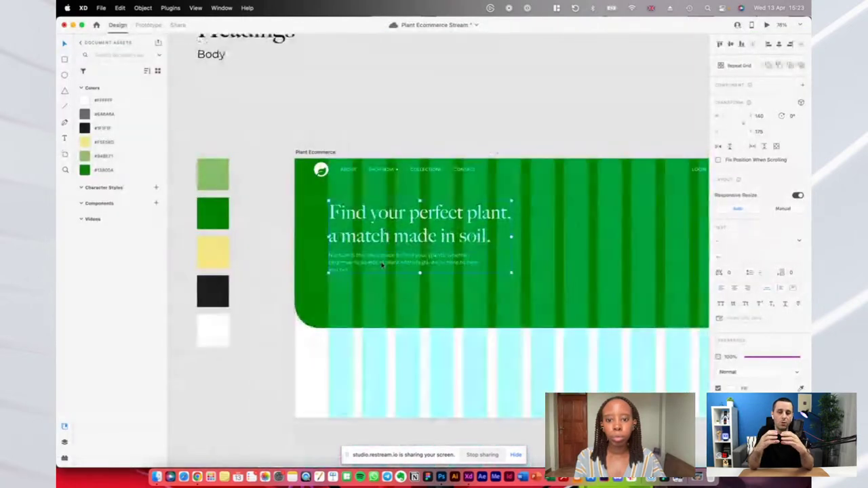
pyautogui.hscroll(3, 381, 264)
pyautogui.hscroll(-1, 399, 256)
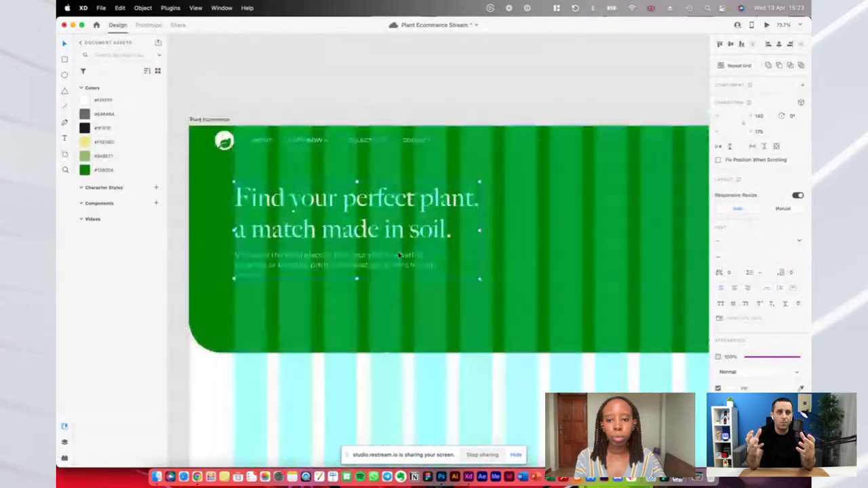
# Try to group the headline and body text and stack the group vertically
pyautogui.press('super+g')
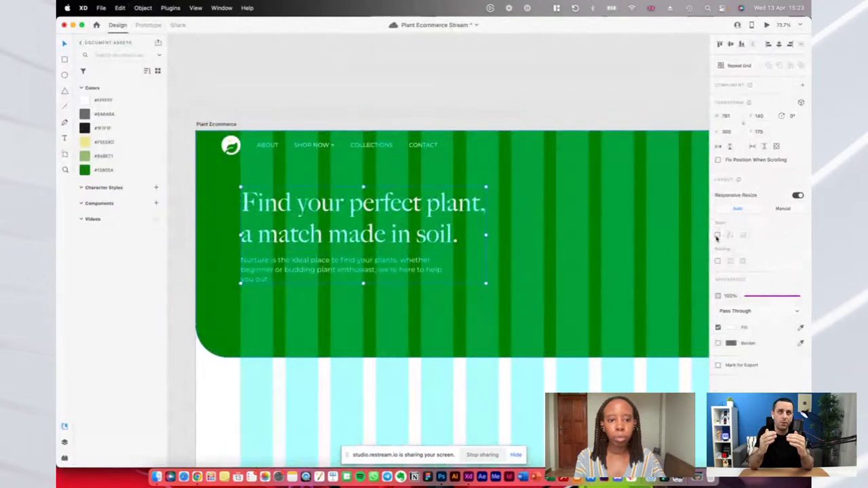
pyautogui.click(717, 235)
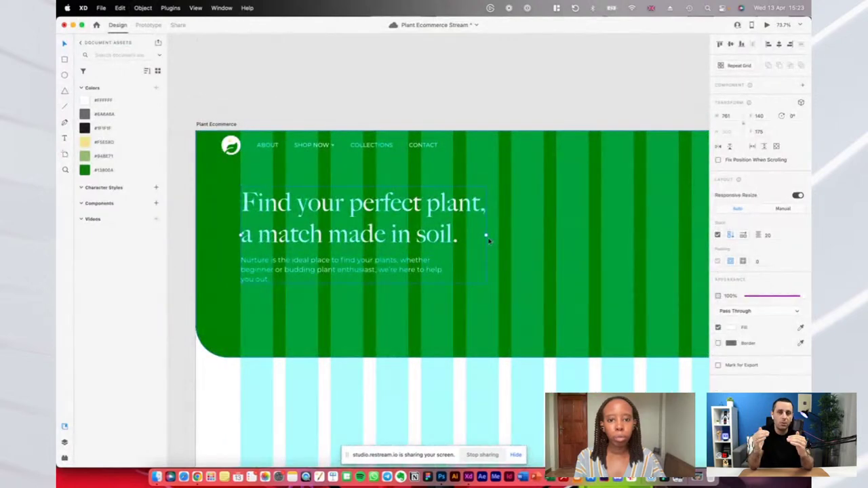
pyautogui.scroll(-5, 539, 197)
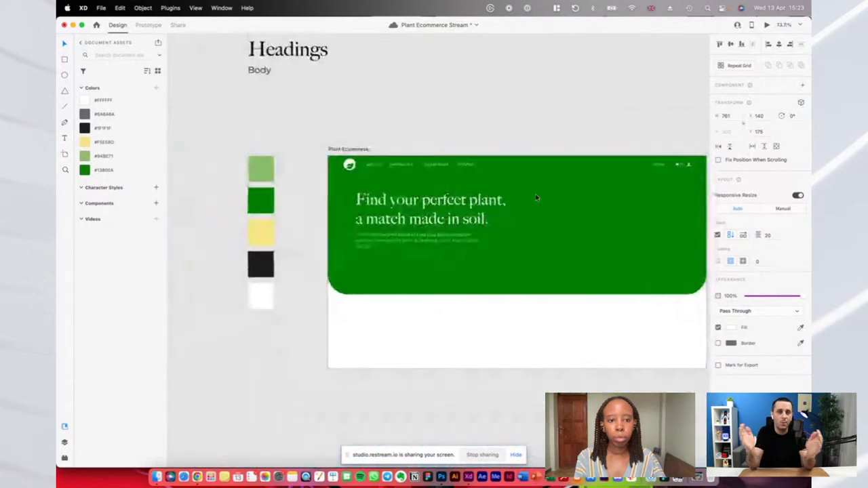
pyautogui.scroll(6, 539, 197)
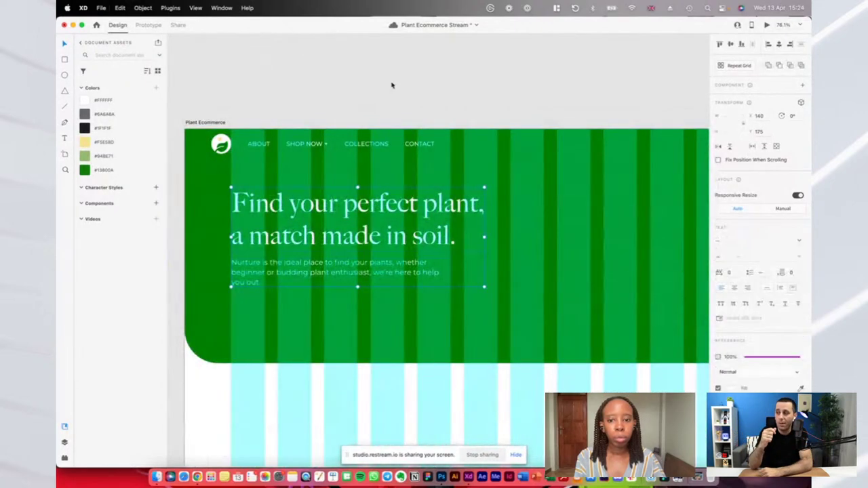
# Select the headline and check its spacing to the body text in the preview
pyautogui.scroll(1, 399, 110)
pyautogui.click(400, 110)
pyautogui.click(349, 258)
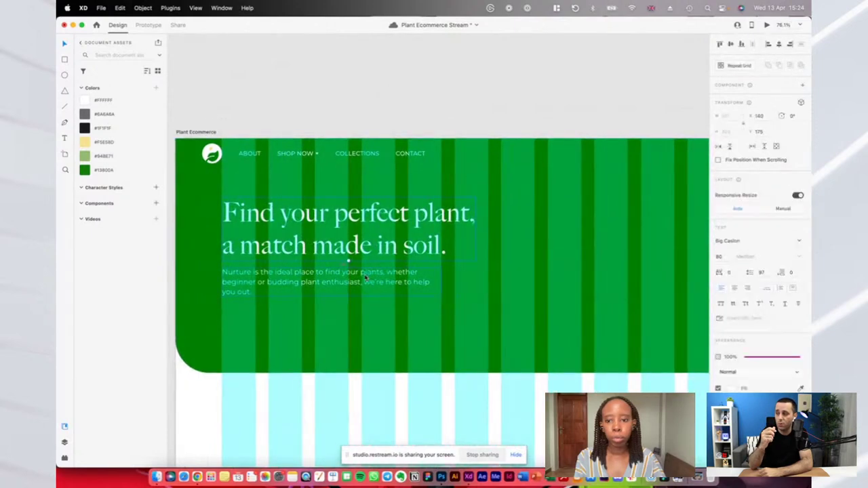
pyautogui.scroll(-4, 364, 273)
pyautogui.click(767, 24)
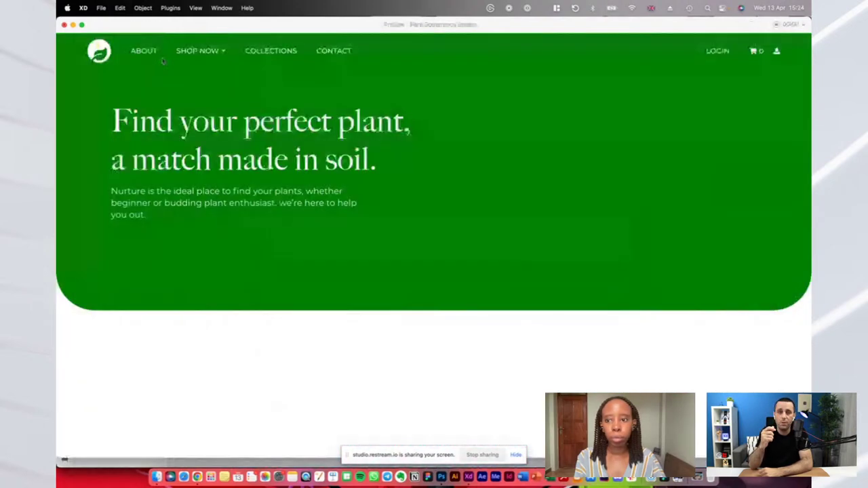
pyautogui.click(63, 25)
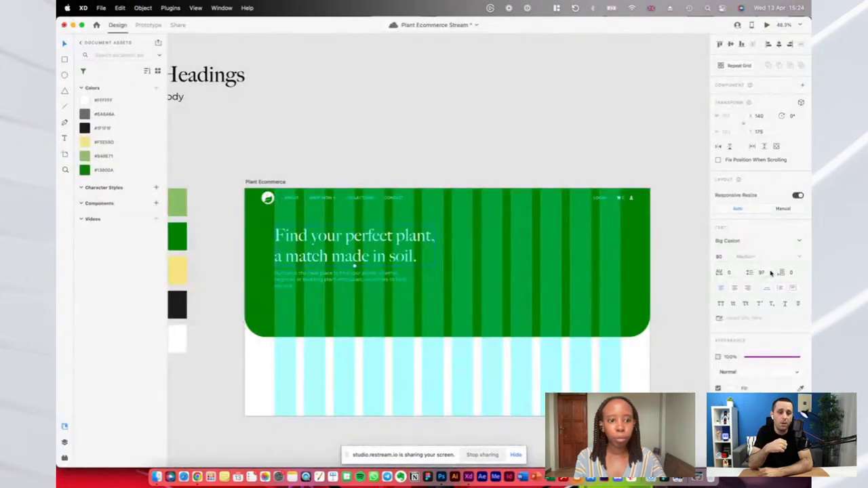
# Set the headline's line spacing to 95, move the body text up to about Y 386, and check the hero in the preview
pyautogui.write('6')
pyautogui.click(299, 281)
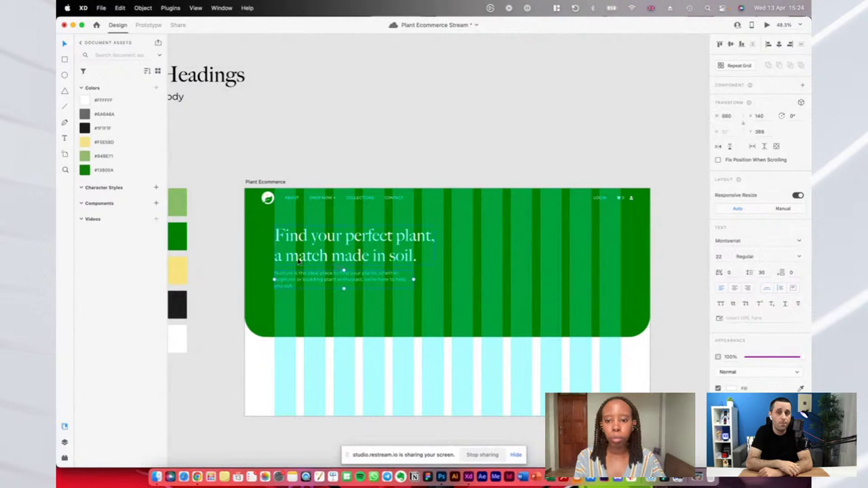
pyautogui.click(766, 25)
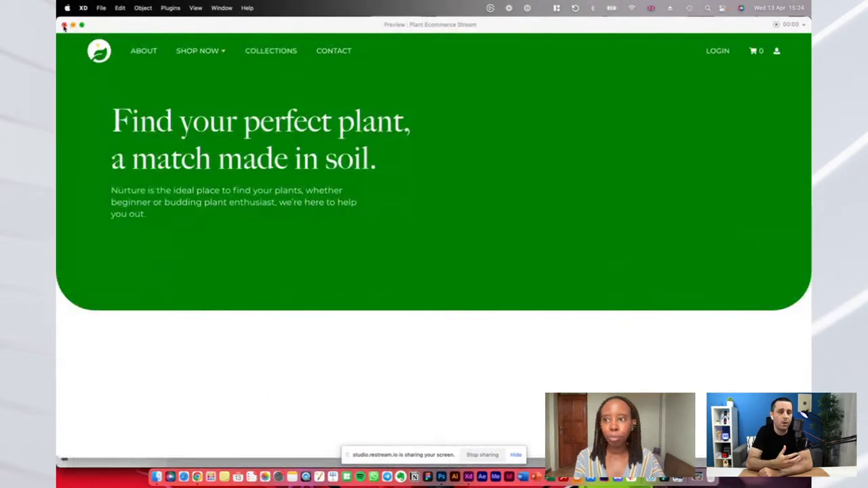
pyautogui.click(63, 25)
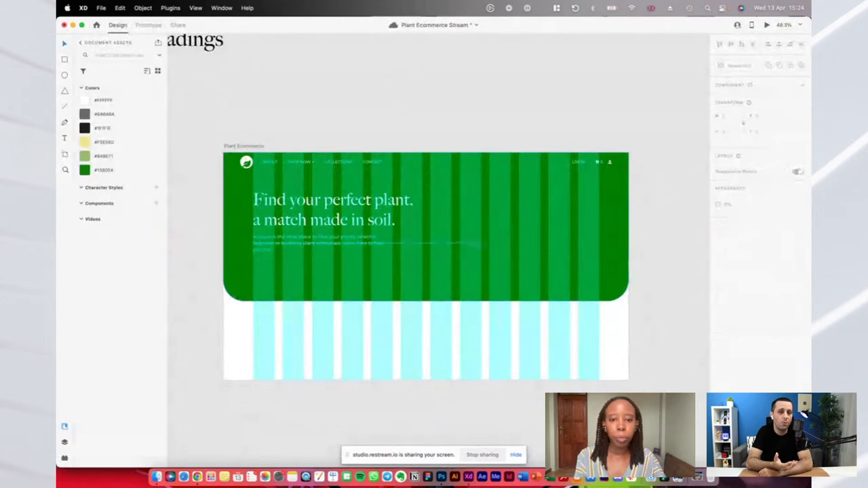
# Draw a borderless white rectangle about 460 by 457 opposite the headline, resting on the green background's lower edge
pyautogui.moveTo(488, 193); pyautogui.dragTo(588, 292)
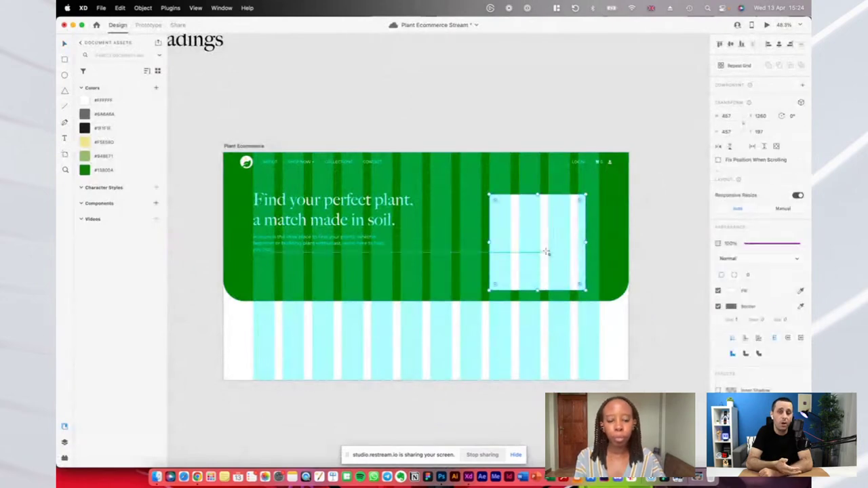
pyautogui.moveTo(544, 261)
pyautogui.mouseDown()
pyautogui.moveTo(558, 276)
pyautogui.moveTo(539, 273)
pyautogui.mouseUp()
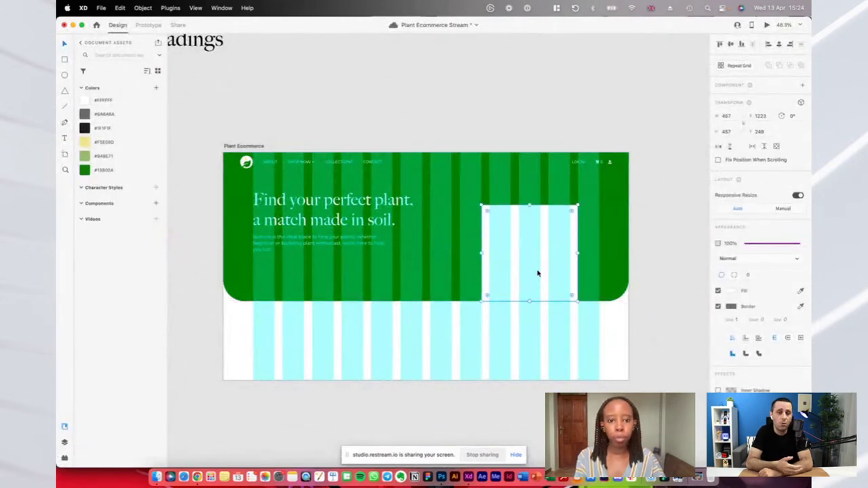
pyautogui.scroll(3, 519, 275)
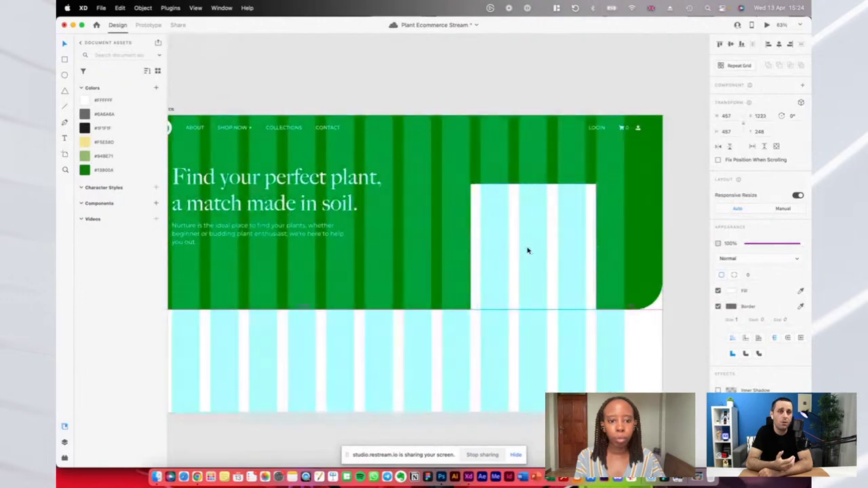
pyautogui.moveTo(471, 247); pyautogui.dragTo(470, 247)
pyautogui.click(718, 307)
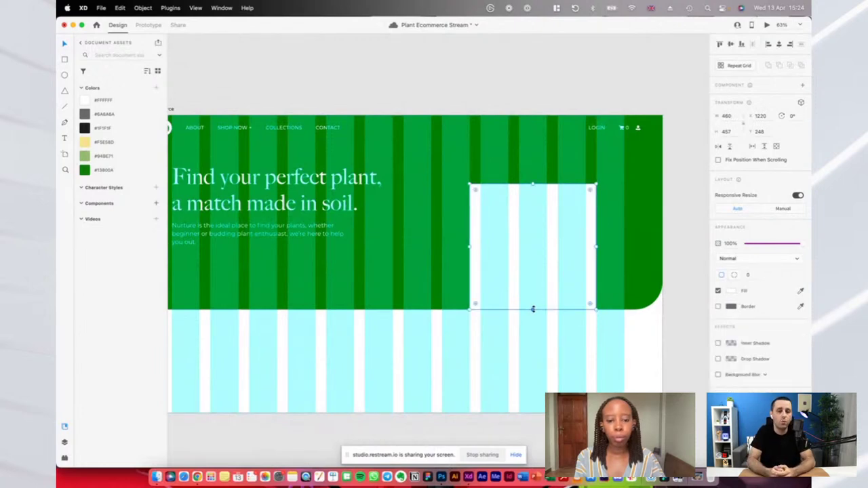
# Try to round the white rectangle's corners with a radius of 120 and undo the attempts
pyautogui.moveTo(533, 310); pyautogui.dragTo(523, 306)
pyautogui.press('super+z')
pyautogui.press('super+shift+z')
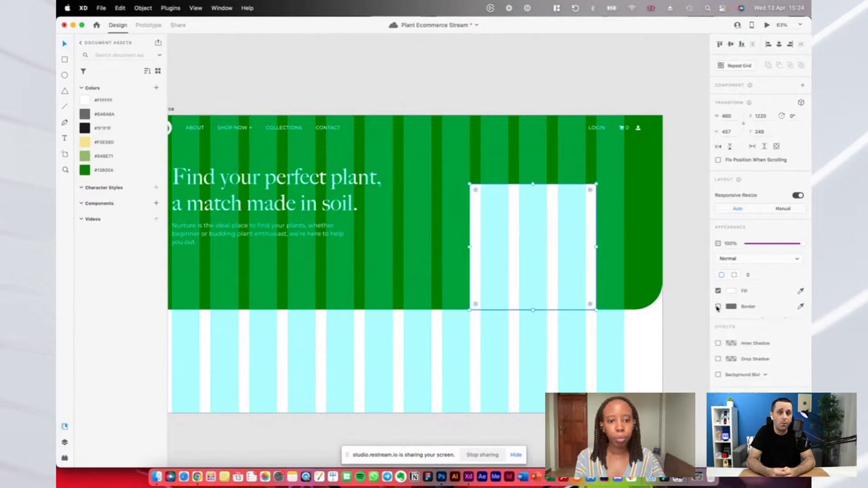
pyautogui.moveTo(590, 192); pyautogui.dragTo(561, 218)
pyautogui.click(765, 276)
pyautogui.write('120')
pyautogui.press('Return')
pyautogui.click(748, 274)
pyautogui.write('120')
pyautogui.press('Return')
pyautogui.press('super+z')
pyautogui.press('super+z')
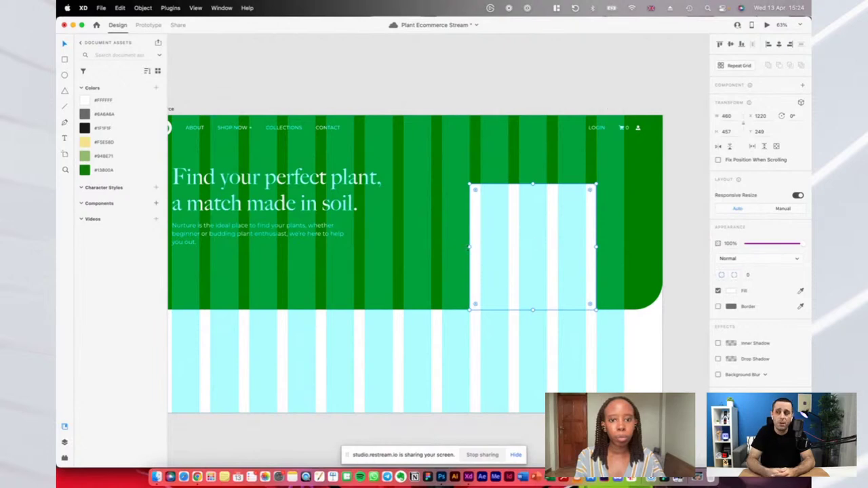
# Try to narrow the white rectangle from its left side and undo the change
pyautogui.moveTo(469, 247); pyautogui.dragTo(481, 247)
pyautogui.press('super+z')
pyautogui.press('super+z')
pyautogui.press('super+z')
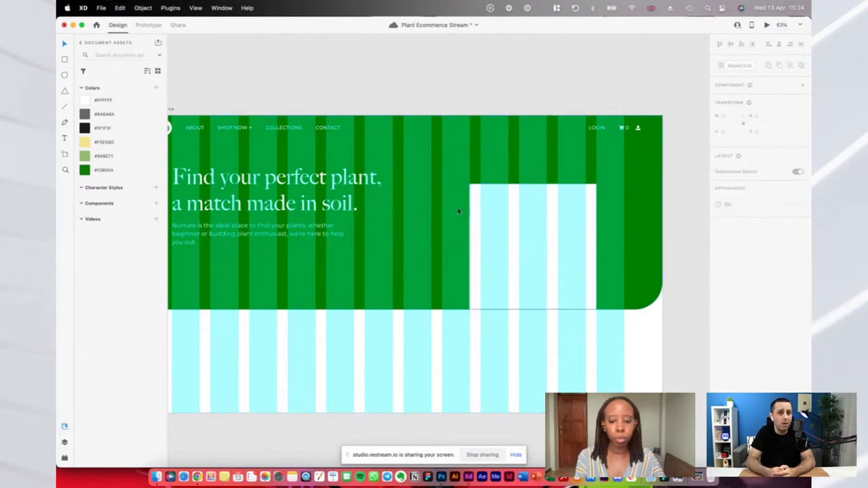
# Draw a borderless circle about 460 wide over the rectangle's top at about X 1220, Y 123 to form an arch
pyautogui.press('e')
pyautogui.moveTo(472, 163); pyautogui.dragTo(633, 295)
pyautogui.press('v')
pyautogui.moveTo(501, 214); pyautogui.dragTo(533, 214)
pyautogui.click(496, 287)
pyautogui.click(534, 214)
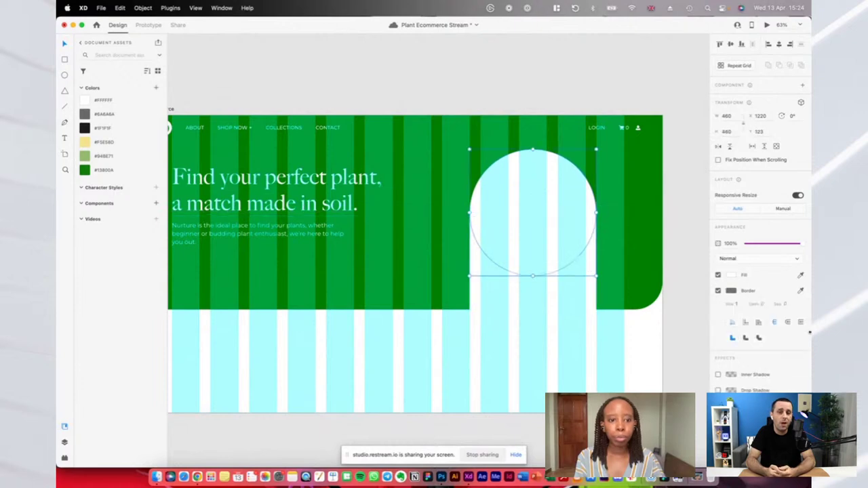
pyautogui.click(718, 290)
# Fill the circle and rectangle with the same light grey and check the arch in the preview
pyautogui.keyDown('shift'); pyautogui.click(533, 285); pyautogui.keyUp('shift')
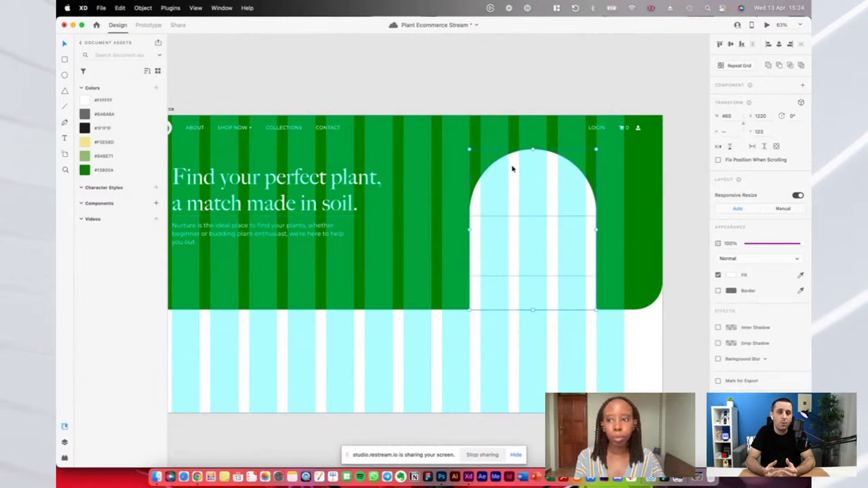
pyautogui.click(731, 276)
pyautogui.moveTo(625, 245); pyautogui.dragTo(611, 241)
pyautogui.click(588, 98)
pyautogui.click(570, 178)
pyautogui.click(767, 26)
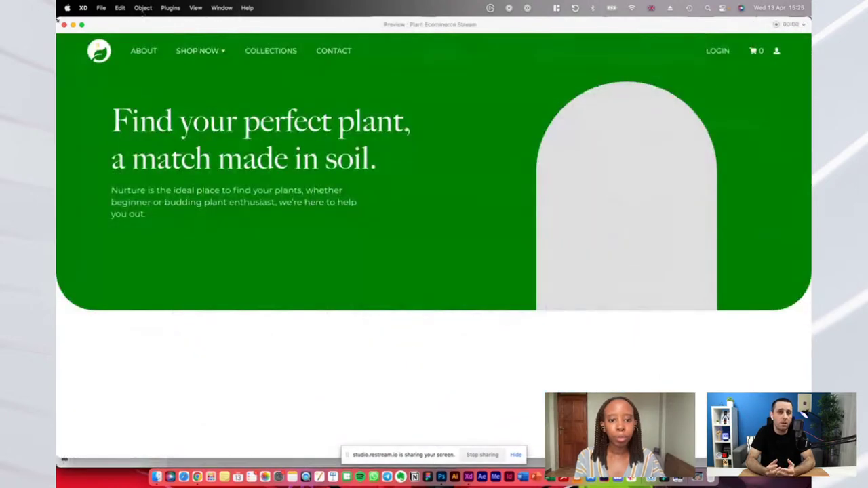
pyautogui.click(64, 26)
# Extend the Plant Ecommerce artboard downward to a height of about 1872
pyautogui.click(351, 72)
pyautogui.hscroll(-1, 351, 72)
pyautogui.scroll(-5, 360, 191)
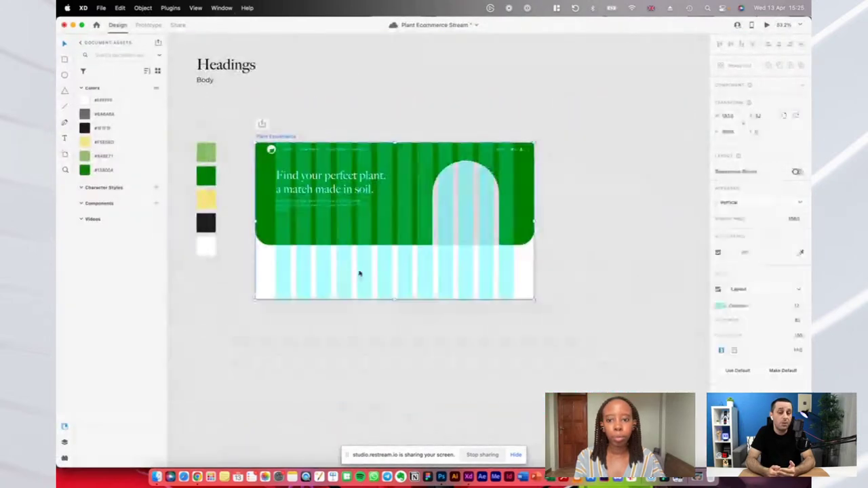
pyautogui.moveTo(398, 303); pyautogui.dragTo(392, 414)
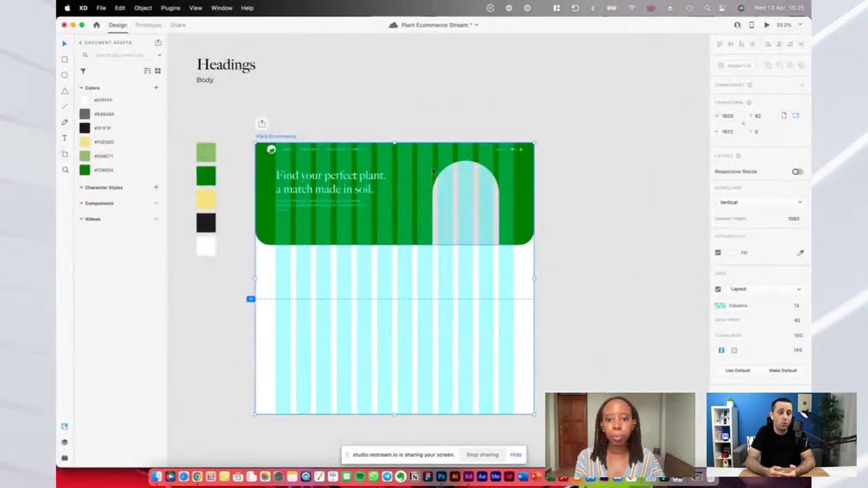
pyautogui.click(432, 167)
pyautogui.scroll(5, 432, 168)
pyautogui.click(492, 202)
pyautogui.hscroll(-2, 493, 202)
pyautogui.scroll(-5, 493, 202)
pyautogui.click(496, 116)
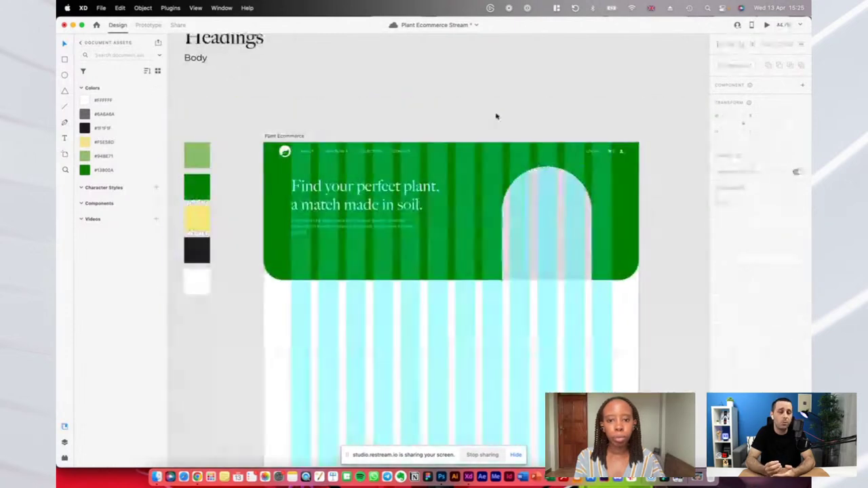
# Draw a borderless pill-shaped button about 66 high with radius 33 under the body text, spanning the first two grid columns
pyautogui.scroll(7, 326, 241)
pyautogui.press('r')
pyautogui.moveTo(244, 250)
pyautogui.mouseDown()
pyautogui.moveTo(357, 284)
pyautogui.moveTo(250, 317)
pyautogui.mouseUp()
pyautogui.press('v')
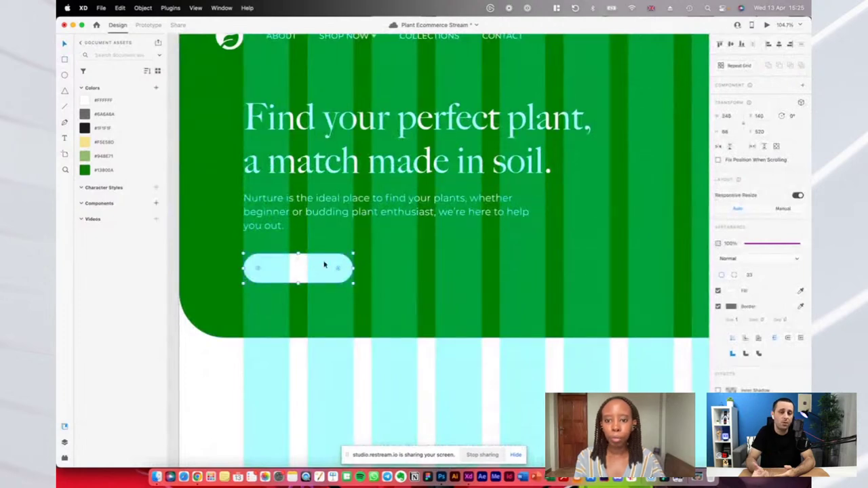
pyautogui.click(719, 307)
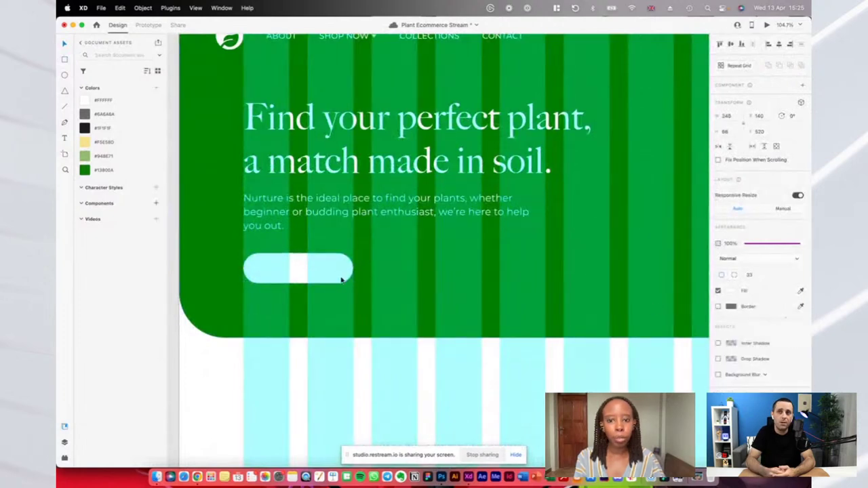
# Add the text "FIND A PLANT" over the pill-shaped button
pyautogui.click(301, 261)
pyautogui.write('FI')
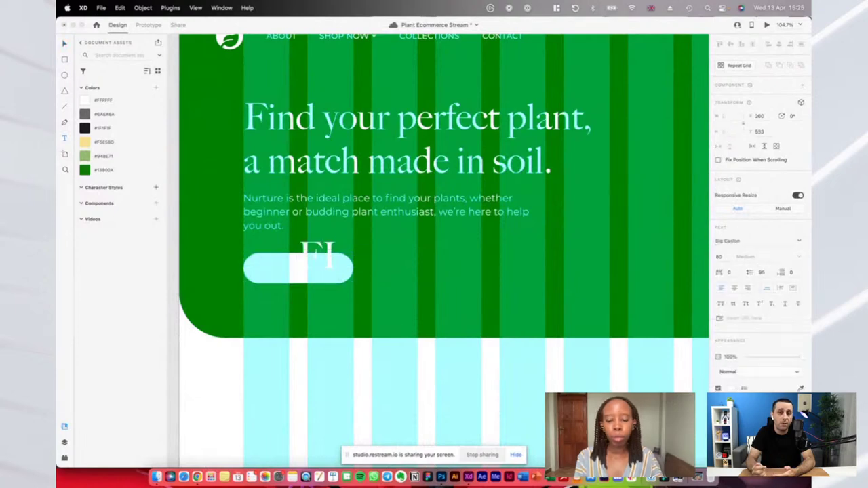
pyautogui.press('super+a')
pyautogui.write('FIND A PLANT')
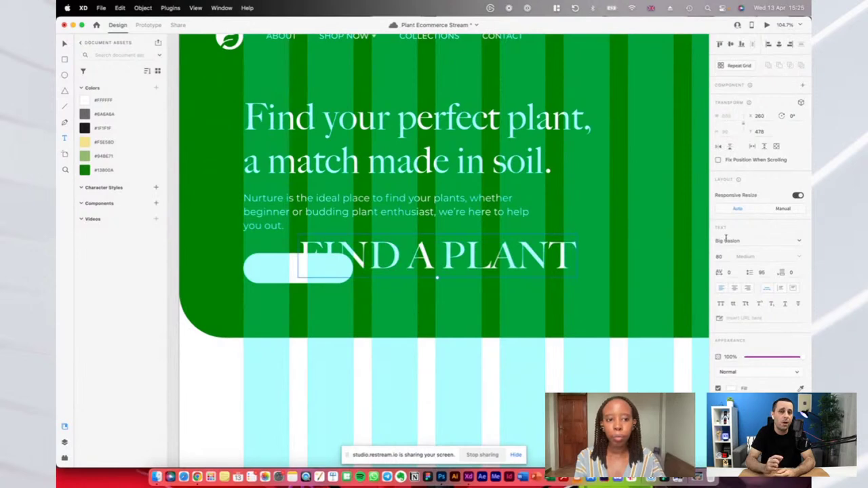
# Change the "FIND A PLANT" label's font to Montserrat, matching the body text
pyautogui.scroll(-5, 422, 177)
pyautogui.click(399, 189)
pyautogui.scroll(3, 399, 189)
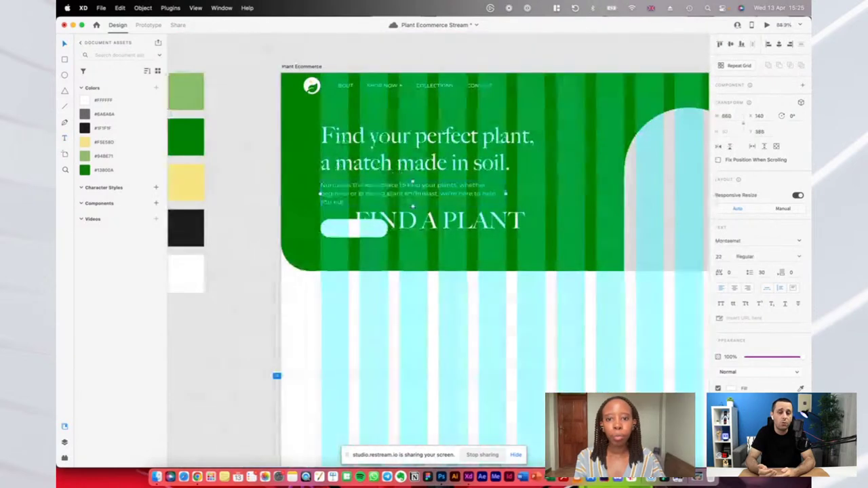
pyautogui.click(424, 221)
pyautogui.click(731, 242)
pyautogui.write('Montserrat')
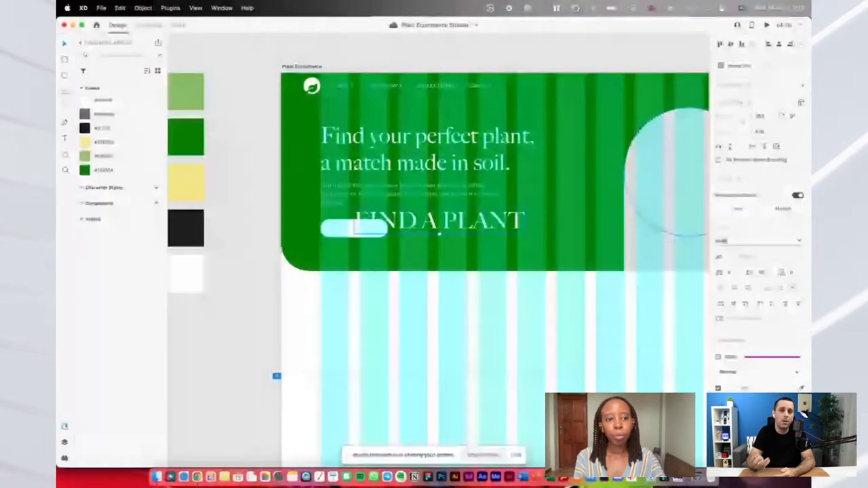
pyautogui.press('Return')
pyautogui.click(531, 209)
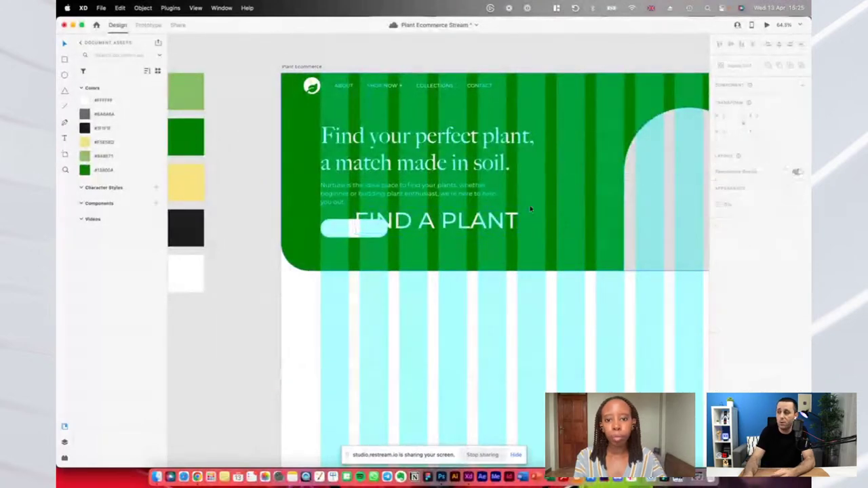
# Save the body text and the label as character styles and apply the Montserrat 22pt style to the "FIND A PLANT" label
pyautogui.click(360, 202)
pyautogui.click(156, 188)
pyautogui.click(378, 214)
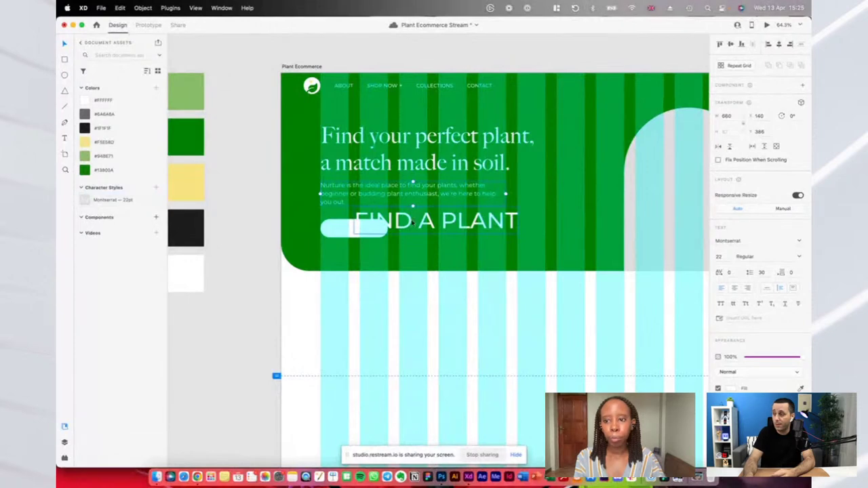
pyautogui.click(156, 189)
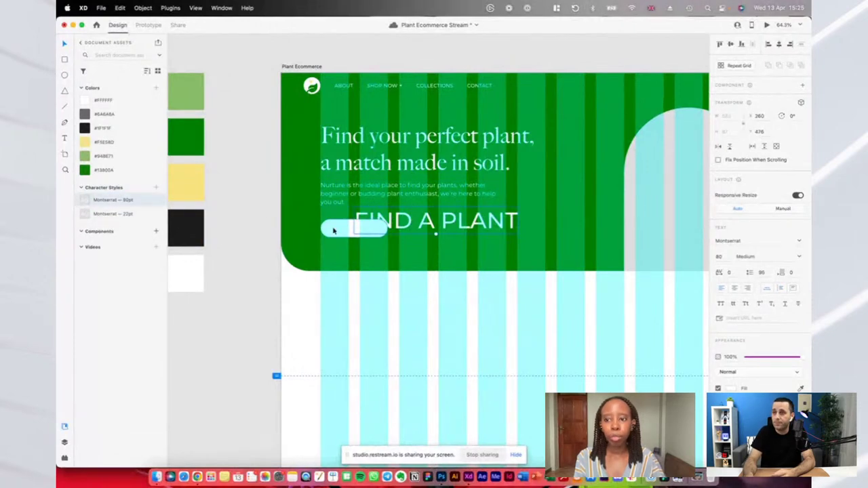
pyautogui.click(109, 214)
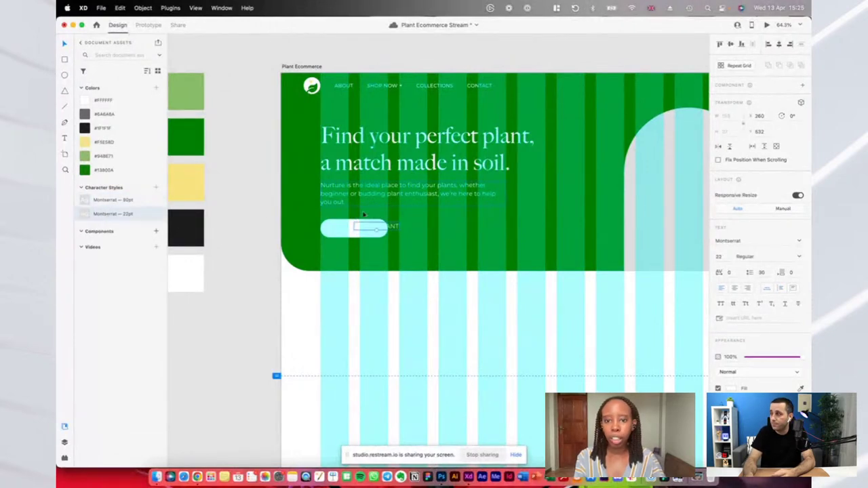
# Move the "FIND A PLANT" label to the middle of the pill-shaped button at about X 187, Y 540
pyautogui.scroll(3, 391, 229)
pyautogui.moveTo(401, 229); pyautogui.dragTo(365, 233)
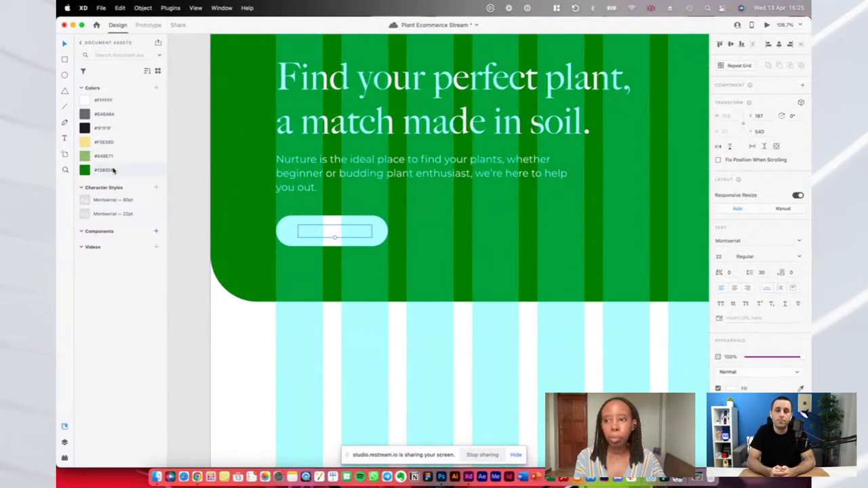
pyautogui.scroll(5, 319, 223)
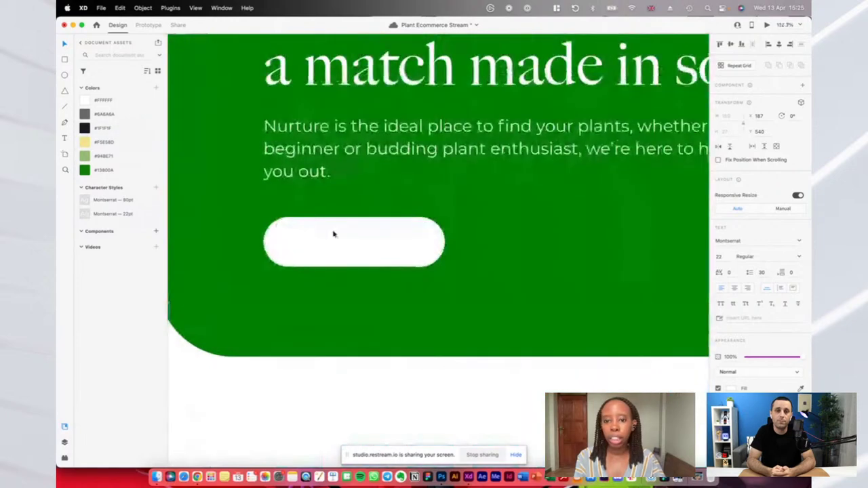
# Examine the "FIND A PLANT" label's placement and the hero layout with and without the column grid
pyautogui.click(341, 246)
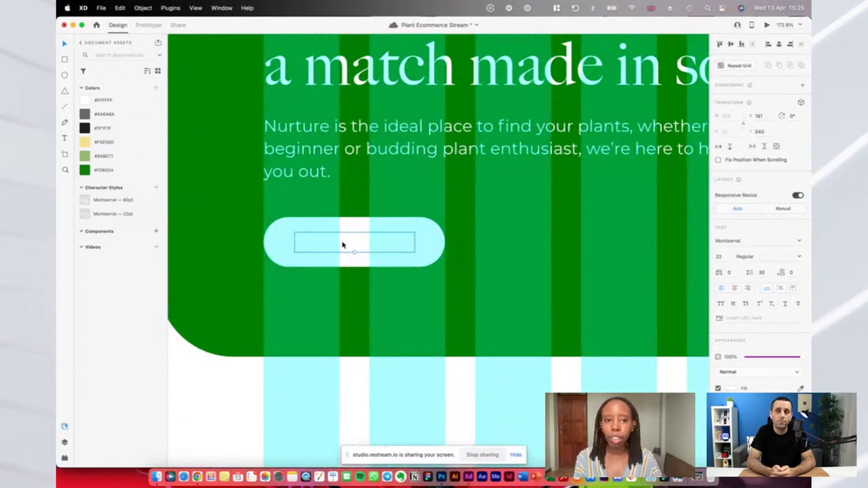
pyautogui.scroll(-5, 342, 245)
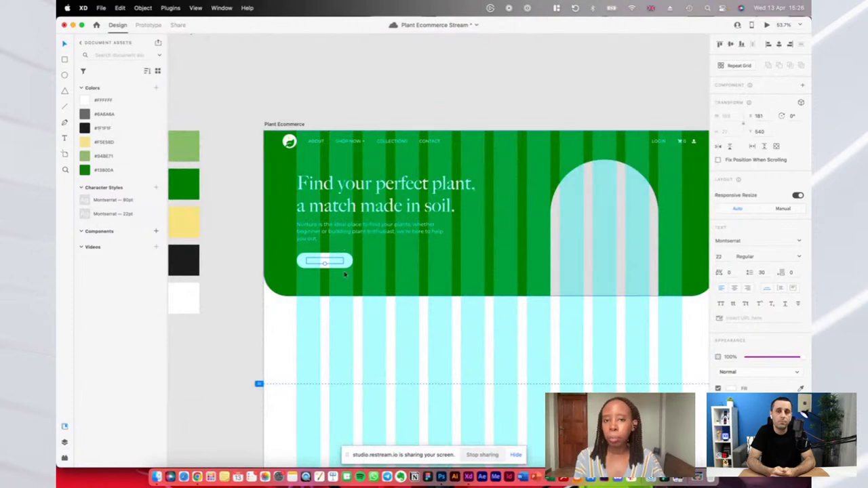
pyautogui.scroll(-3, 344, 274)
pyautogui.scroll(3, 344, 275)
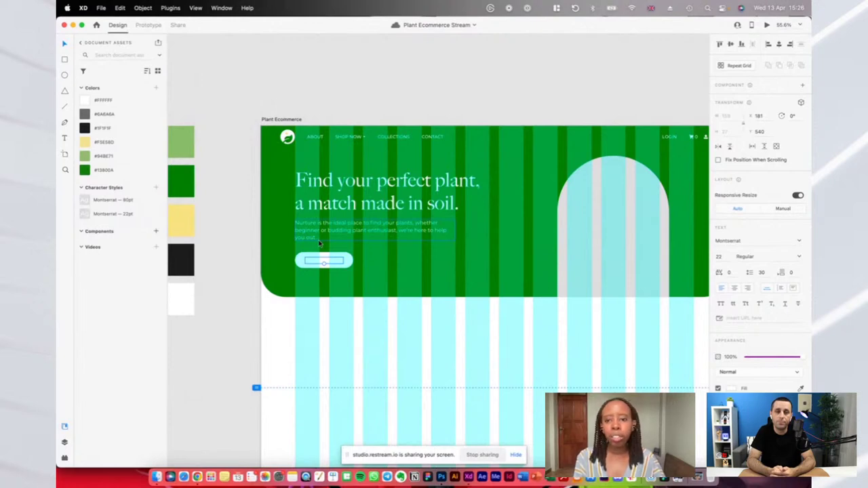
pyautogui.press('super+shift+apostrophe')
pyautogui.scroll(5, 290, 262)
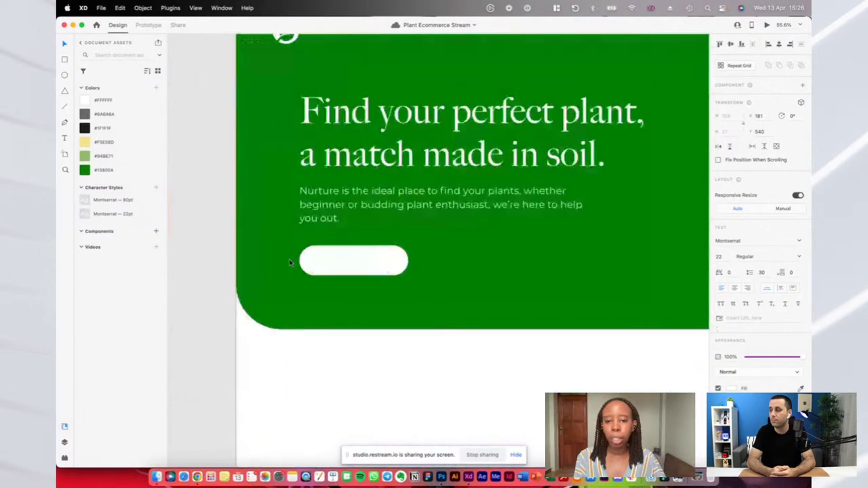
pyautogui.press('super+shift+apostrophe')
pyautogui.scroll(2, 291, 263)
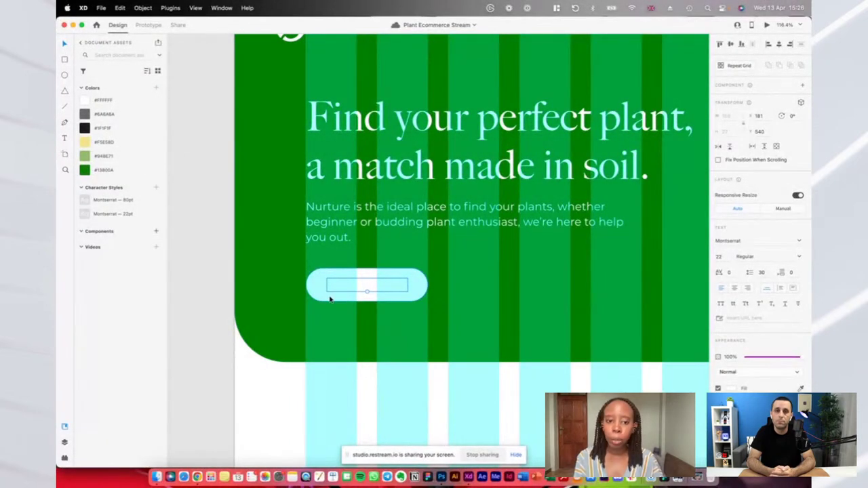
pyautogui.scroll(-10, 331, 299)
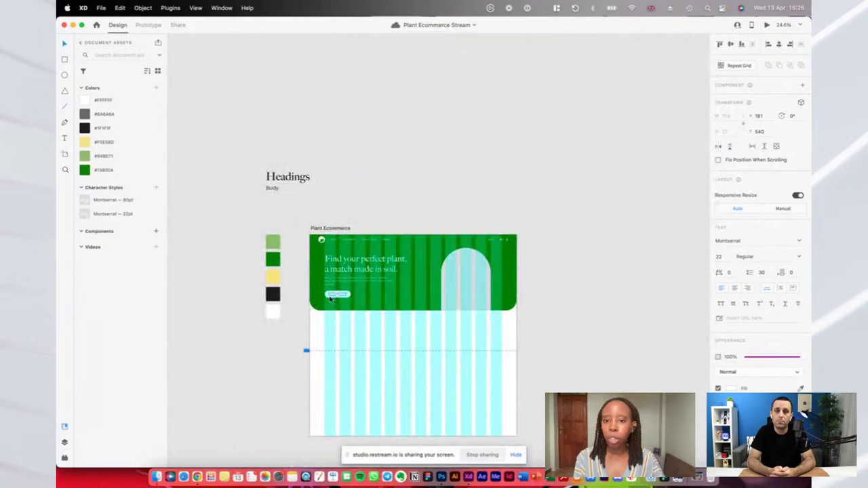
pyautogui.scroll(10, 330, 299)
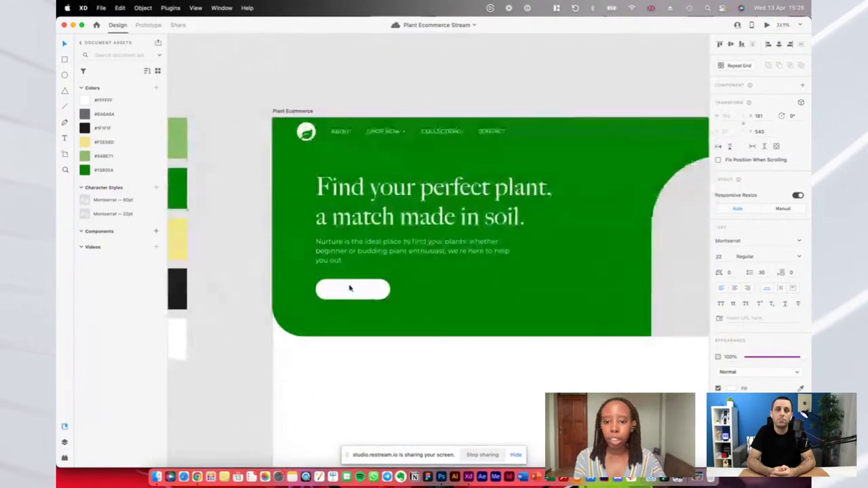
# Fill the pill-shaped button with the palette's yellow and colour its "FIND A PLANT" label #1F1F1F
pyautogui.click(390, 292)
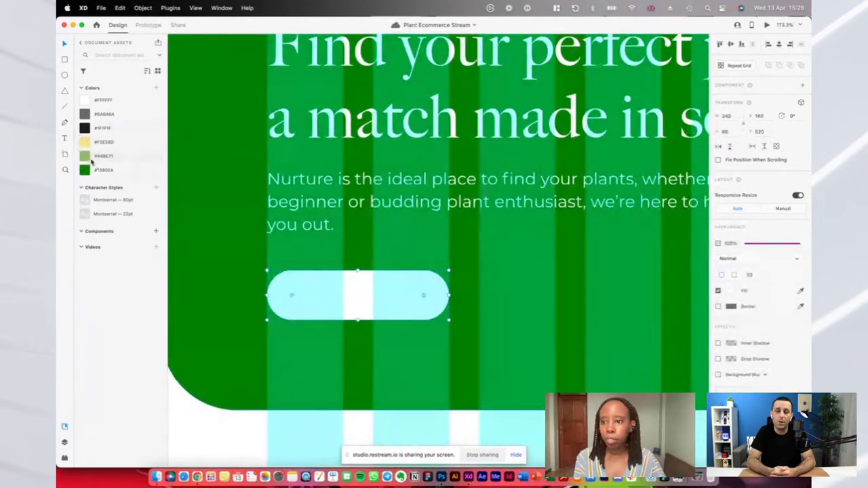
pyautogui.click(86, 142)
pyautogui.doubleClick(333, 297)
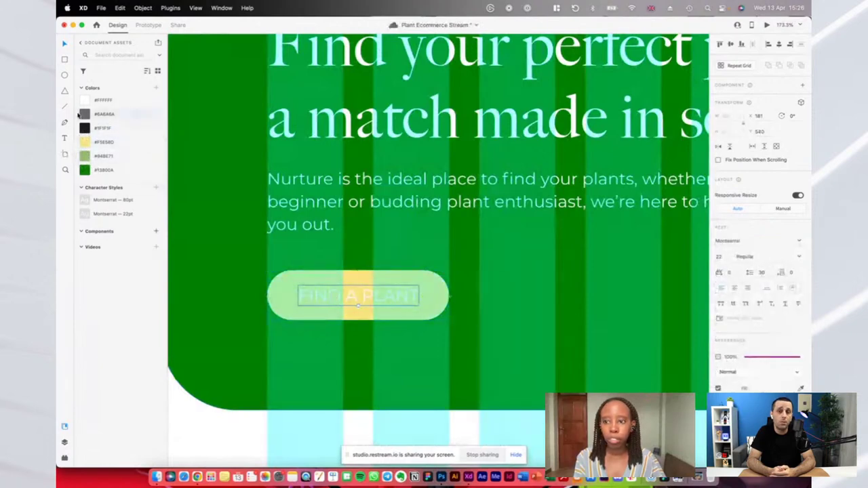
pyautogui.click(85, 128)
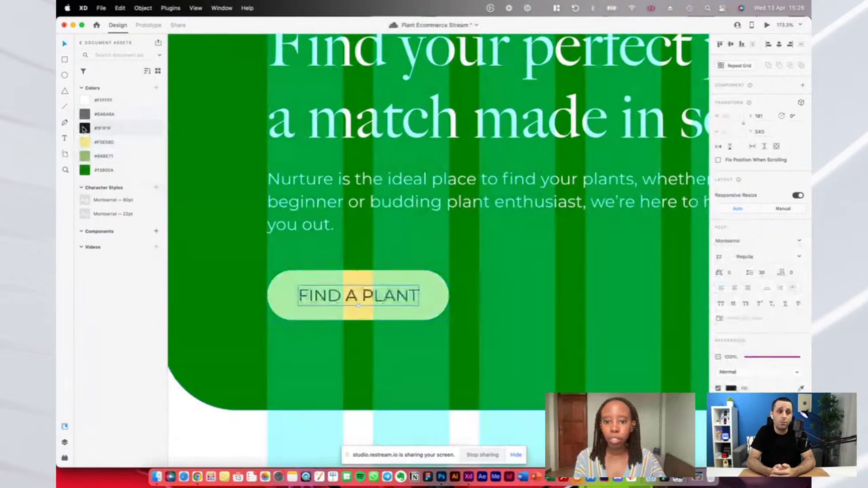
# Set the "FIND A PLANT" label's font weight to SemiBold
pyautogui.click(801, 260)
pyautogui.click(751, 274)
pyautogui.click(802, 261)
pyautogui.click(802, 257)
pyautogui.click(767, 290)
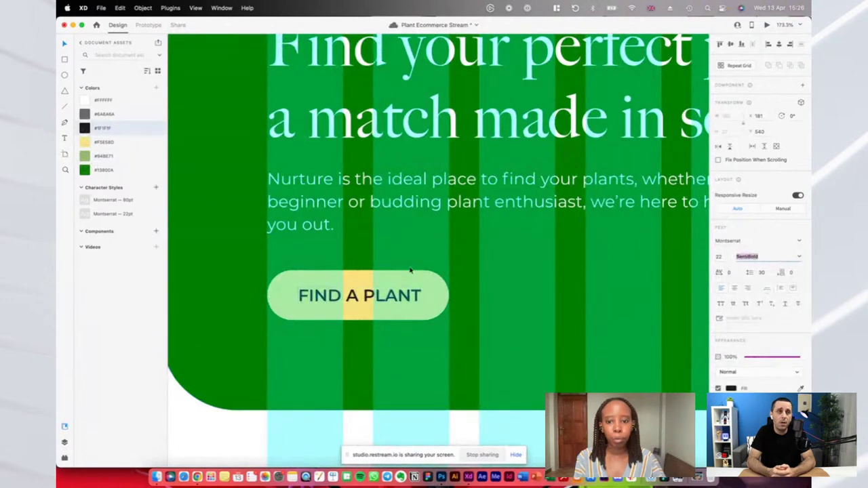
# Group the pill shape with its label, enable padding on the group and set the right and left padding to 35
pyautogui.click(438, 285)
pyautogui.scroll(-5, 437, 284)
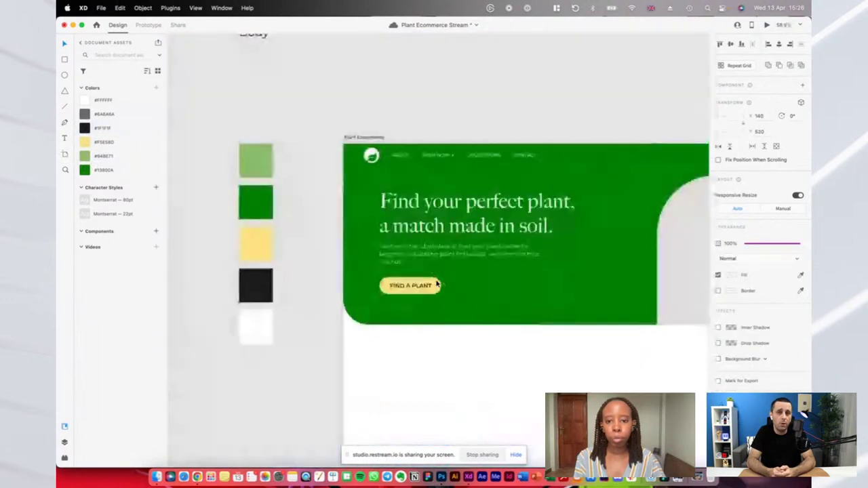
pyautogui.scroll(5, 437, 284)
pyautogui.press('super+g')
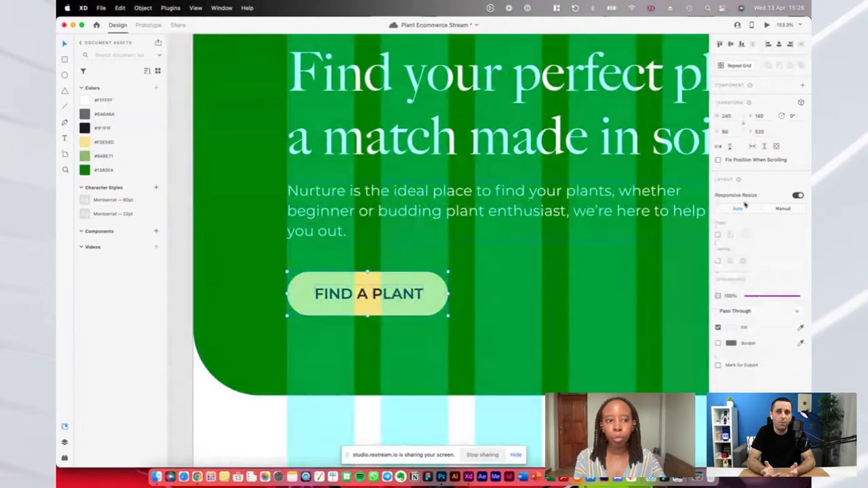
pyautogui.click(717, 262)
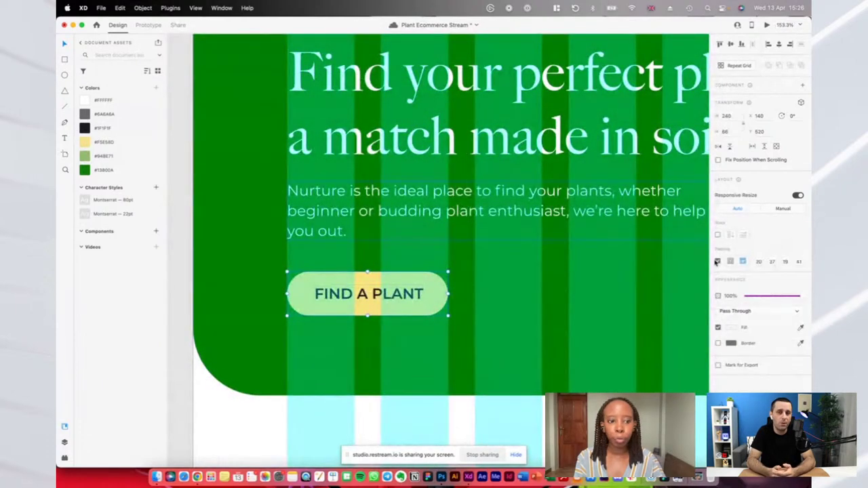
pyautogui.click(772, 262)
pyautogui.write('35')
pyautogui.click(802, 263)
pyautogui.write('35')
pyautogui.press('Return')
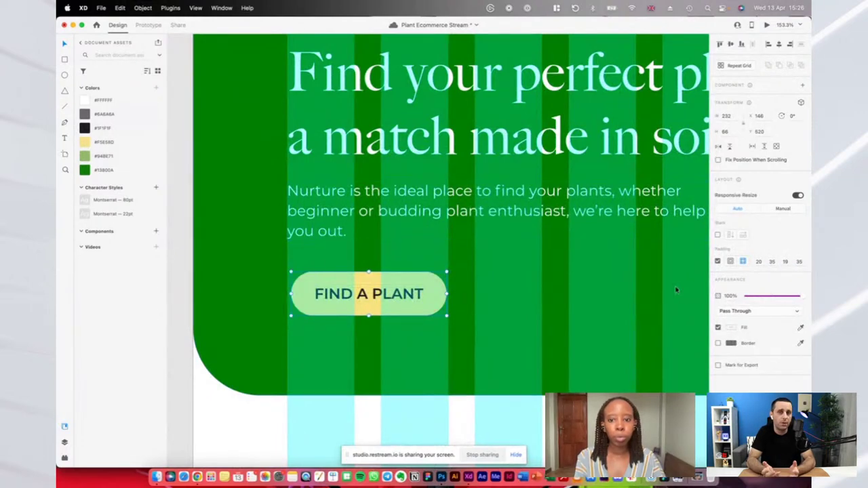
# Align the button group with the body copy's left edge at X 140 and nudge it up to Y 513
pyautogui.click(323, 336)
pyautogui.moveTo(345, 302); pyautogui.dragTo(340, 301)
pyautogui.press('Up')
pyautogui.press('Up')
pyautogui.press('Up')
pyautogui.press('Up')
pyautogui.press('Up')
pyautogui.press('Up')
pyautogui.press('Up')
pyautogui.press('Up')
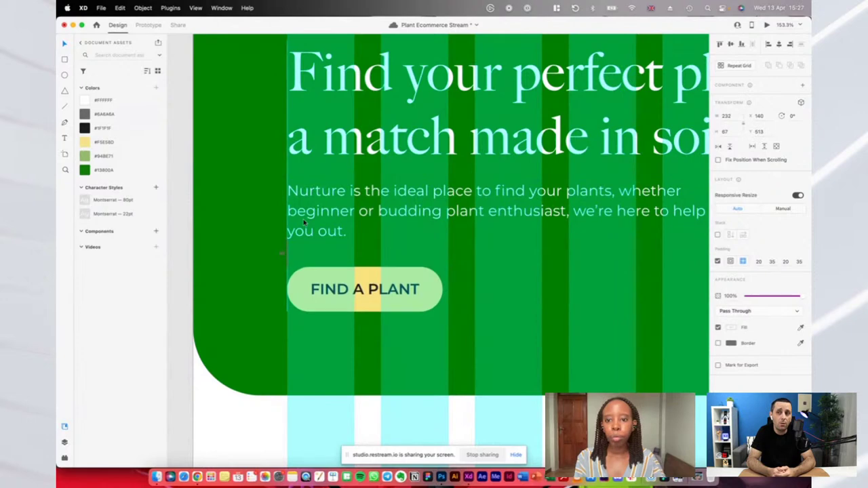
# Reduce the "FIND A PLANT" label's font size to 18 and check the button in the page preview
pyautogui.click(767, 25)
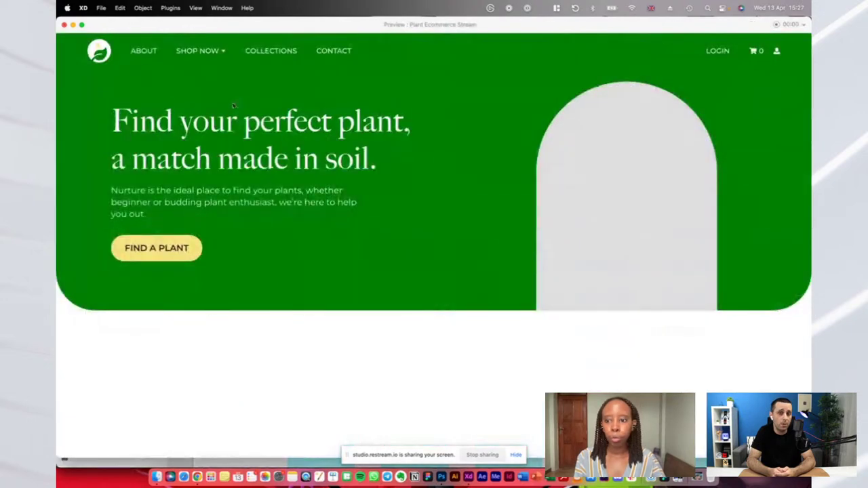
pyautogui.click(65, 25)
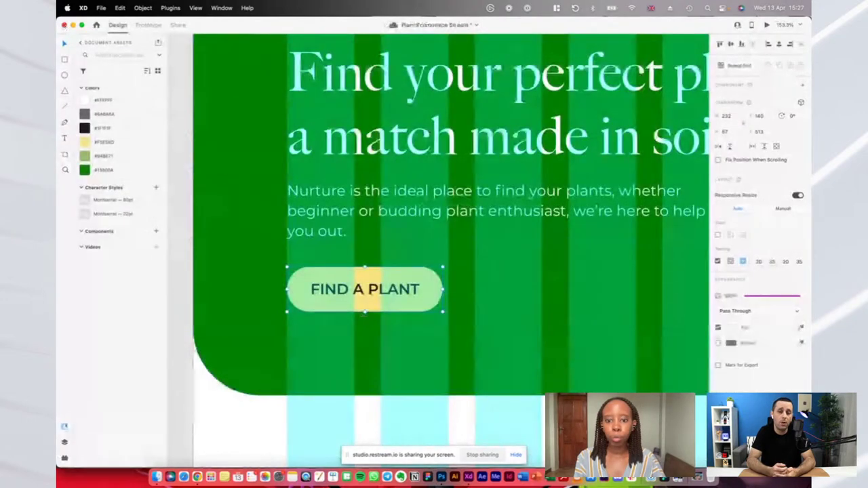
pyautogui.click(726, 247)
pyautogui.write('18')
pyautogui.press('Return')
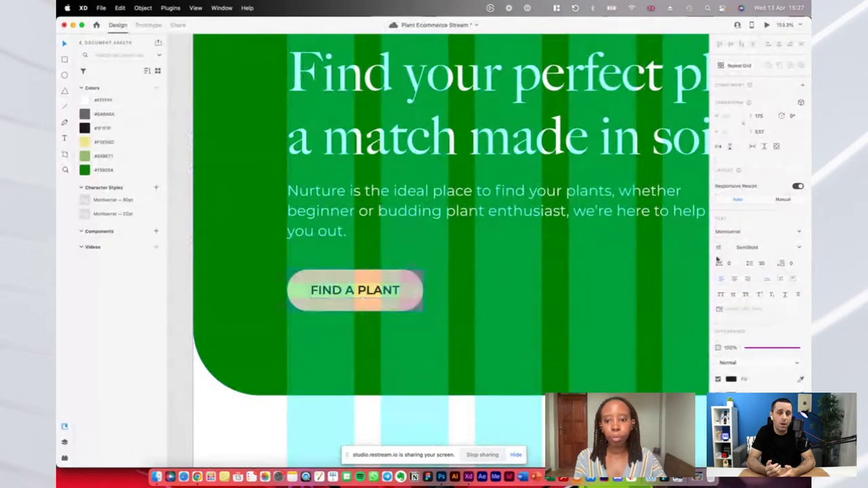
pyautogui.click(767, 25)
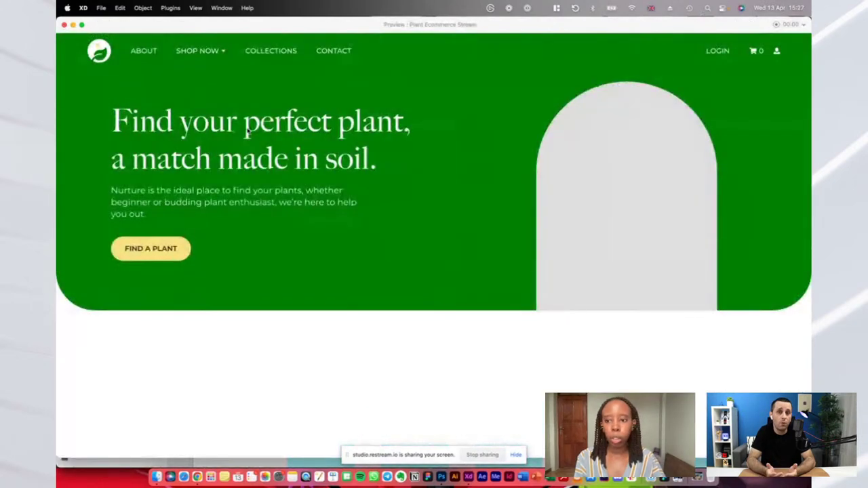
pyautogui.click(65, 25)
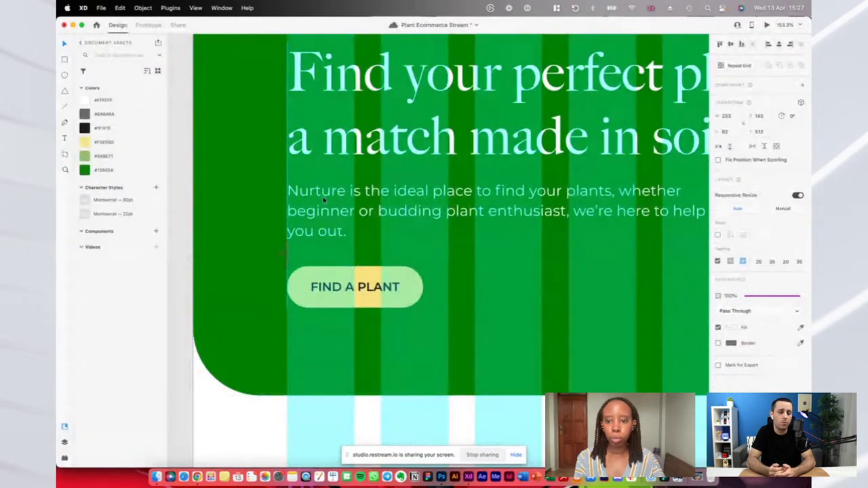
# Check the body copy and button against the column grid and in the page preview
pyautogui.press('super+0')
pyautogui.click(348, 264)
pyautogui.press('shift+super+apostrophe')
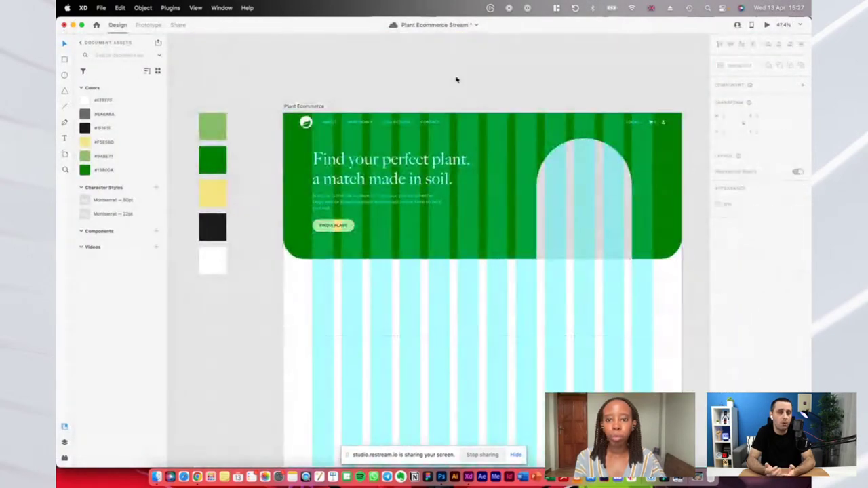
pyautogui.press('shift+super+apostrophe')
pyautogui.scroll(1, 529, 191)
pyautogui.scroll(5, 527, 192)
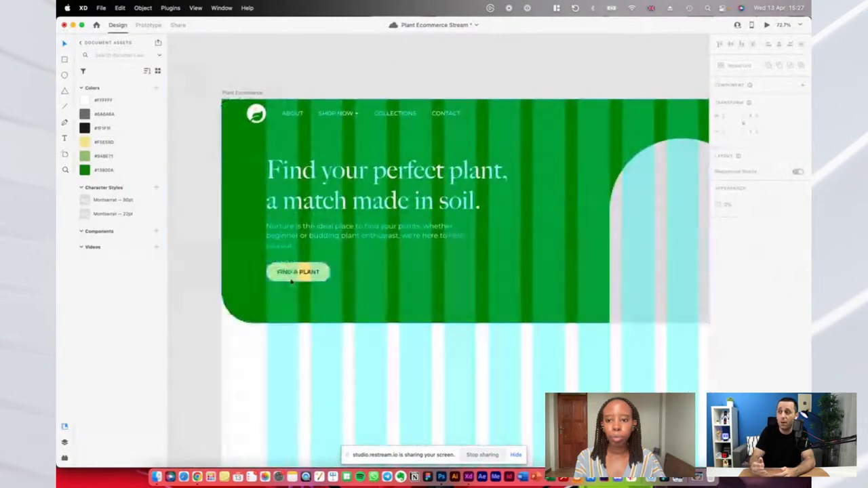
pyautogui.click(368, 230)
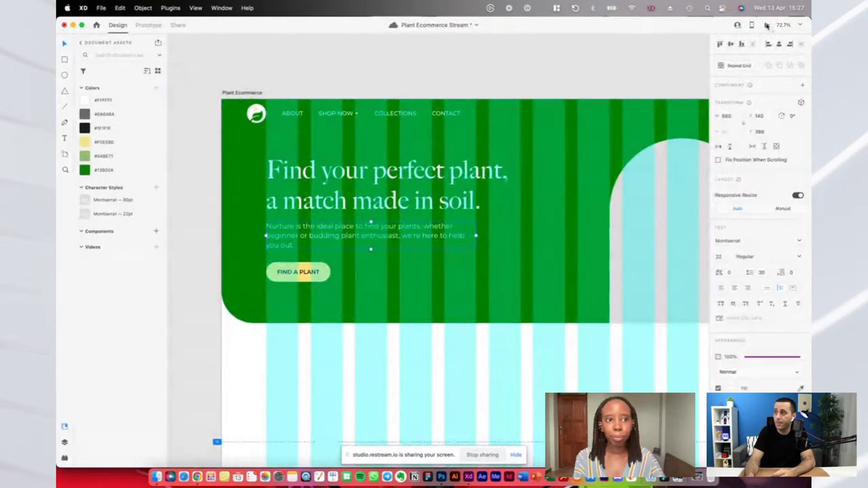
pyautogui.click(767, 25)
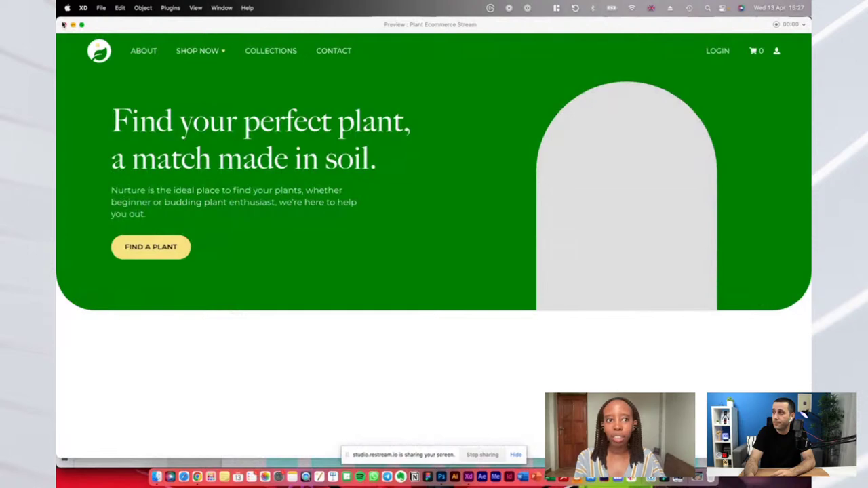
pyautogui.click(63, 25)
# Examine the button group's size and padding settings in relation to the rest of the hero
pyautogui.hscroll(5, 289, 79)
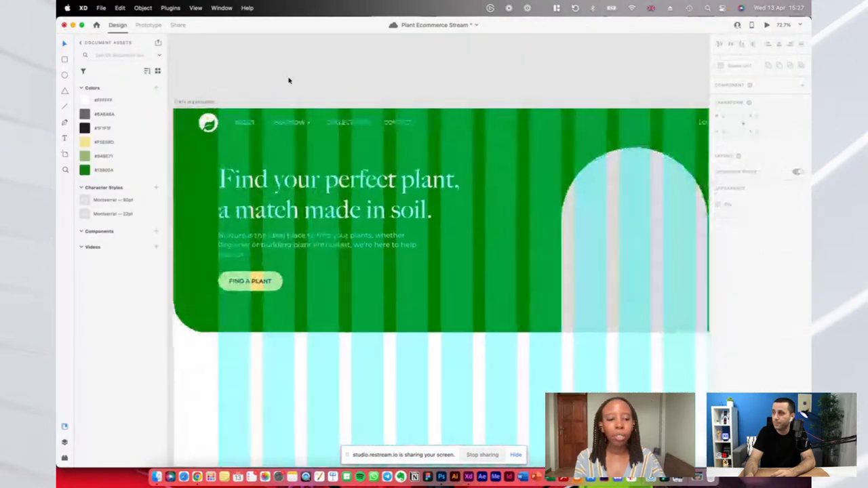
pyautogui.scroll(3, 556, 293)
pyautogui.click(557, 293)
pyautogui.scroll(-2, 536, 213)
pyautogui.click(318, 252)
pyautogui.scroll(5, 318, 251)
pyautogui.hscroll(3, 318, 253)
pyautogui.scroll(-4, 318, 253)
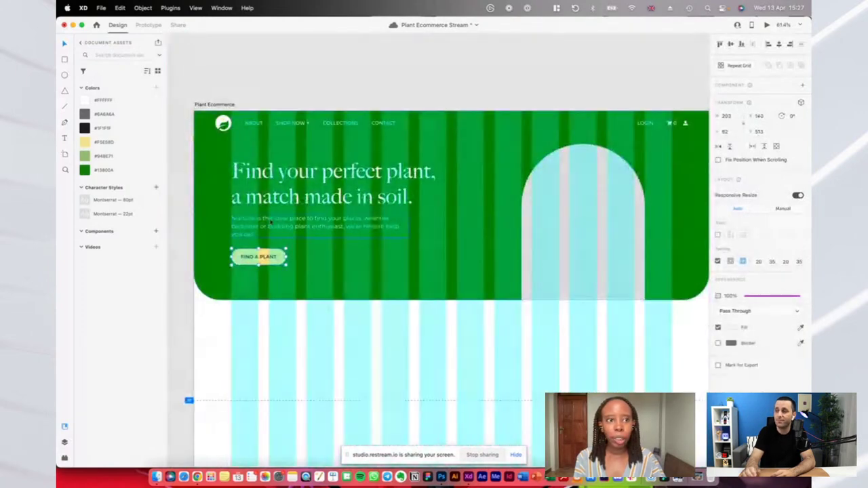
pyautogui.scroll(4, 275, 229)
pyautogui.hscroll(-1, 277, 231)
pyautogui.scroll(5, 271, 239)
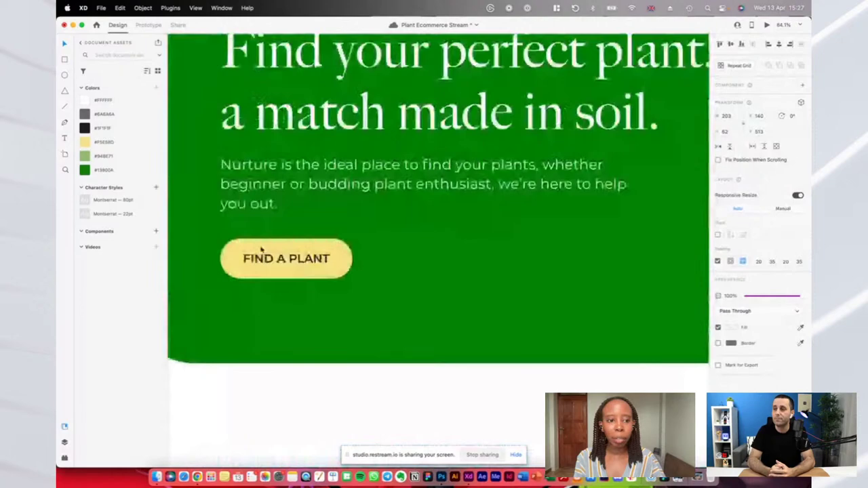
pyautogui.scroll(1, 263, 249)
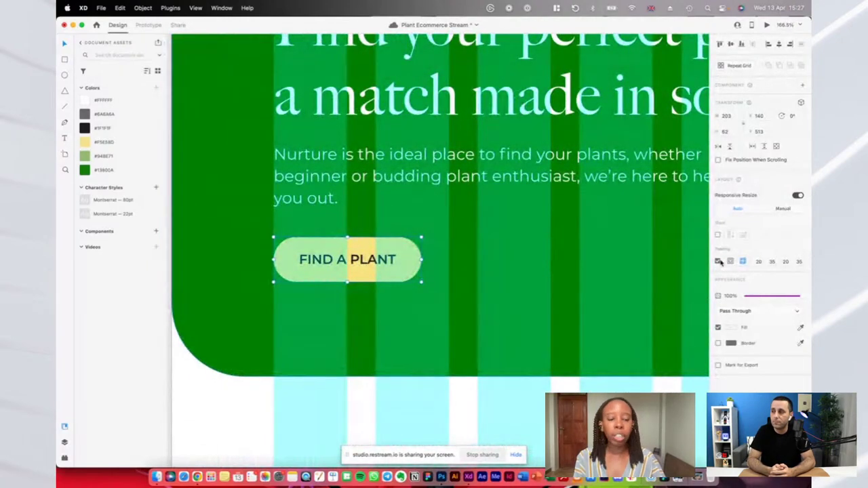
pyautogui.scroll(3, 312, 234)
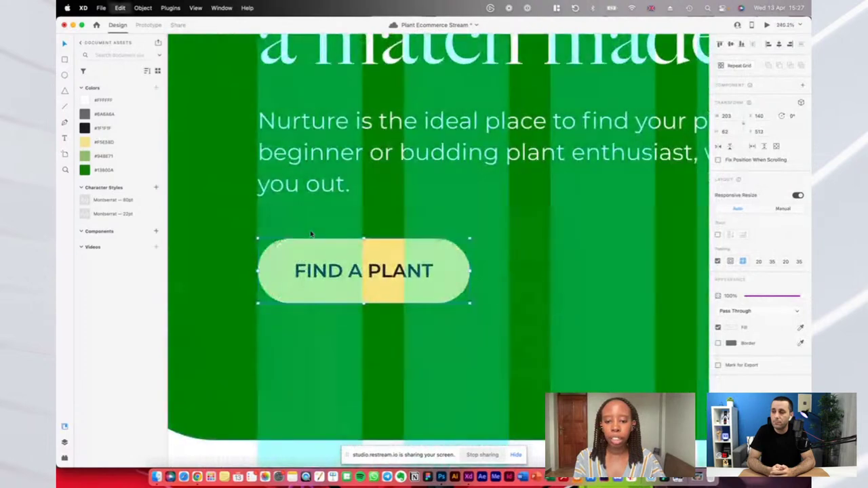
# Undo the button's font size, position, padding and grouping changes
pyautogui.press('super+z')
pyautogui.press('super+z')
pyautogui.press('super+z')
pyautogui.press('super+z')
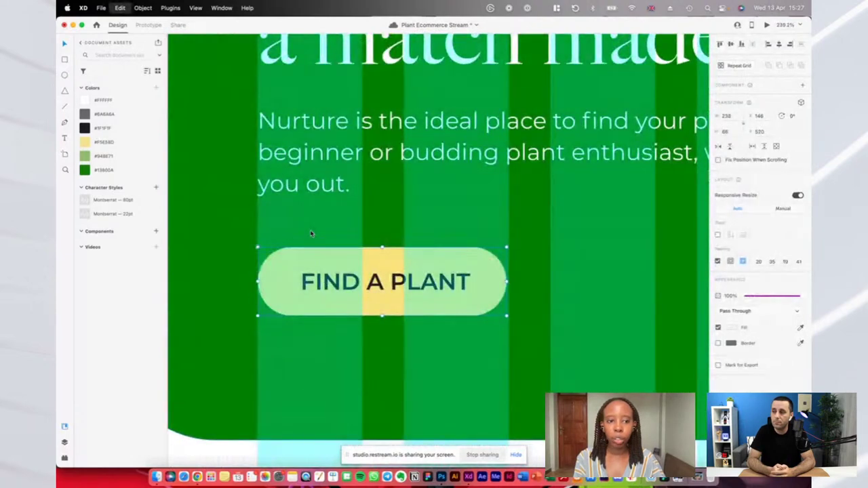
pyautogui.press('super+z')
# Inspect the hero's yellow pill shape and its "FIND A PLANT" label as separate objects
pyautogui.scroll(-5, 404, 296)
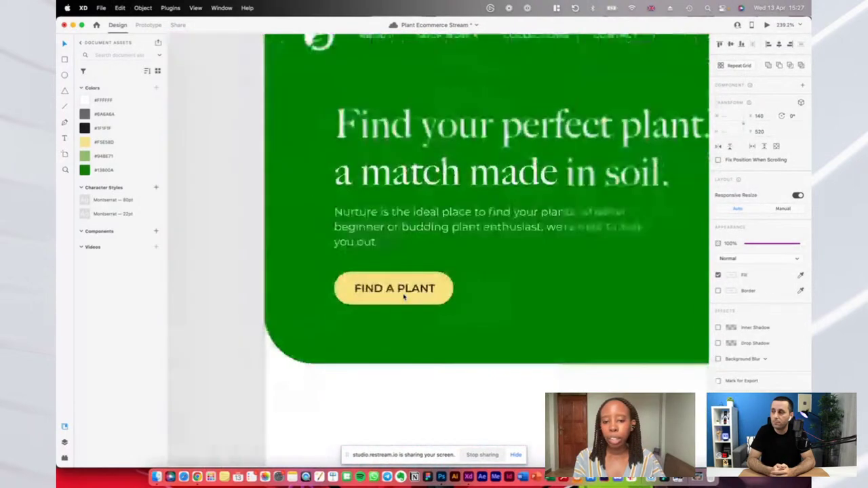
pyautogui.click(422, 243)
pyautogui.click(445, 293)
pyautogui.scroll(2, 441, 295)
pyautogui.scroll(2, 440, 294)
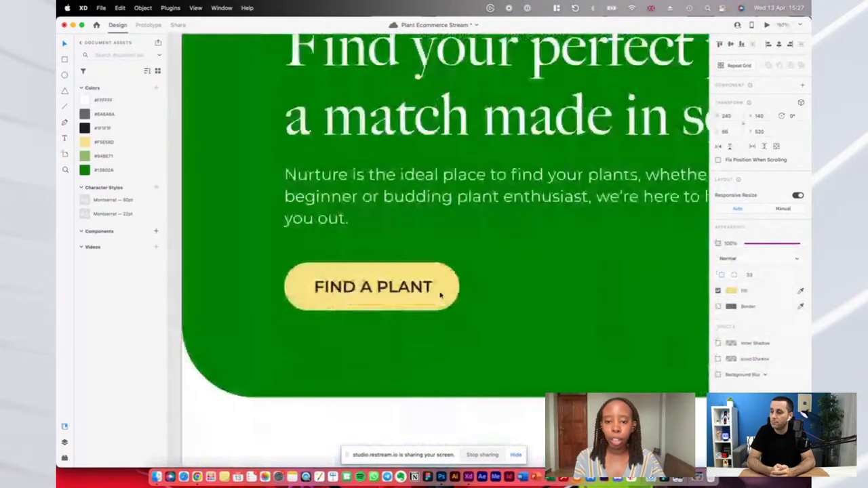
pyautogui.hscroll(-1, 441, 294)
pyautogui.click(430, 276)
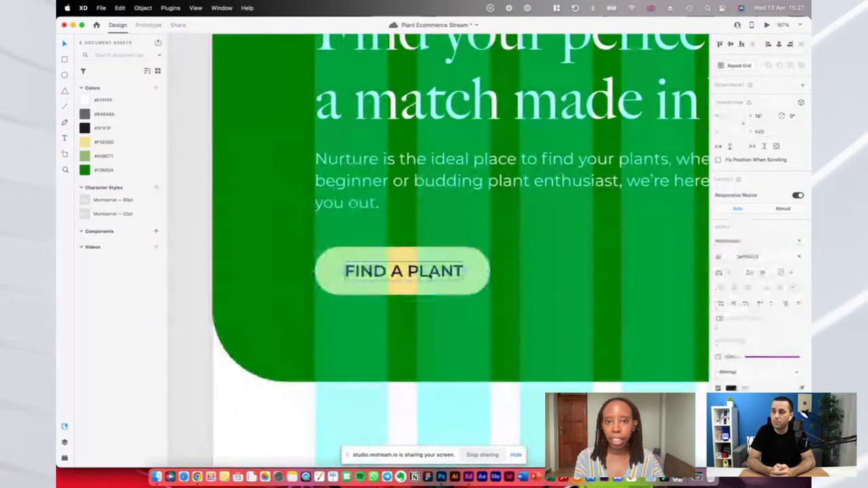
pyautogui.hscroll(3, 429, 275)
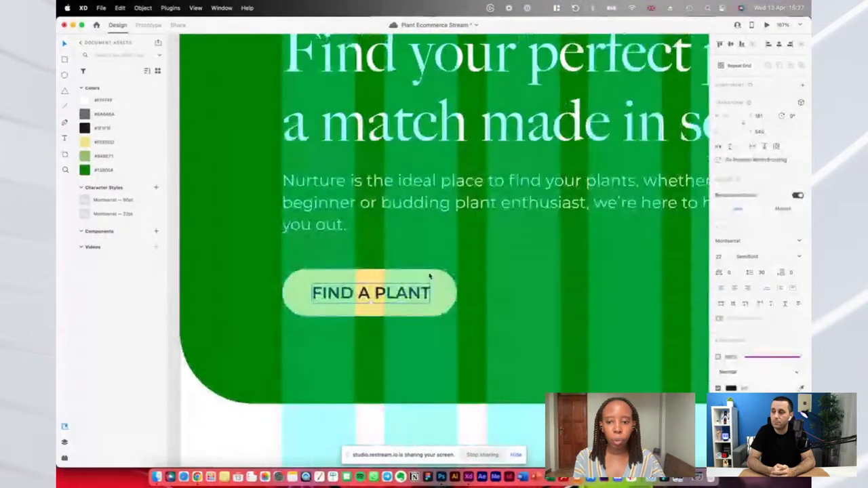
# Set the "FIND A PLANT" label to size 18 with 26 line spacing, centre its text alignment and nudge it toward the pill's middle
pyautogui.click(720, 257)
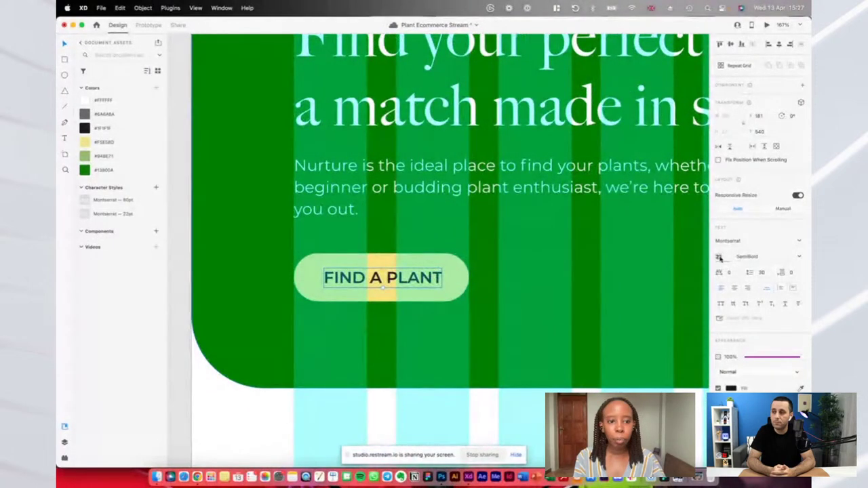
pyautogui.write('18')
pyautogui.press('Return')
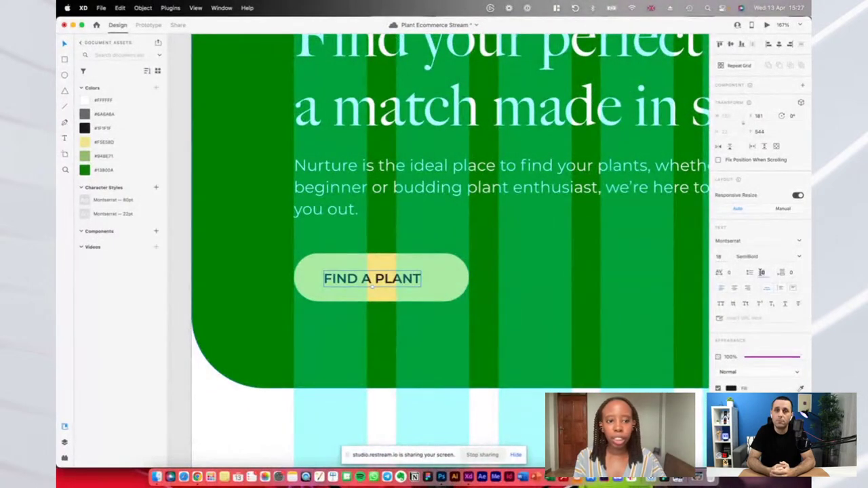
pyautogui.write('26')
pyautogui.click(394, 288)
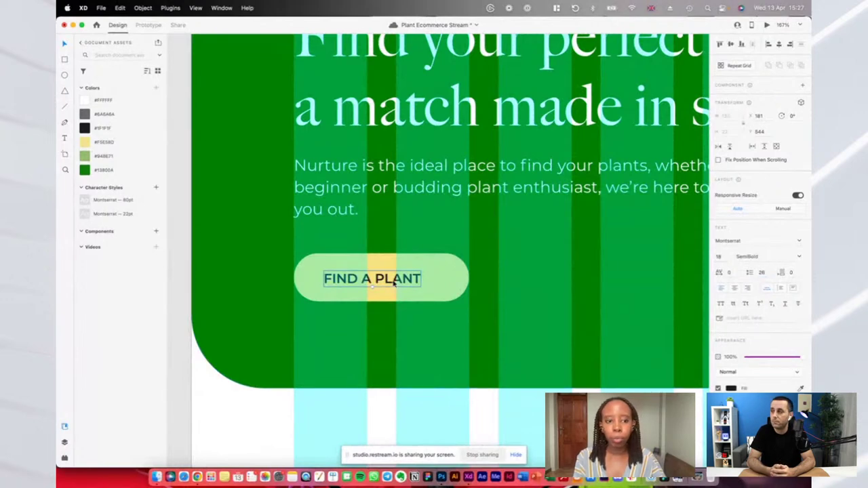
pyautogui.click(734, 288)
pyautogui.moveTo(379, 286); pyautogui.dragTo(381, 284)
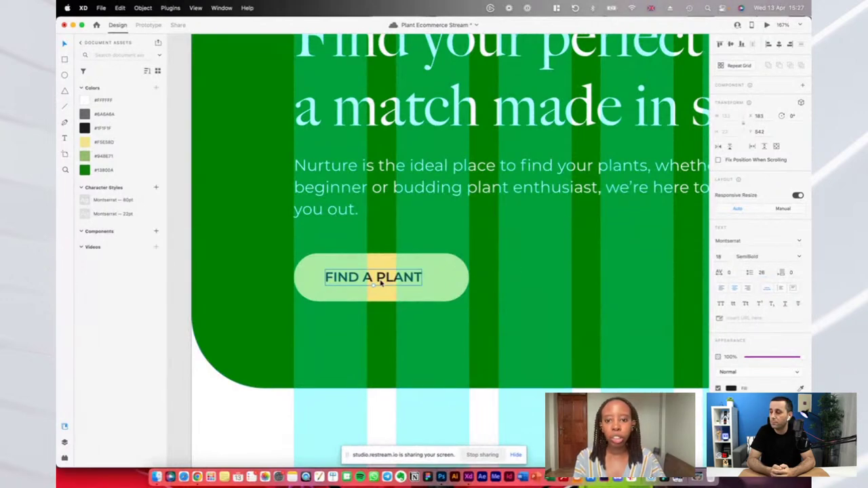
# Group the label with the yellow pill and enable padding on the group, with 35 on both the right and left
pyautogui.click(452, 273)
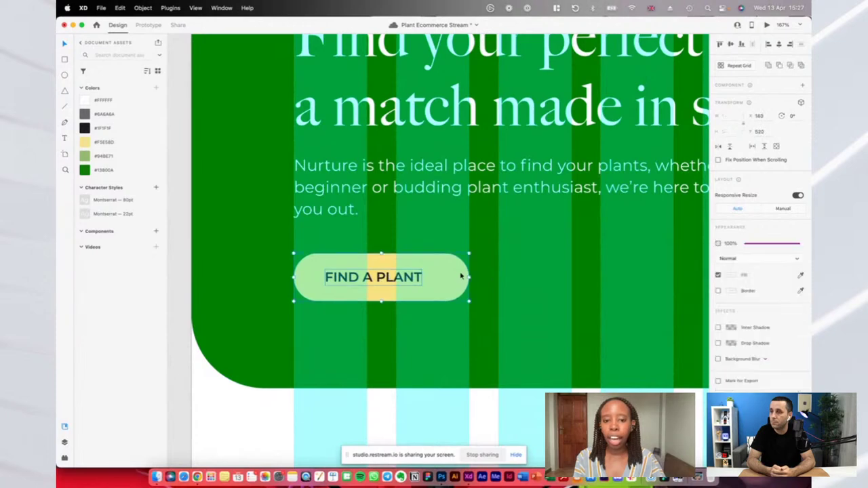
pyautogui.press('super+g')
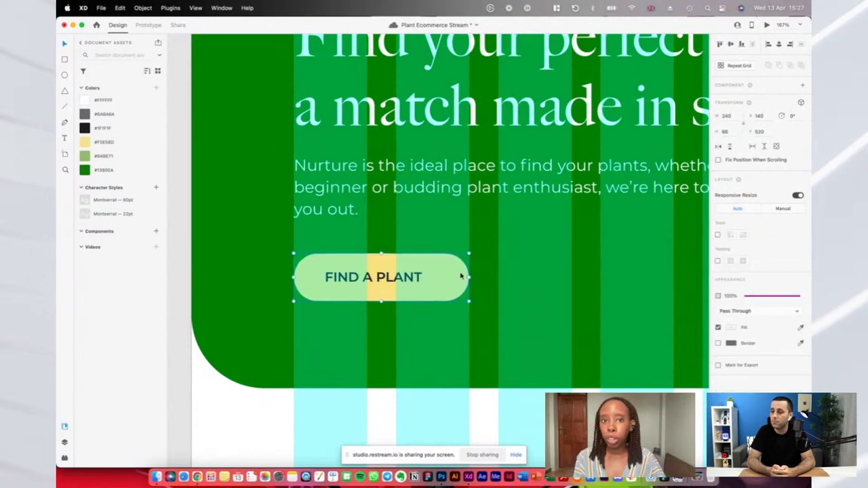
pyautogui.click(718, 262)
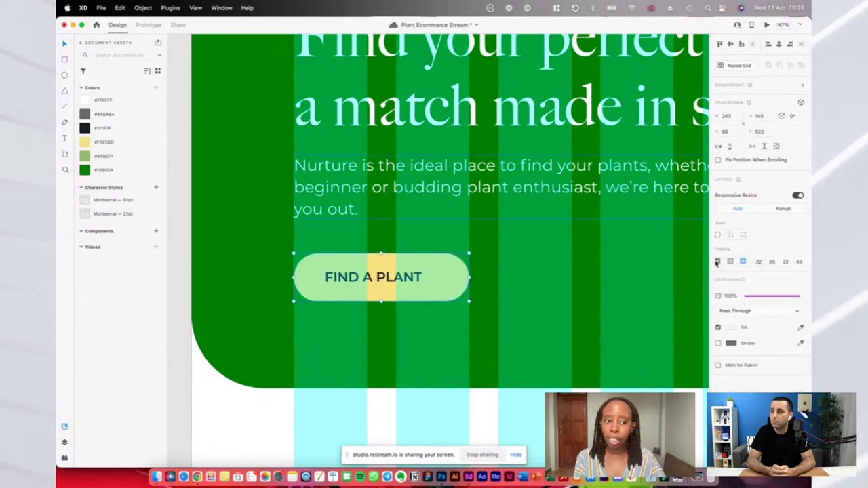
pyautogui.click(773, 263)
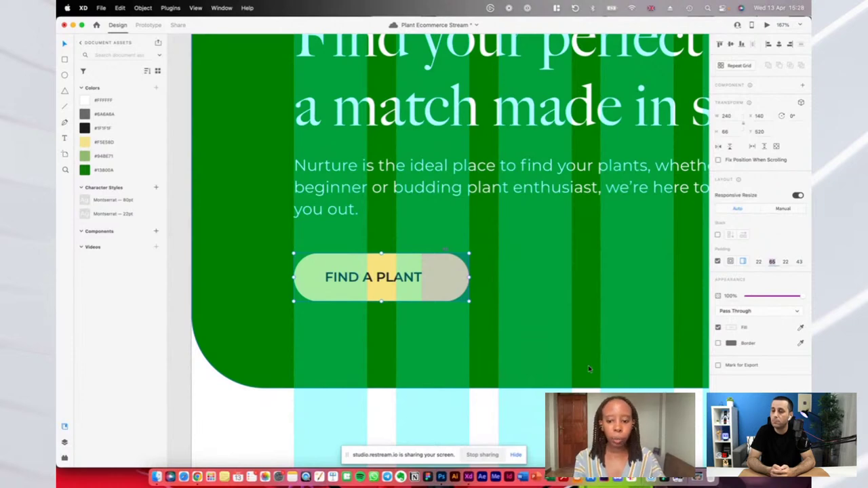
pyautogui.write('35')
pyautogui.press('Return')
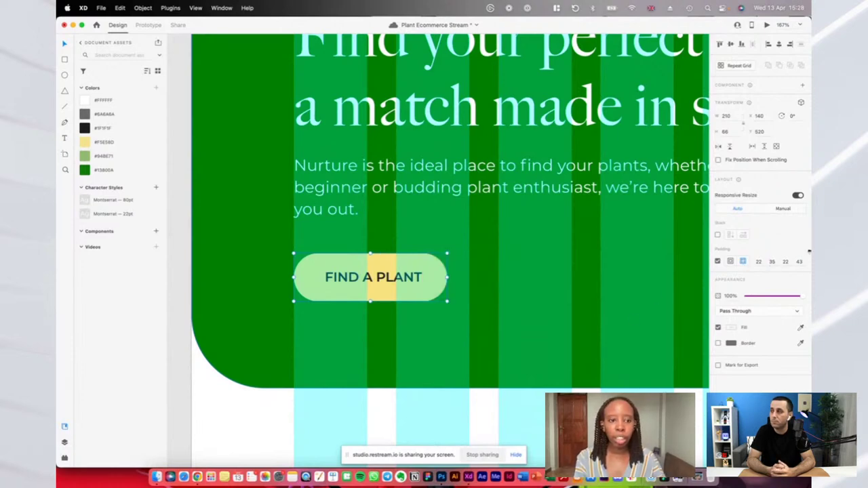
pyautogui.write('35')
pyautogui.press('Return')
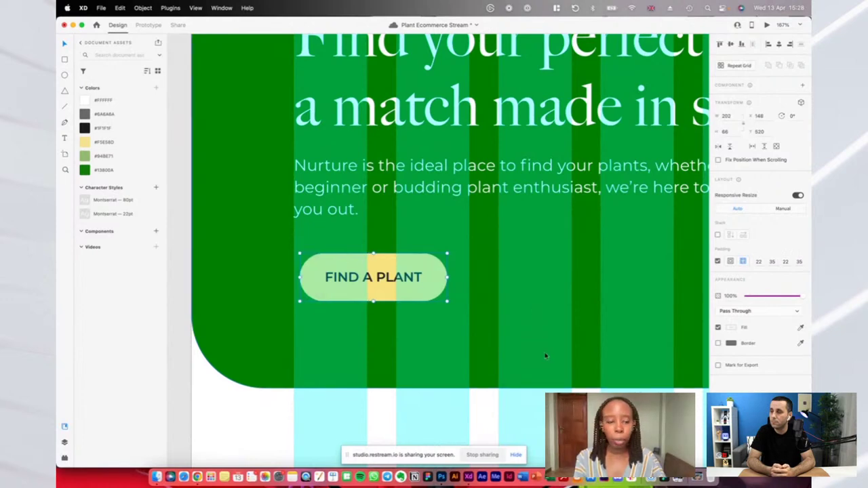
# Set the button group's top and bottom padding to 18
pyautogui.click(759, 262)
pyautogui.write('20')
pyautogui.press('Return')
pyautogui.click(785, 262)
pyautogui.write('20')
pyautogui.press('Return')
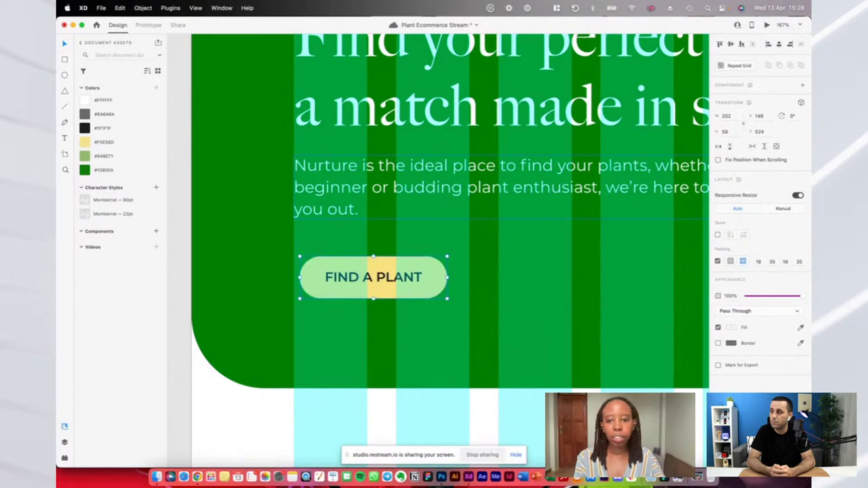
# Move the button group under the body copy to about X 140, Y 513, aligned with the first column's left edge
pyautogui.click(525, 301)
pyautogui.click(412, 287)
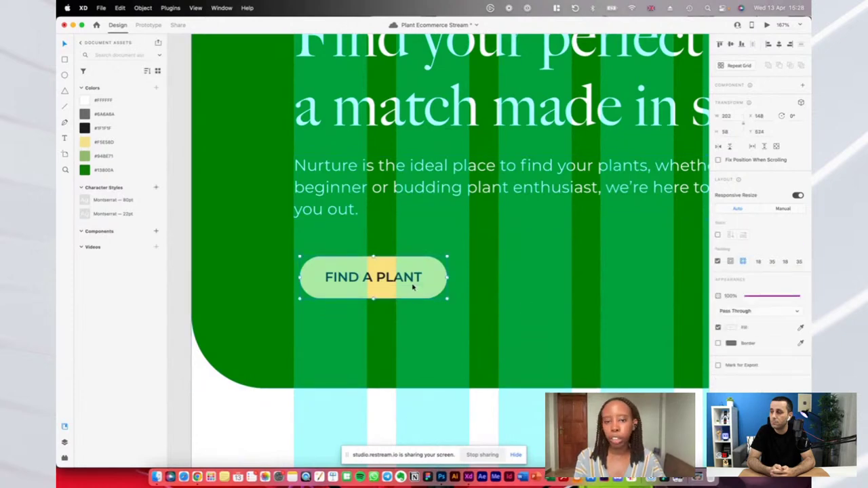
pyautogui.scroll(-1, 412, 287)
pyautogui.moveTo(413, 287); pyautogui.dragTo(405, 277)
pyautogui.press('alt')
pyautogui.scroll(-3, 351, 204)
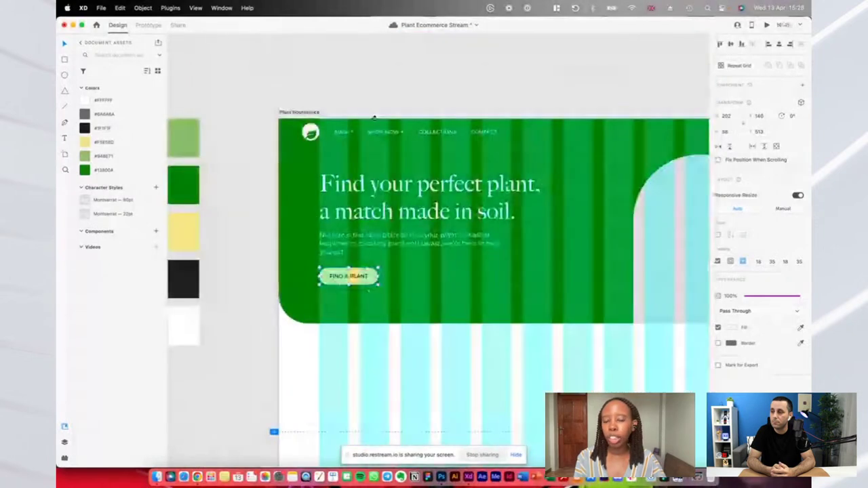
# Examine the resized button and the arch placeholder in relation to the column grid across the hero
pyautogui.hscroll(5, 389, 285)
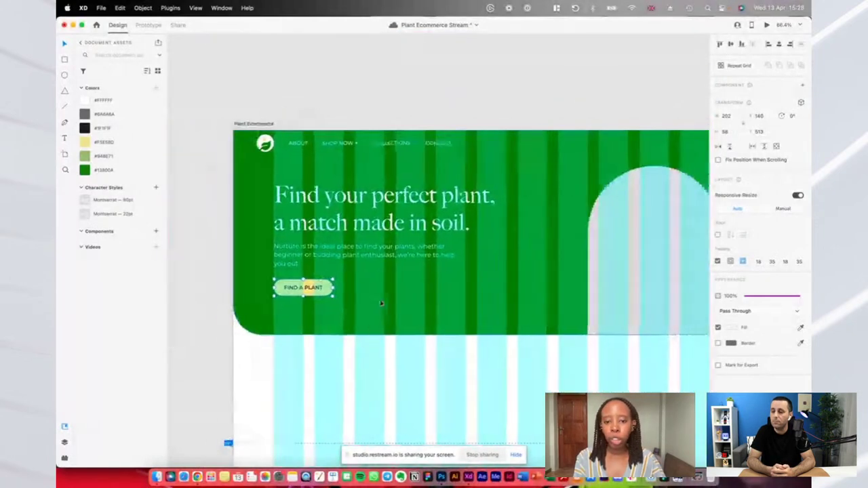
pyautogui.hscroll(-3, 389, 285)
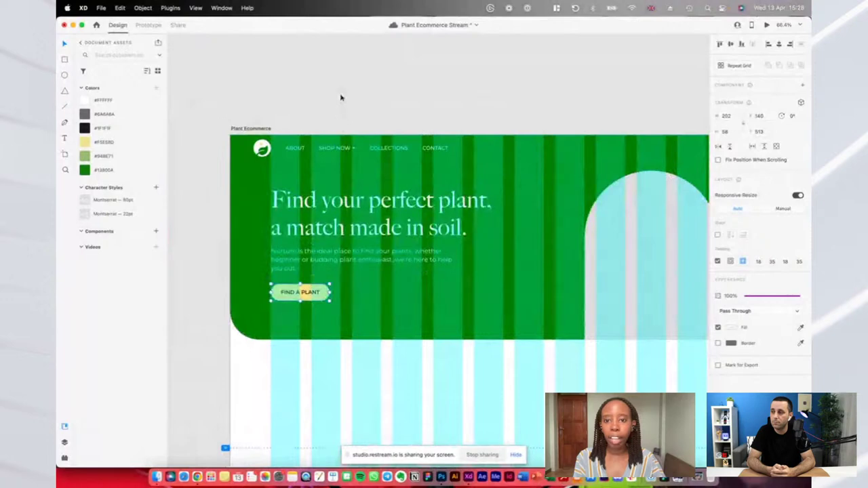
pyautogui.scroll(-2, 342, 99)
pyautogui.press('shift+super+apostrophe')
pyautogui.click(341, 100)
pyautogui.scroll(2, 499, 183)
pyautogui.click(585, 207)
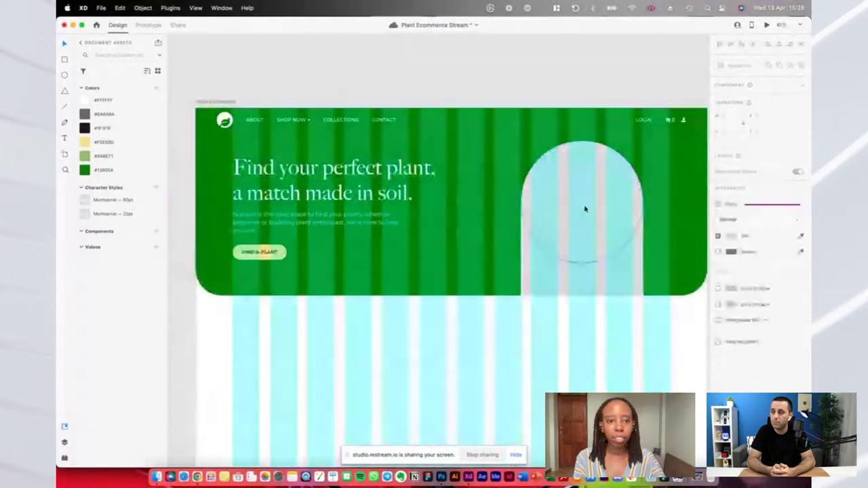
pyautogui.scroll(1, 585, 209)
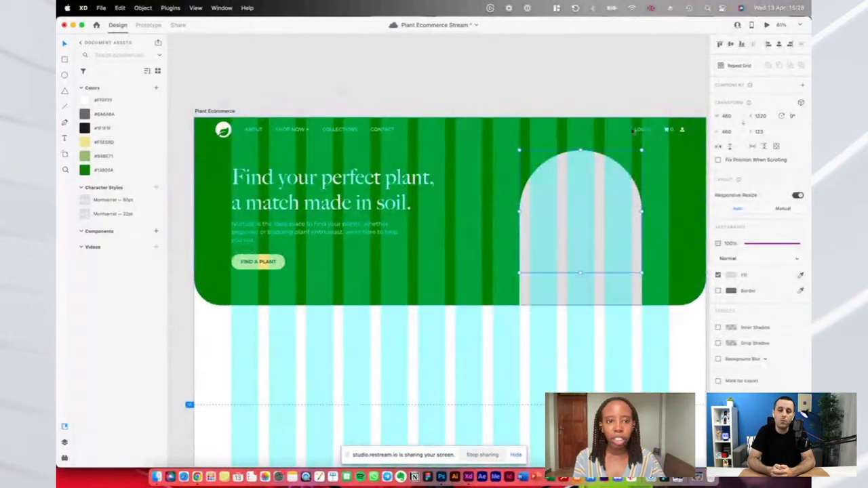
pyautogui.click(601, 99)
pyautogui.hscroll(-2, 601, 100)
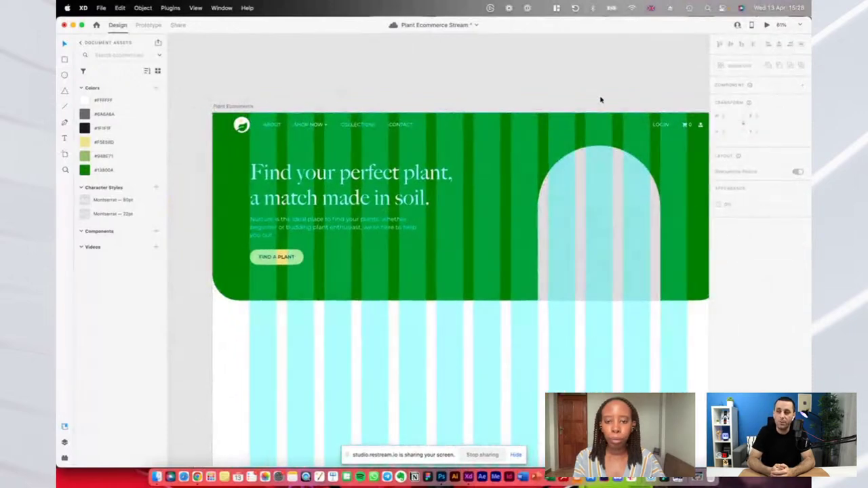
# Lower the opacity of the Plant Ecommerce artboard's column grid colour to 15%
pyautogui.click(234, 107)
pyautogui.click(721, 306)
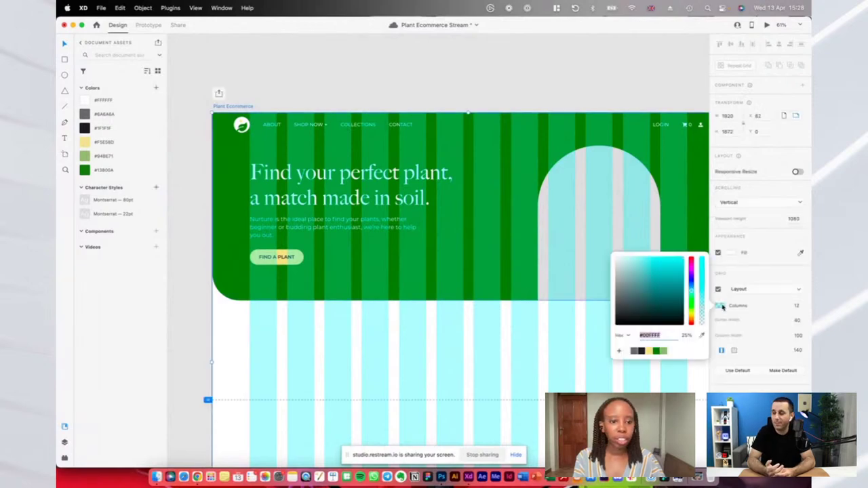
pyautogui.click(687, 335)
pyautogui.write('15')
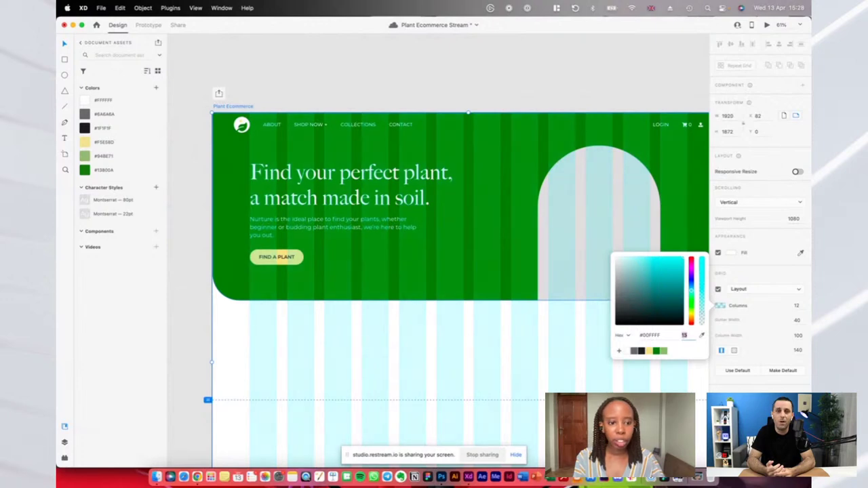
pyautogui.click(558, 86)
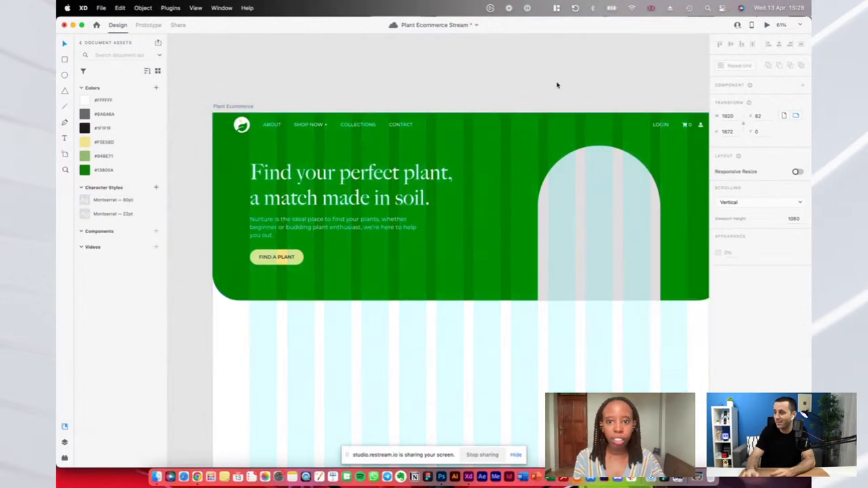
# Review the hero's headline, body copy and button with the layout grid hidden and shown
pyautogui.hscroll(1, 360, 187)
pyautogui.scroll(-1, 360, 187)
pyautogui.scroll(3, 360, 188)
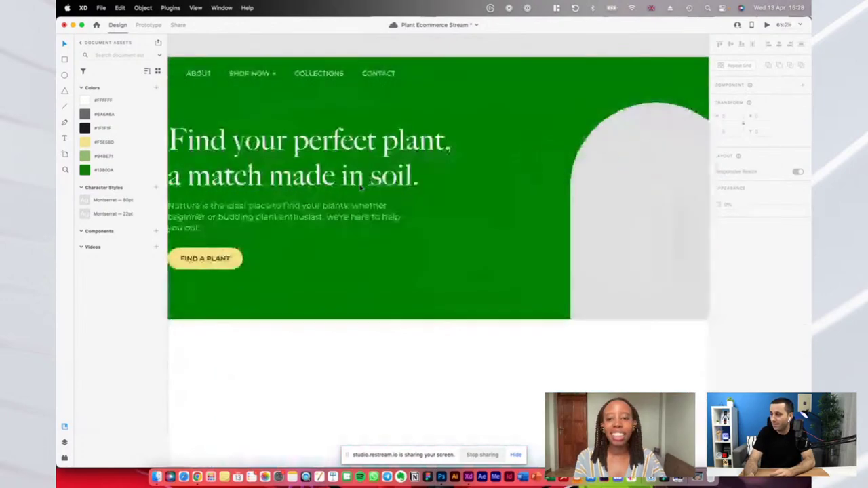
pyautogui.click(345, 217)
pyautogui.scroll(-5, 345, 216)
pyautogui.click(346, 194)
pyautogui.scroll(3, 589, 180)
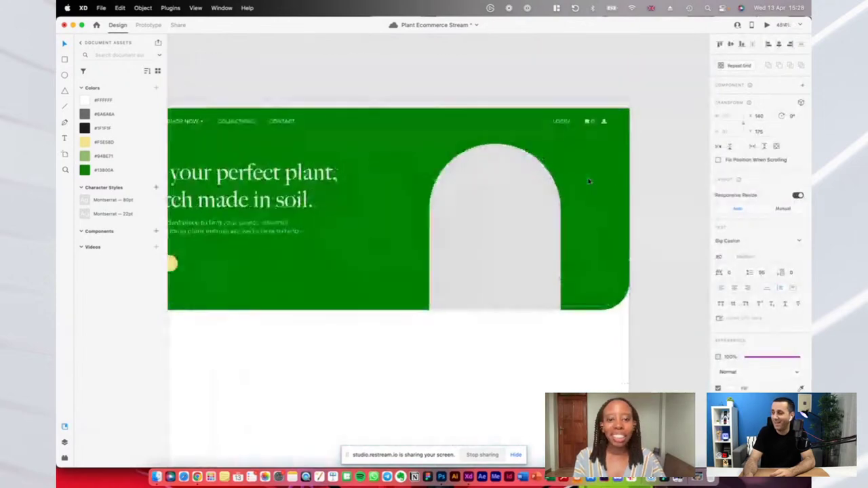
pyautogui.hscroll(-3, 589, 180)
pyautogui.hscroll(2, 588, 181)
pyautogui.hscroll(-1, 578, 278)
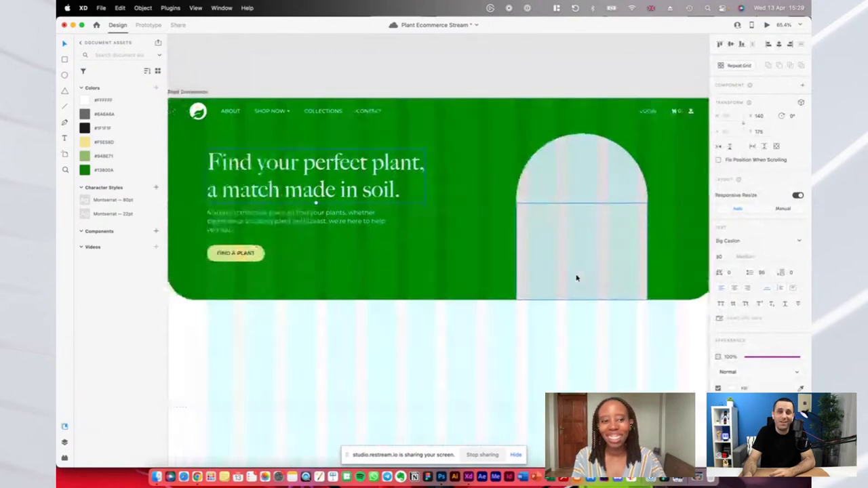
# Inspect the arch placeholder's circle and rectangle against the fainter column grid
pyautogui.click(628, 272)
pyautogui.scroll(3, 626, 271)
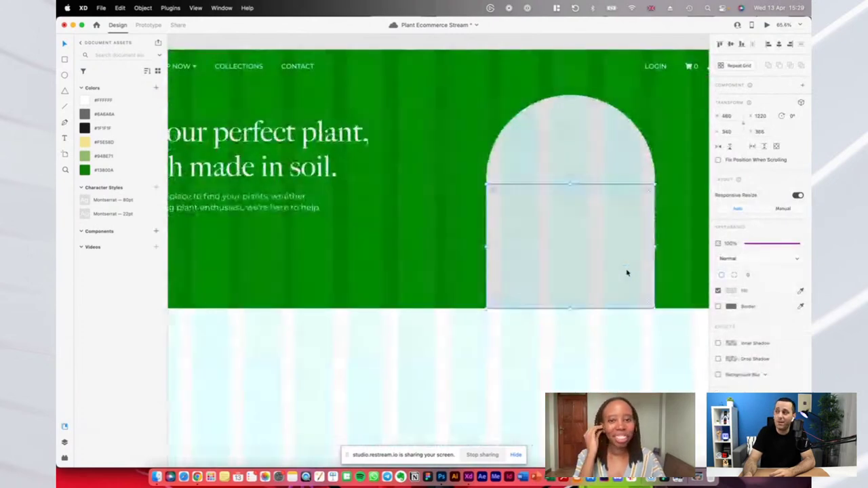
pyautogui.click(597, 167)
pyautogui.scroll(-5, 597, 166)
pyautogui.click(576, 64)
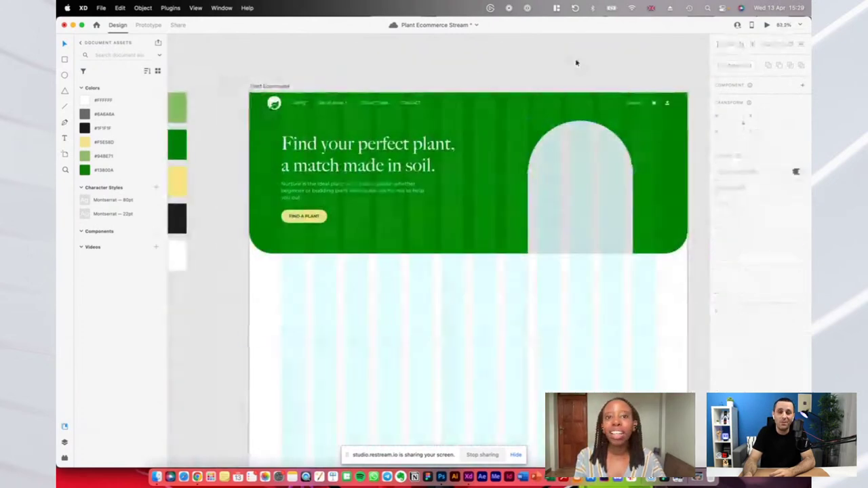
pyautogui.scroll(1, 576, 63)
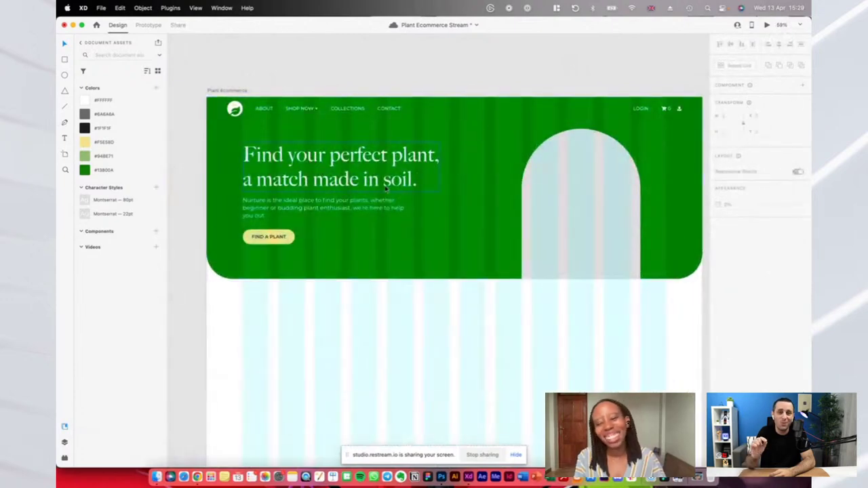
pyautogui.click(550, 213)
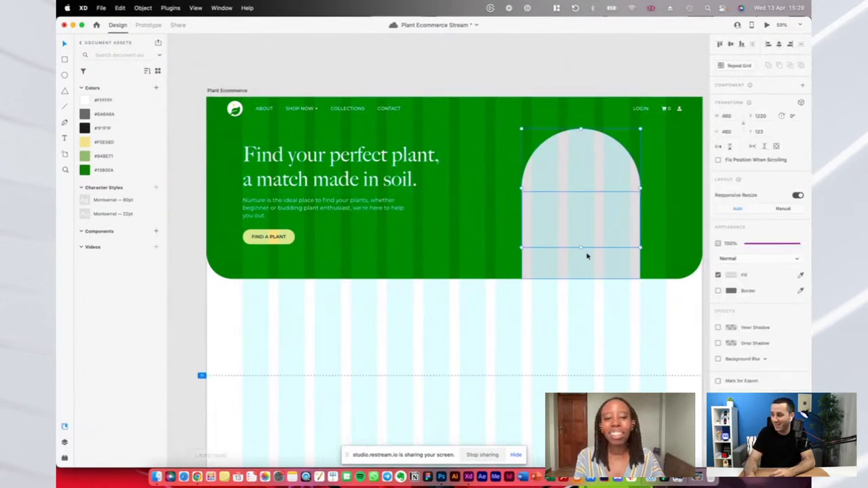
pyautogui.click(494, 74)
pyautogui.scroll(1, 421, 292)
pyautogui.hscroll(1, 420, 292)
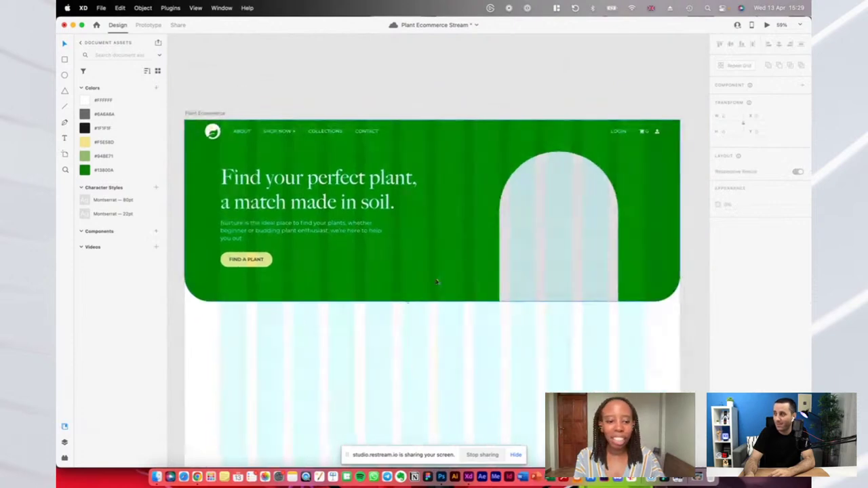
pyautogui.click(543, 261)
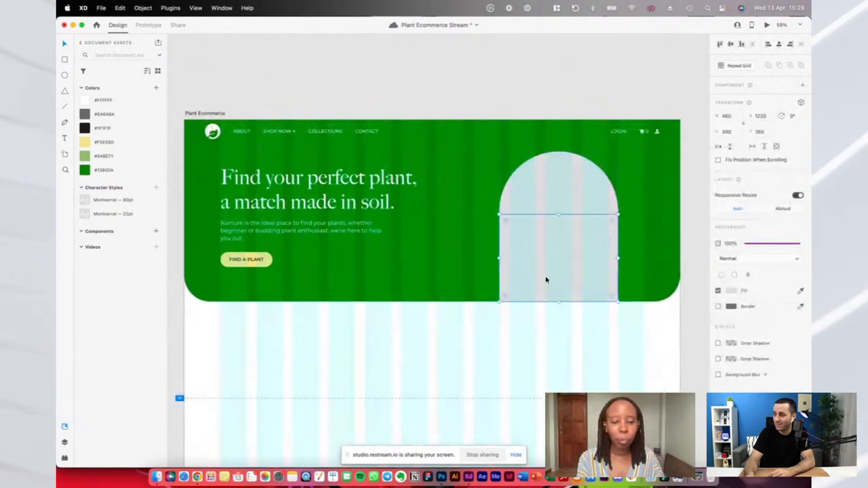
pyautogui.click(535, 291)
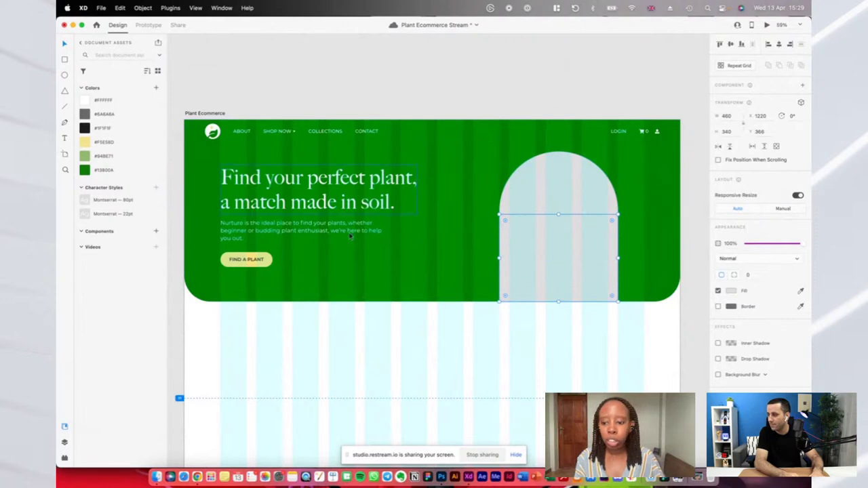
# View the exotic potted plants photo on Adobe Stock in Chrome and in Photoshop, and return to Adobe XD
pyautogui.click(196, 480)
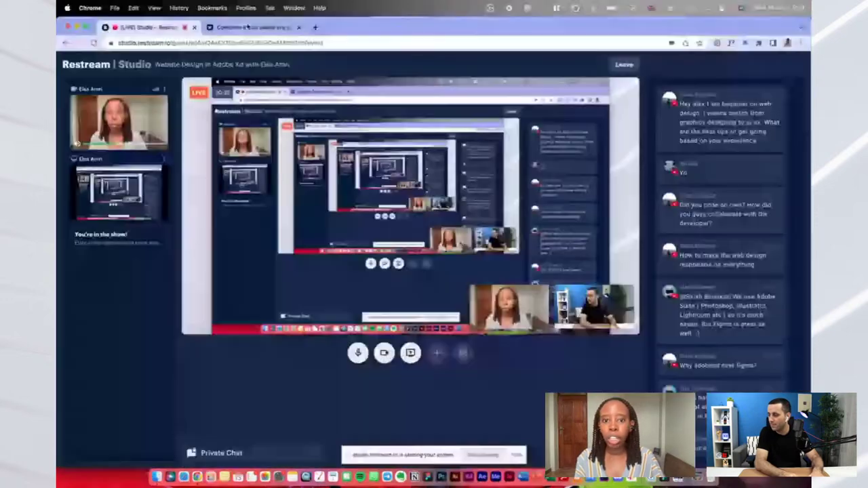
pyautogui.click(254, 28)
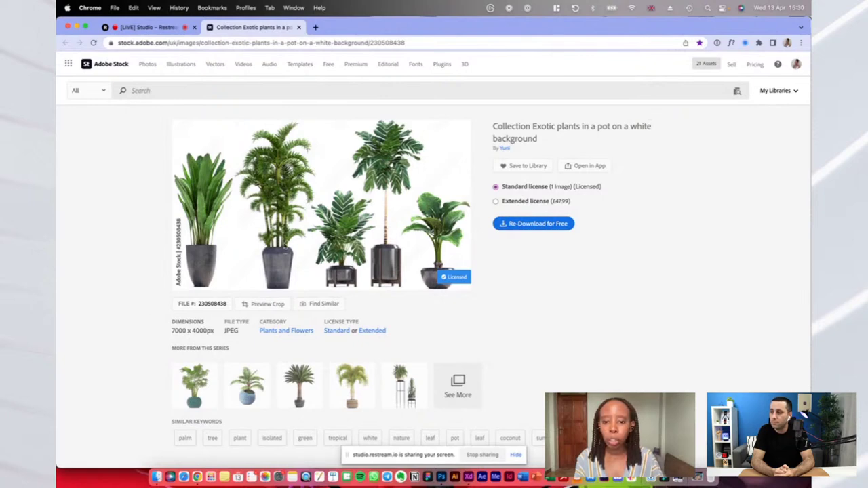
pyautogui.click(471, 479)
pyautogui.click(441, 477)
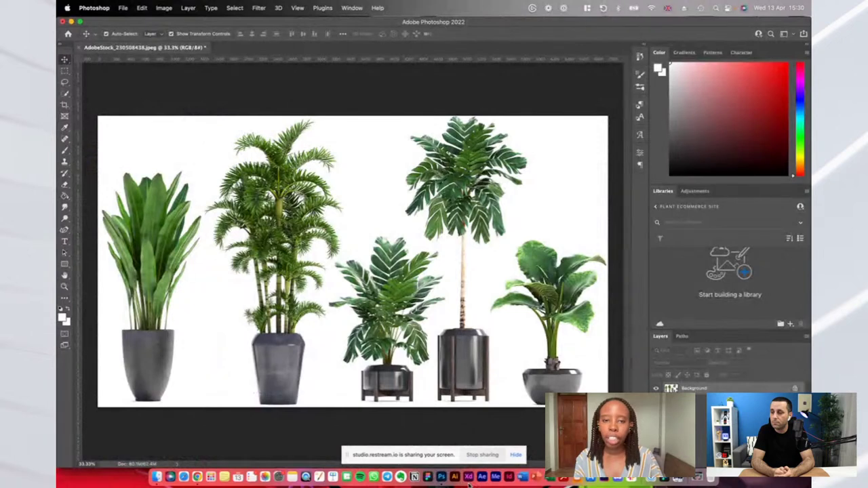
pyautogui.click(469, 478)
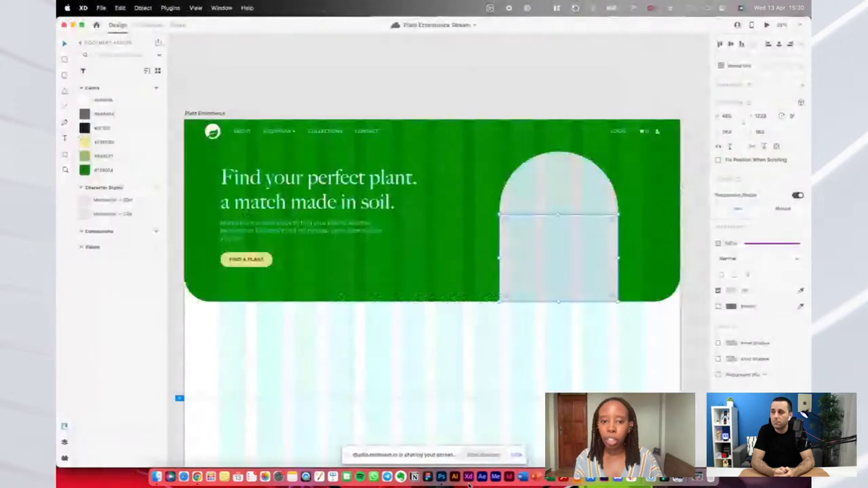
# Switch to Photoshop and crop the potted plants photo to a full-height area of about 1634 × 4000 px around the leftmost plant
pyautogui.click(558, 102)
pyautogui.hscroll(-1, 548, 246)
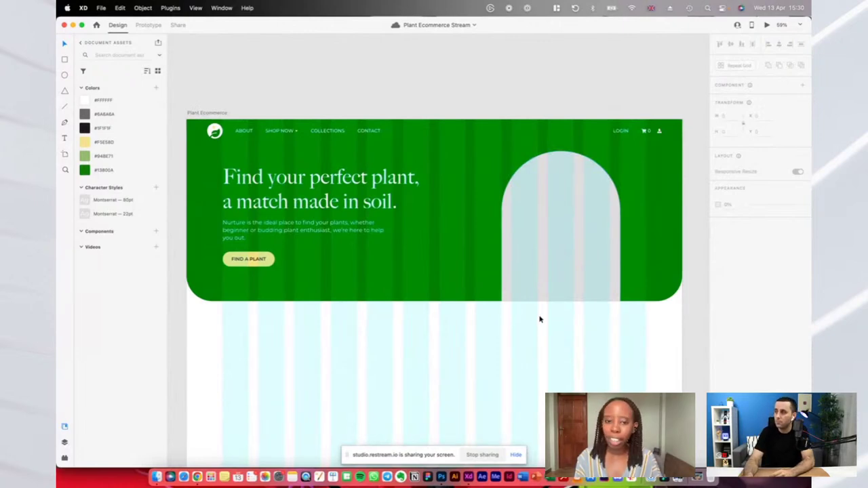
pyautogui.click(439, 482)
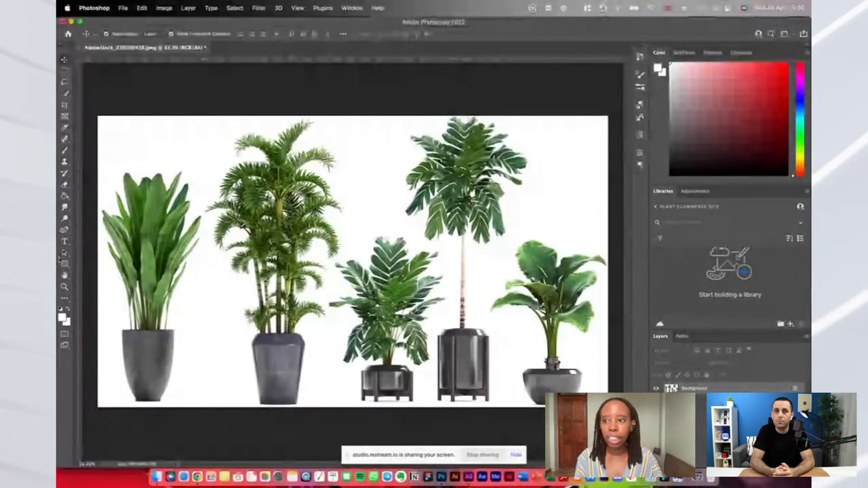
pyautogui.click(65, 70)
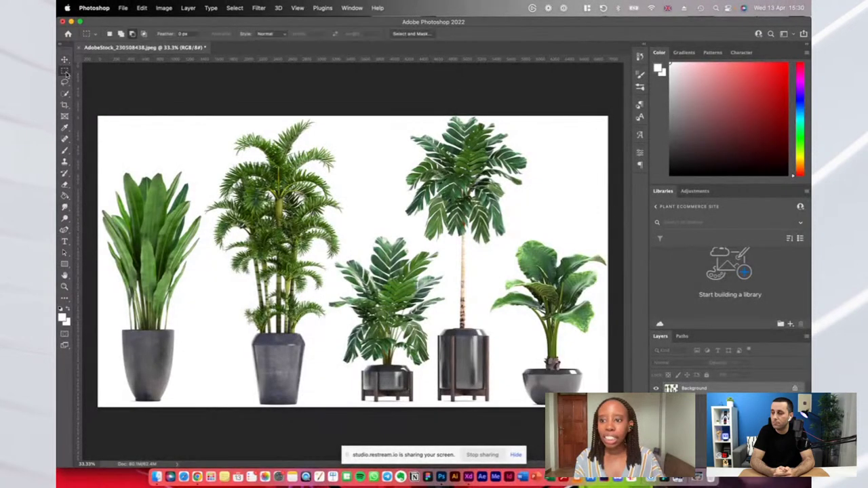
pyautogui.moveTo(95, 112); pyautogui.dragTo(202, 418)
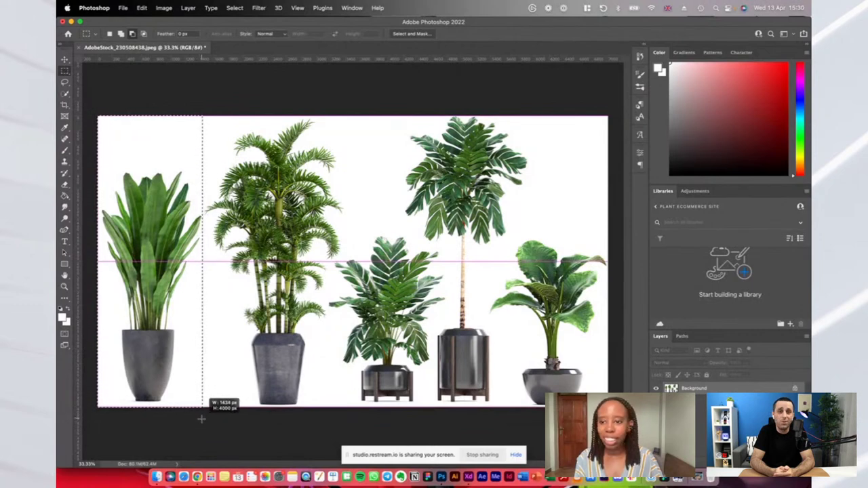
pyautogui.moveTo(202, 419); pyautogui.dragTo(203, 421)
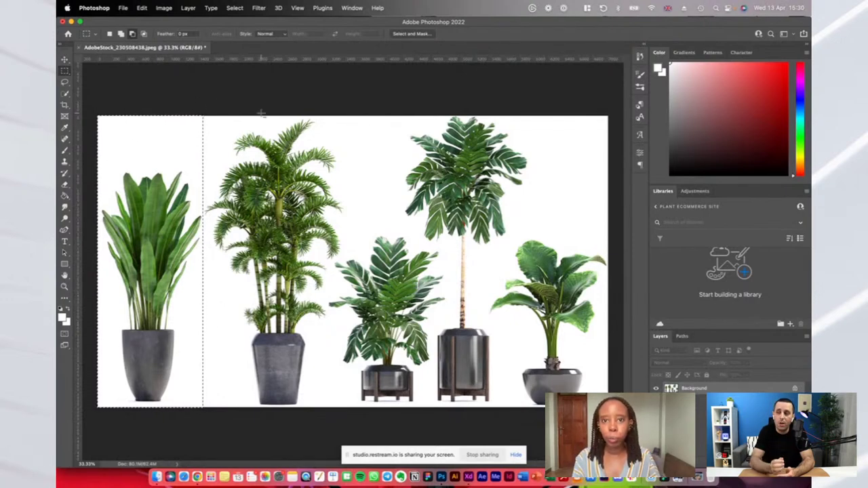
pyautogui.click(64, 105)
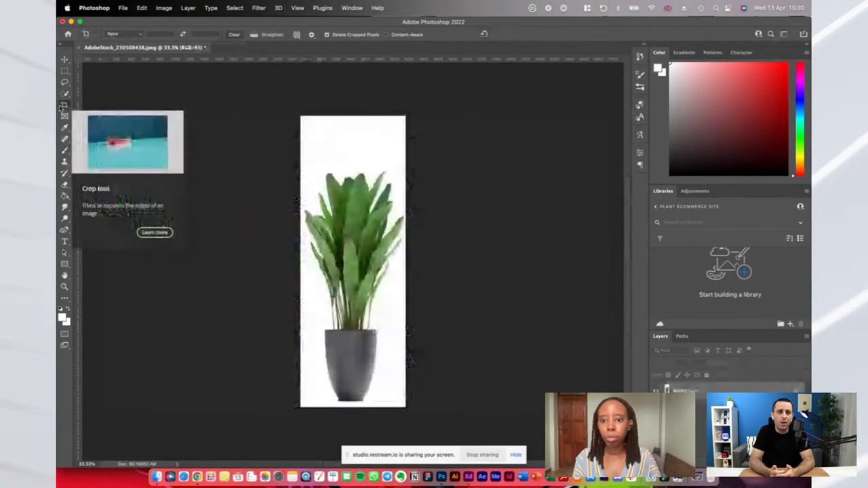
pyautogui.press('Escape')
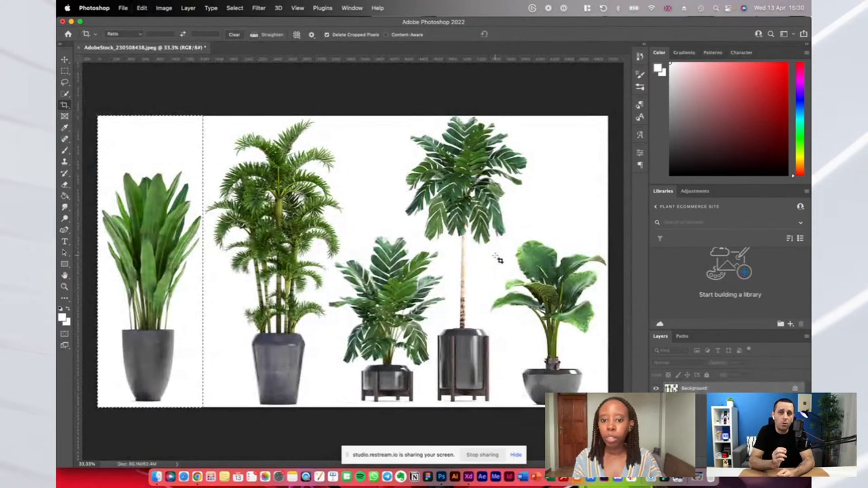
pyautogui.press('Return')
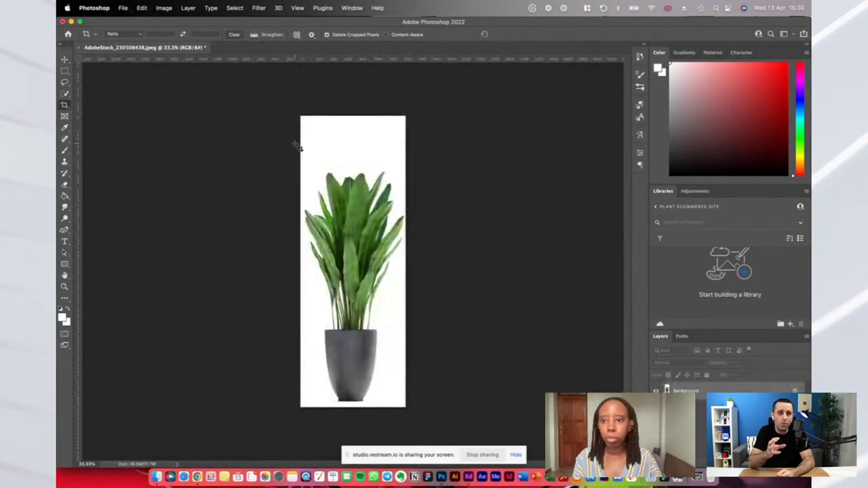
# Select the white background around the cropped plant with Color Range, using Sampled Colors, fuzziness 38 and range 100%
pyautogui.click(65, 70)
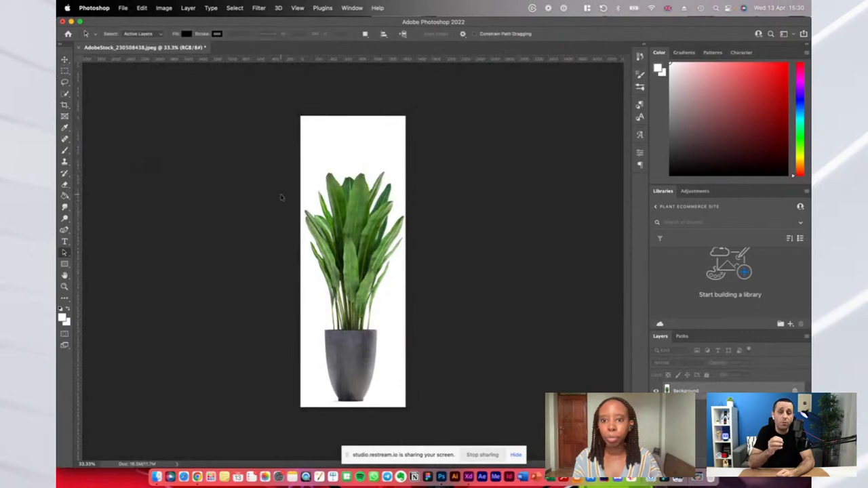
pyautogui.press('v')
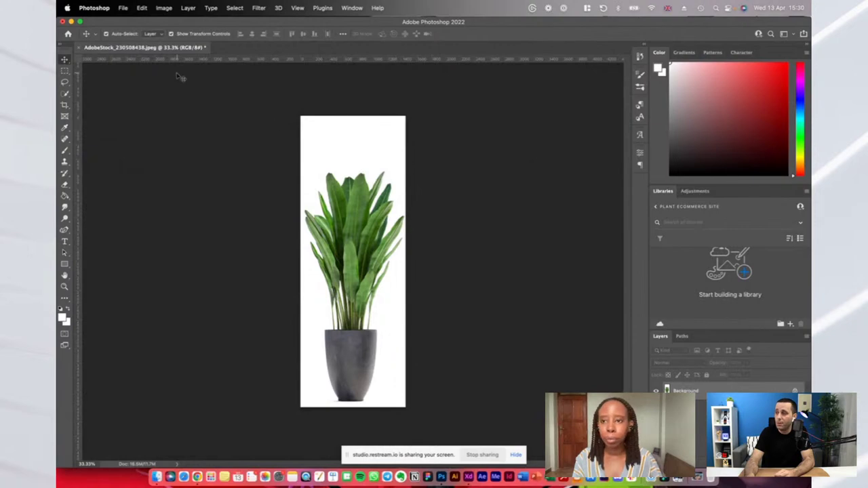
pyautogui.click(236, 9)
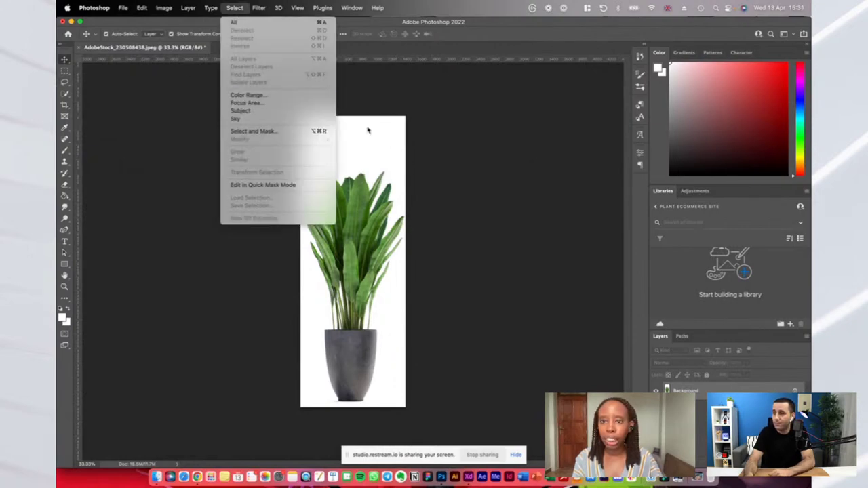
pyautogui.click(403, 159)
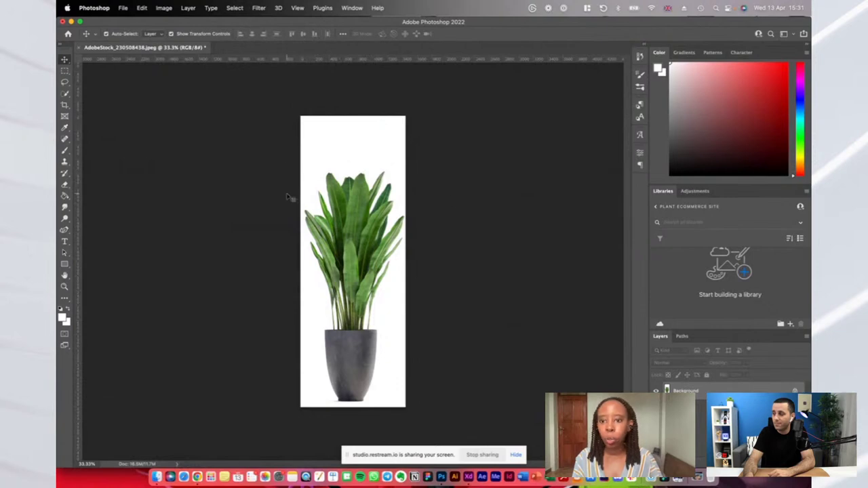
pyautogui.click(237, 8)
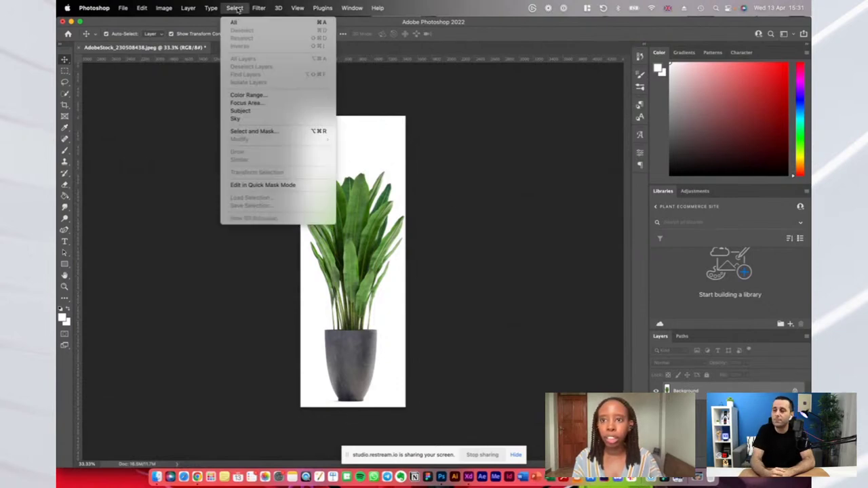
pyautogui.click(249, 96)
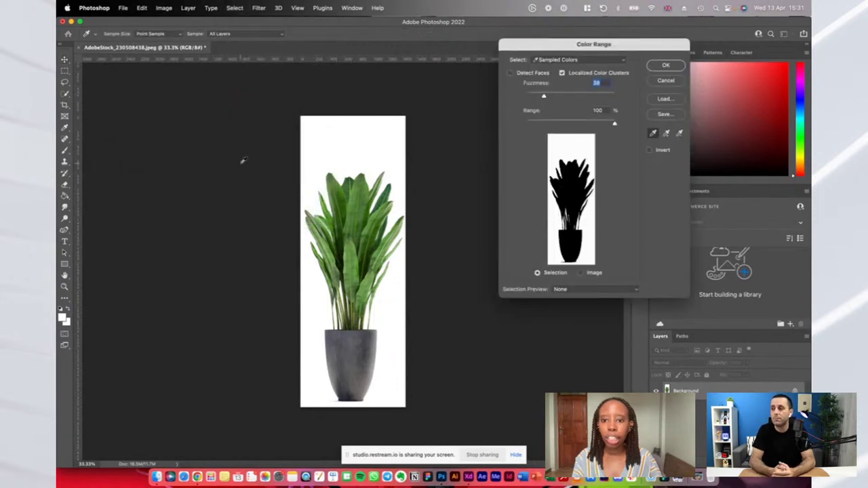
pyautogui.click(339, 137)
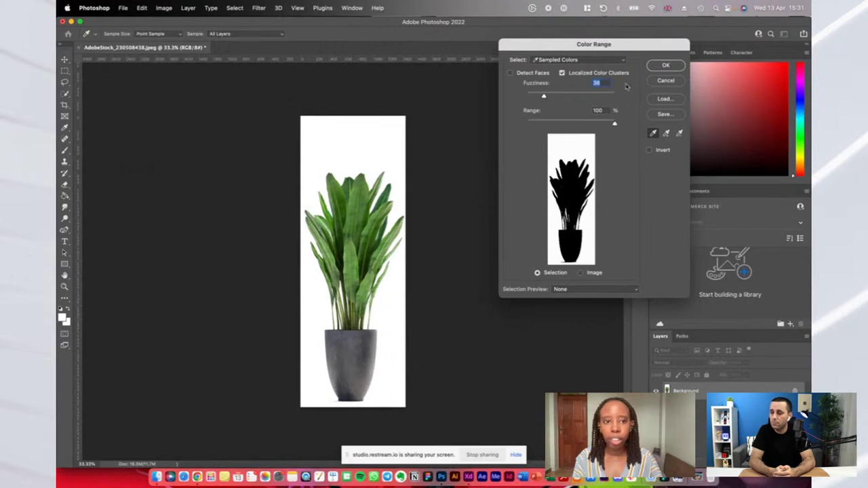
pyautogui.click(666, 66)
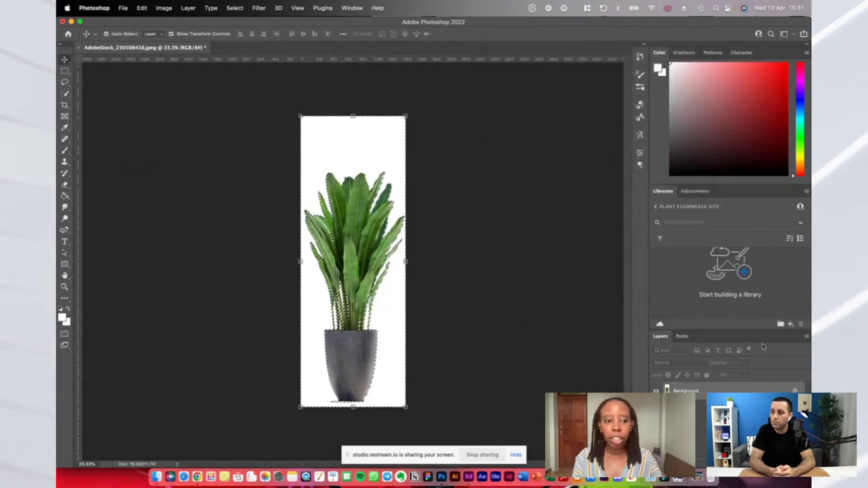
# Open the background selection in Select and Mask and invert it to isolate the potted plant
pyautogui.click(63, 96)
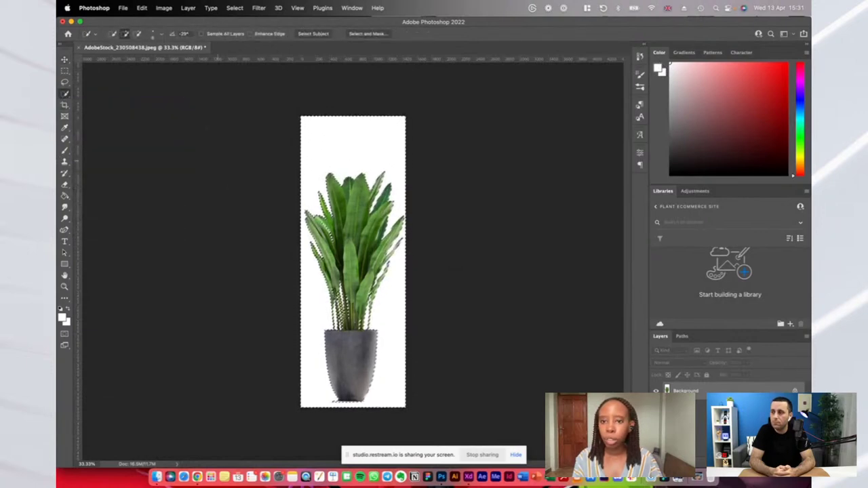
pyautogui.click(355, 34)
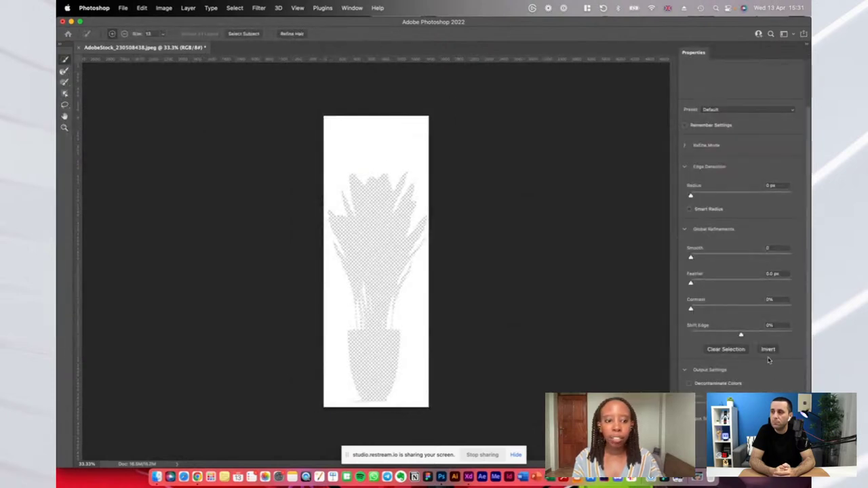
pyautogui.click(768, 350)
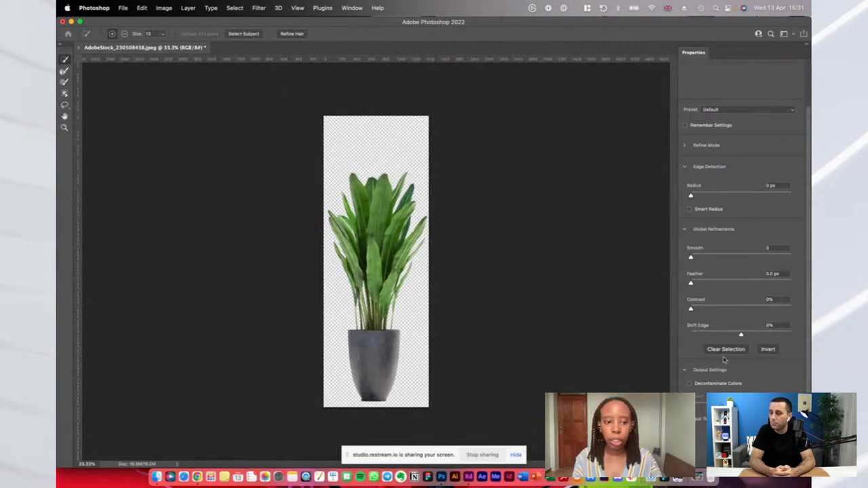
# Refine the plant selection with Smooth 11, Feather 0 px and Contrast 5%, and output it as a layer mask
pyautogui.moveTo(691, 260); pyautogui.dragTo(708, 258)
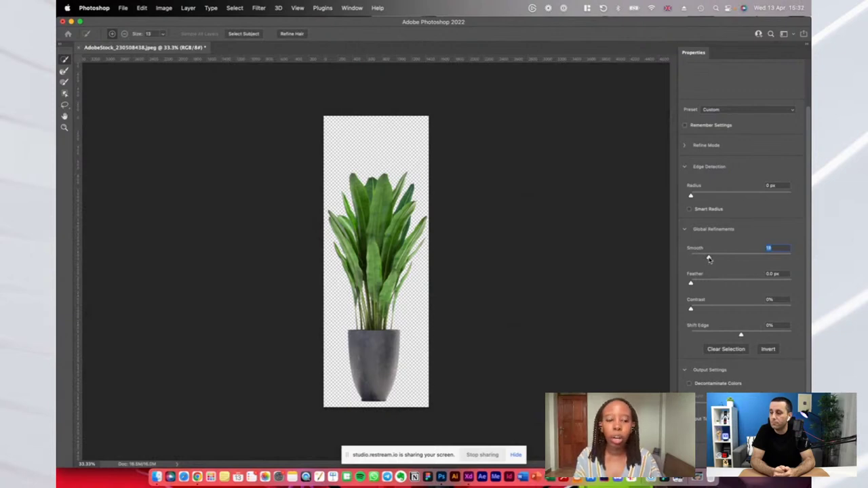
pyautogui.moveTo(690, 285)
pyautogui.mouseDown()
pyautogui.moveTo(719, 282)
pyautogui.moveTo(681, 282)
pyautogui.mouseUp()
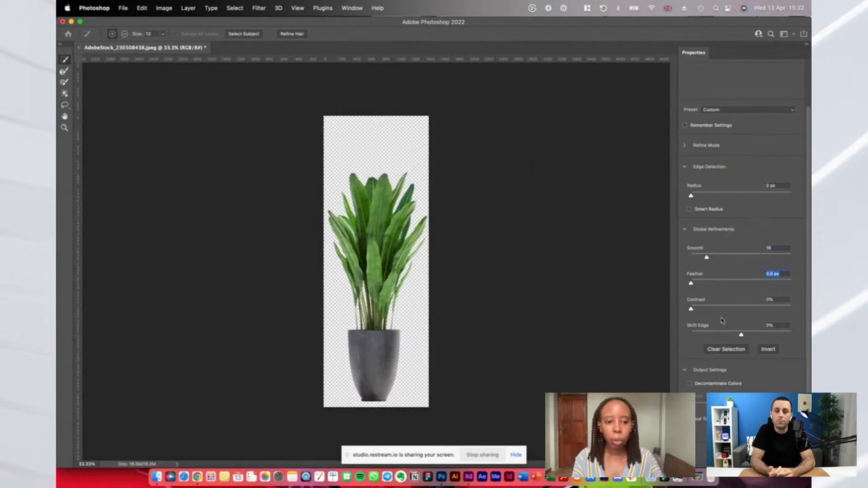
pyautogui.moveTo(691, 310); pyautogui.dragTo(695, 310)
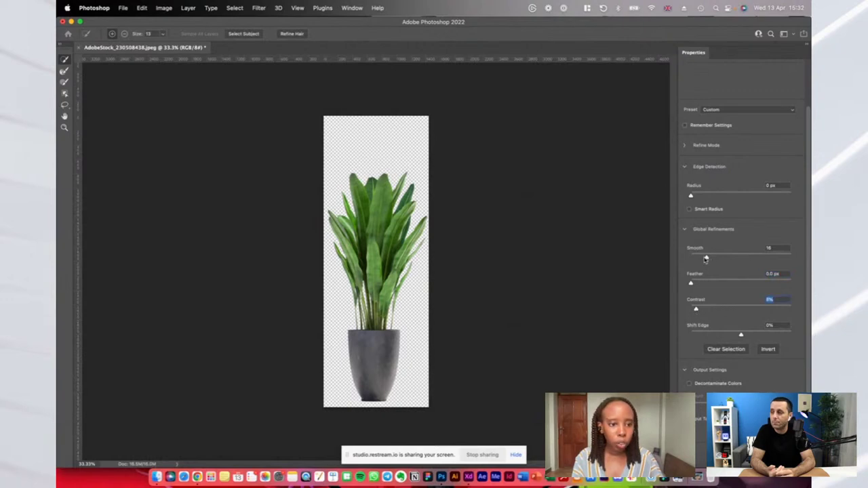
pyautogui.moveTo(706, 260); pyautogui.dragTo(702, 258)
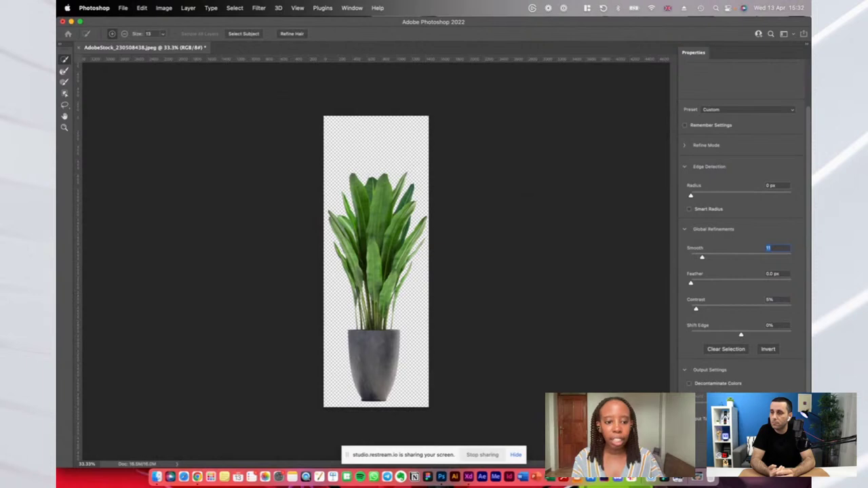
pyautogui.press('Return')
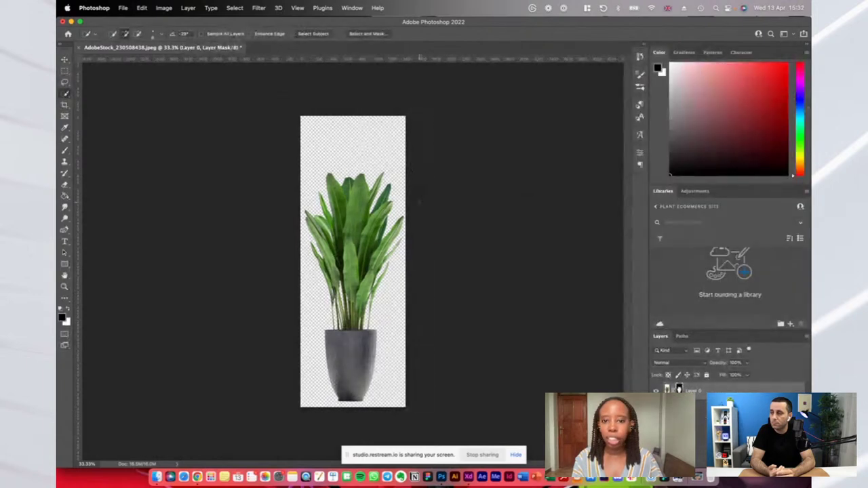
# Apply the layer mask to the plant layer and add the cut-out plant to the Plant Ecommerce Site library
pyautogui.press('v')
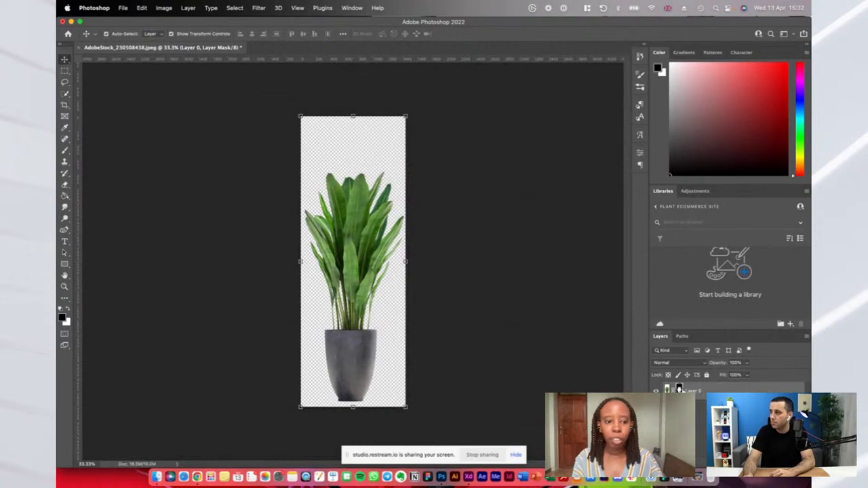
pyautogui.rightClick(681, 390)
pyautogui.click(706, 399)
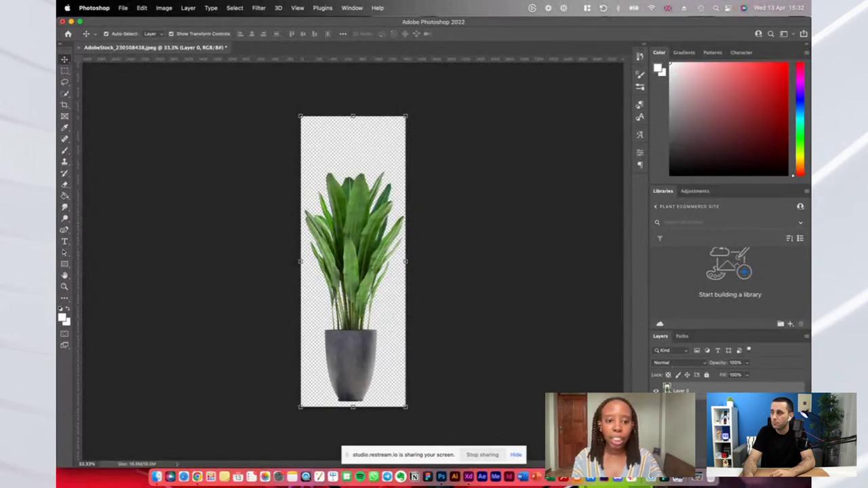
pyautogui.moveTo(667, 390); pyautogui.dragTo(702, 290)
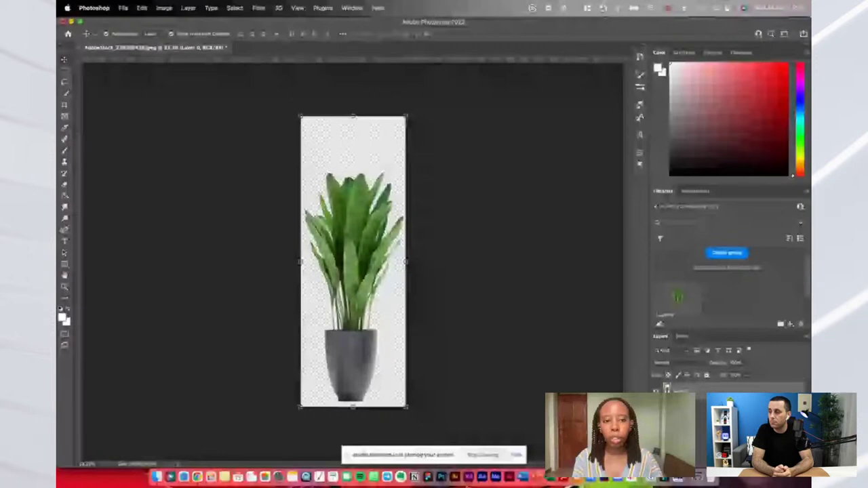
# Switch to Adobe XD and open the Plant Ecommerce Site library in place of the document assets
pyautogui.press('super+Tab')
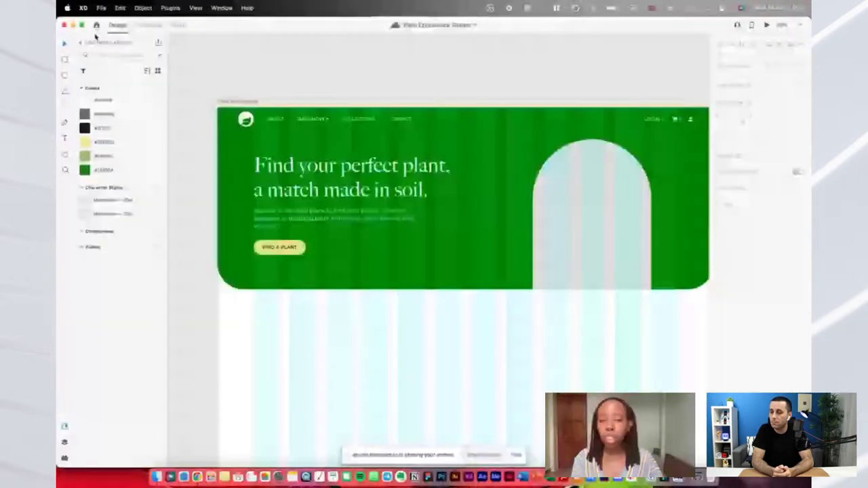
pyautogui.click(81, 43)
pyautogui.click(119, 248)
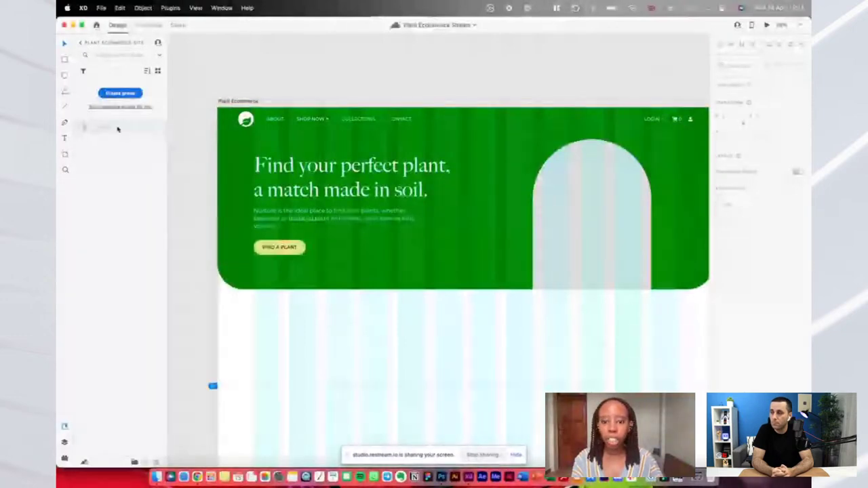
# Duplicate the hero headline into the white area below the hero, centre its text and fill it with the palette's dark green
pyautogui.scroll(1, 456, 258)
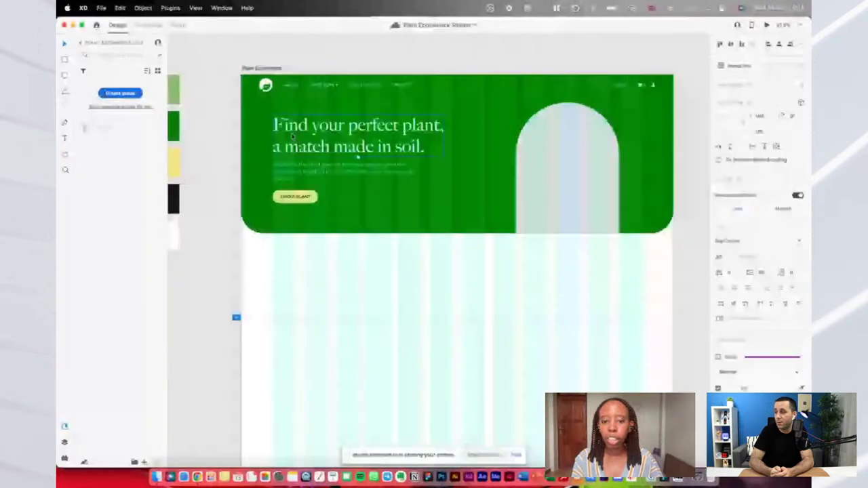
pyautogui.moveTo(373, 154); pyautogui.dragTo(472, 299)
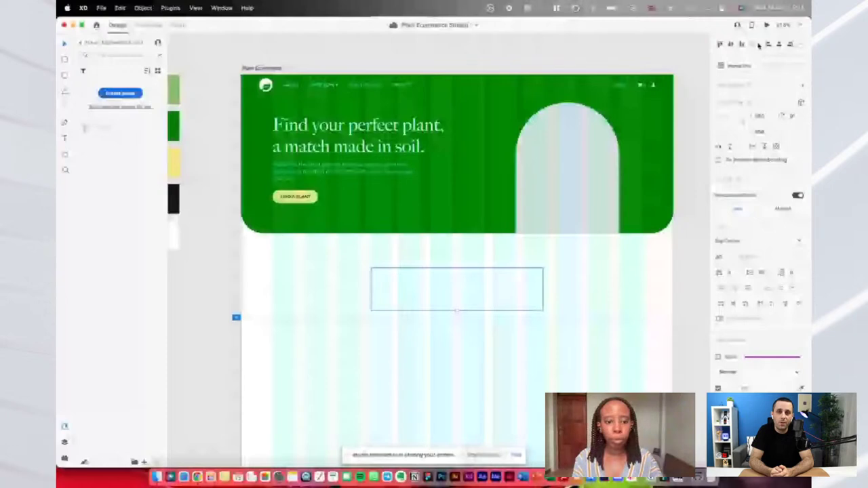
pyautogui.click(731, 389)
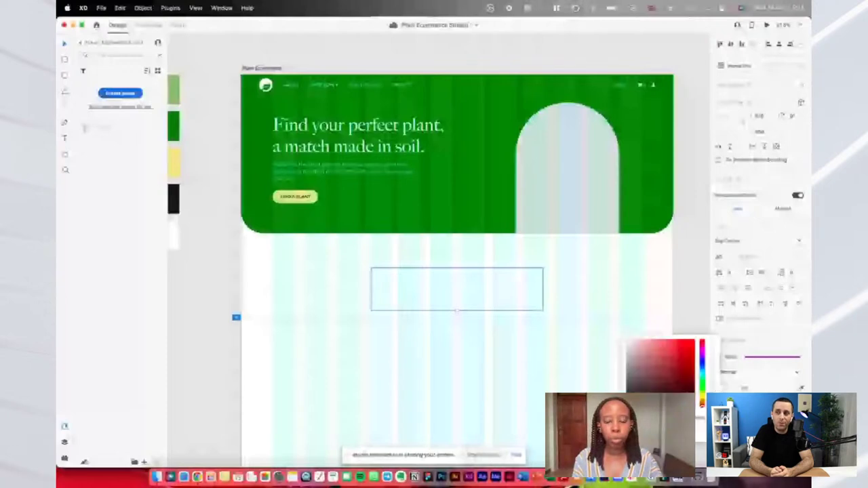
pyautogui.click(486, 281)
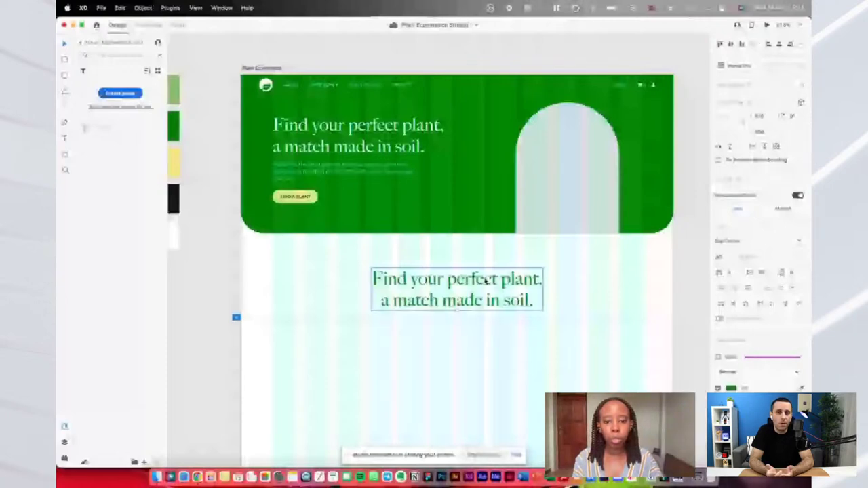
# Replace the text of the green headline copy below the hero with "New Sellers"
pyautogui.press('Escape')
pyautogui.scroll(-5, 486, 291)
pyautogui.scroll(3, 467, 294)
pyautogui.click(468, 292)
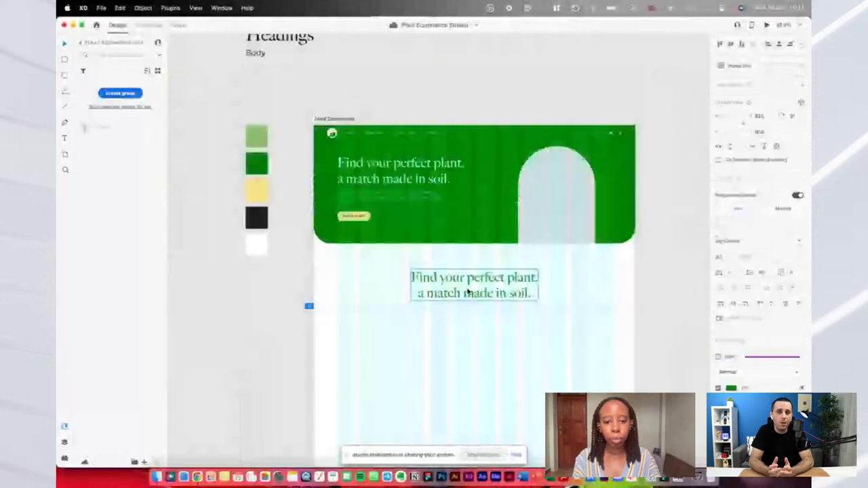
pyautogui.write('New Sellers')
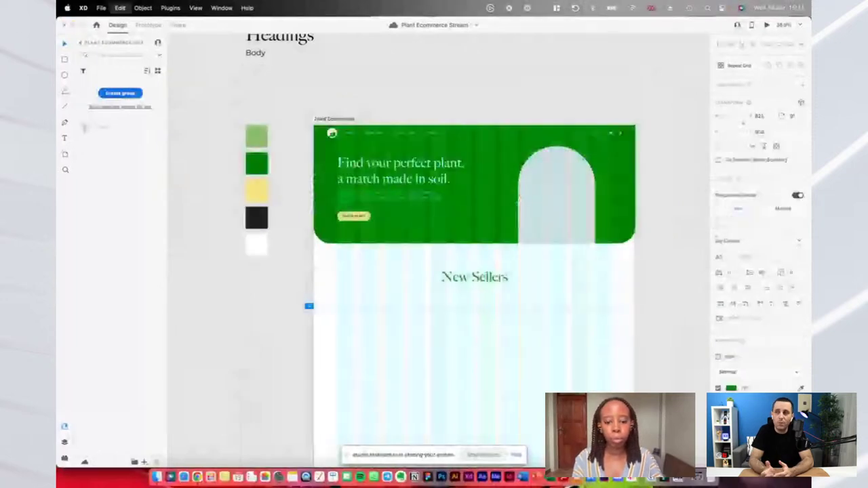
# Change the green heading below the hero to read "New Arrivals"
pyautogui.hotkey('alt', 'BackSpace')
pyautogui.write('Arrivals')
pyautogui.press('Escape')
# Centre the New Arrivals heading horizontally on the artboard and adjust its vertical gap below the hero
pyautogui.moveTo(481, 282); pyautogui.dragTo(480, 286)
pyautogui.hotkey('shift', 'Down')
pyautogui.hotkey('shift', 'Down')
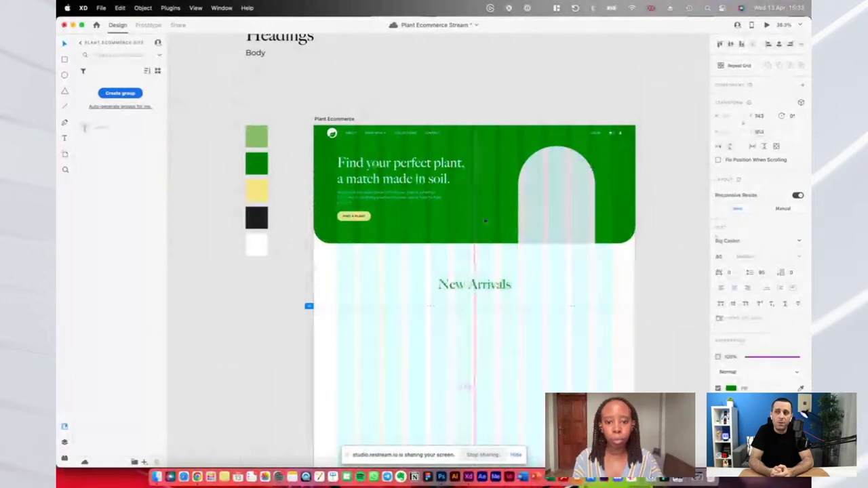
pyautogui.hotkey('shift', 'Up')
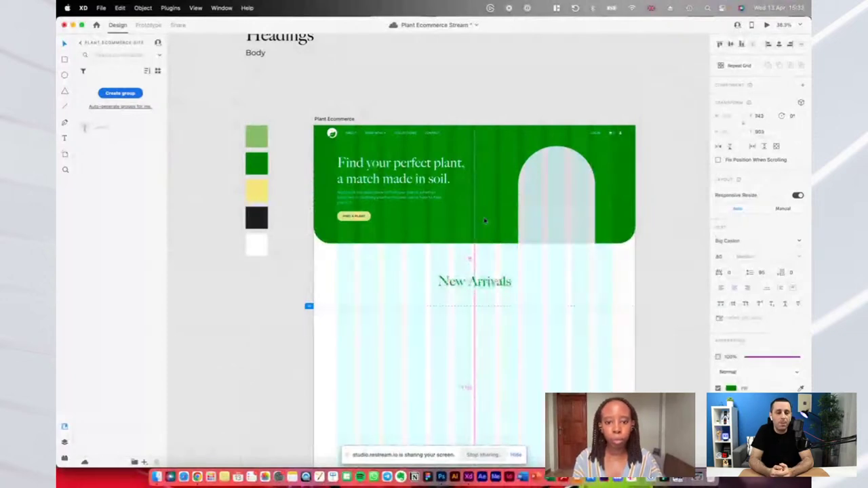
pyautogui.hotkey('shift', 'Up')
pyautogui.hotkey('shift', 'Up')
pyautogui.hotkey('shift', 'Up')
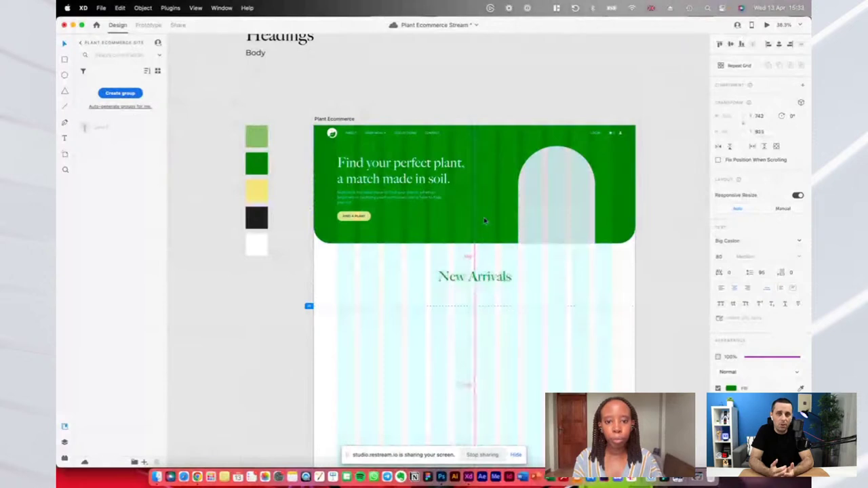
# Place the library's cut-out plant over the hero arch, scaled down to fit, and move the New Arrivals heading down to clear it
pyautogui.moveTo(150, 129); pyautogui.dragTo(419, 196)
pyautogui.scroll(-3, 554, 405)
pyautogui.moveTo(550, 384); pyautogui.dragTo(545, 215)
pyautogui.click(621, 87)
pyautogui.press('super+z')
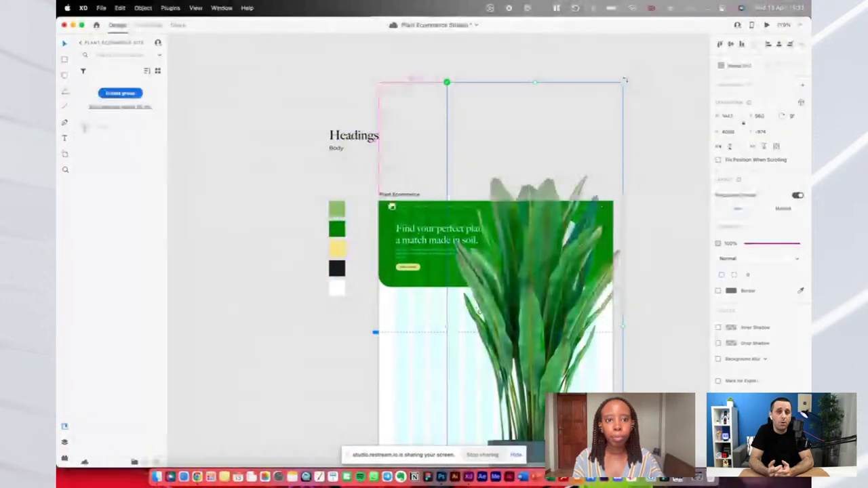
pyautogui.moveTo(622, 82); pyautogui.dragTo(556, 256)
pyautogui.moveTo(538, 328); pyautogui.dragTo(559, 261)
pyautogui.click(500, 316)
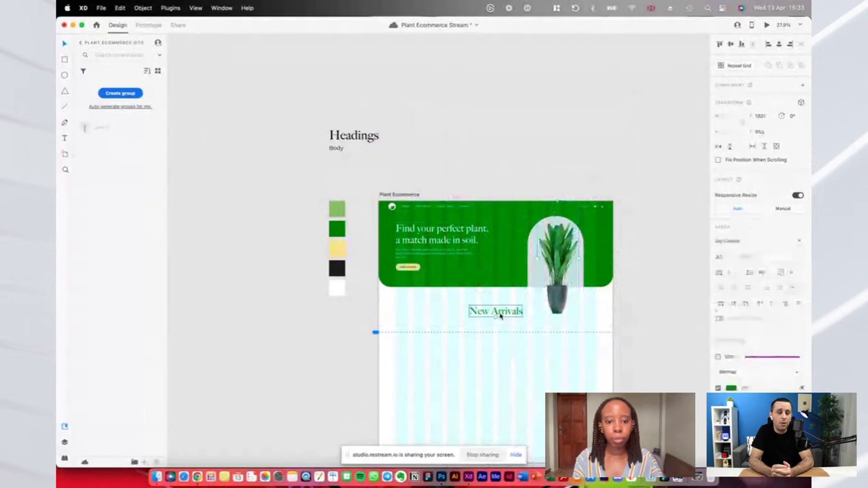
pyautogui.moveTo(500, 316); pyautogui.dragTo(504, 343)
# Scale the plant down further and centre it in the hero arch with its pot overlapping the hero's lower edge
pyautogui.click(562, 287)
pyautogui.scroll(3, 563, 287)
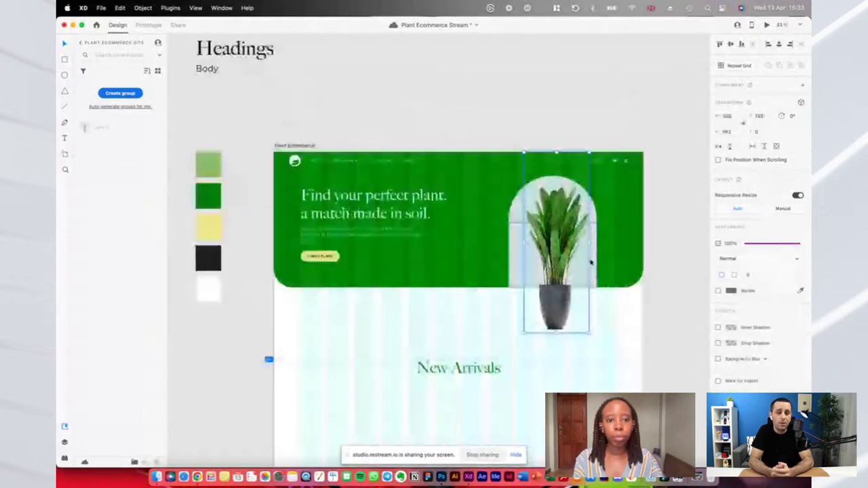
pyautogui.moveTo(590, 152); pyautogui.dragTo(579, 182)
pyautogui.moveTo(564, 240); pyautogui.dragTo(565, 226)
pyautogui.scroll(4, 566, 226)
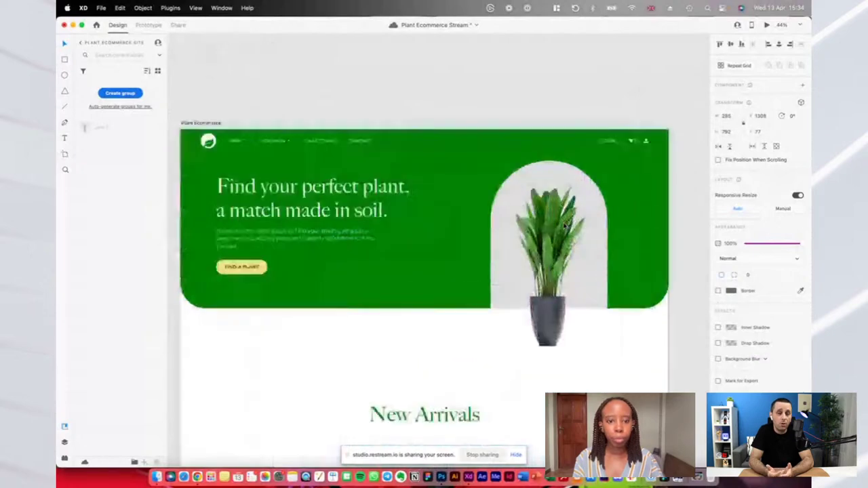
pyautogui.moveTo(582, 365); pyautogui.dragTo(585, 368)
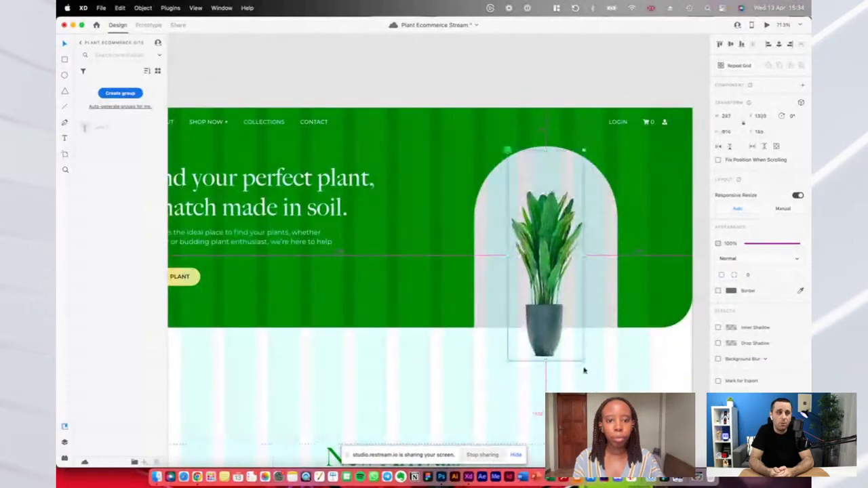
pyautogui.moveTo(540, 259); pyautogui.dragTo(541, 238)
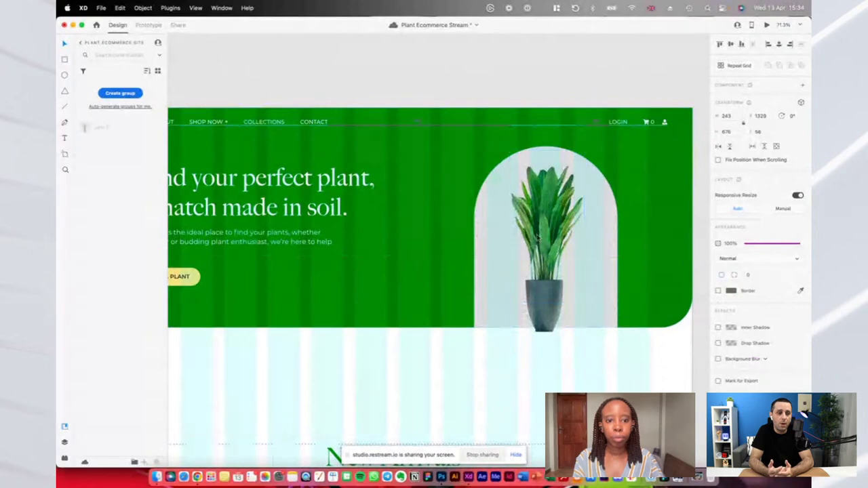
pyautogui.moveTo(583, 338); pyautogui.dragTo(591, 343)
# Preview the landing page to check the plant in the hero arch and close the preview
pyautogui.click(584, 99)
pyautogui.scroll(-4, 584, 99)
pyautogui.scroll(1, 584, 99)
pyautogui.click(558, 167)
pyautogui.click(766, 25)
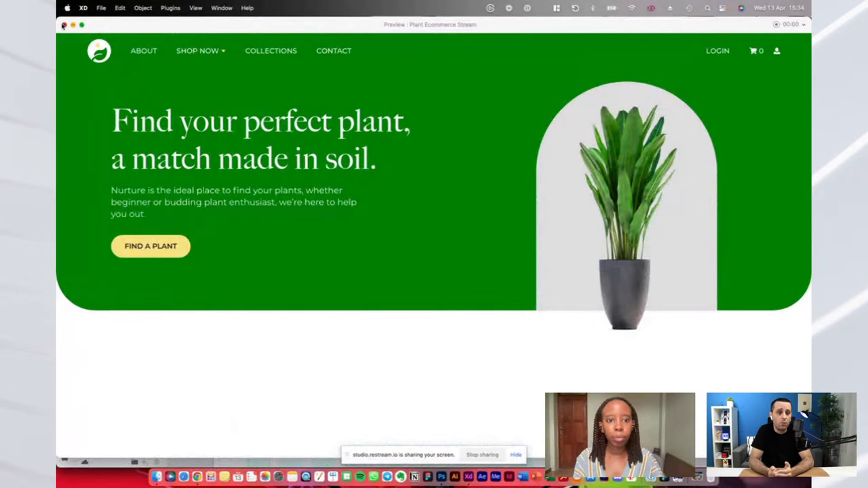
pyautogui.click(63, 25)
# Adjust the hero arch's fill to a lighter grey and check it in the preview
pyautogui.click(597, 227)
pyautogui.click(732, 276)
pyautogui.moveTo(631, 247); pyautogui.dragTo(616, 242)
pyautogui.click(766, 25)
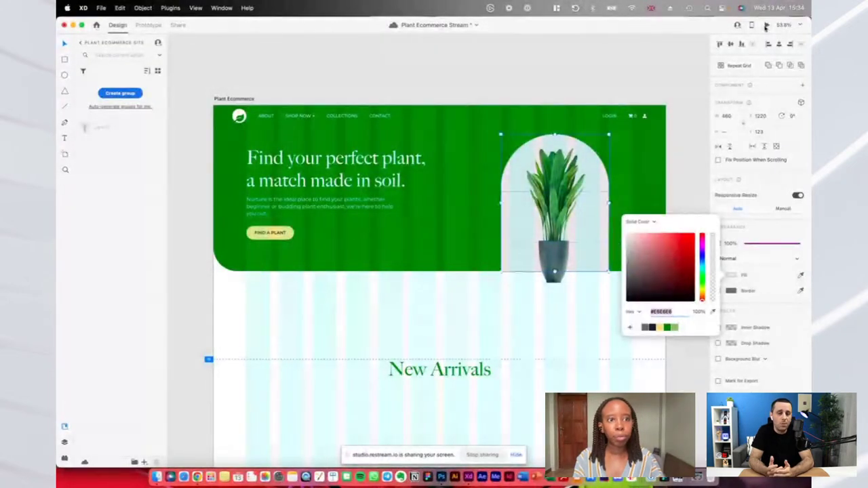
pyautogui.click(63, 25)
# Move the New Arrivals heading up to about Y 918, keeping it centred on the artboard
pyautogui.scroll(5, 460, 330)
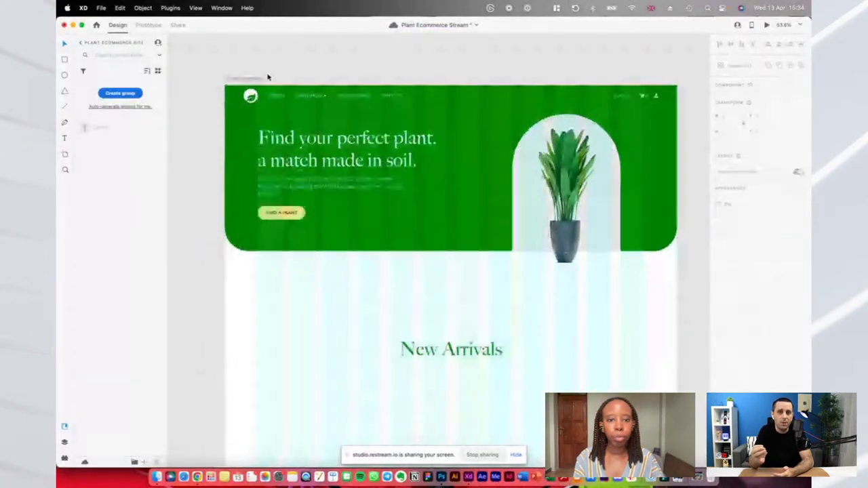
pyautogui.moveTo(460, 330); pyautogui.dragTo(460, 308)
pyautogui.hotkey('shift', 'Up')
pyautogui.hotkey('shift', 'Up')
pyautogui.hotkey('shift', 'Up')
pyautogui.hotkey('shift', 'Up')
pyautogui.hotkey('shift', 'Up')
pyautogui.hotkey('shift', 'Up')
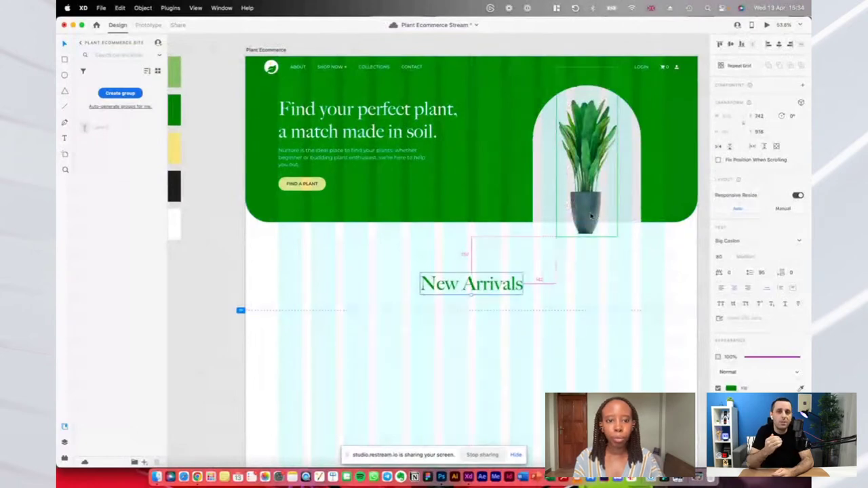
# Copy the hero arch below the New Arrivals heading, sized about 380 by 482 and aligned to the first grid column at Y 1103
pyautogui.scroll(-5, 368, 162)
pyautogui.click(278, 254)
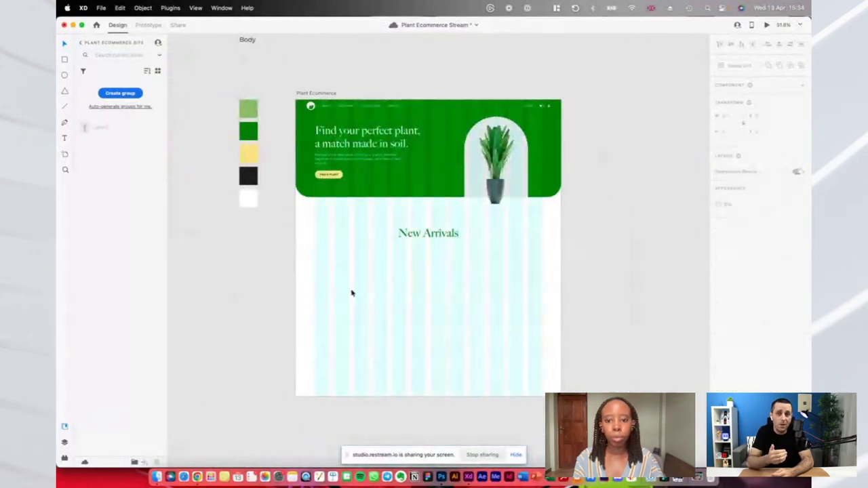
pyautogui.scroll(3, 345, 262)
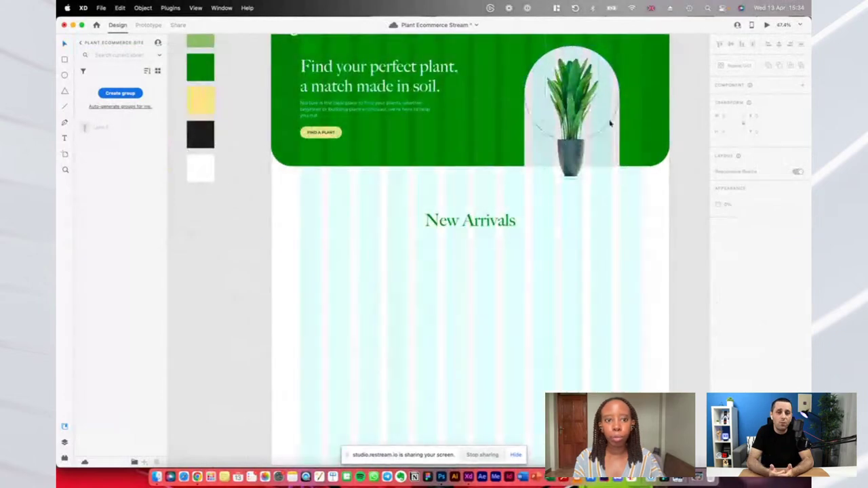
pyautogui.click(610, 146)
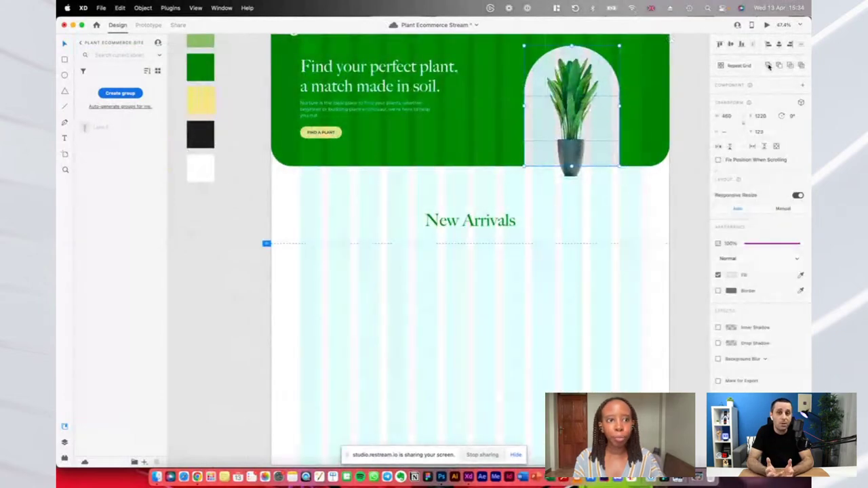
pyautogui.press('super+v')
pyautogui.moveTo(613, 127); pyautogui.dragTo(420, 329)
pyautogui.moveTo(431, 374); pyautogui.dragTo(389, 324)
pyautogui.moveTo(380, 288); pyautogui.dragTo(381, 347)
pyautogui.scroll(5, 381, 347)
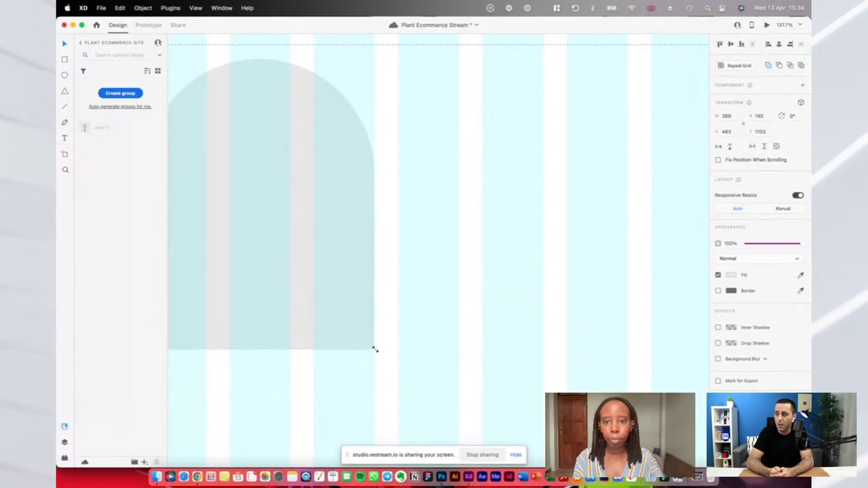
# Try to duplicate the small arch across the grid into a row of three
pyautogui.scroll(-5, 375, 349)
pyautogui.moveTo(306, 291); pyautogui.dragTo(499, 294)
pyautogui.scroll(-2, 405, 294)
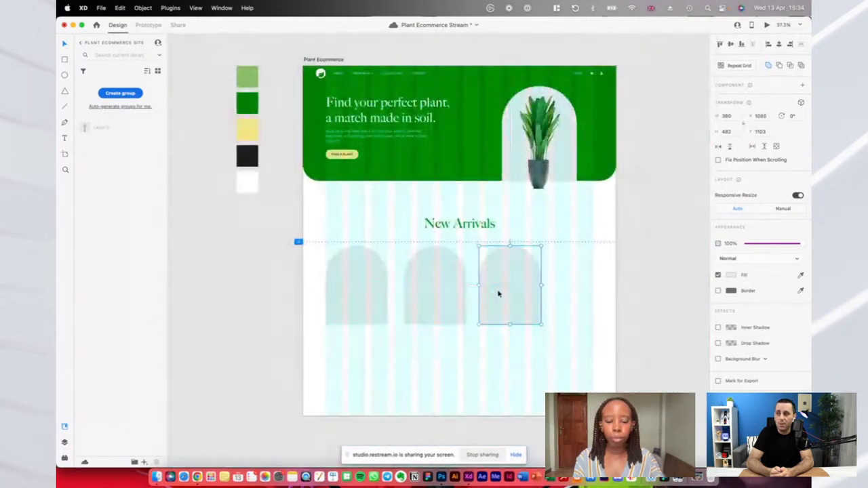
pyautogui.press('super+z')
pyautogui.press('super+z')
pyautogui.scroll(3, 403, 320)
pyautogui.press('super+z')
# Resize the small arch to 336 by 426, duplicate it into a row of four across the grid, and distribute the arches evenly
pyautogui.moveTo(378, 330); pyautogui.dragTo(556, 303)
pyautogui.scroll(-4, 364, 315)
pyautogui.scroll(3, 398, 296)
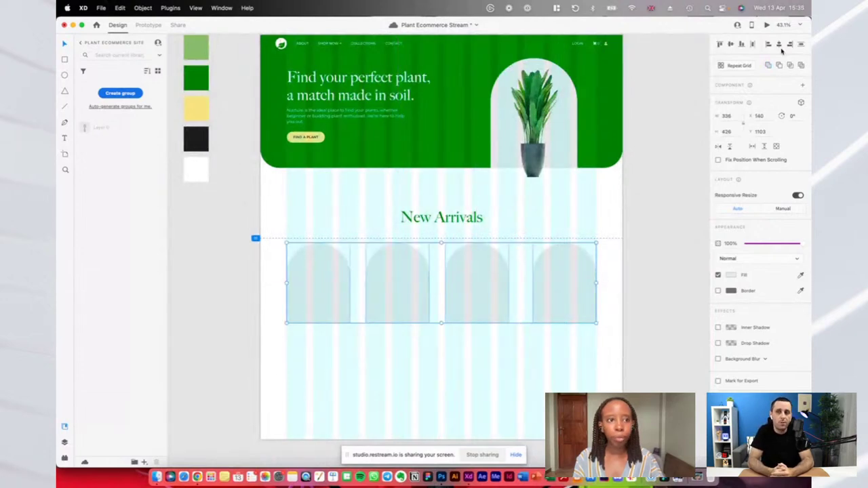
pyautogui.click(602, 255)
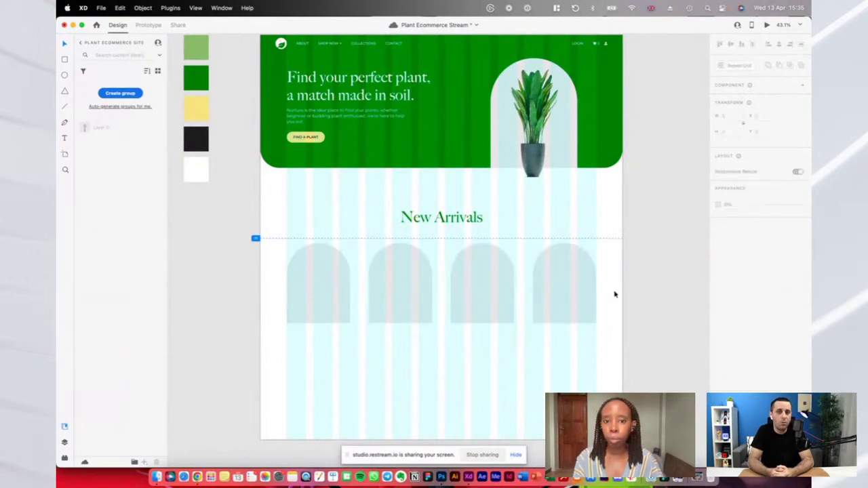
# Try to change the height of all four New Arrivals arches together
pyautogui.scroll(-3, 615, 294)
pyautogui.scroll(3, 614, 293)
pyautogui.scroll(-3, 614, 293)
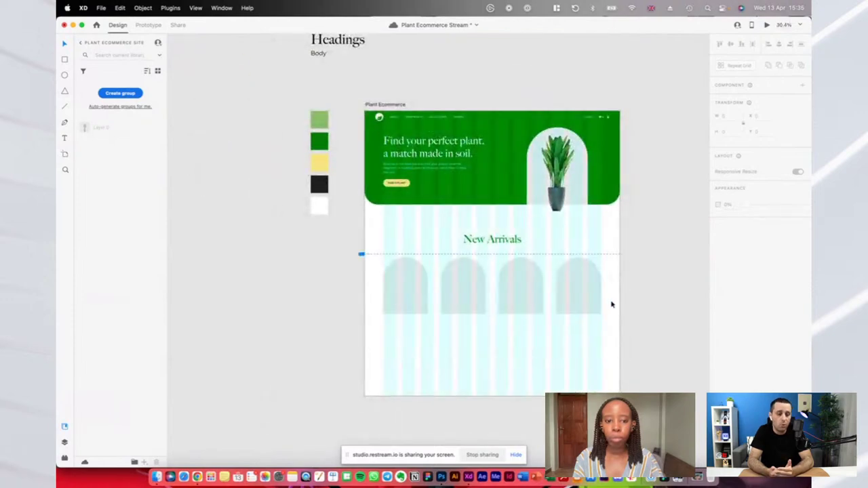
pyautogui.click(581, 291)
pyautogui.moveTo(492, 313); pyautogui.dragTo(492, 307)
pyautogui.click(492, 332)
pyautogui.scroll(3, 492, 333)
pyautogui.press('super+z')
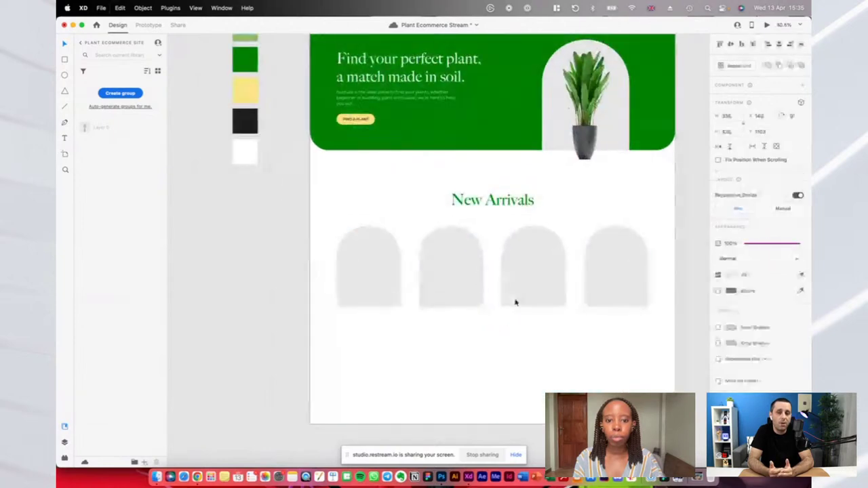
# Shorten the rectangular base of the first New Arrivals arch to a height of 223.44
pyautogui.doubleClick(459, 300)
pyautogui.keyDown('shift'); pyautogui.click(364, 292); pyautogui.keyUp('shift')
pyautogui.click(398, 324)
pyautogui.click(377, 297)
pyautogui.moveTo(368, 306); pyautogui.dragTo(369, 308)
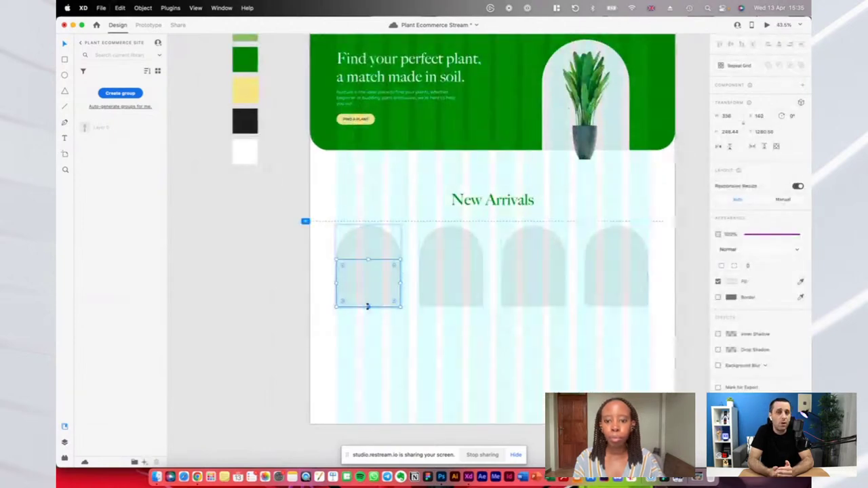
# Try to shorten the second arch's rectangular base by eye to match the first
pyautogui.click(446, 305)
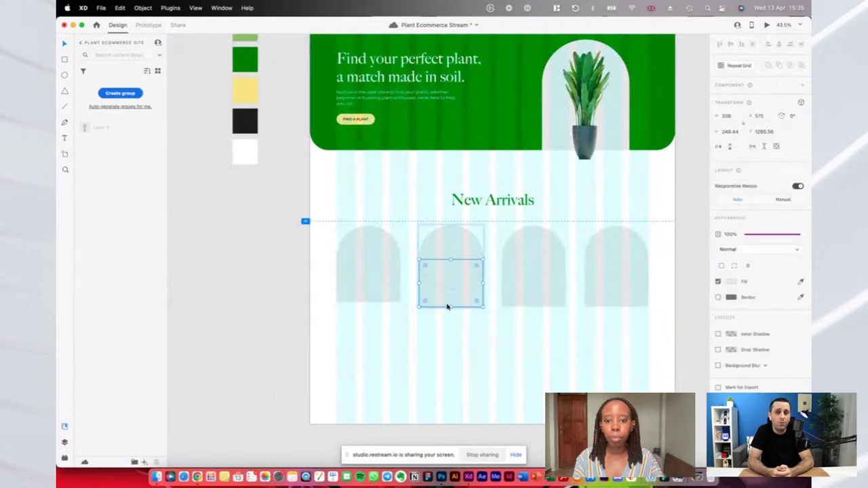
pyautogui.moveTo(451, 305); pyautogui.dragTo(451, 300)
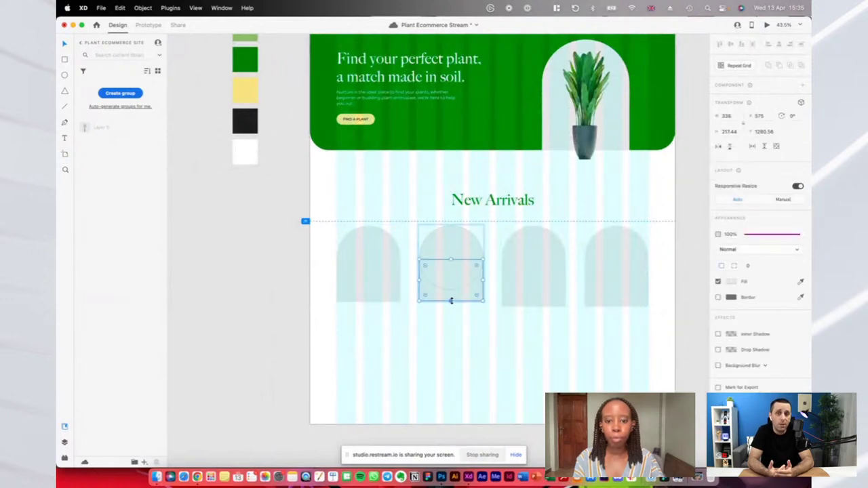
pyautogui.scroll(5, 451, 300)
# Copy the first arch's base height of 223.44 and apply it to the bases of the second and third arches
pyautogui.click(296, 265)
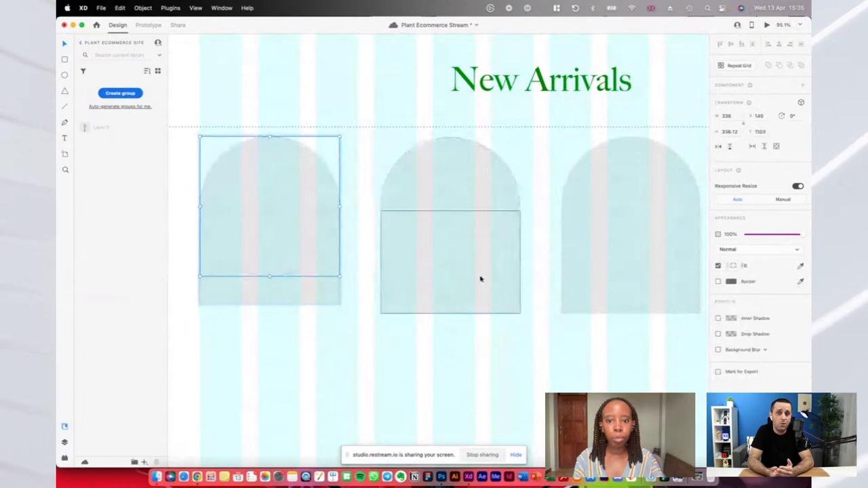
pyautogui.click(318, 295)
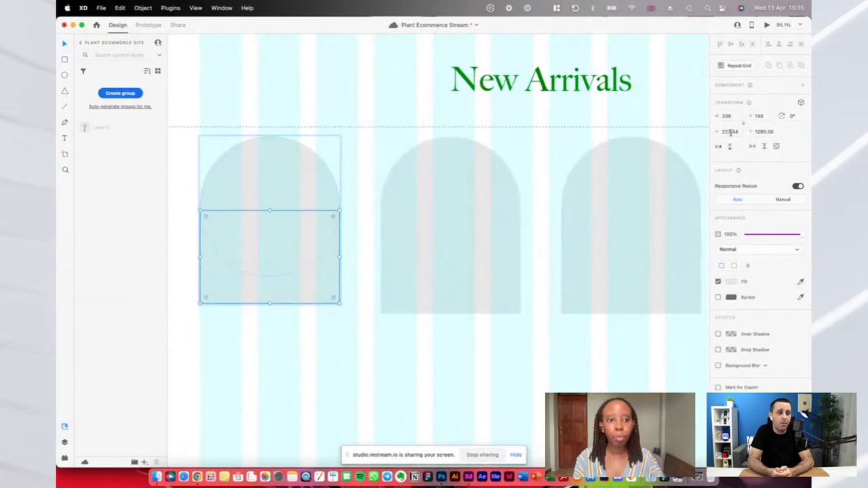
pyautogui.click(430, 271)
pyautogui.click(477, 303)
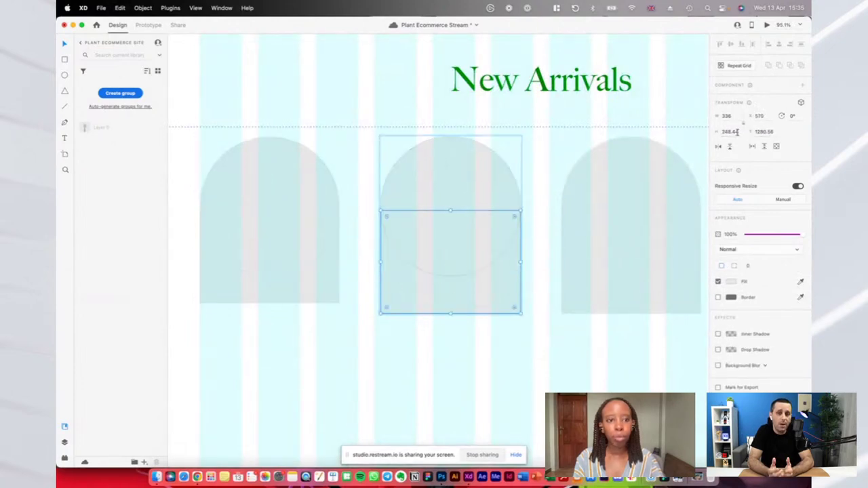
pyautogui.hscroll(5, 513, 211)
pyautogui.click(511, 287)
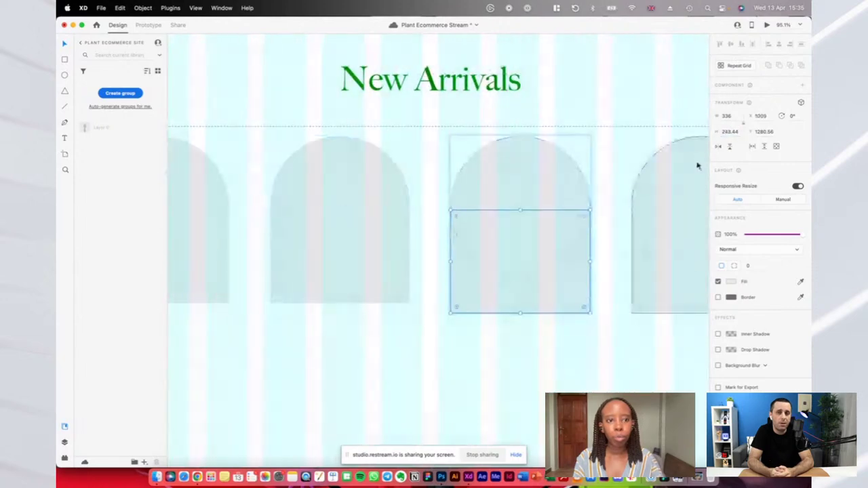
pyautogui.click(726, 133)
pyautogui.press('super+v')
pyautogui.press('Return')
# Apply the same 223.44 height to the rectangular base of the fourth arch
pyautogui.hscroll(3, 546, 225)
pyautogui.doubleClick(578, 307)
pyautogui.press('super+v')
pyautogui.press('Return')
pyautogui.click(592, 115)
pyautogui.scroll(-5, 592, 115)
pyautogui.scroll(3, 592, 115)
pyautogui.scroll(-5, 639, 184)
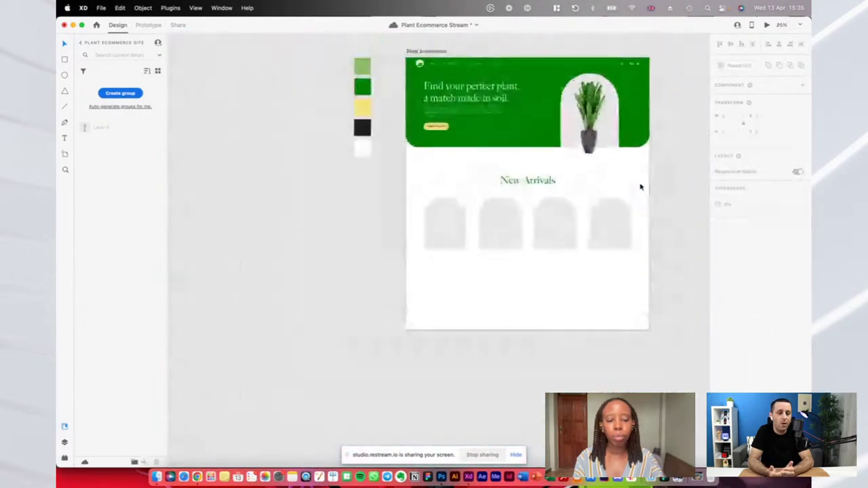
pyautogui.click(463, 244)
pyautogui.click(466, 189)
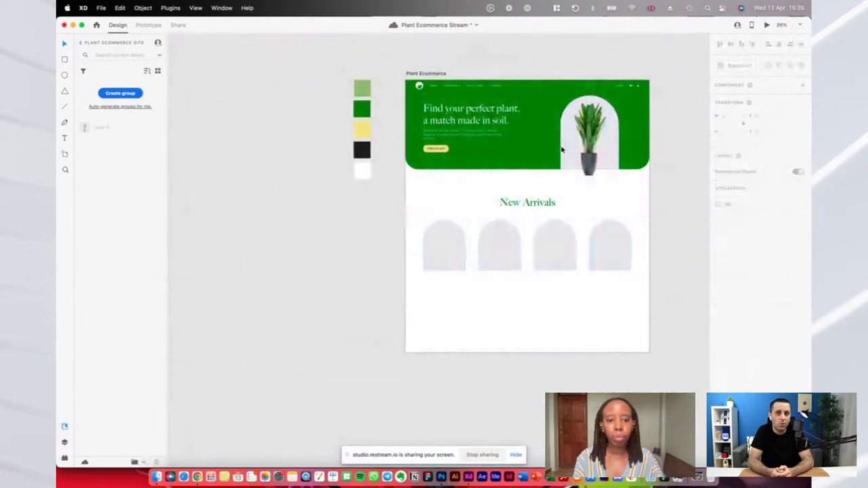
# Place a Montserrat 22 text box, 660 wide, under the first New Arrivals arch at X 140, Y 1544
pyautogui.scroll(3, 562, 149)
pyautogui.scroll(2, 435, 312)
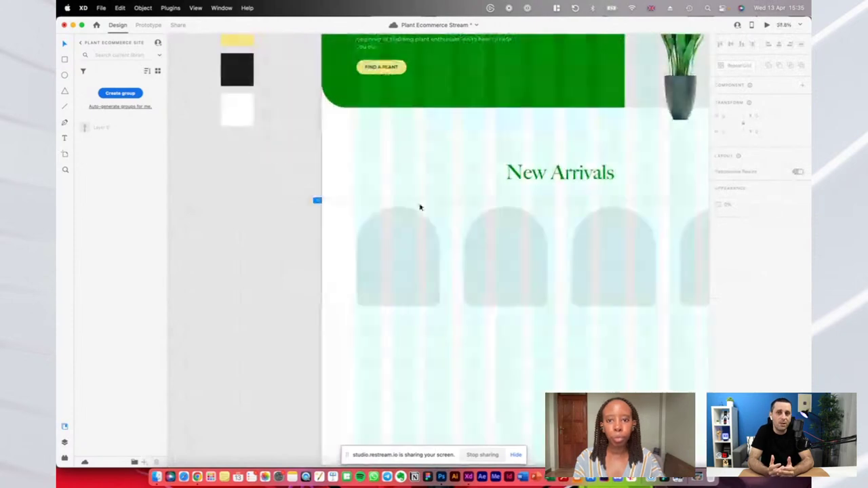
pyautogui.click(387, 293)
pyautogui.doubleClick(409, 305)
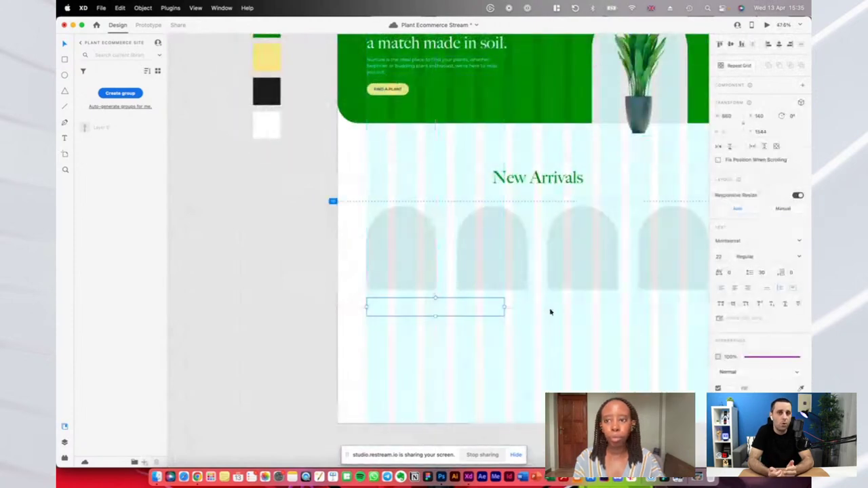
# Show the document assets with their colours and character styles in place of the Plant Ecommerce Site library
pyautogui.click(66, 442)
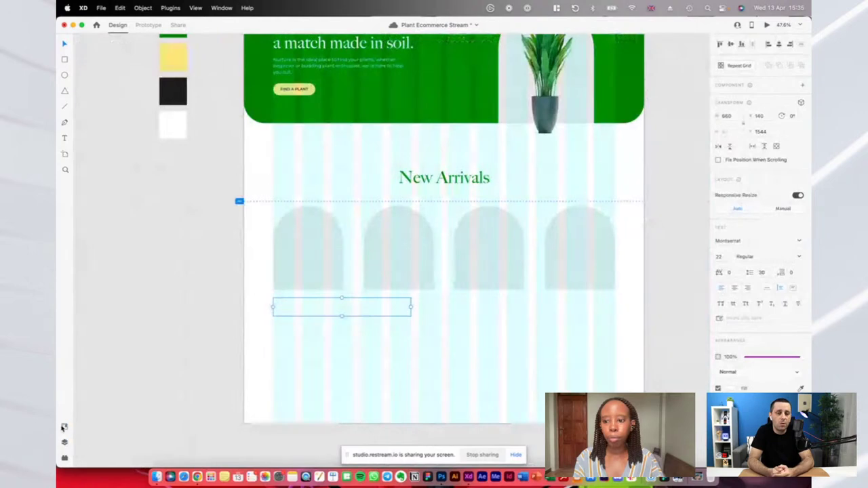
pyautogui.click(64, 428)
pyautogui.click(109, 62)
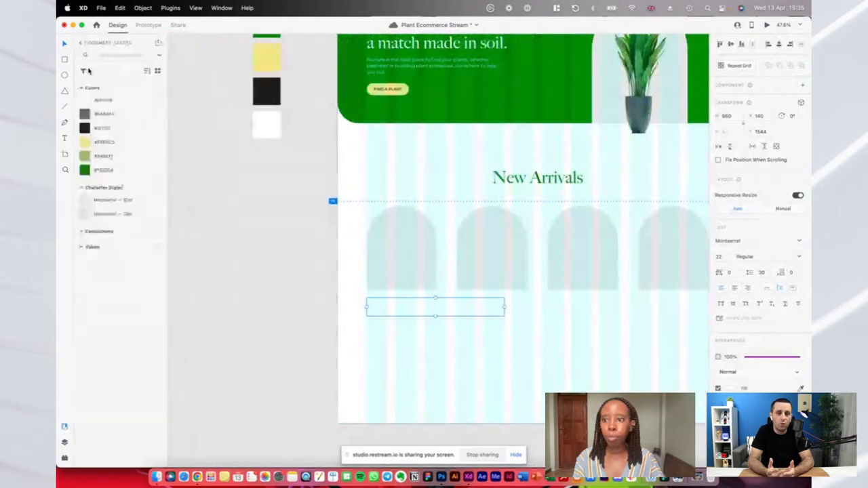
# Colour the text box under the first arch #1F1F1F, replace its text with "Virtuoso Plant" and make it auto width
pyautogui.click(85, 128)
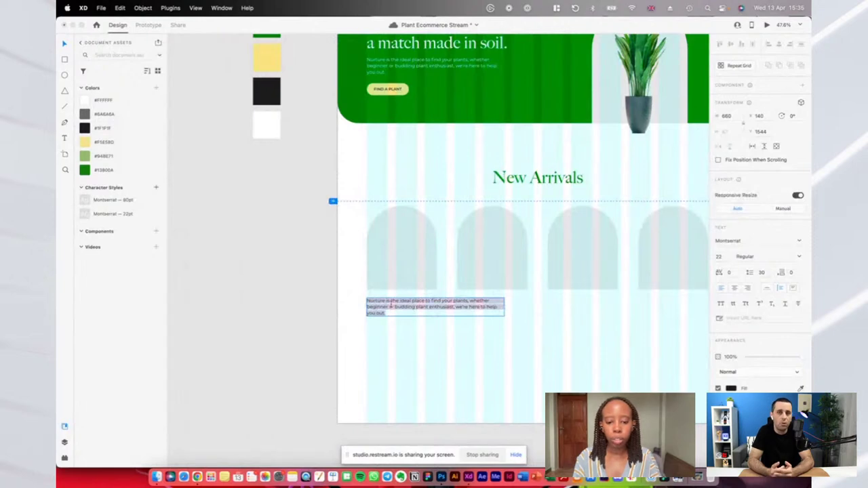
pyautogui.press('BackSpace')
pyautogui.write('Virtuoso Plant')
pyautogui.click(771, 288)
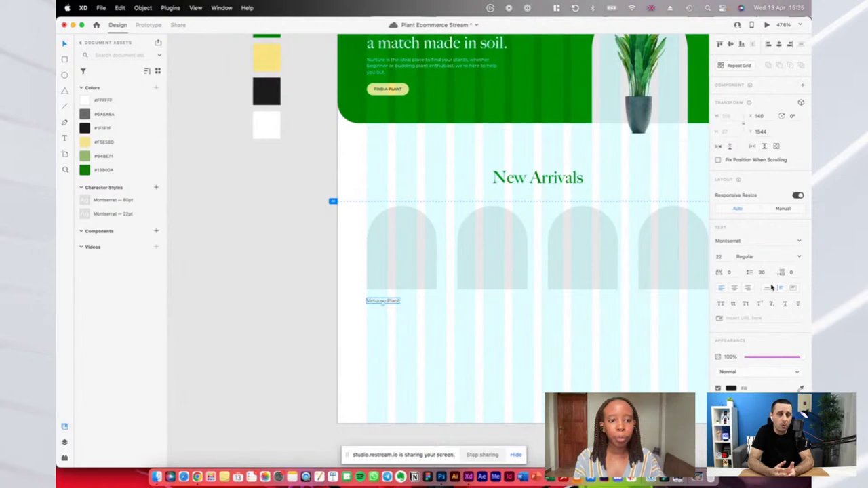
# Set the Virtuoso Plant label to size 28 SemiBold and move it up to Y 1528, just below the first arch
pyautogui.write('28')
pyautogui.press('Return')
pyautogui.click(800, 257)
pyautogui.click(736, 289)
pyautogui.scroll(3, 380, 269)
pyautogui.moveTo(371, 316)
pyautogui.mouseDown()
pyautogui.moveTo(359, 293)
pyautogui.moveTo(379, 278)
pyautogui.mouseUp()
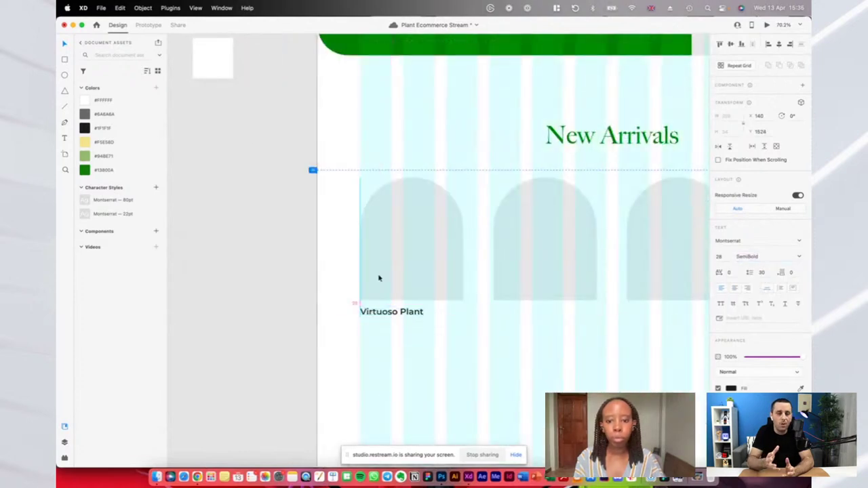
# Reduce the Virtuoso Plant label to size 20 and position it at Y 1524 beneath the first arch
pyautogui.click(318, 340)
pyautogui.scroll(-2, 318, 340)
pyautogui.scroll(4, 318, 340)
pyautogui.click(381, 308)
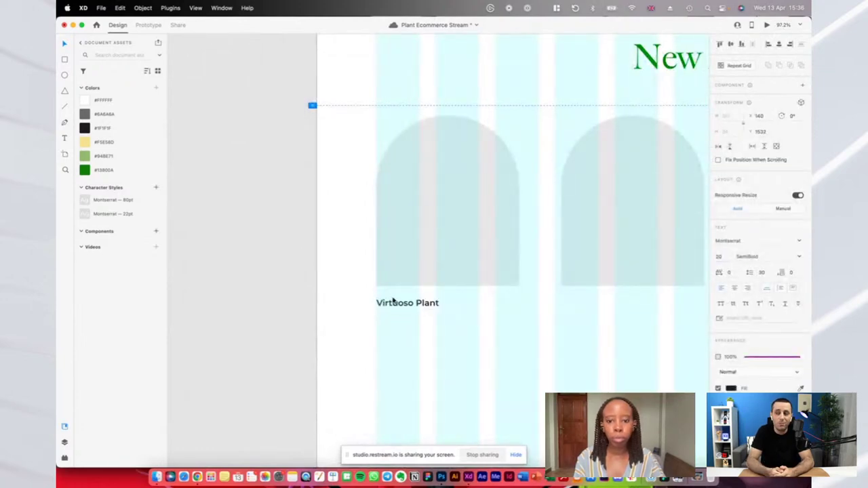
pyautogui.moveTo(393, 302); pyautogui.dragTo(394, 297)
# Preview the page down to the New Arrivals section and its first product label, and close the preview
pyautogui.scroll(-5, 398, 269)
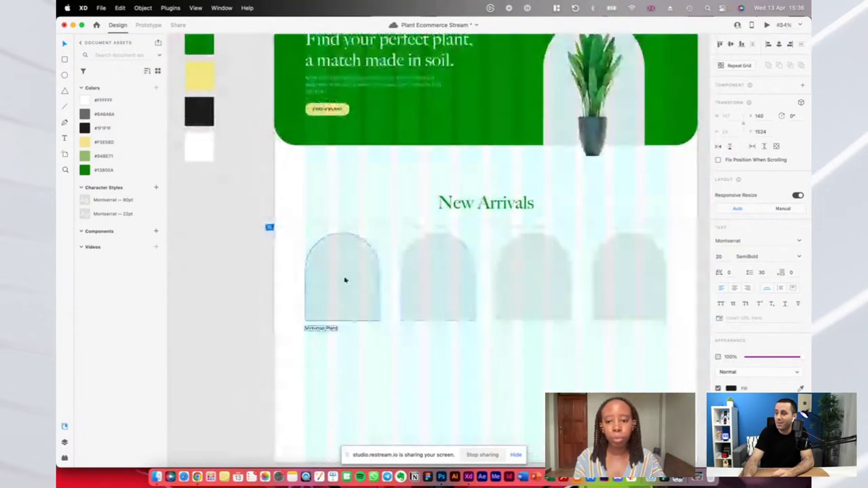
pyautogui.click(345, 281)
pyautogui.click(767, 25)
pyautogui.scroll(-5, 247, 113)
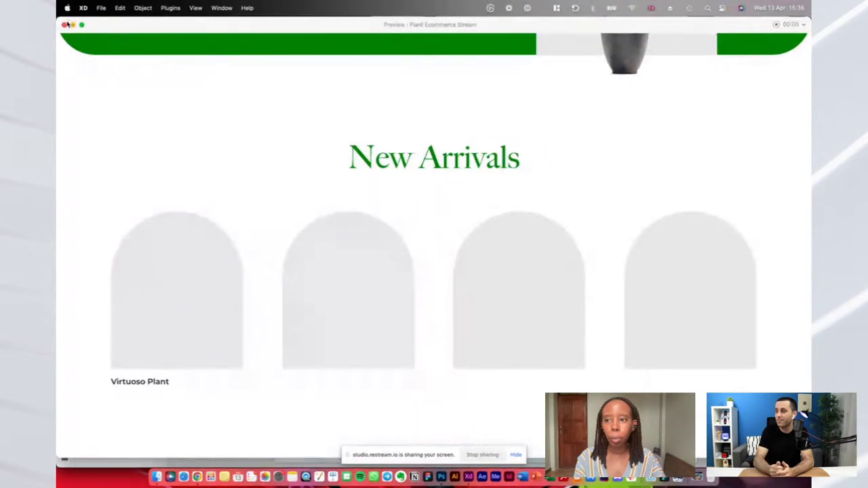
pyautogui.click(65, 25)
pyautogui.scroll(2, 360, 206)
pyautogui.scroll(-3, 355, 211)
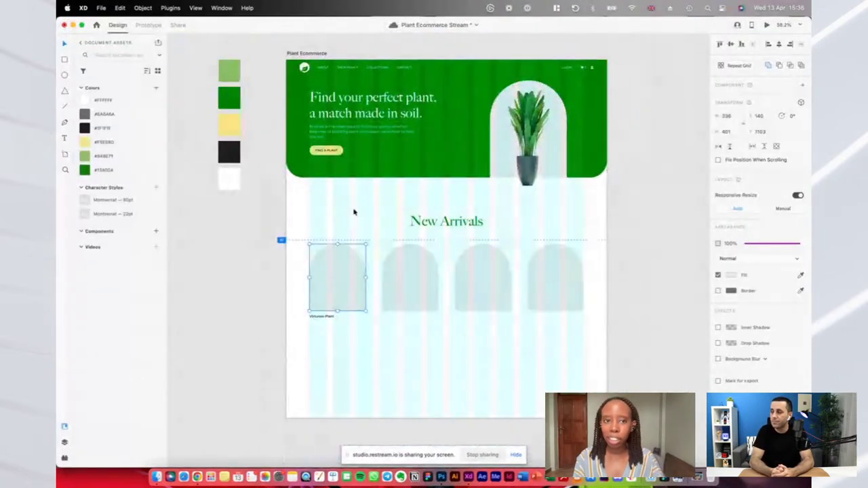
pyautogui.click(355, 211)
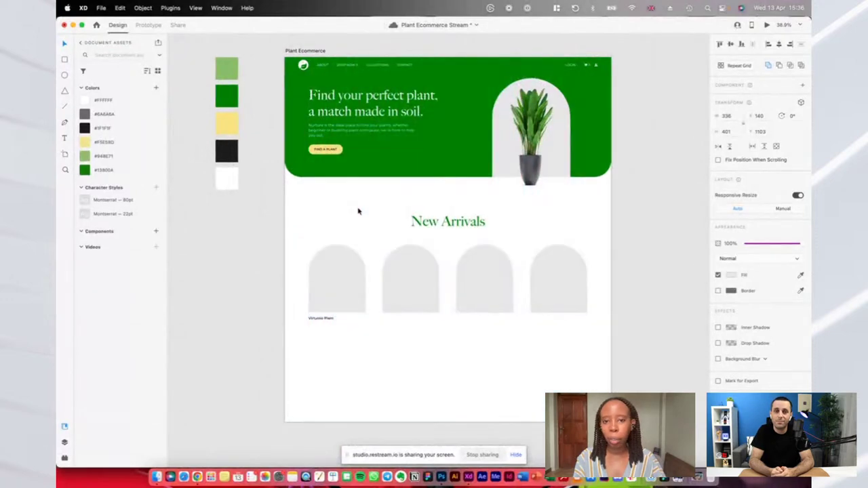
pyautogui.scroll(2, 358, 211)
pyautogui.scroll(2, 359, 211)
pyautogui.scroll(1, 359, 210)
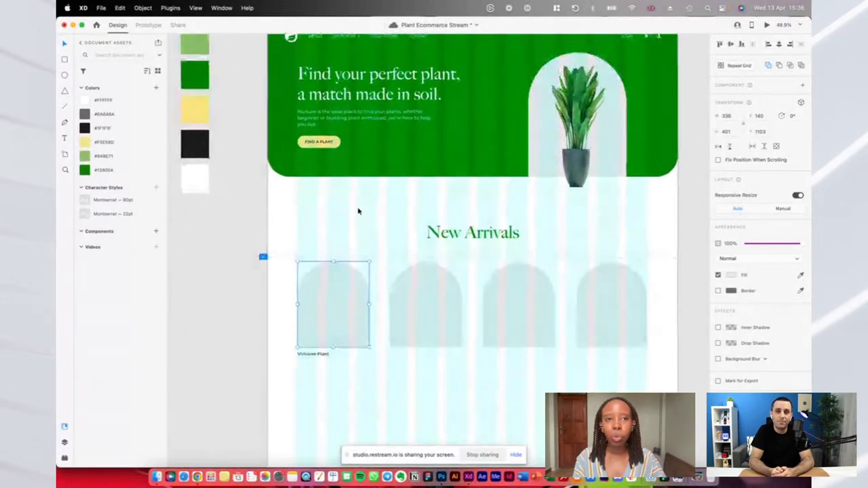
pyautogui.hscroll(2, 358, 211)
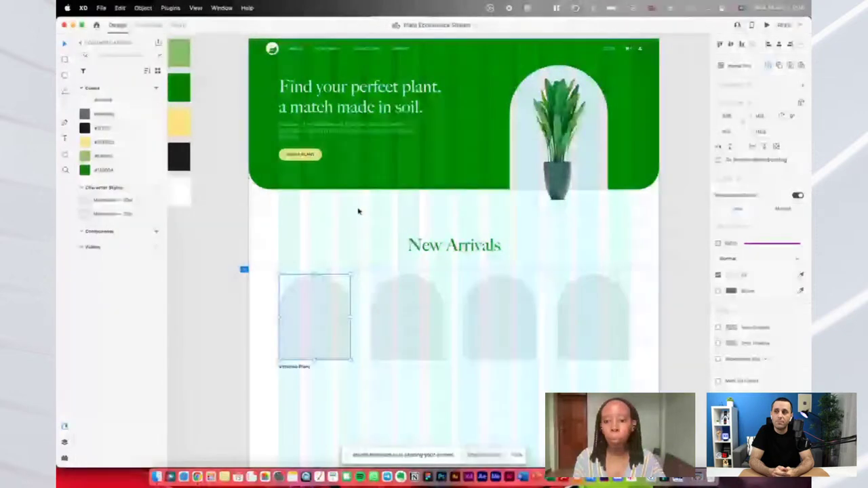
pyautogui.scroll(3, 291, 376)
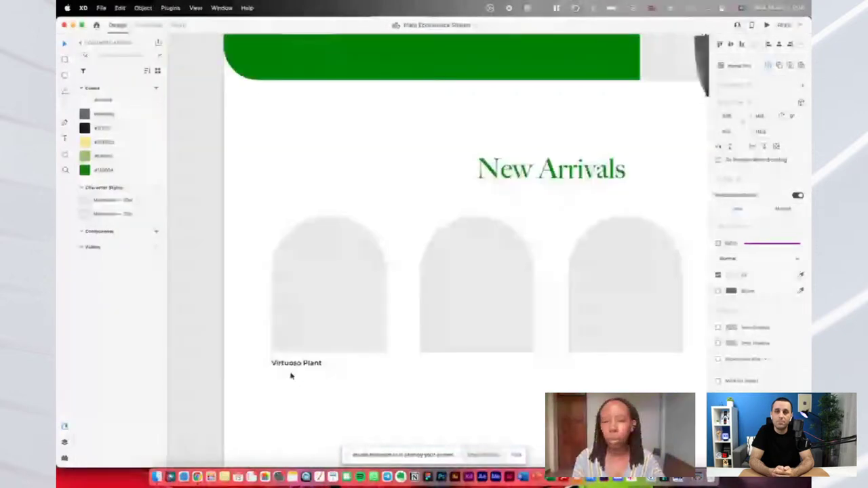
pyautogui.scroll(2, 291, 376)
pyautogui.click(292, 366)
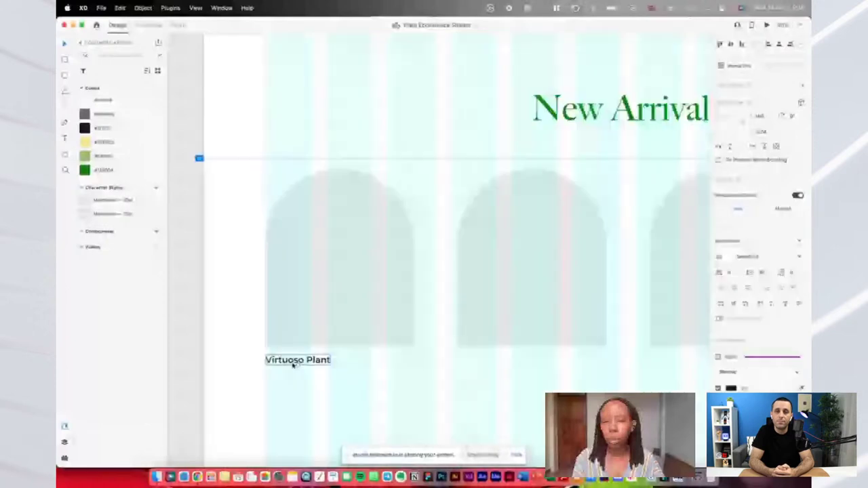
pyautogui.scroll(-5, 293, 365)
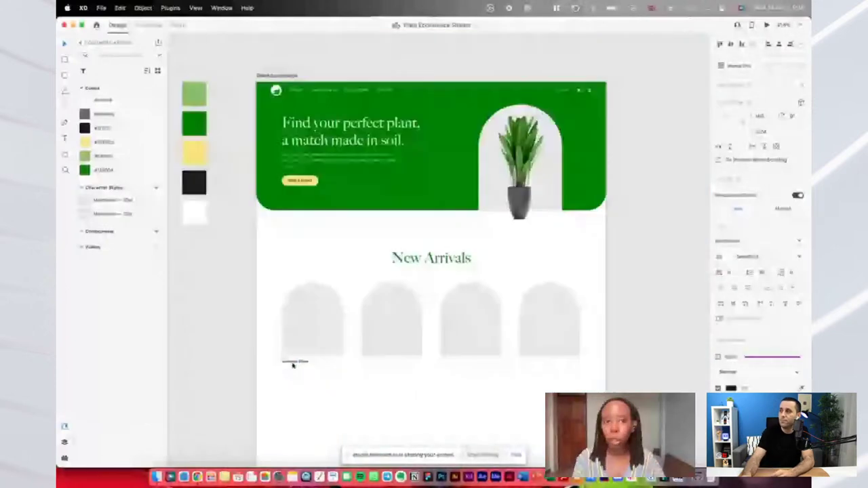
pyautogui.scroll(1, 292, 365)
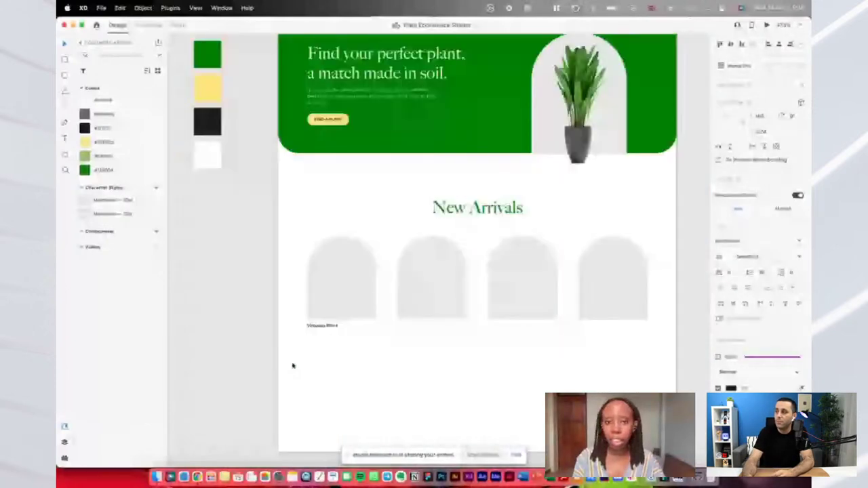
pyautogui.scroll(2, 292, 365)
pyautogui.hscroll(-1, 292, 363)
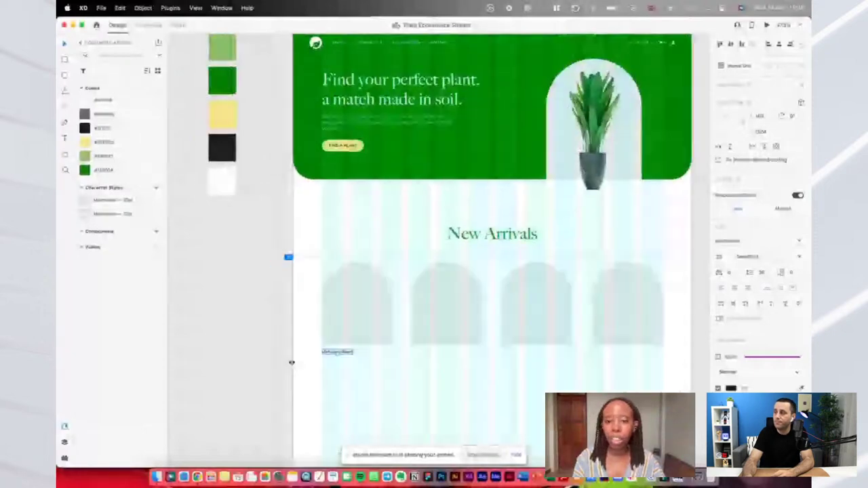
pyautogui.scroll(1, 310, 360)
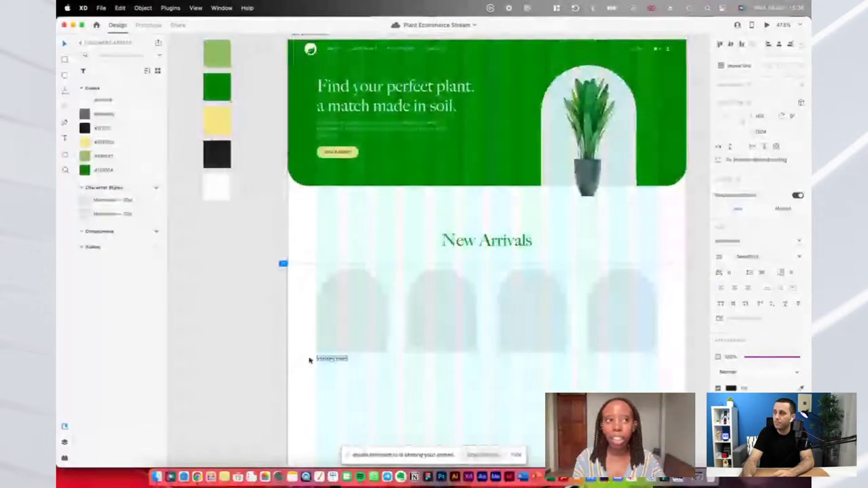
pyautogui.hscroll(-2, 309, 361)
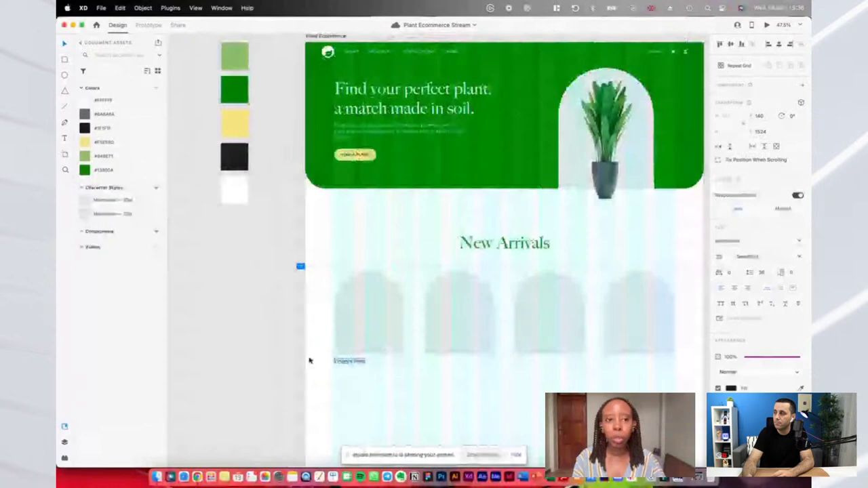
pyautogui.scroll(2, 309, 360)
pyautogui.hscroll(2, 309, 360)
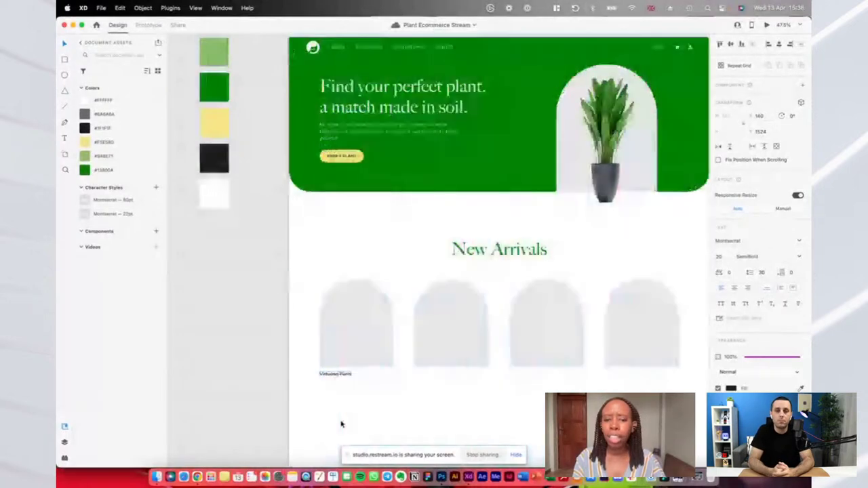
pyautogui.scroll(3, 341, 422)
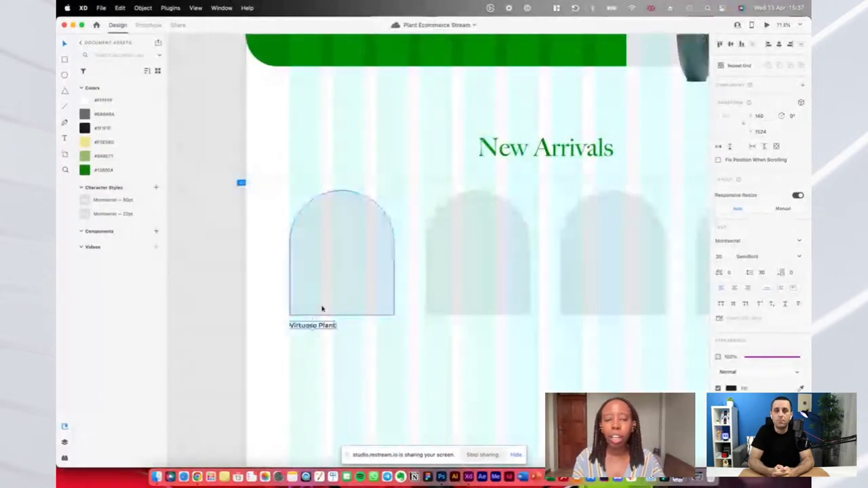
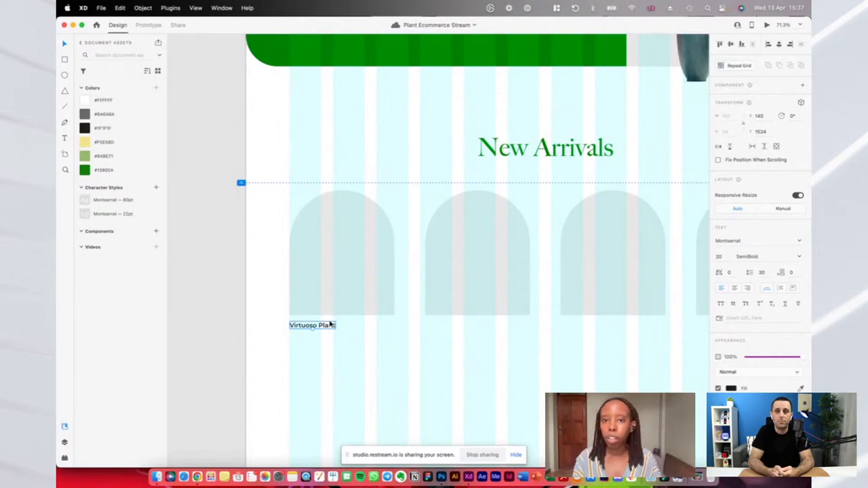
# Duplicate the Virtuoso Plant label directly below itself and set the copy's font size to 24
pyautogui.scroll(2, 331, 325)
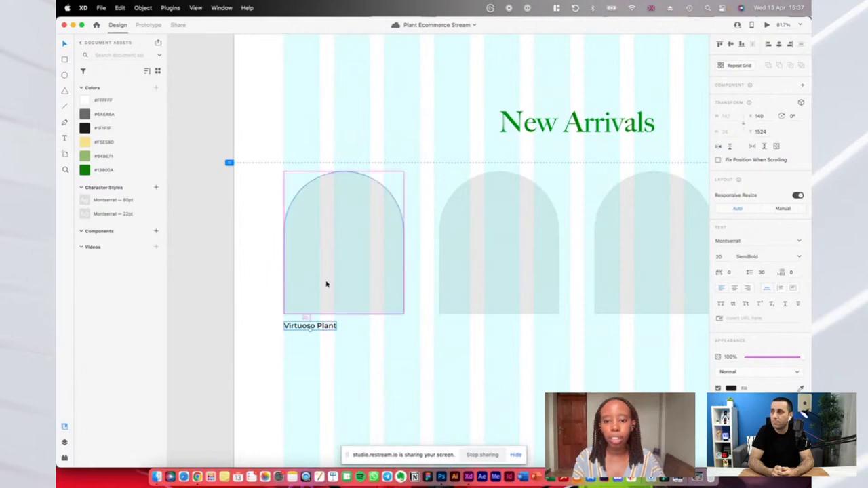
pyautogui.moveTo(312, 325); pyautogui.dragTo(312, 343)
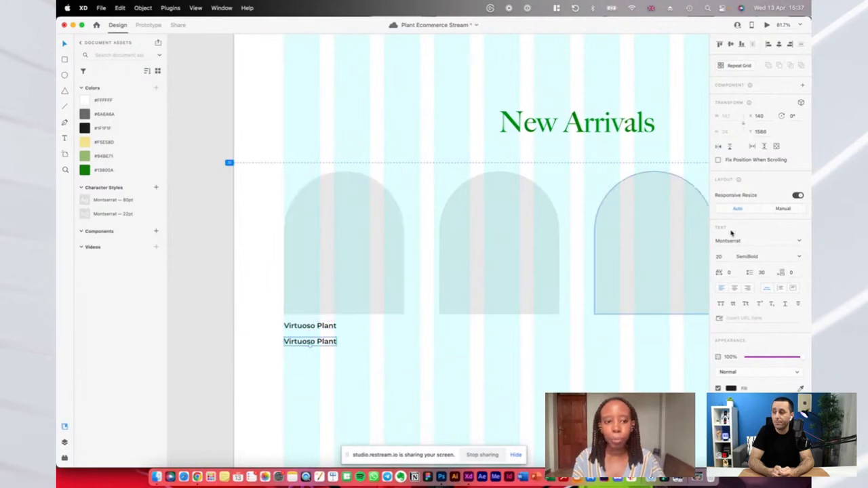
pyautogui.click(720, 257)
pyautogui.write('24')
pyautogui.press('Return')
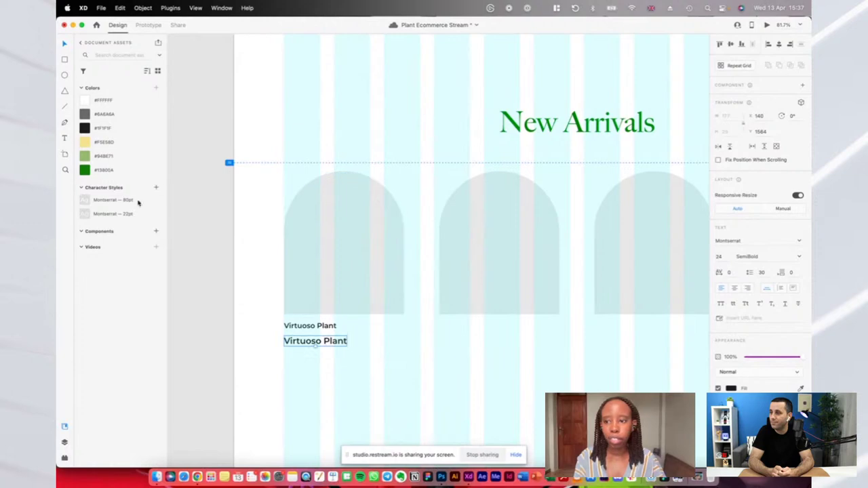
# Colour the duplicated label grey #6A6A6A and change its weight to Regular
pyautogui.click(91, 114)
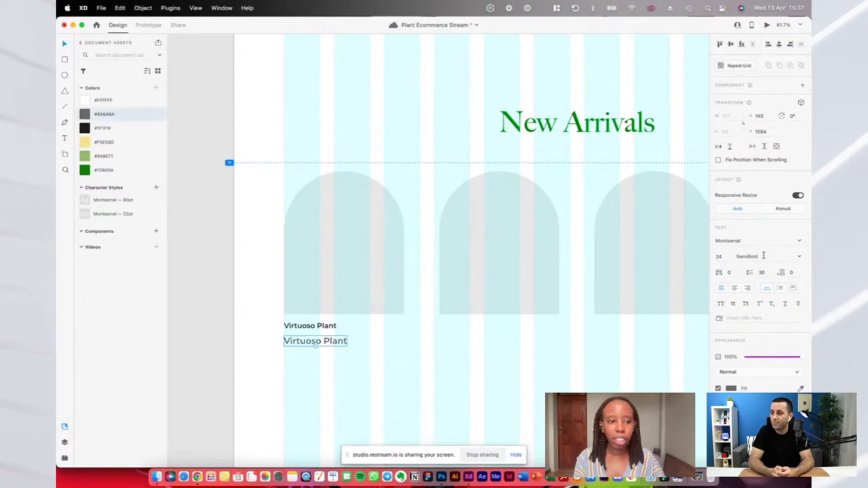
pyautogui.click(799, 257)
pyautogui.click(746, 267)
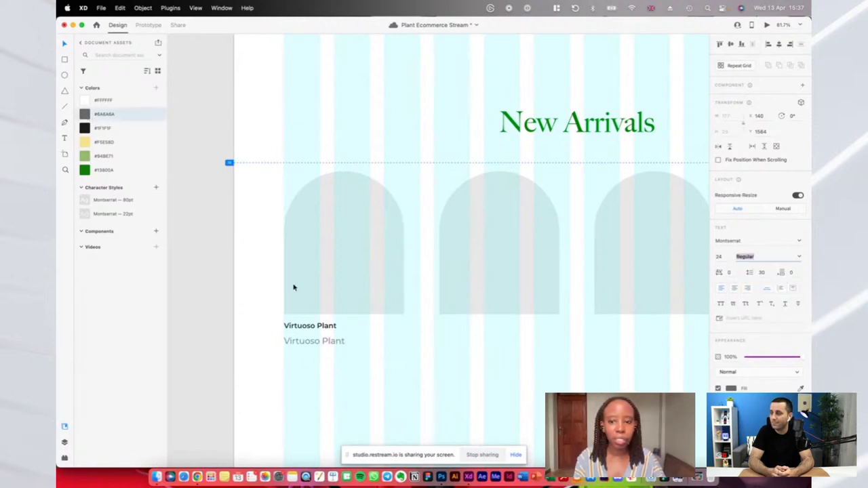
# Change the duplicated label's text to "USD 24.99" and nudge it up to Y 1558, closer to the plant name
pyautogui.doubleClick(308, 348)
pyautogui.write('USD ')
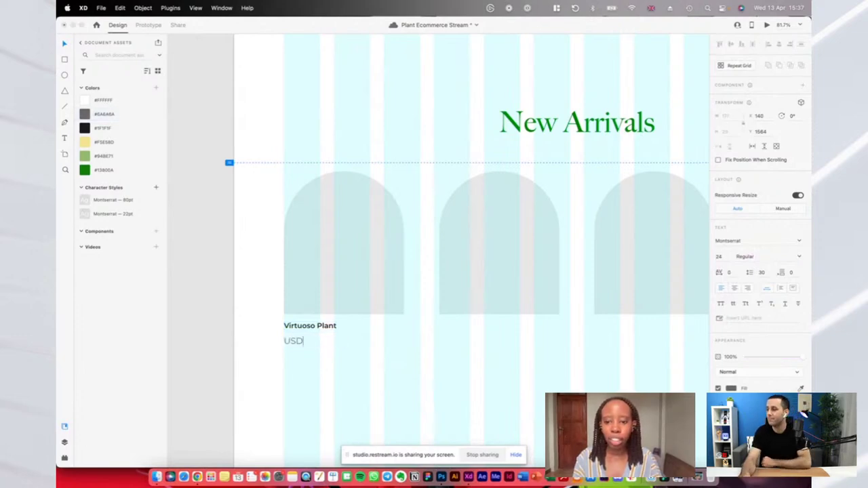
pyautogui.write('15')
pyautogui.press('BackSpace')
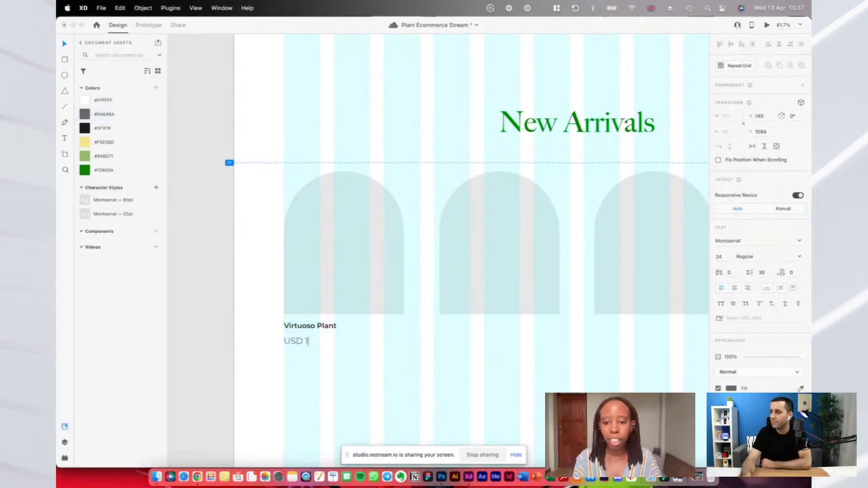
pyautogui.write('24')
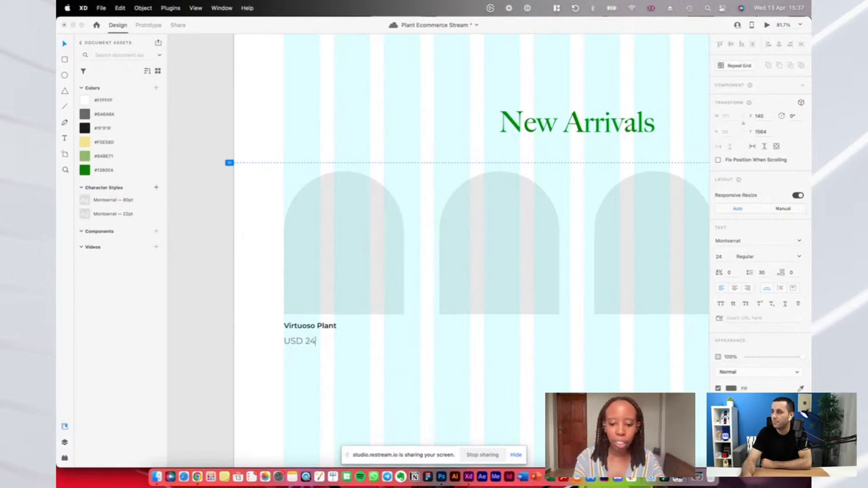
pyautogui.write('.99')
pyautogui.press('Escape')
pyautogui.press('Up')
pyautogui.press('Up')
pyautogui.press('Up')
pyautogui.press('Up')
# Extend the Plant Ecommerce artboard downward to add empty space below the New Arrivals section
pyautogui.scroll(-5, 314, 328)
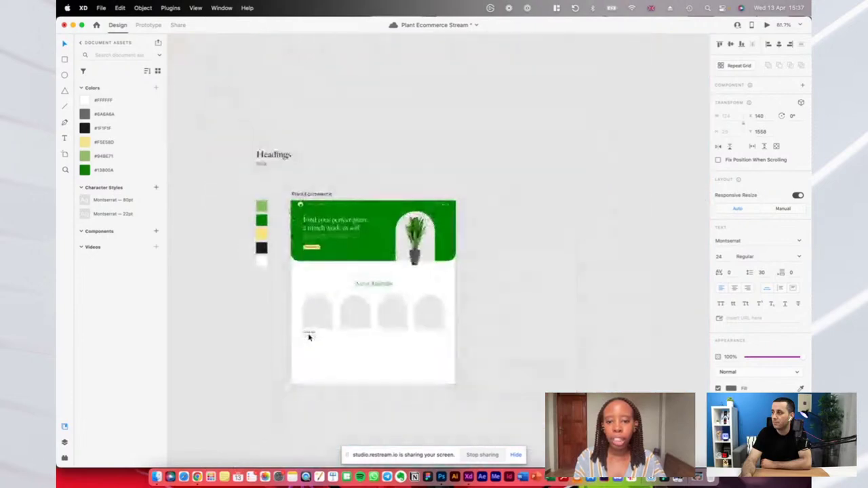
pyautogui.scroll(3, 316, 335)
pyautogui.doubleClick(423, 279)
pyautogui.moveTo(433, 331); pyautogui.dragTo(432, 357)
pyautogui.scroll(2, 433, 357)
# Preview the landing page's hero with the arch-framed plant, and close the preview
pyautogui.click(477, 287)
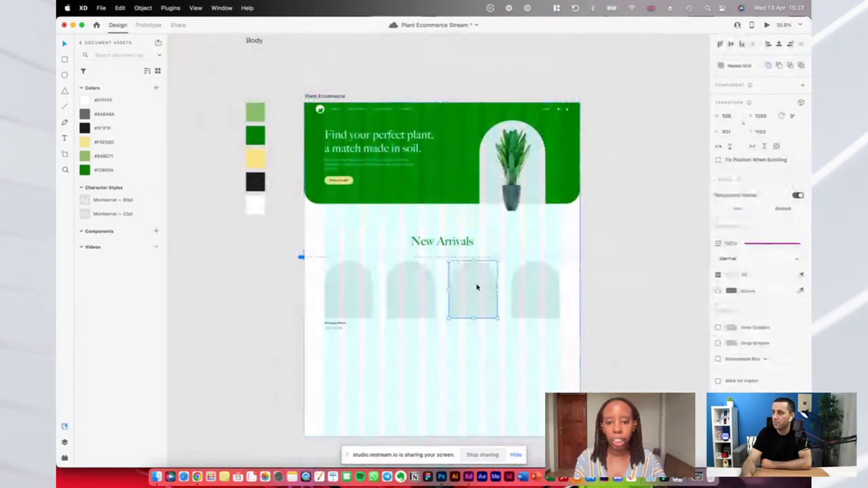
pyautogui.scroll(3, 477, 287)
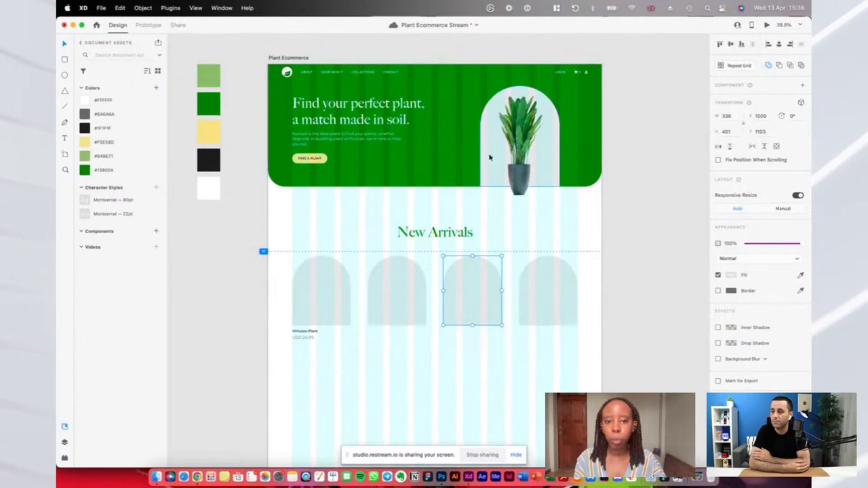
pyautogui.click(511, 124)
pyautogui.scroll(5, 510, 123)
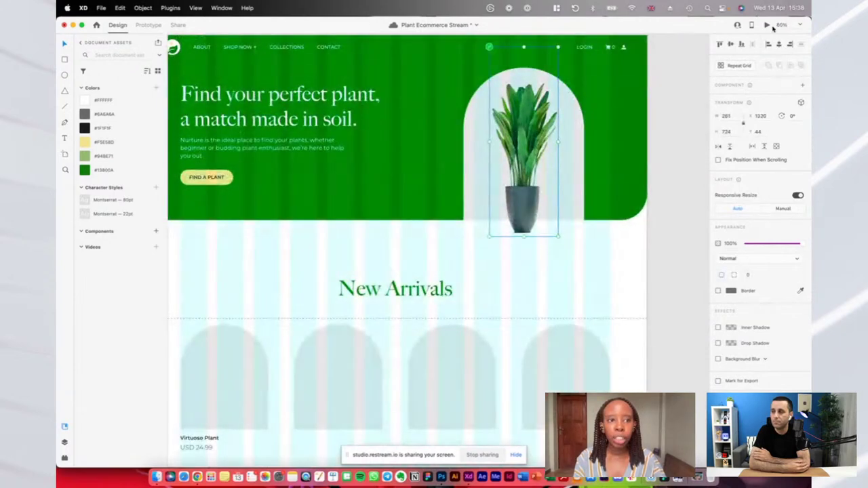
pyautogui.click(766, 25)
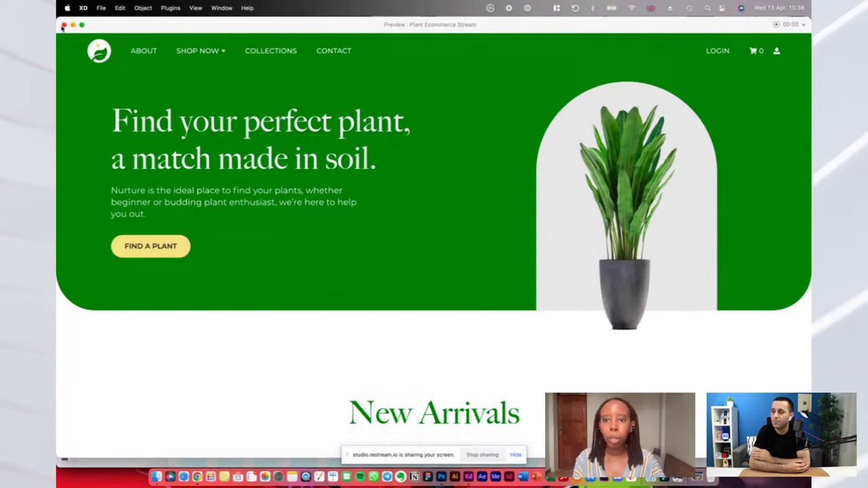
pyautogui.click(64, 24)
pyautogui.scroll(-2, 454, 284)
pyautogui.scroll(-3, 463, 282)
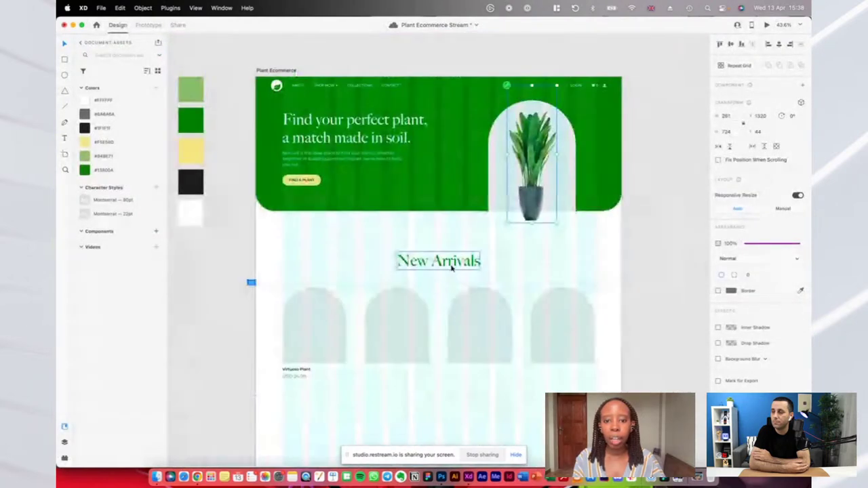
pyautogui.click(453, 268)
pyautogui.scroll(4, 453, 267)
pyautogui.scroll(-3, 452, 268)
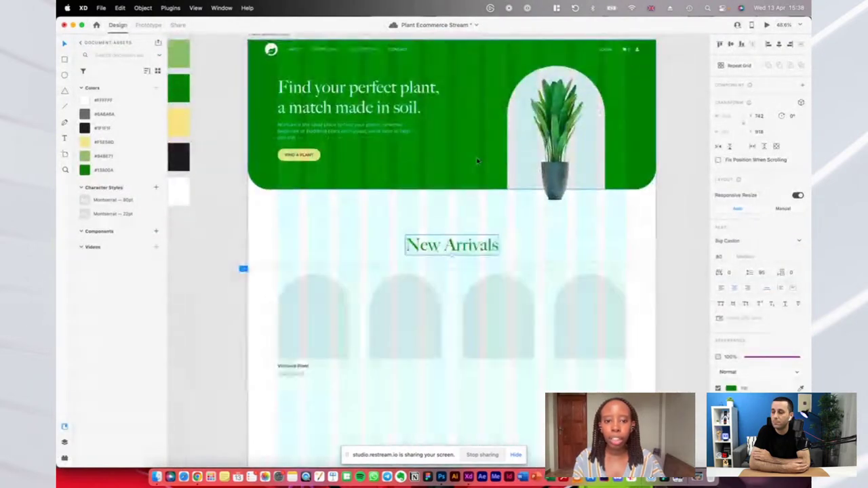
# Set the font size of the New Arrivals heading to 60
pyautogui.click(720, 258)
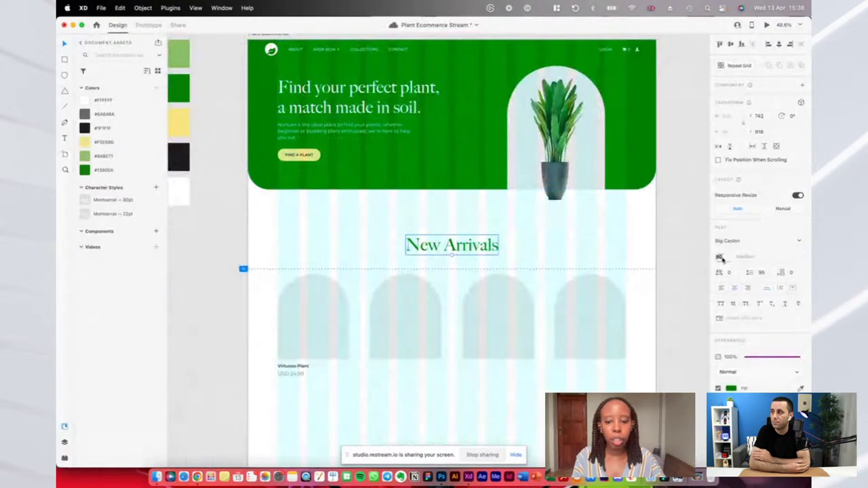
pyautogui.write('60')
pyautogui.press('Return')
# Save the hero heading's text formatting as a character style and rename it "H1 Heading"
pyautogui.click(336, 87)
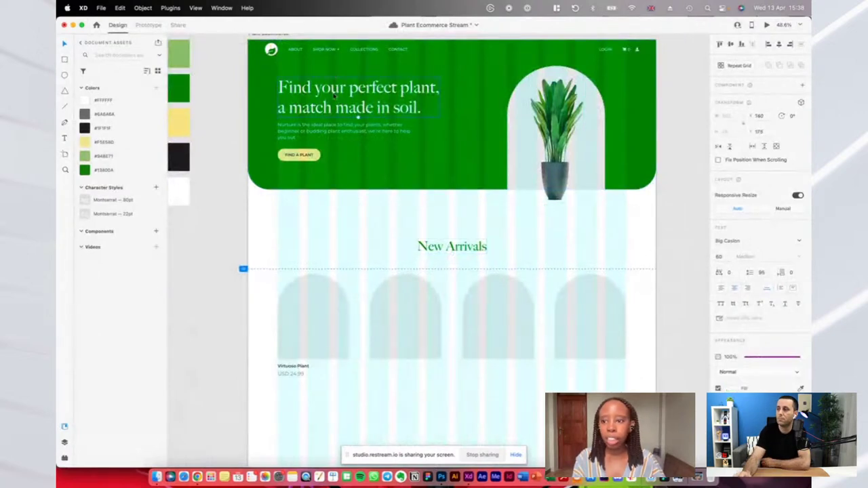
pyautogui.click(156, 187)
pyautogui.click(100, 203)
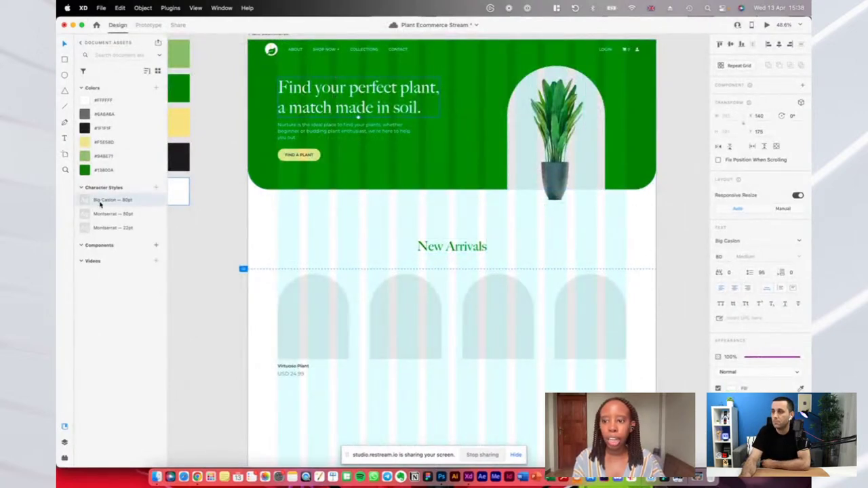
pyautogui.rightClick(103, 205)
pyautogui.click(117, 260)
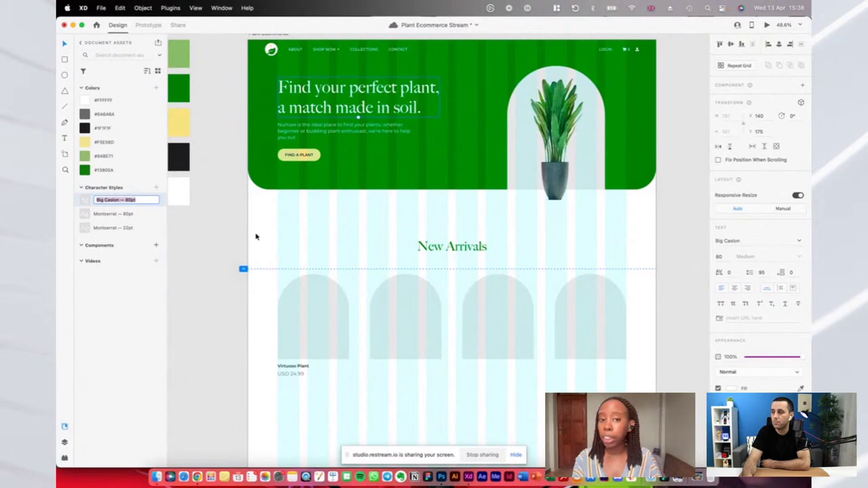
pyautogui.write('H1 Heading')
pyautogui.press('Return')
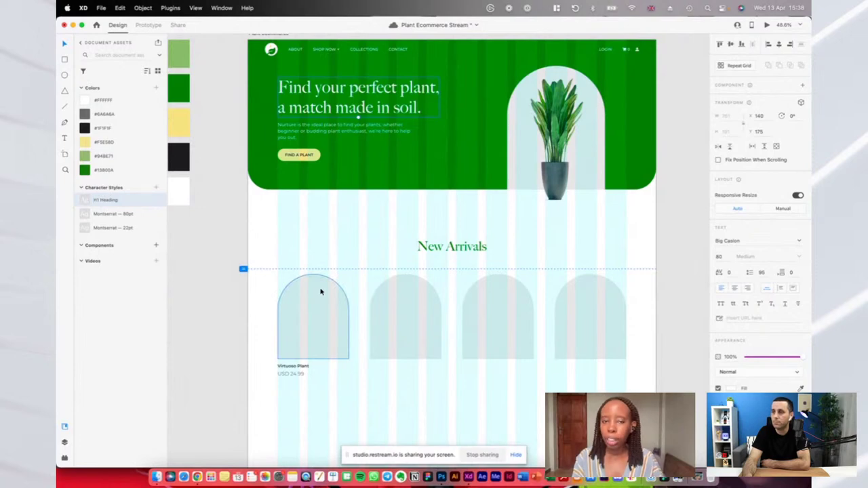
# Save the New Arrivals heading's formatting as a character style and rename it "H2 Heading"
pyautogui.click(451, 248)
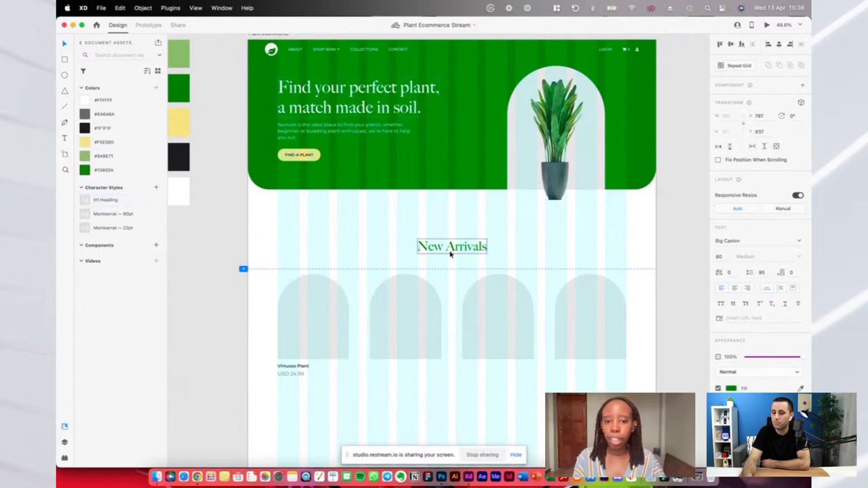
pyautogui.click(156, 187)
pyautogui.rightClick(110, 200)
pyautogui.click(126, 256)
pyautogui.write('H2 Heading')
pyautogui.press('Return')
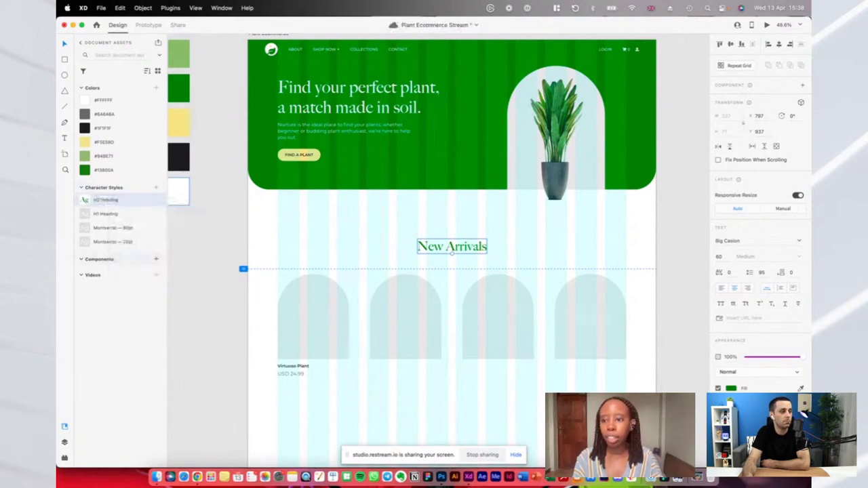
# Move the H1 Heading style above H2 Heading and group the two character styles under the name "Headings"
pyautogui.click(108, 213)
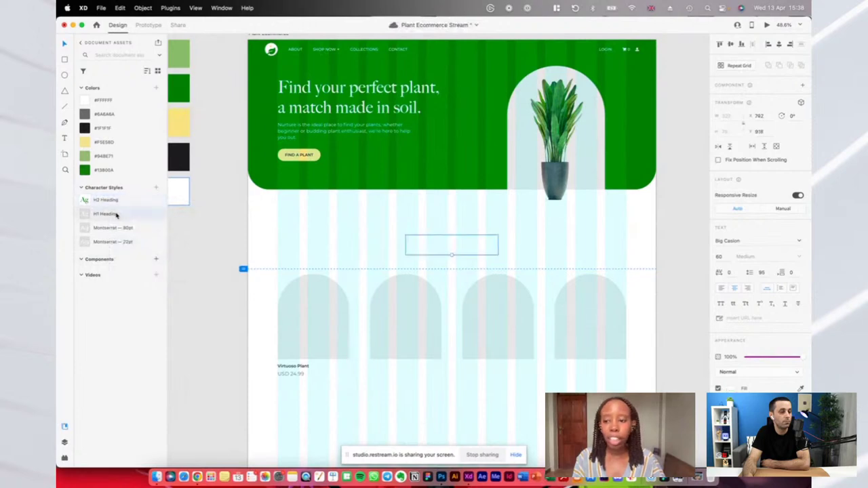
pyautogui.moveTo(109, 214); pyautogui.dragTo(107, 198)
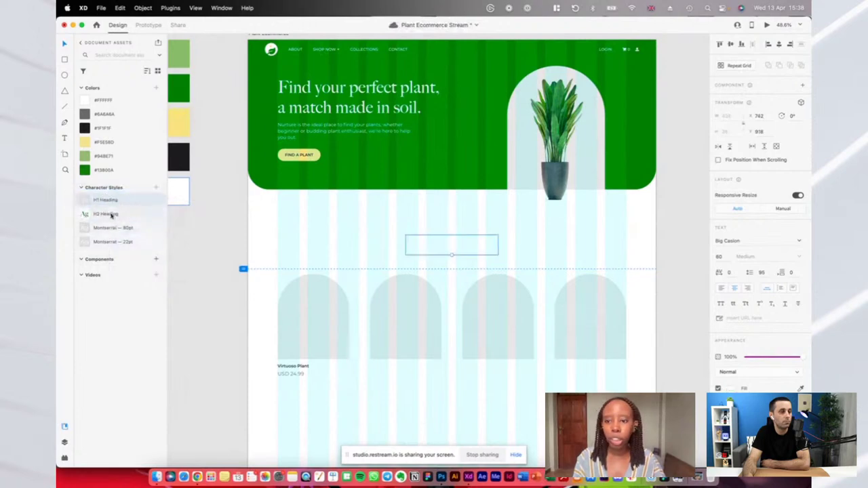
pyautogui.click(111, 214)
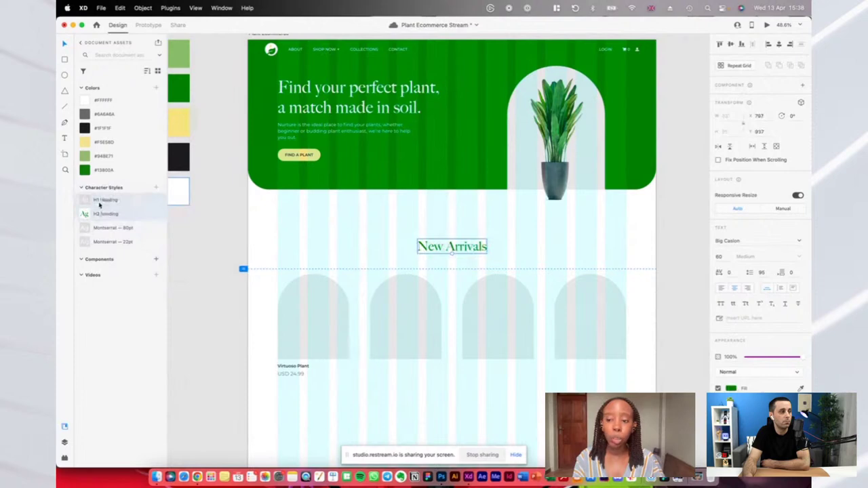
pyautogui.rightClick(99, 205)
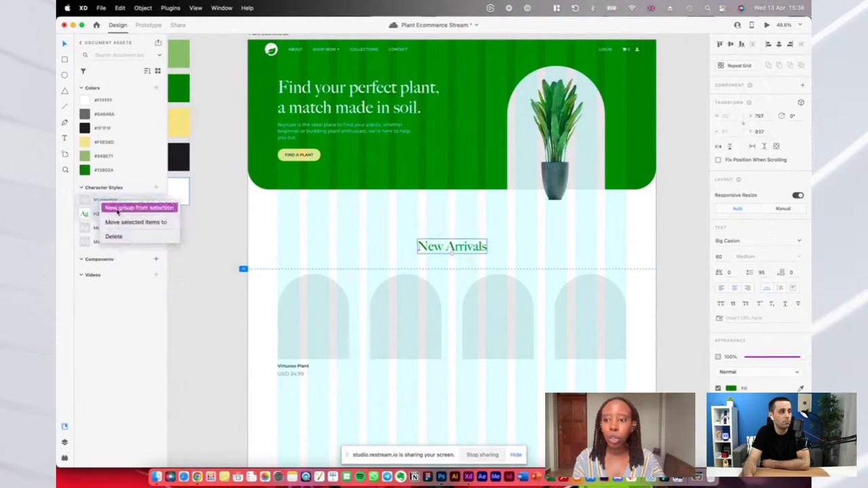
pyautogui.click(147, 206)
pyautogui.write('Headings')
pyautogui.press('Return')
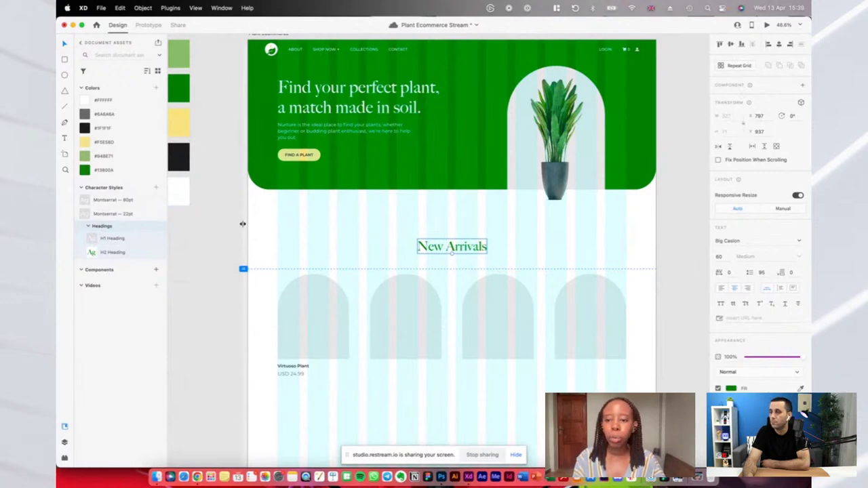
# Scale the four New Arrivals arches down together to about 315 wide and 376 high each
pyautogui.scroll(2, 229, 258)
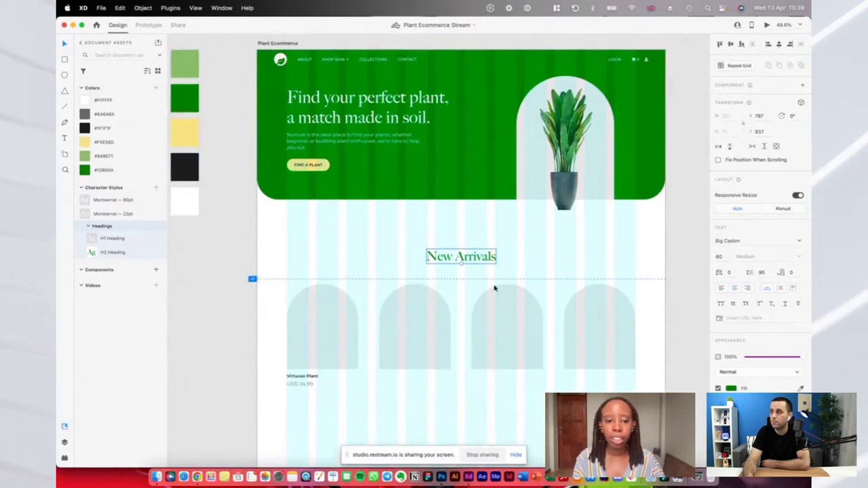
pyautogui.click(529, 242)
pyautogui.scroll(-3, 411, 271)
pyautogui.click(343, 300)
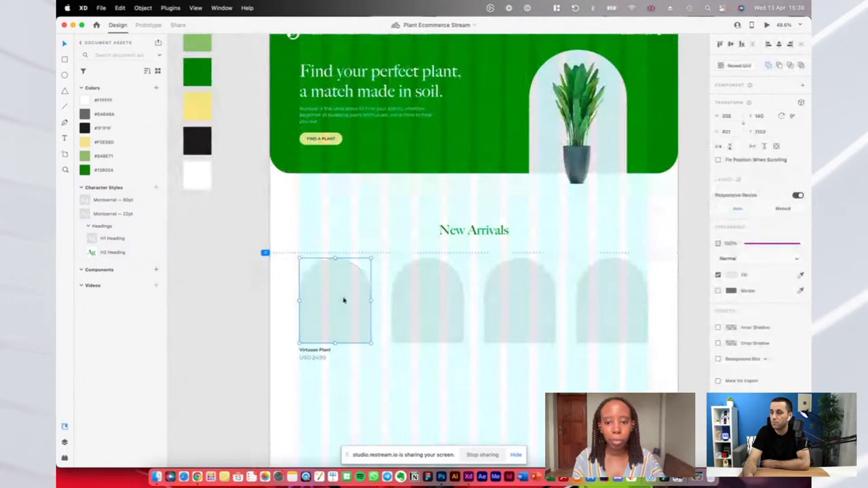
pyautogui.moveTo(638, 348); pyautogui.dragTo(363, 288)
pyautogui.moveTo(649, 342); pyautogui.dragTo(638, 341)
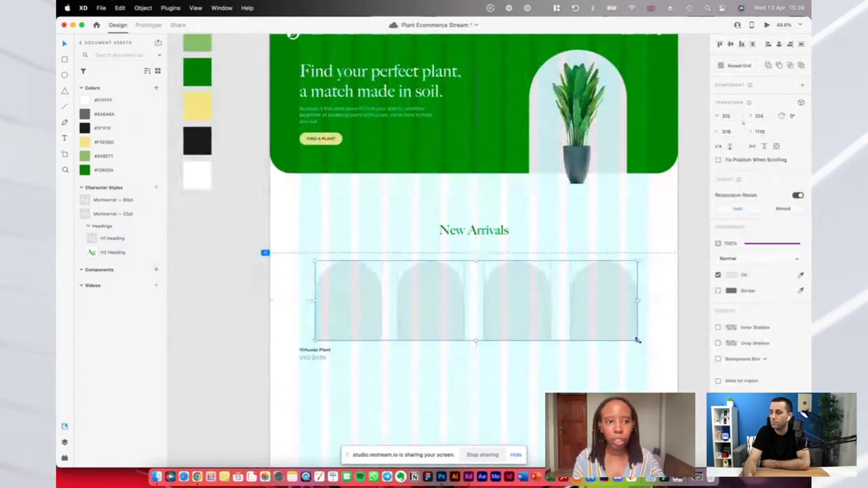
# Distribute the four arches evenly in the horizontal direction and centre the row beneath the New Arrivals heading, at X 203
pyautogui.click(753, 45)
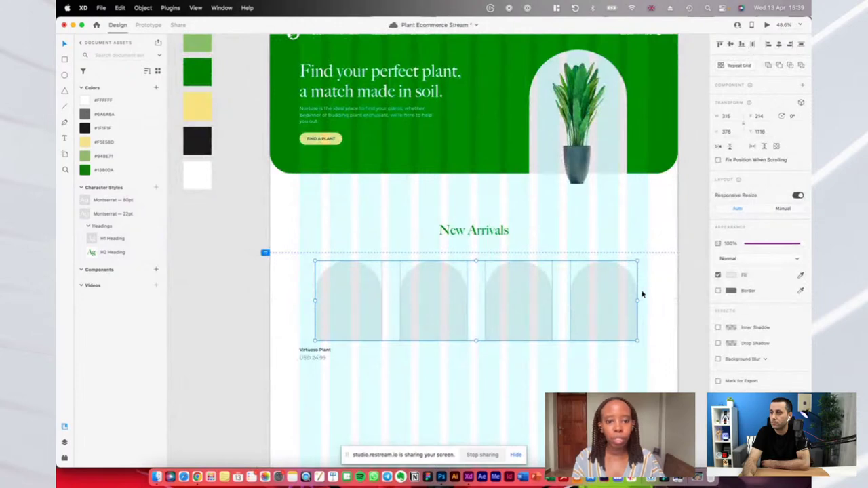
pyautogui.moveTo(616, 294); pyautogui.dragTo(613, 296)
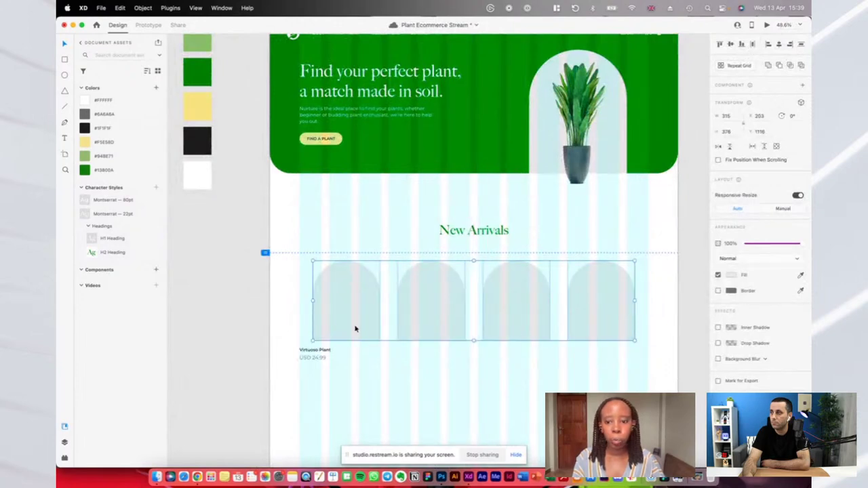
# Scale the row of four gray arches down so each is about 298 by 367 px
pyautogui.moveTo(310, 341); pyautogui.dragTo(316, 337)
pyautogui.click(562, 367)
pyautogui.scroll(5, 298, 299)
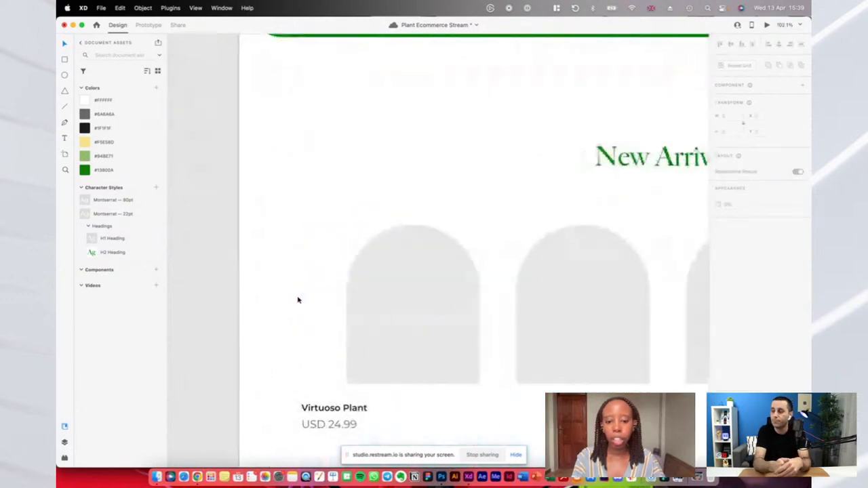
# Draw a circle about 62 px wide beside the first arch, and line up the Virtuoso Plant name and price with that arch's left edge
pyautogui.moveTo(312, 300)
pyautogui.mouseDown()
pyautogui.moveTo(337, 328)
pyautogui.moveTo(318, 316)
pyautogui.moveTo(317, 324)
pyautogui.moveTo(356, 336)
pyautogui.mouseUp()
pyautogui.press('v')
pyautogui.scroll(-2, 316, 324)
pyautogui.click(311, 347)
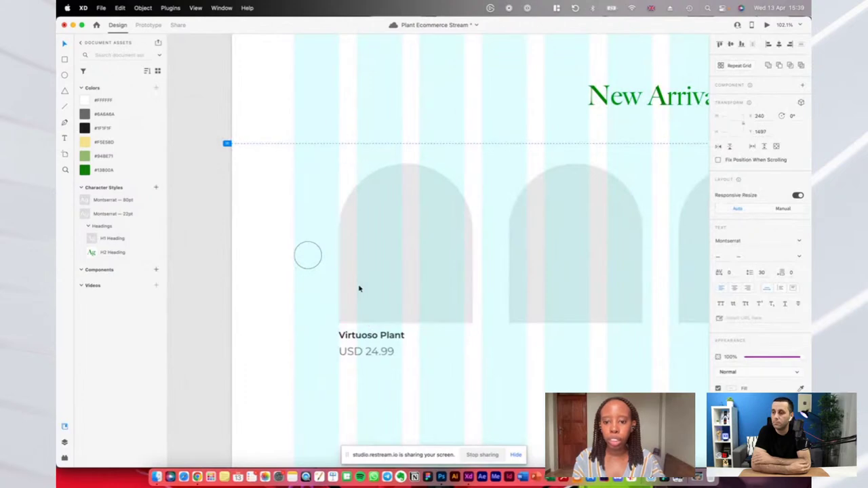
# Align the circle vertically with the middle of the first arch
pyautogui.click(308, 255)
pyautogui.keyDown('shift'); pyautogui.click(352, 240); pyautogui.keyUp('shift')
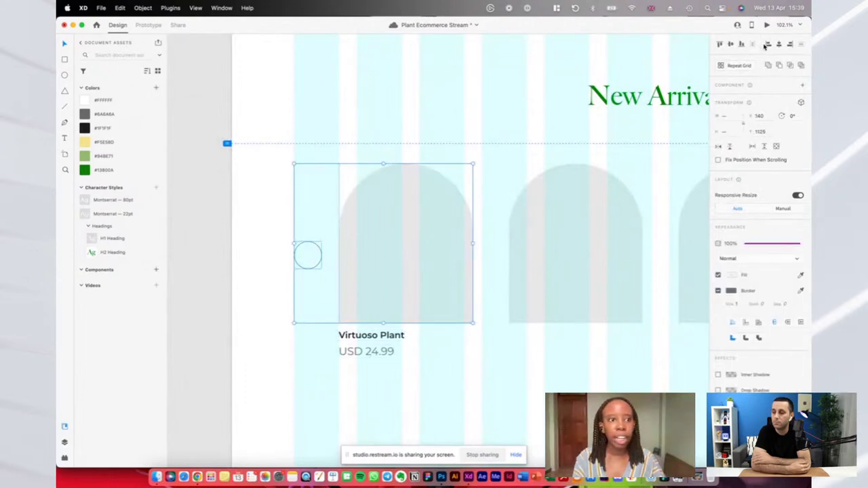
pyautogui.click(730, 44)
pyautogui.press('super+g')
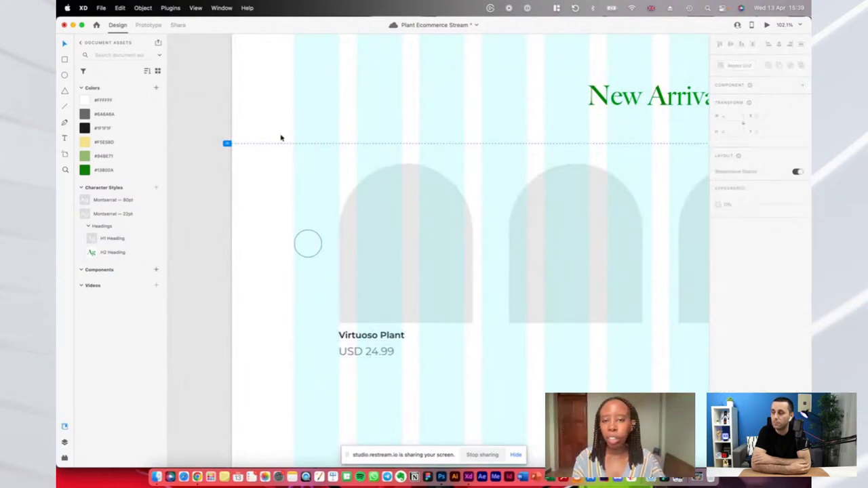
pyautogui.click(281, 138)
pyautogui.scroll(2, 282, 141)
pyautogui.hscroll(1, 282, 141)
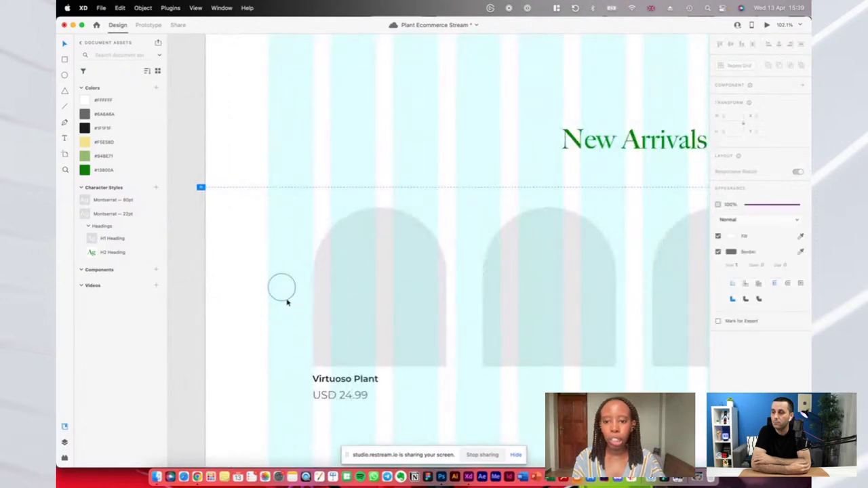
# Remove the circle's border and fill it with the gray document color #6A6A6A
pyautogui.click(286, 300)
pyautogui.click(718, 292)
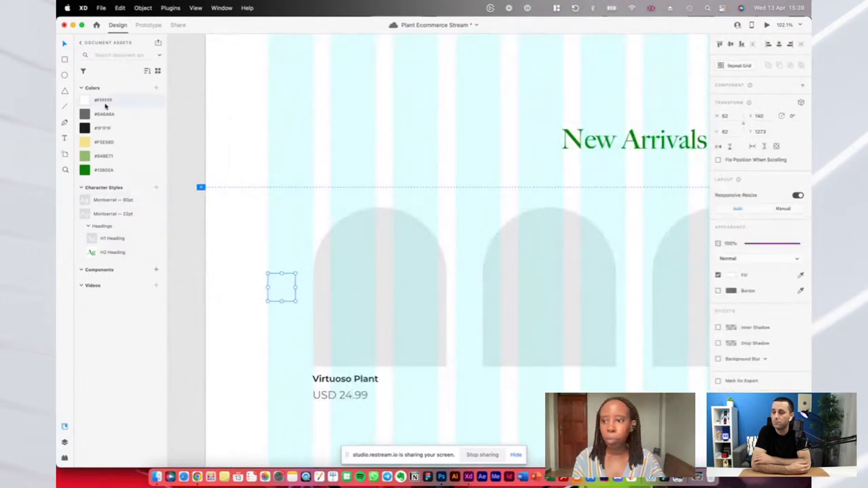
pyautogui.click(95, 114)
pyautogui.click(632, 181)
# Search the Icons 4 Design plugin for arrow icons
pyautogui.scroll(-5, 632, 182)
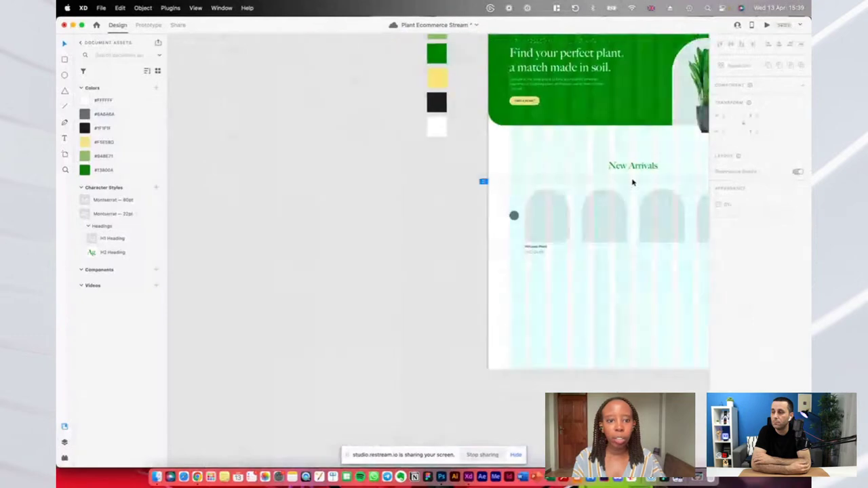
pyautogui.hscroll(3, 633, 181)
pyautogui.scroll(4, 273, 195)
pyautogui.scroll(2, 273, 195)
pyautogui.scroll(4, 480, 211)
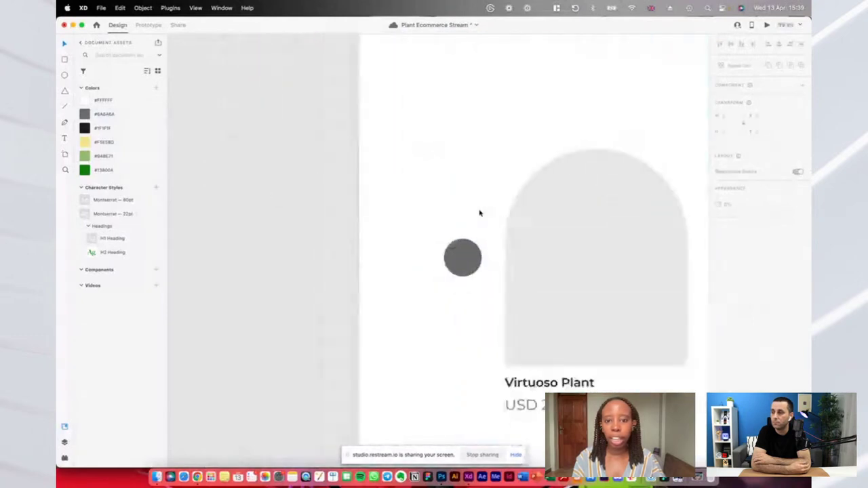
pyautogui.scroll(-5, 481, 211)
pyautogui.click(65, 459)
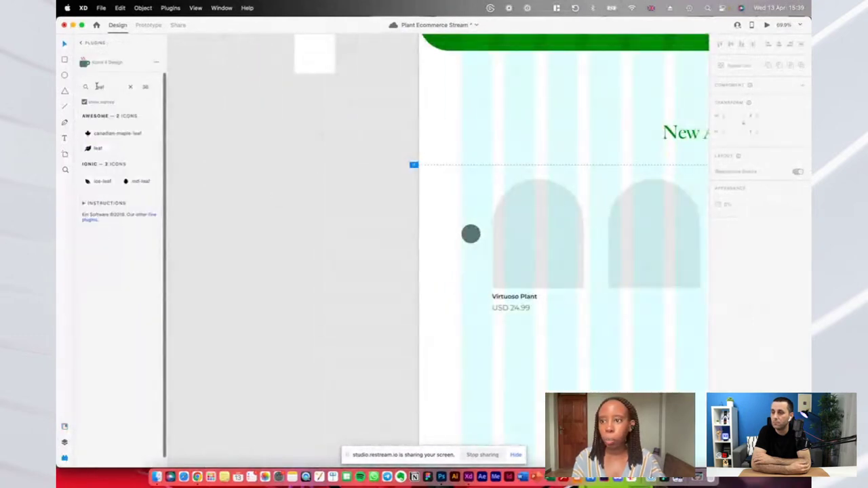
pyautogui.hscroll(3, 416, 109)
pyautogui.scroll(2, 417, 110)
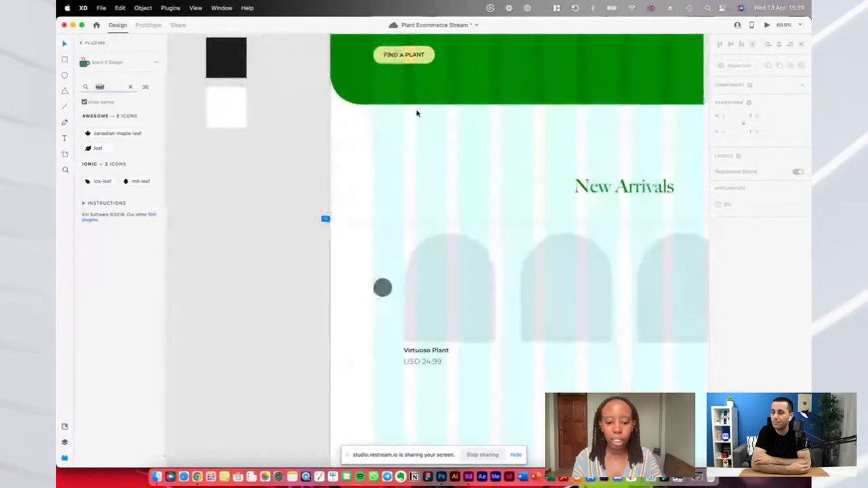
pyautogui.write('wrrow')
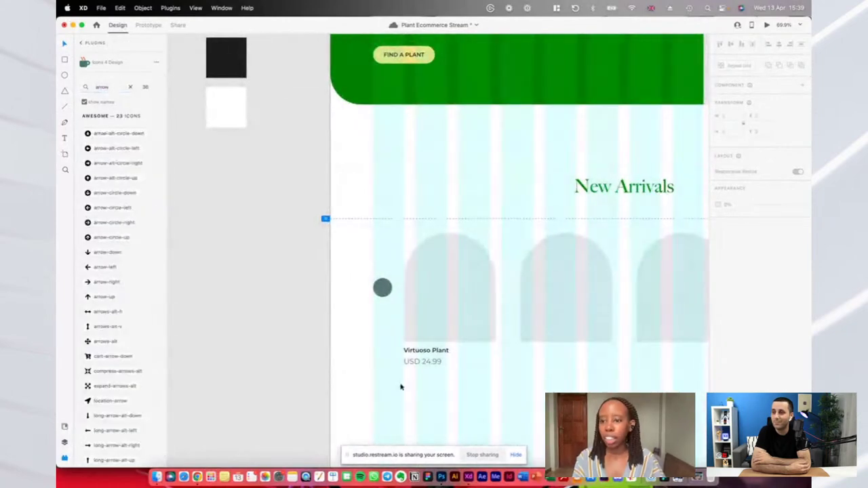
# Insert the ios-arrow-dropleft-circle icon next to the gray circle
pyautogui.scroll(5, 360, 261)
pyautogui.click(396, 305)
pyautogui.scroll(-10, 99, 355)
pyautogui.scroll(-5, 98, 355)
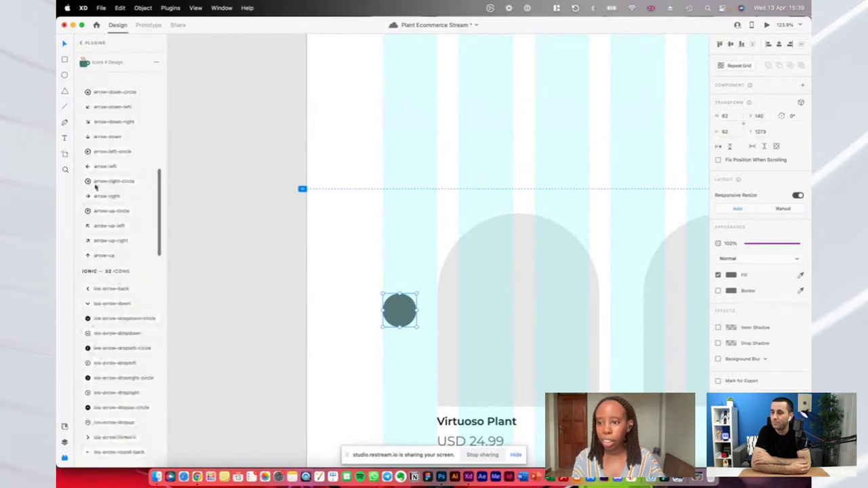
pyautogui.scroll(-2, 113, 326)
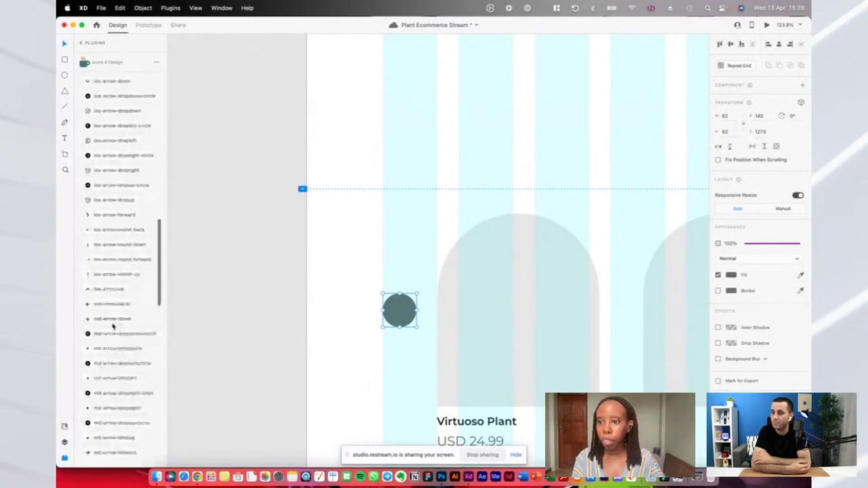
pyautogui.click(88, 129)
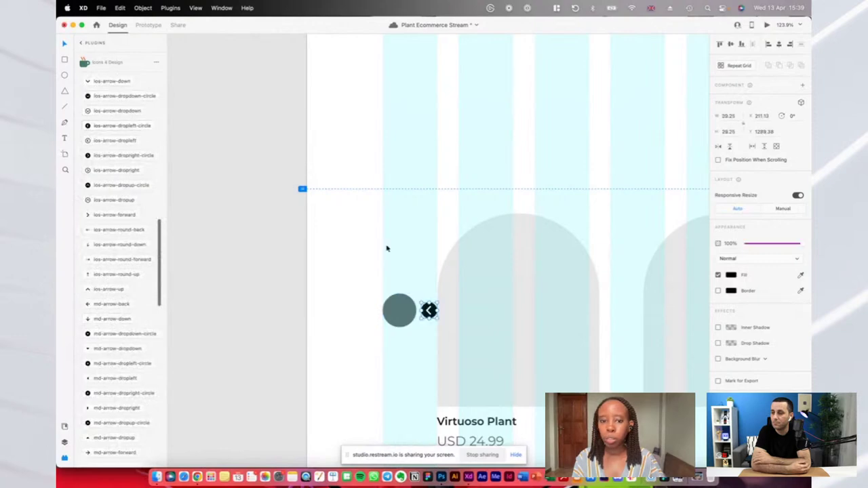
# Place the arrow icon over the gray circle and scale it to match the circle's 62 px size
pyautogui.scroll(5, 428, 339)
pyautogui.moveTo(439, 268); pyautogui.dragTo(361, 246)
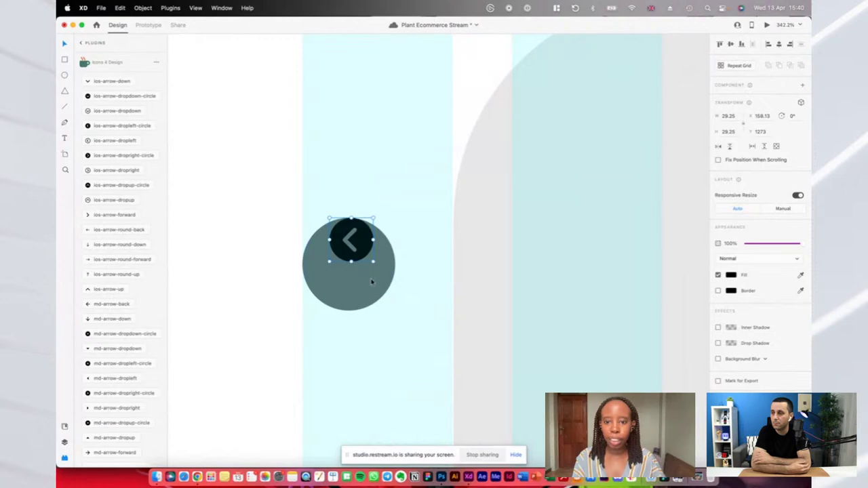
pyautogui.moveTo(374, 263); pyautogui.dragTo(441, 310)
pyautogui.moveTo(398, 265); pyautogui.dragTo(368, 266)
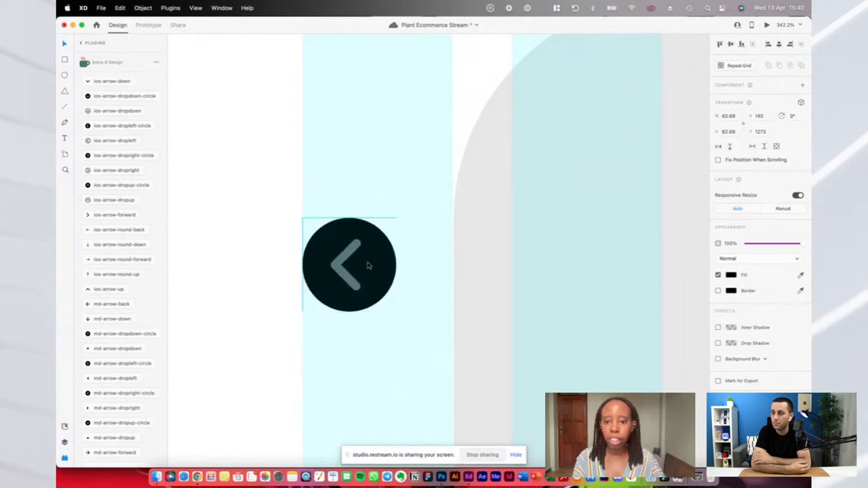
pyautogui.moveTo(396, 310); pyautogui.dragTo(394, 314)
# Delete the gray circle behind the arrow icon and move the icon back into the circle's place
pyautogui.moveTo(362, 265); pyautogui.dragTo(362, 190)
pyautogui.click(354, 248)
pyautogui.press('Delete')
pyautogui.scroll(-5, 353, 249)
pyautogui.moveTo(352, 231); pyautogui.dragTo(352, 247)
# Center the arrow icon vertically on the first arch and nudge it up to Y 1273
pyautogui.keyDown('shift'); pyautogui.click(429, 242); pyautogui.keyUp('shift')
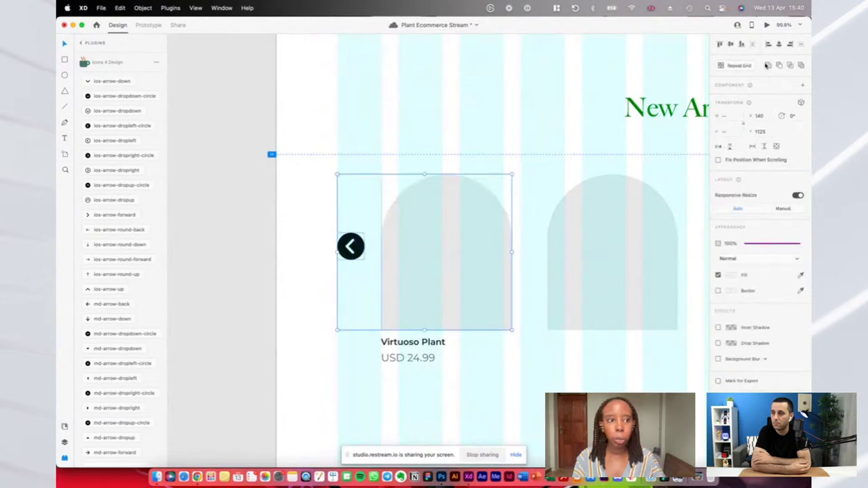
pyautogui.click(531, 114)
pyautogui.hscroll(2, 530, 114)
pyautogui.click(307, 251)
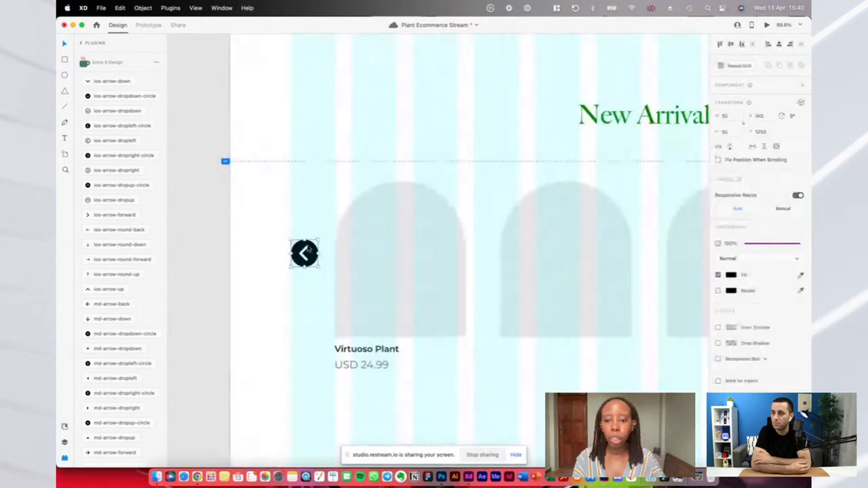
pyautogui.scroll(3, 308, 250)
pyautogui.click(422, 231)
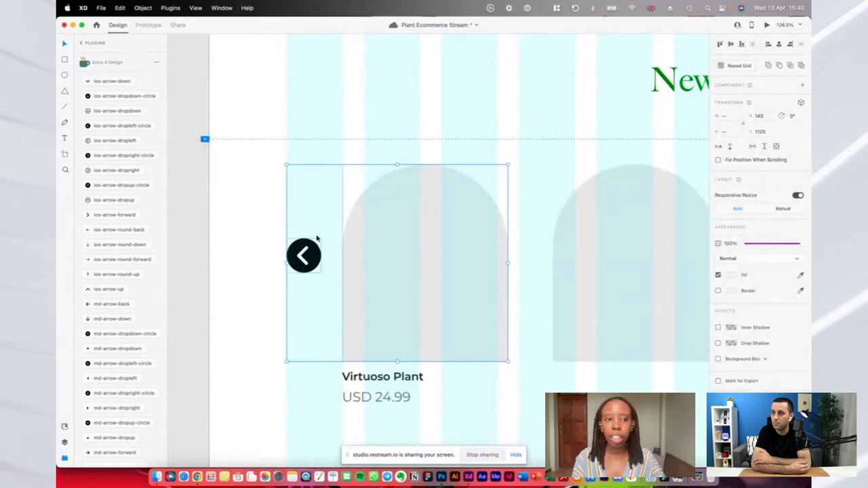
pyautogui.click(730, 45)
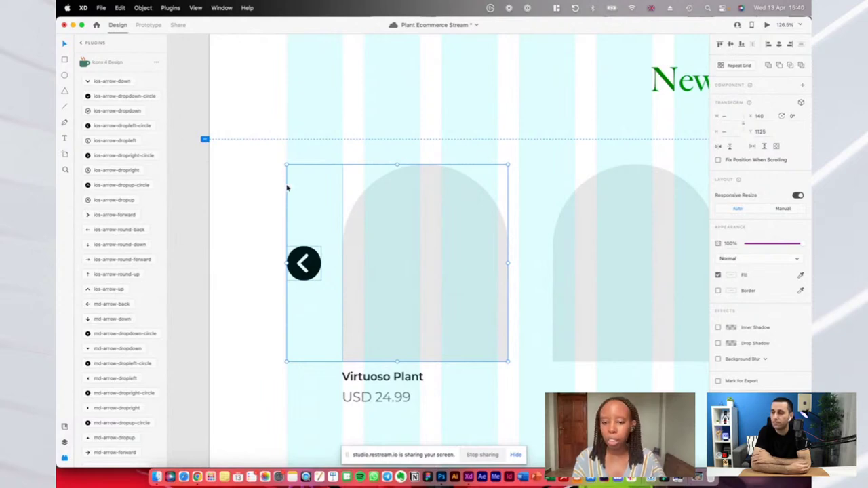
pyautogui.click(282, 189)
pyautogui.moveTo(317, 261)
pyautogui.mouseDown()
pyautogui.moveTo(317, 217)
pyautogui.moveTo(317, 254)
pyautogui.mouseUp()
pyautogui.scroll(-5, 410, 218)
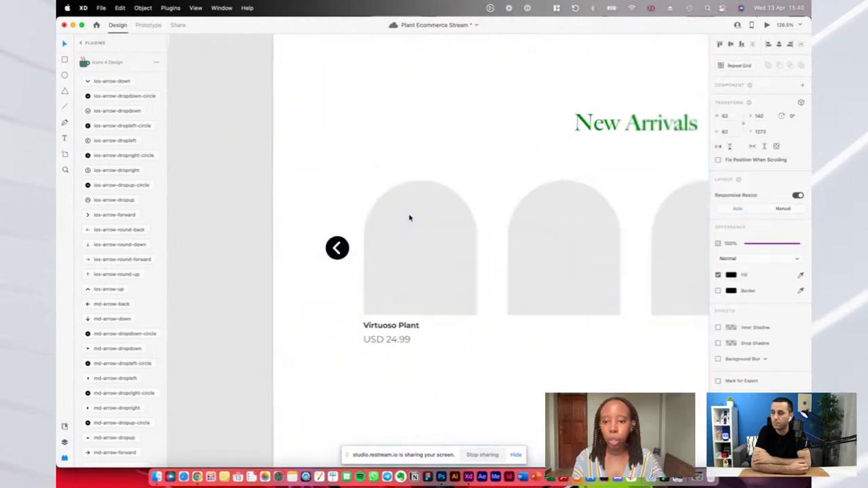
# Recolor the left arrow icon with the gray document color #6A6A6A
pyautogui.click(65, 427)
pyautogui.click(103, 114)
pyautogui.scroll(-5, 353, 234)
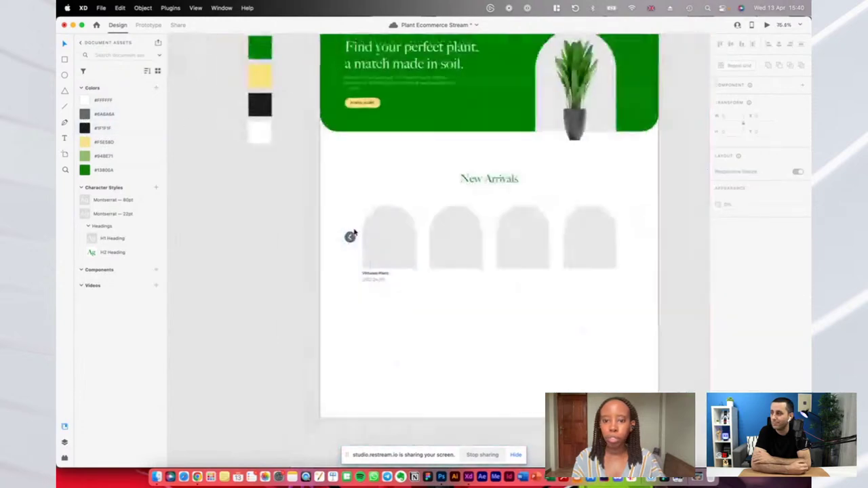
# Duplicate the arrow icon to the right of the fourth arch at X 1718 and flip the copy horizontally
pyautogui.moveTo(351, 238); pyautogui.dragTo(627, 238)
pyautogui.scroll(3, 626, 237)
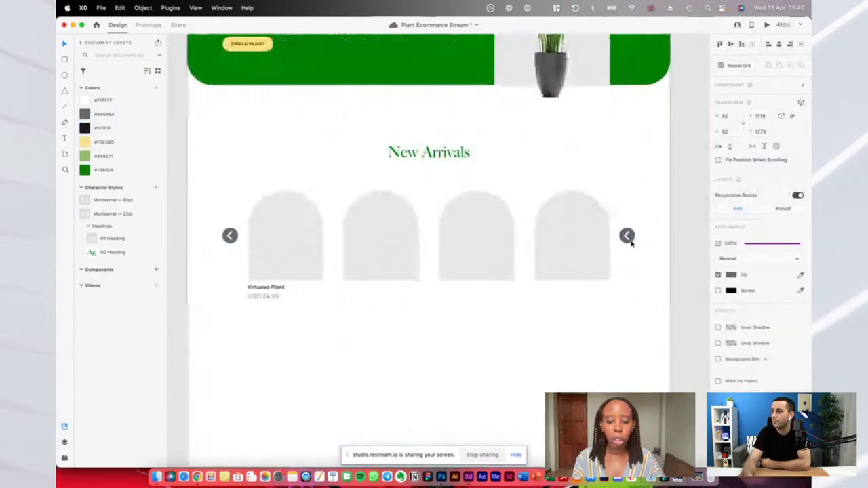
pyautogui.scroll(5, 619, 275)
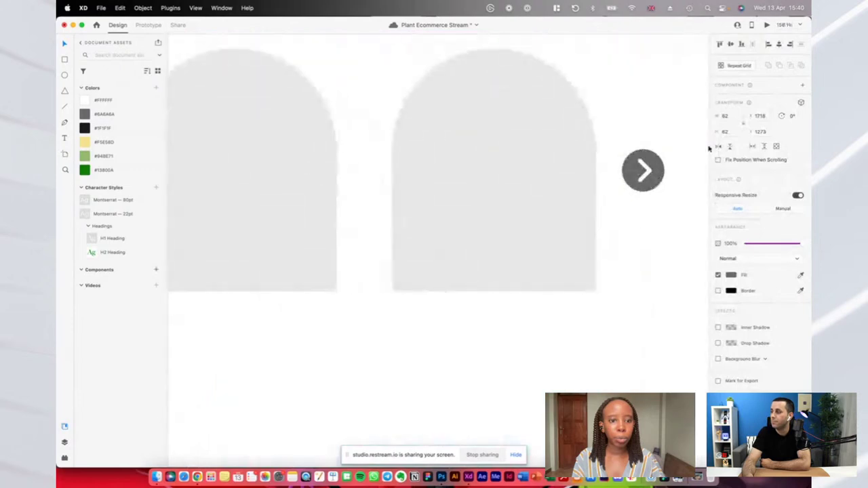
pyautogui.scroll(-5, 709, 147)
pyautogui.hscroll(2, 629, 206)
pyautogui.scroll(1, 630, 207)
pyautogui.scroll(-3, 630, 207)
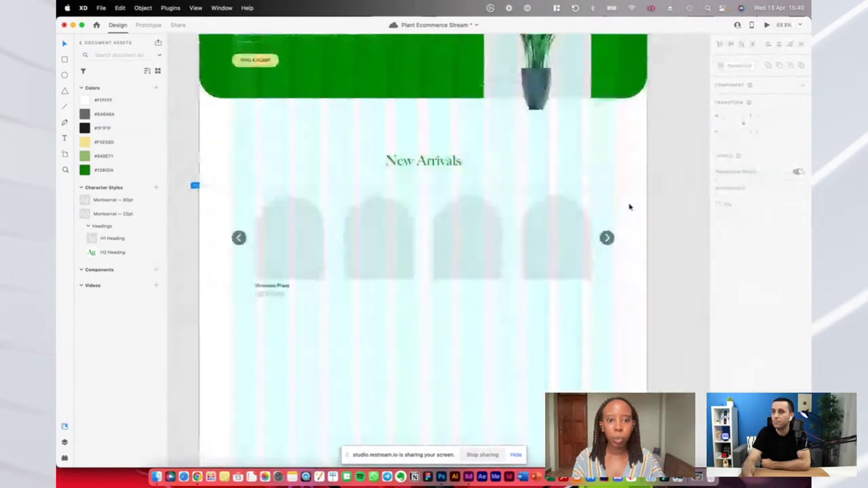
# Set the font size of the USD 24.99 price text to 26
pyautogui.scroll(2, 540, 242)
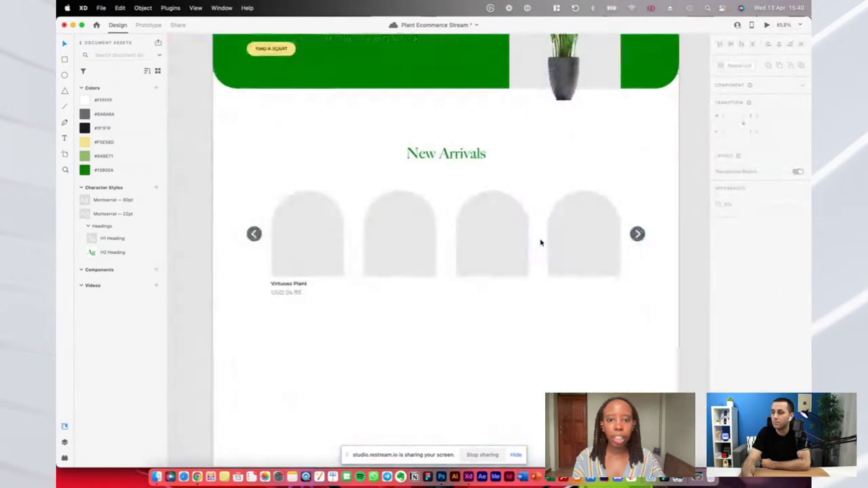
pyautogui.scroll(4, 236, 295)
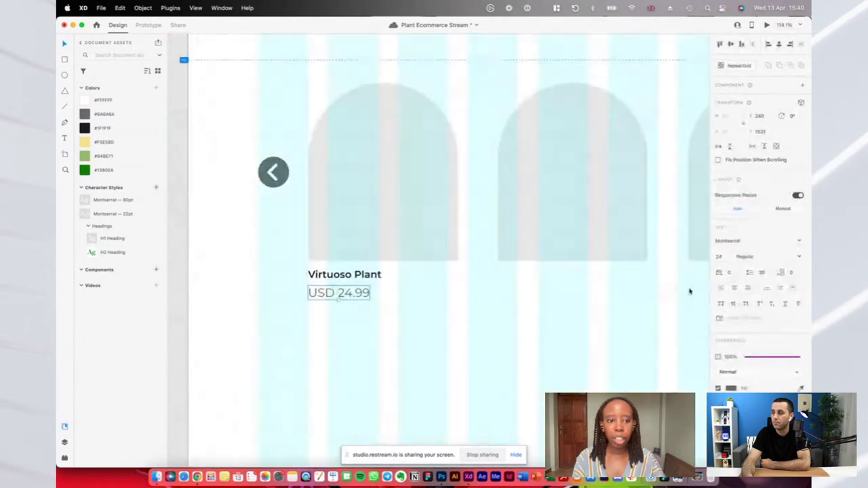
pyautogui.write('26')
pyautogui.press('Return')
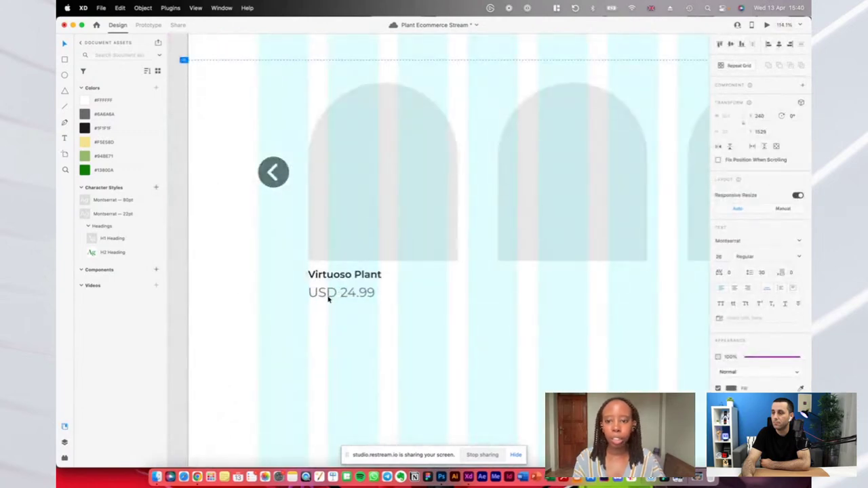
pyautogui.scroll(-4, 355, 274)
pyautogui.click(362, 248)
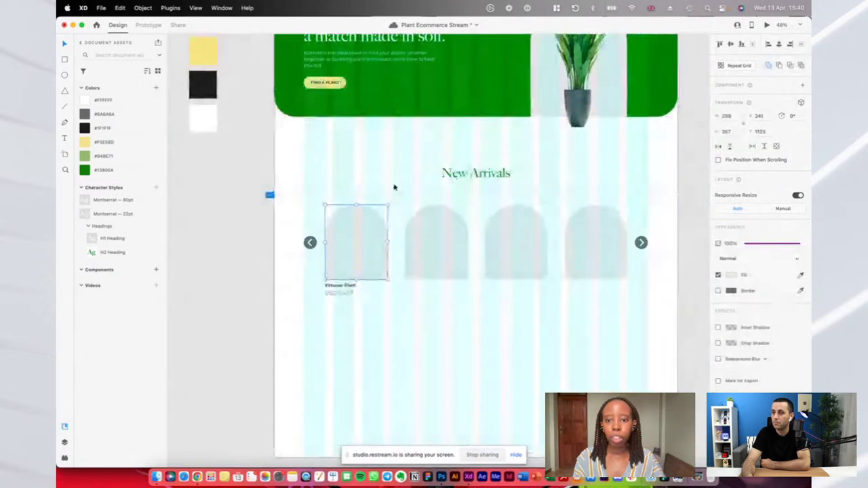
pyautogui.click(394, 188)
pyautogui.scroll(1, 396, 188)
pyautogui.scroll(-2, 384, 260)
pyautogui.scroll(2, 383, 259)
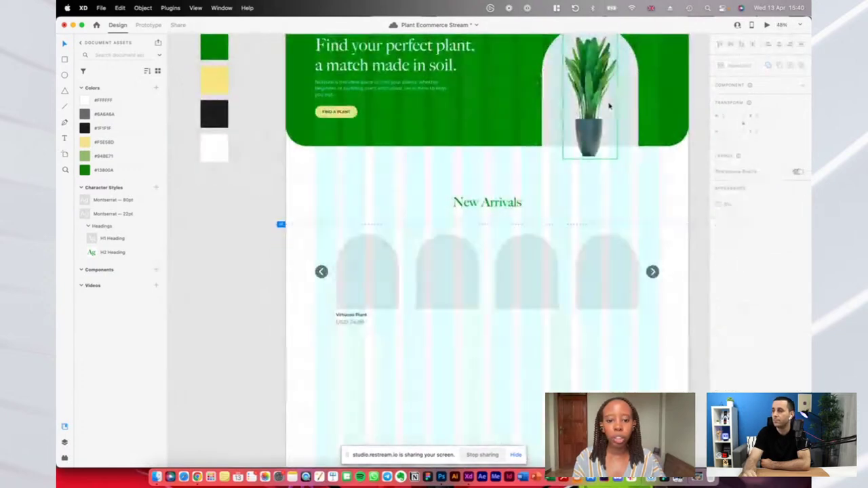
# Switch to Photoshop and undo the previous edits to restore the full image of five potted plants
pyautogui.click(441, 478)
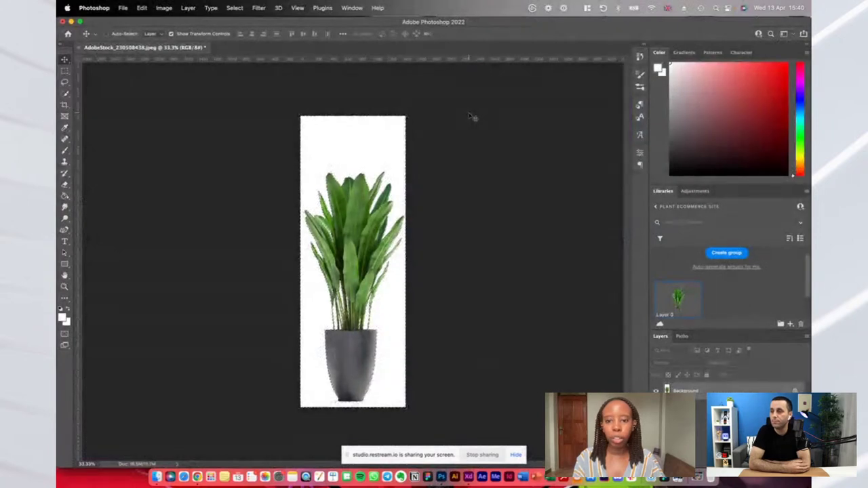
pyautogui.press('super+z')
pyautogui.press('super+z')
pyautogui.press('super+z')
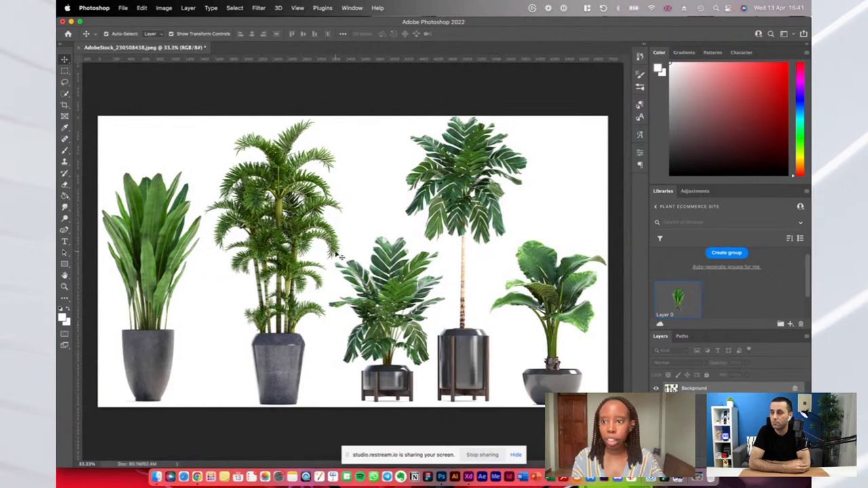
pyautogui.click(64, 82)
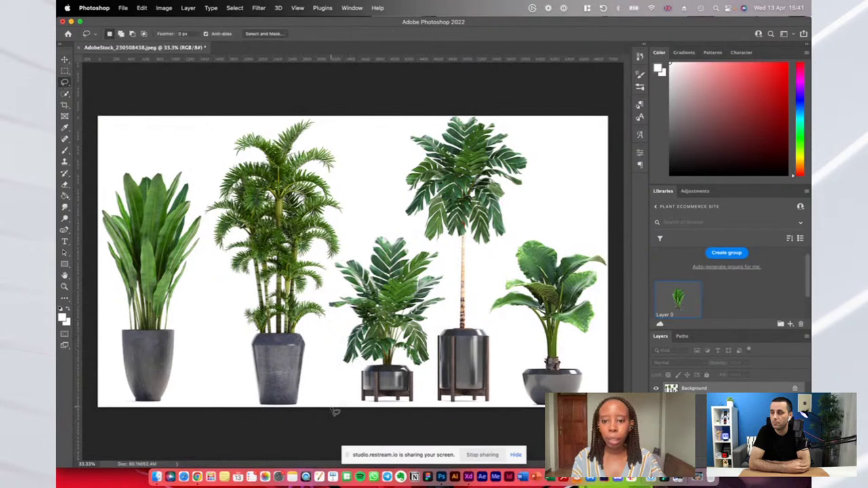
pyautogui.click(64, 70)
pyautogui.moveTo(328, 206); pyautogui.dragTo(448, 417)
pyautogui.press('super+d')
# Draw a freehand lasso selection around the short third plant and its pot, between the bamboo palm and the tall tree
pyautogui.click(65, 82)
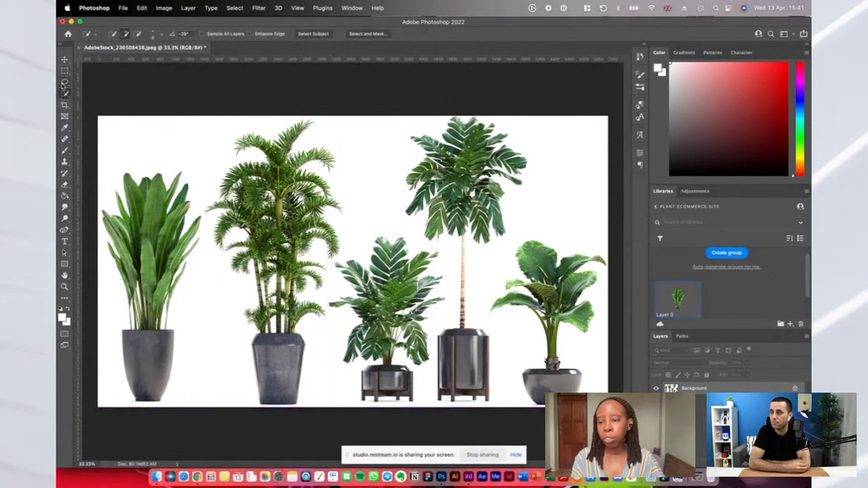
pyautogui.moveTo(339, 402); pyautogui.dragTo(337, 359)
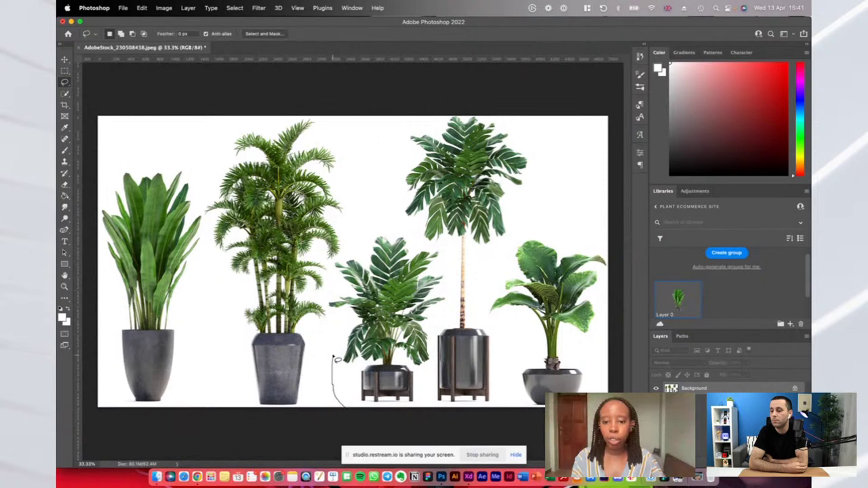
pyautogui.moveTo(333, 316)
pyautogui.mouseDown()
pyautogui.moveTo(331, 263)
pyautogui.moveTo(356, 237)
pyautogui.moveTo(369, 228)
pyautogui.moveTo(417, 241)
pyautogui.mouseUp()
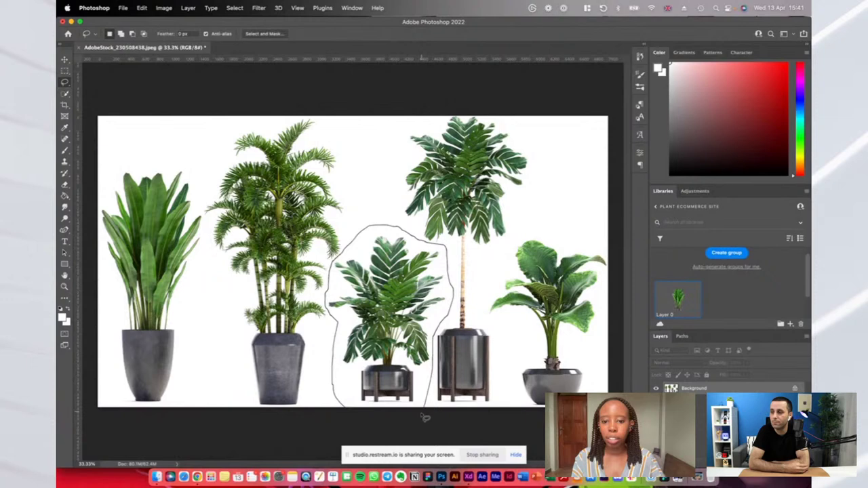
pyautogui.moveTo(337, 409); pyautogui.dragTo(337, 409)
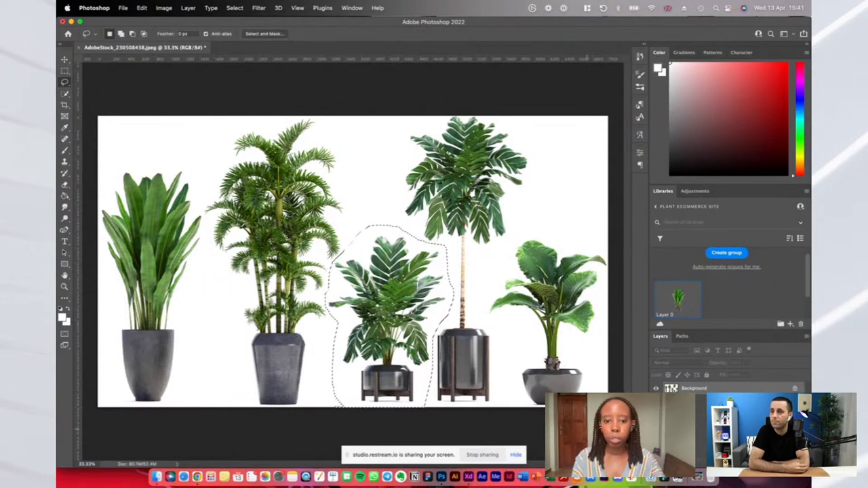
pyautogui.click(65, 106)
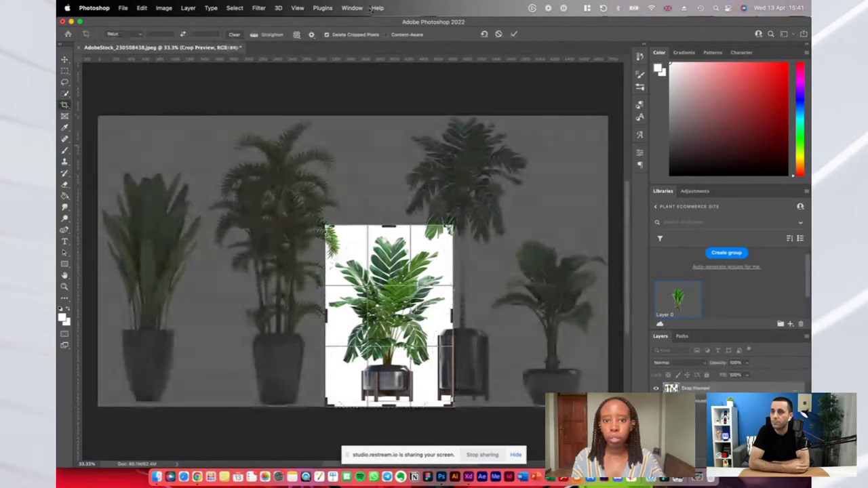
pyautogui.click(516, 34)
pyautogui.press('super+z')
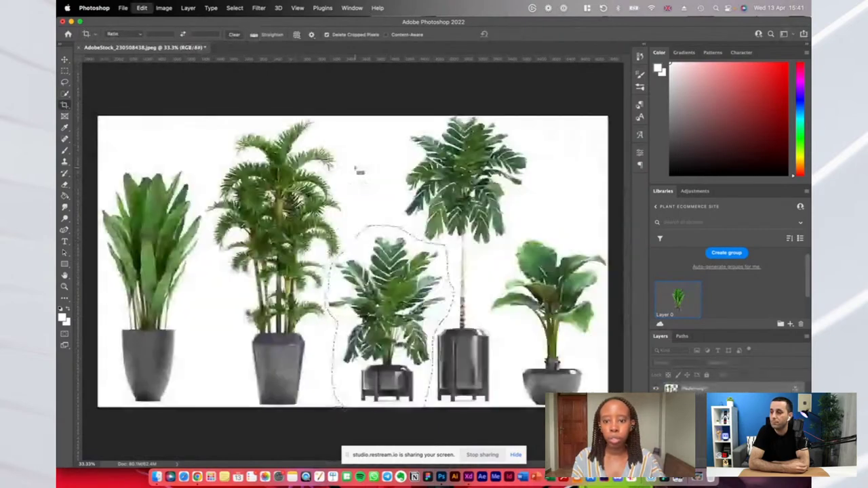
# Isolate the lassoed plant on a layer mask with Select and Mask, applying slight smoothing to the selection edge
pyautogui.click(65, 94)
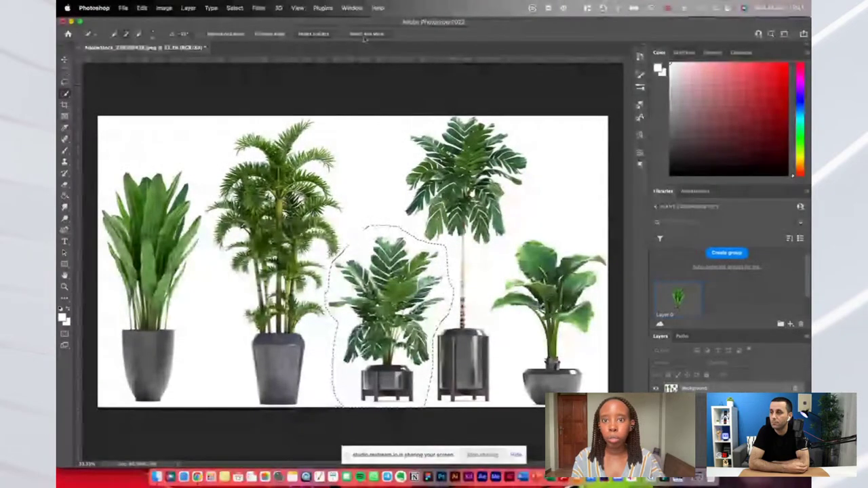
pyautogui.click(364, 36)
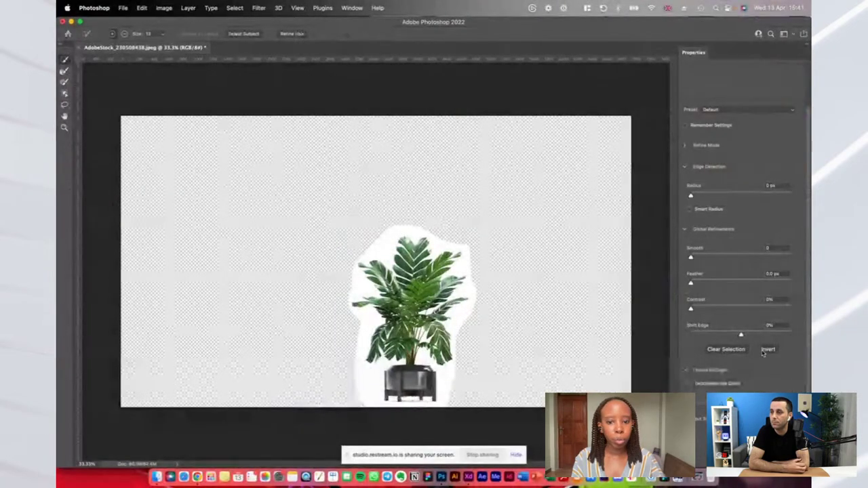
pyautogui.click(768, 350)
pyautogui.press('super+z')
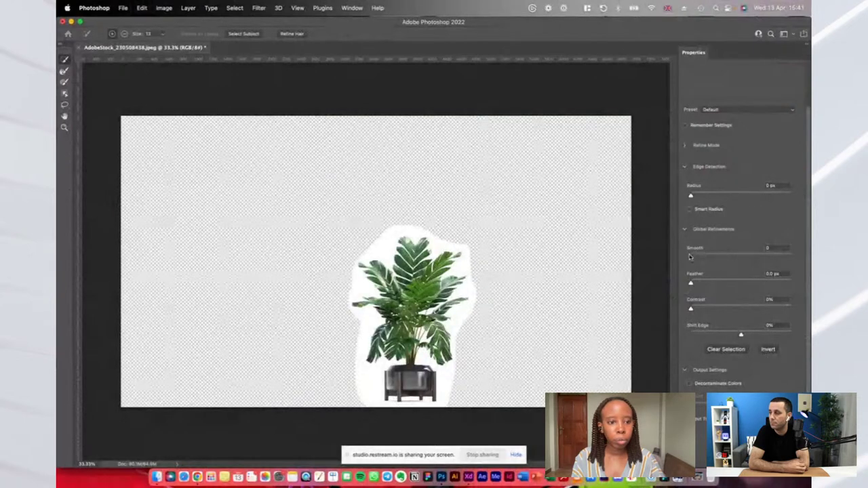
pyautogui.moveTo(690, 257); pyautogui.dragTo(694, 257)
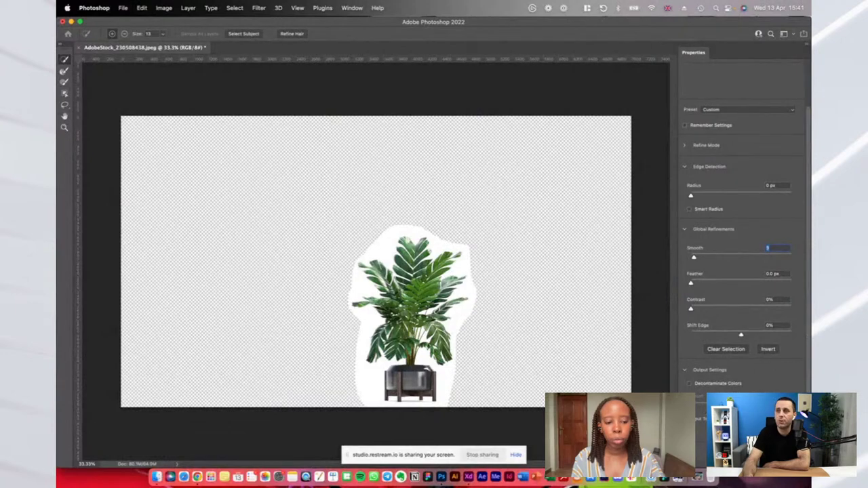
pyautogui.click(779, 457)
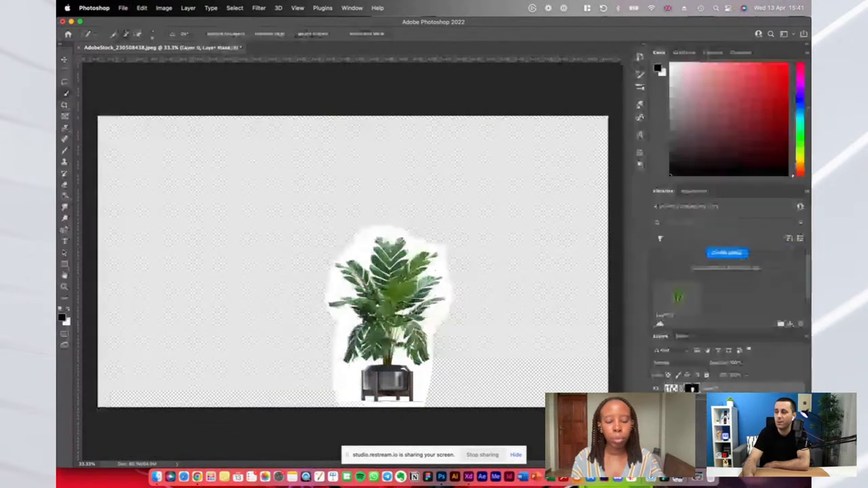
pyautogui.press('super')
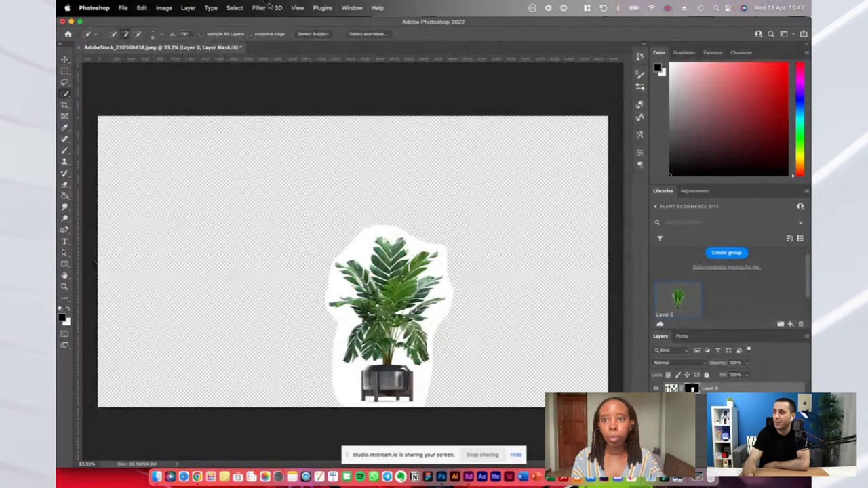
pyautogui.click(235, 7)
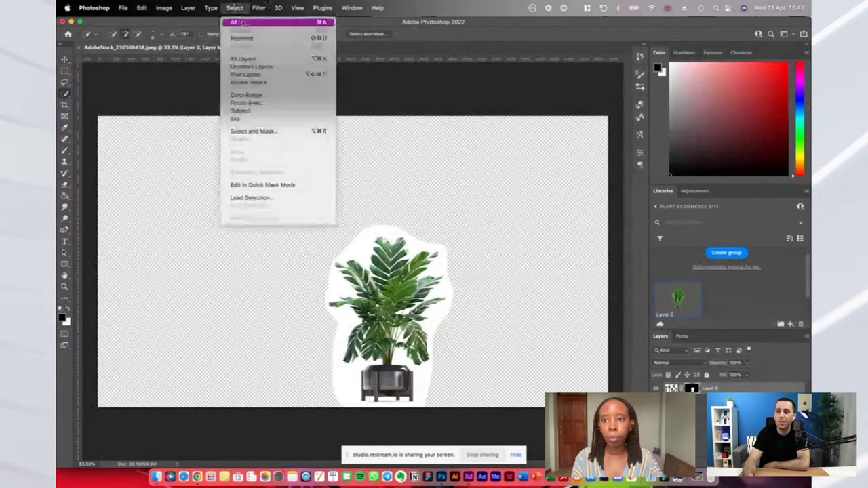
pyautogui.click(250, 96)
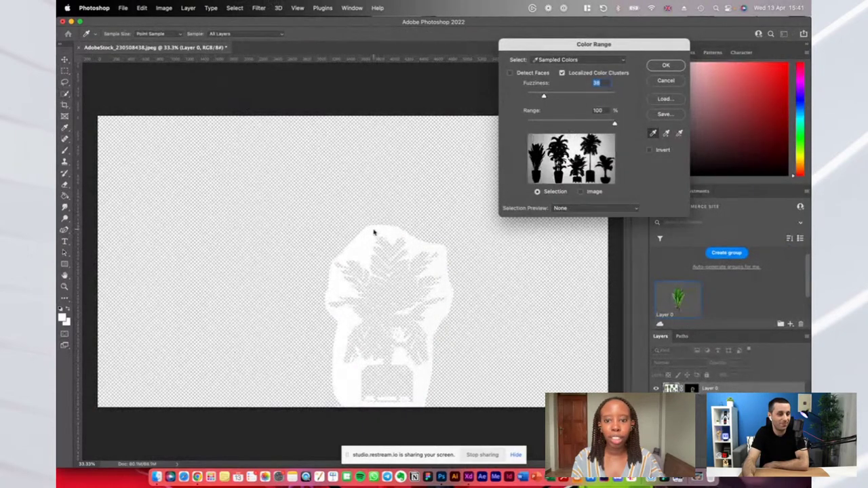
pyautogui.click(663, 81)
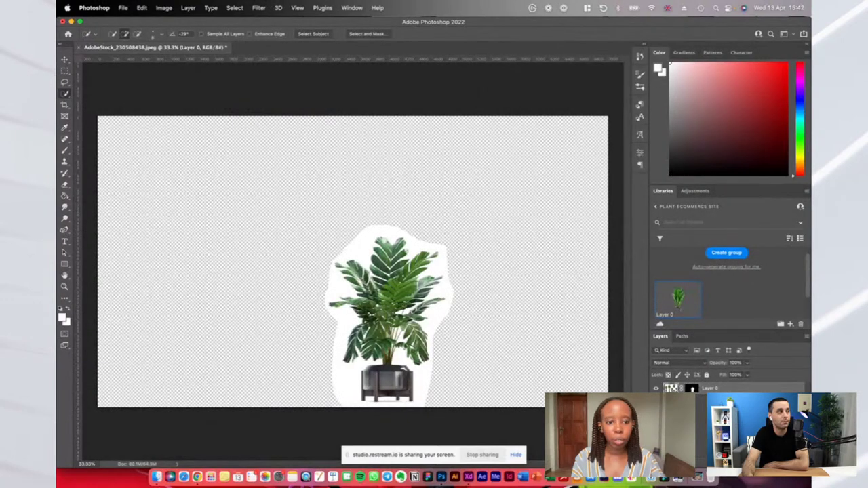
# Select the white area surrounding the isolated plant with Color Range using sampled colors
pyautogui.click(258, 7)
pyautogui.moveTo(235, 7)
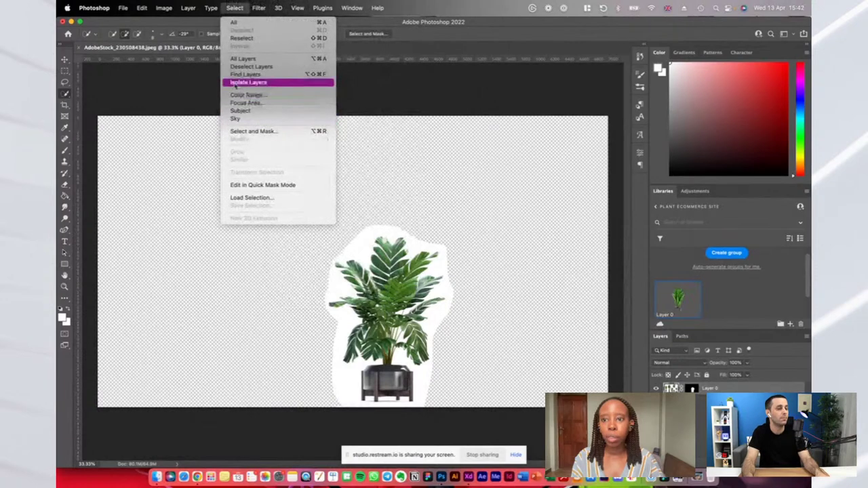
pyautogui.click(246, 95)
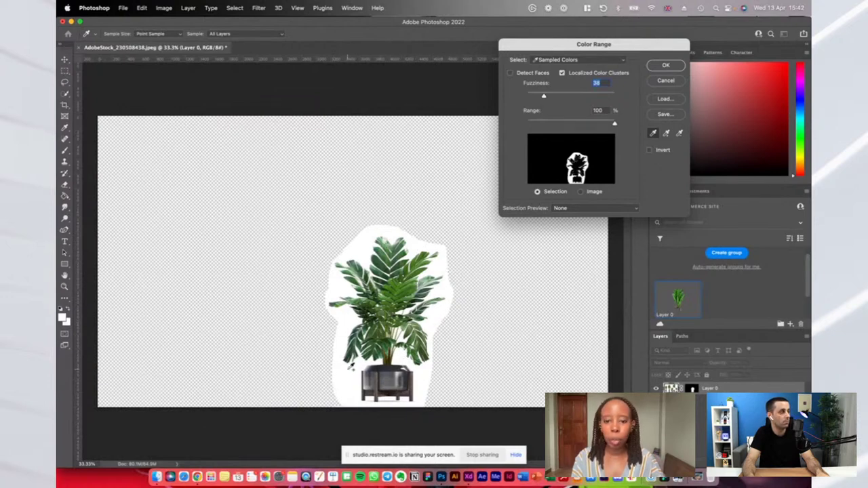
pyautogui.click(663, 65)
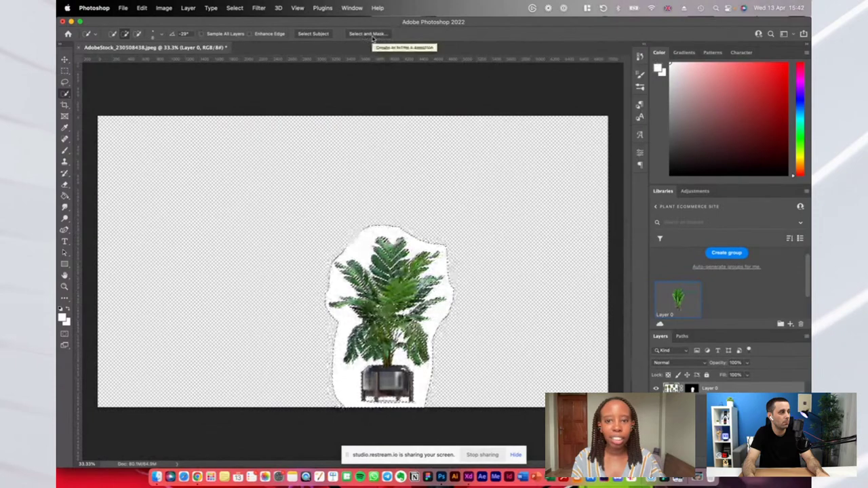
# Mask out the selected white background with Select and Mask, keeping only the plant with Smooth at 17
pyautogui.click(370, 35)
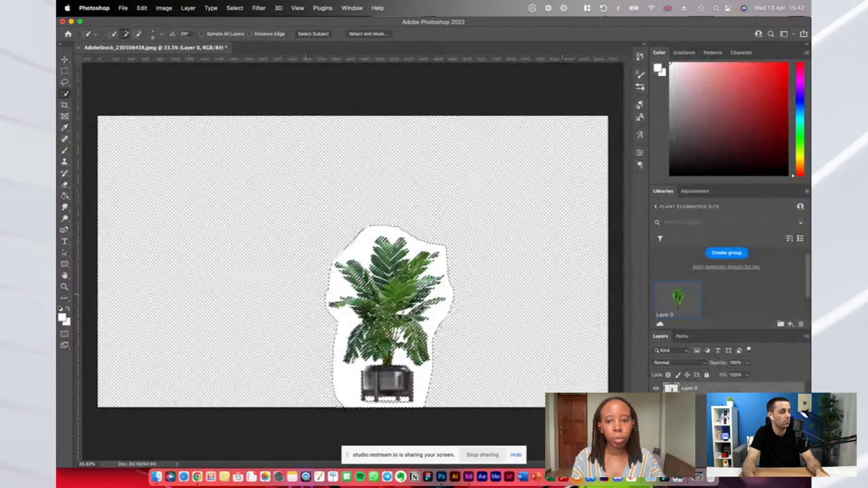
pyautogui.click(358, 35)
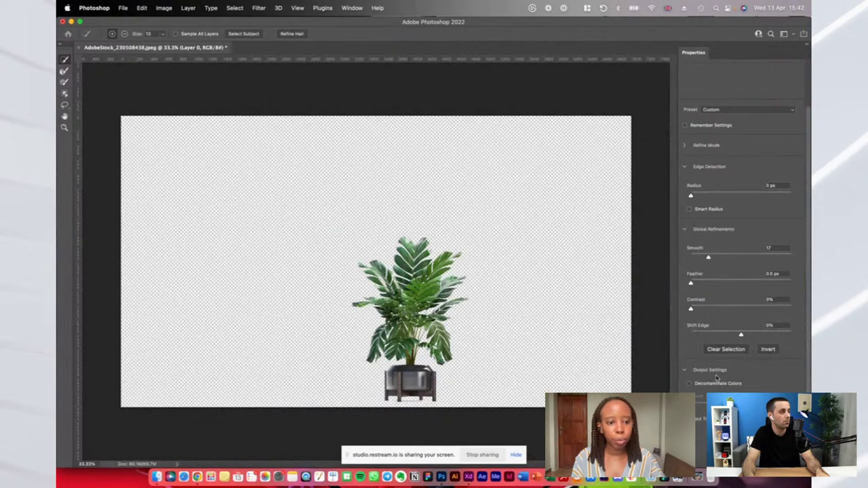
pyautogui.moveTo(708, 258); pyautogui.dragTo(708, 258)
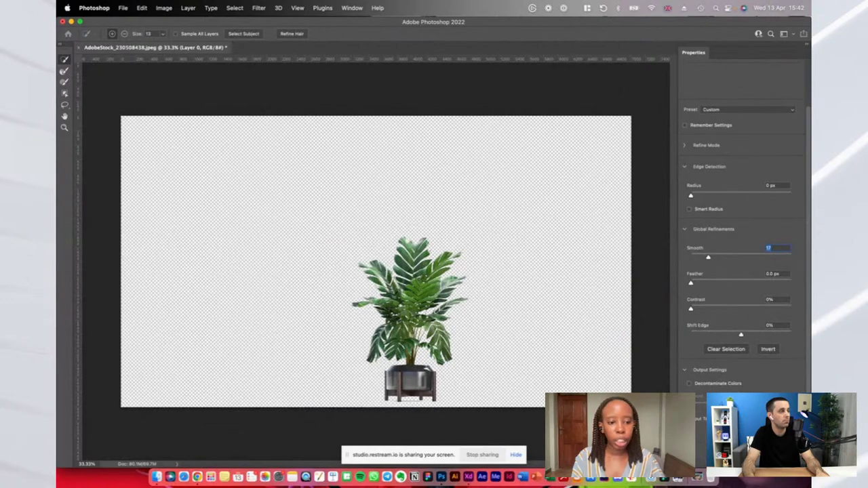
pyautogui.press('Return')
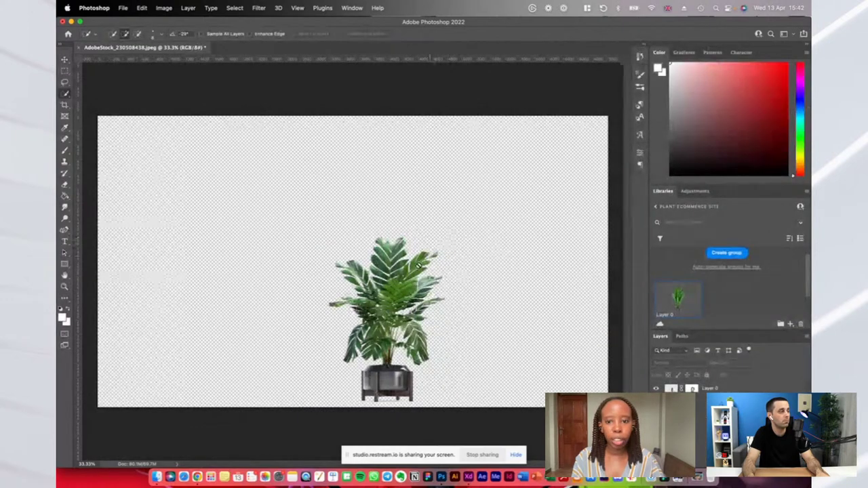
# Apply the layer mask to the plant layer and add the cutout to the Plant Ecommerce Site library
pyautogui.press('v')
pyautogui.click(703, 389)
pyautogui.click(691, 390)
pyautogui.rightClick(690, 389)
pyautogui.click(711, 399)
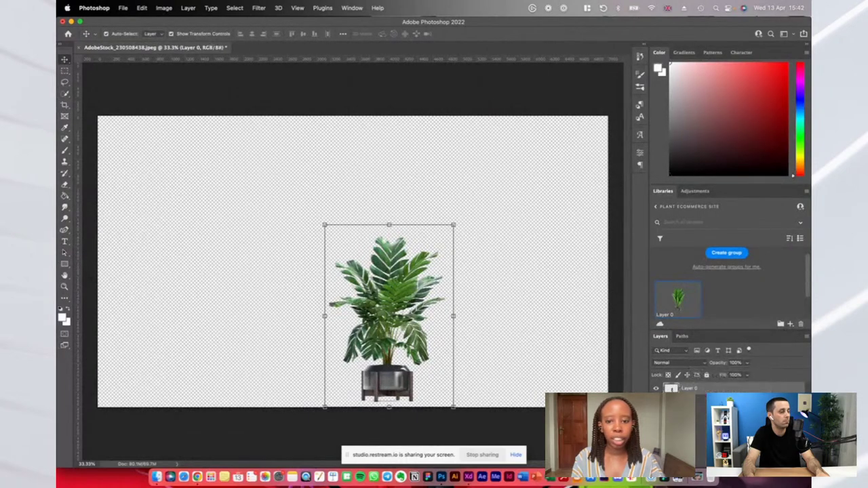
pyautogui.moveTo(673, 389); pyautogui.dragTo(733, 290)
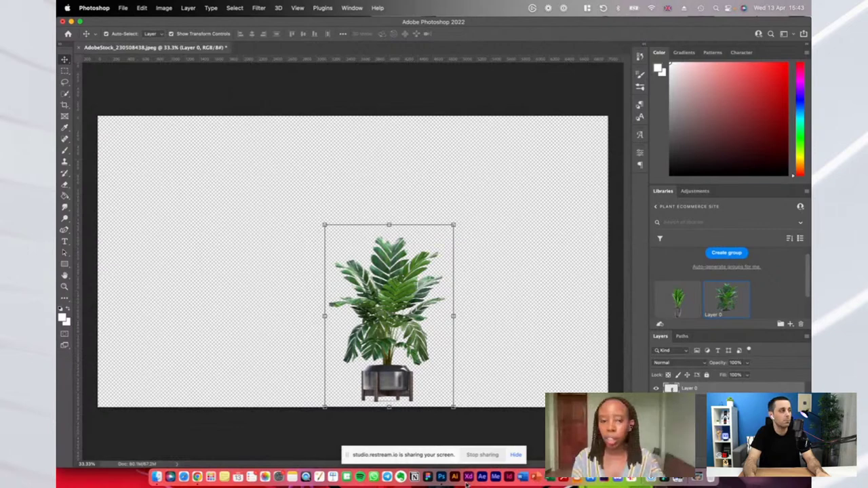
# Switch to Adobe XD and change the product name under the second arch to "Amazonian Wildflower"
pyautogui.click(468, 478)
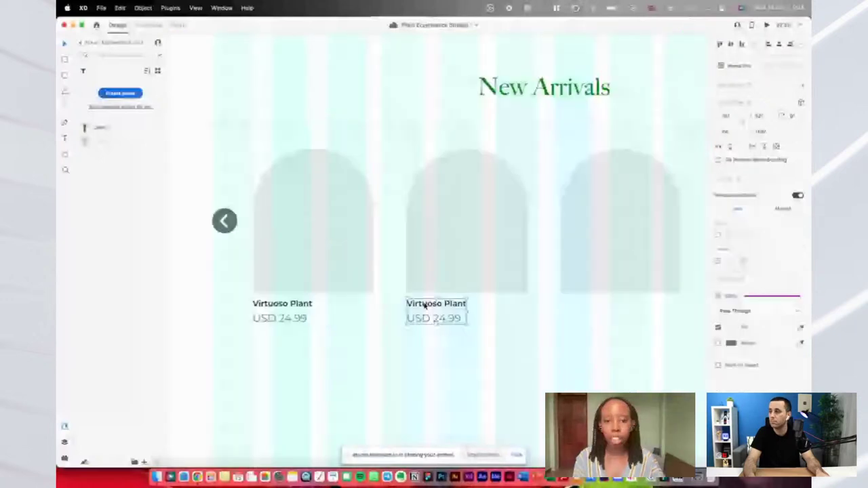
pyautogui.doubleClick(425, 304)
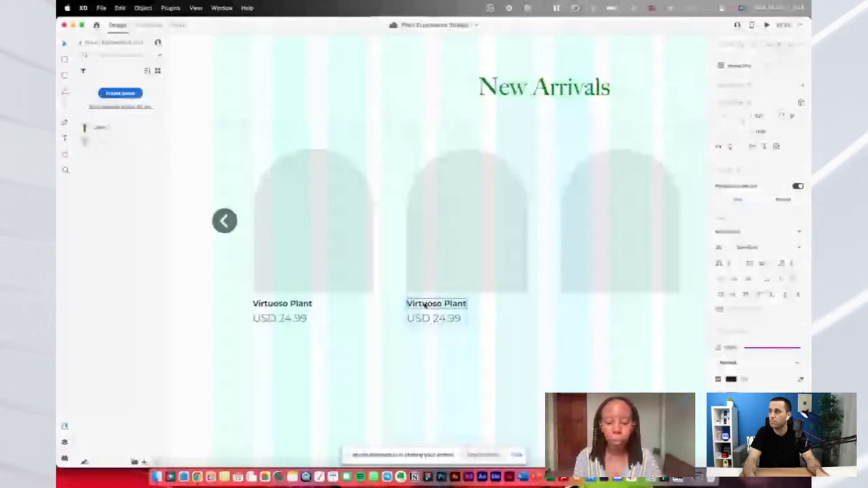
pyautogui.doubleClick(421, 303)
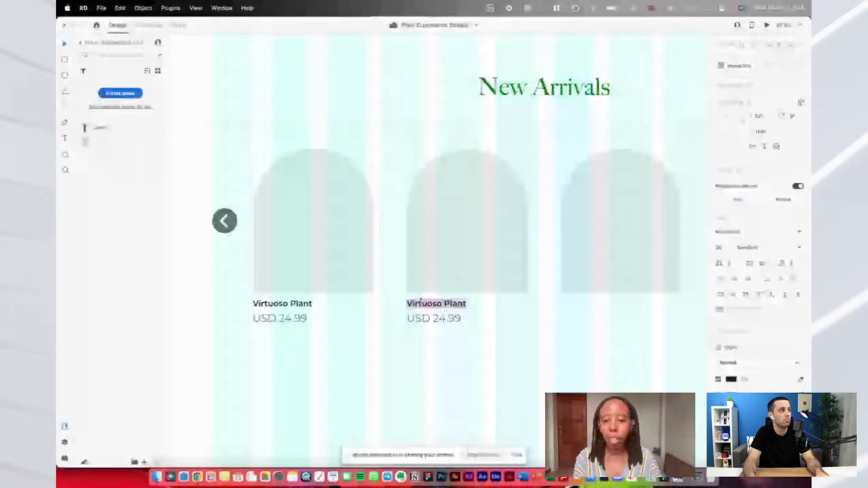
pyautogui.write('Ec')
pyautogui.press('BackSpace')
pyautogui.press('BackSpace')
pyautogui.write('C')
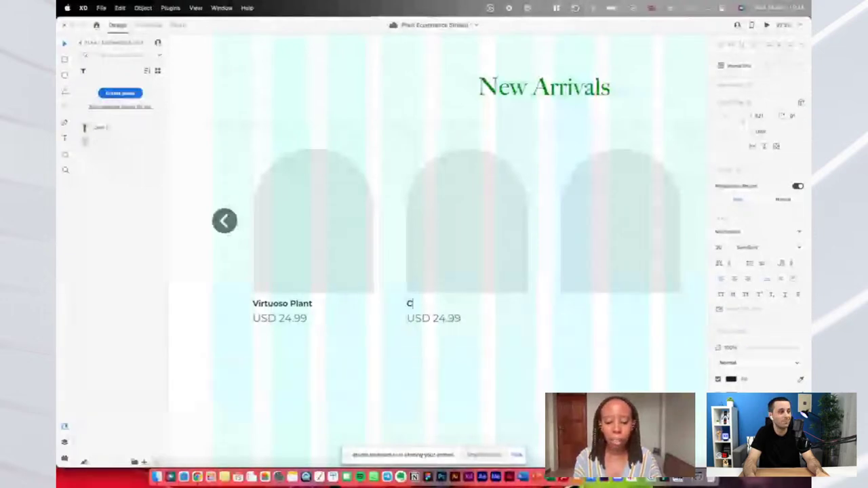
pyautogui.press('BackSpace')
pyautogui.write('Amazonian Wildflower')
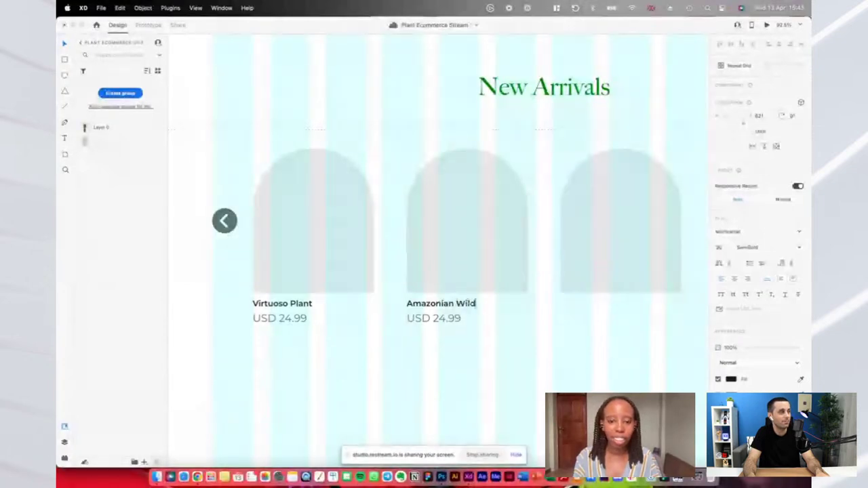
pyautogui.press('Escape')
# Change the product name under the third arch to "Gertrude Crownflower"
pyautogui.hscroll(2, 438, 251)
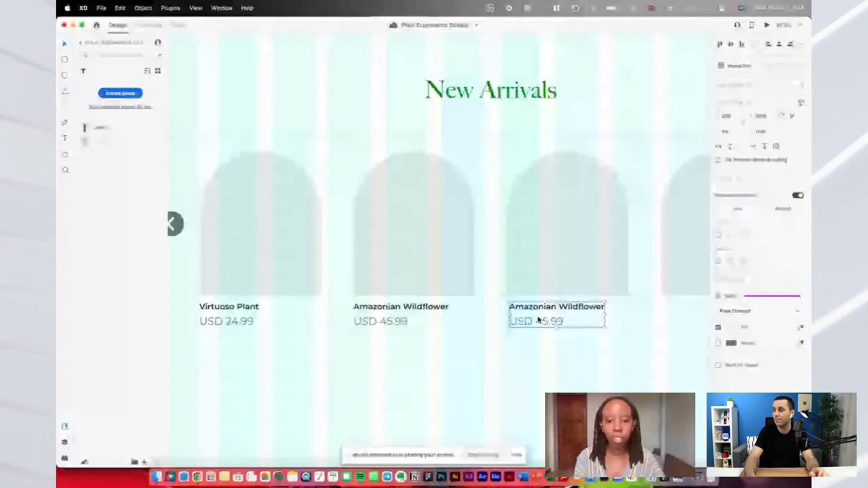
pyautogui.hscroll(1, 539, 320)
pyautogui.tripleClick(497, 313)
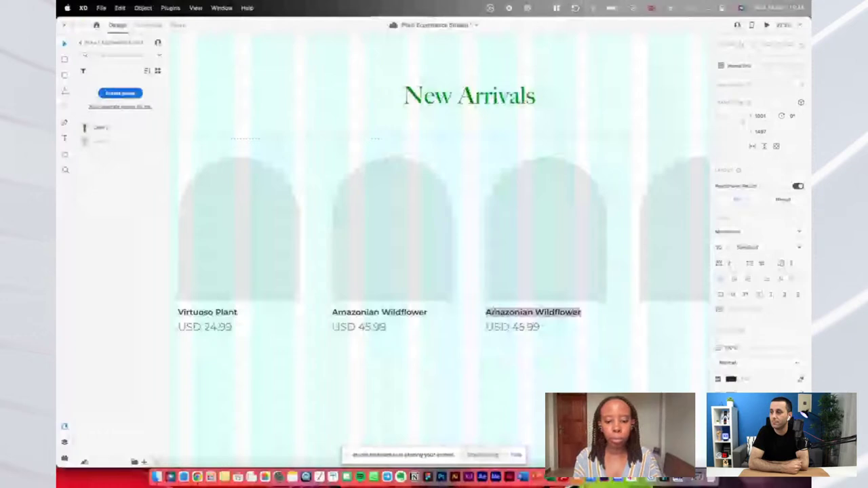
pyautogui.write('Gertrude Crown')
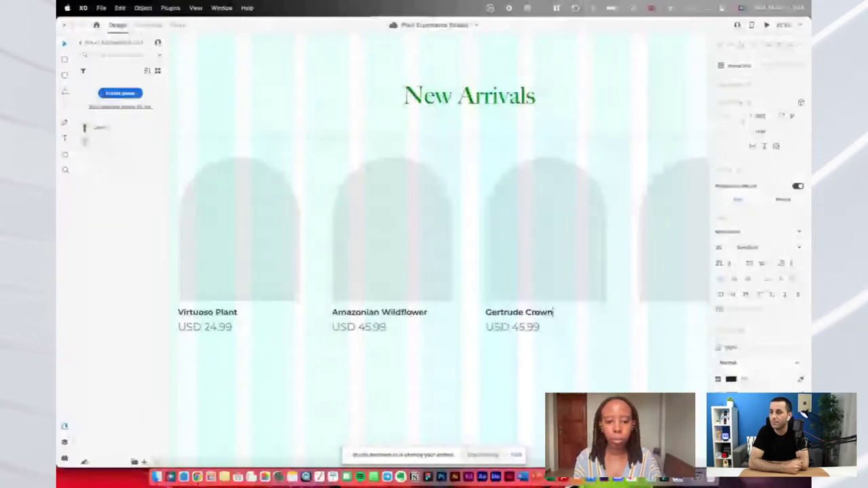
pyautogui.press('Escape')
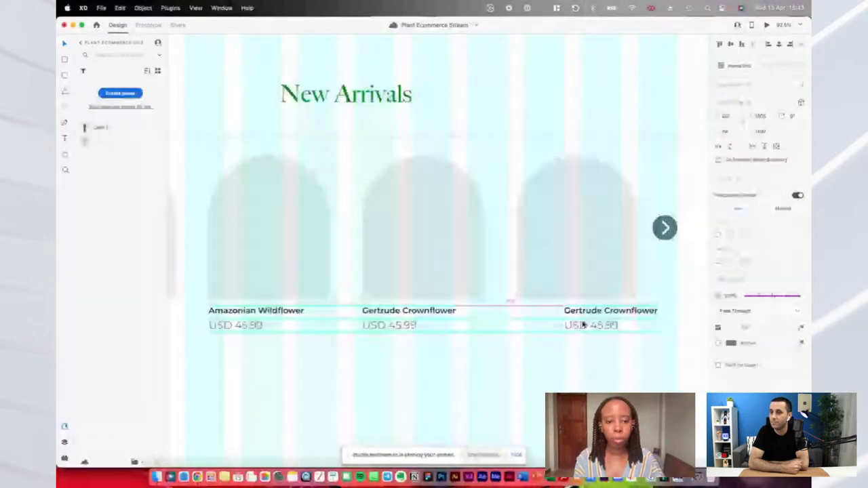
# Change the product name under the fourth arch to "Palm Leaves"
pyautogui.click(531, 314)
pyautogui.doubleClick(531, 314)
pyautogui.write('Palm')
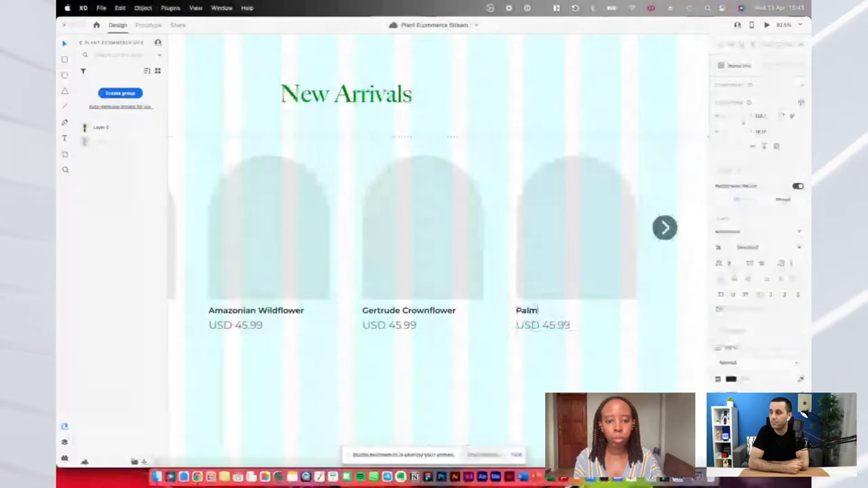
pyautogui.write(' Leaves')
pyautogui.press('Escape')
# Change the price under Gertrude Crownflower to USD 15.99
pyautogui.click(400, 326)
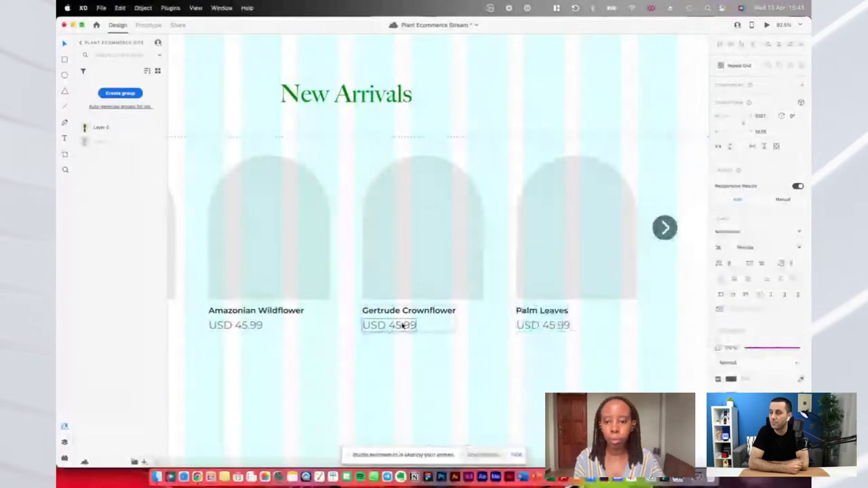
pyautogui.press('Return')
pyautogui.click(395, 325)
pyautogui.press('BackSpace')
pyautogui.write('16')
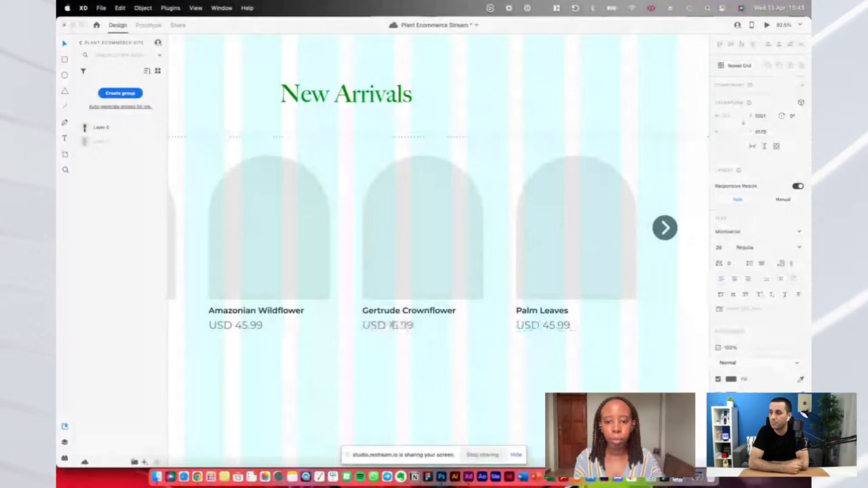
# Change the price under Palm Leaves to USD 24.86
pyautogui.click(555, 327)
pyautogui.press('Return')
pyautogui.doubleClick(554, 325)
pyautogui.write('24.99')
pyautogui.press('Escape')
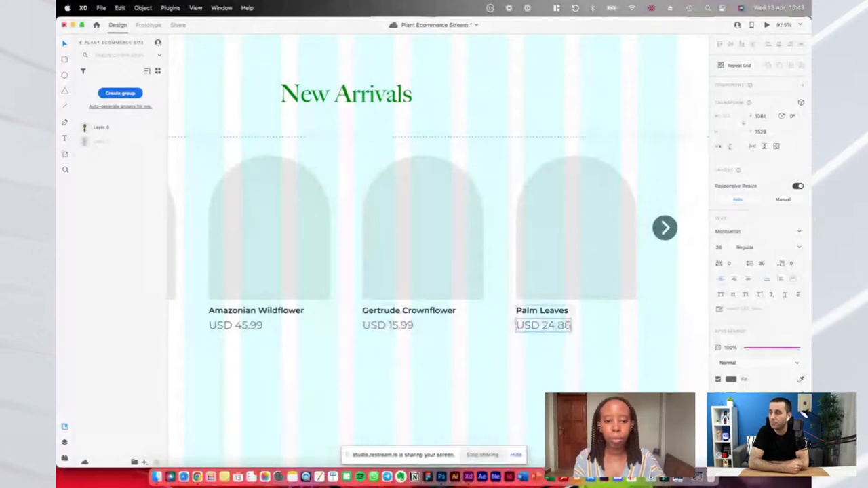
# Reopen the Plant Ecommerce Site library, try the palette yellow as the fill of all four arches, and undo that fill
pyautogui.scroll(-3, 551, 359)
pyautogui.scroll(3, 551, 359)
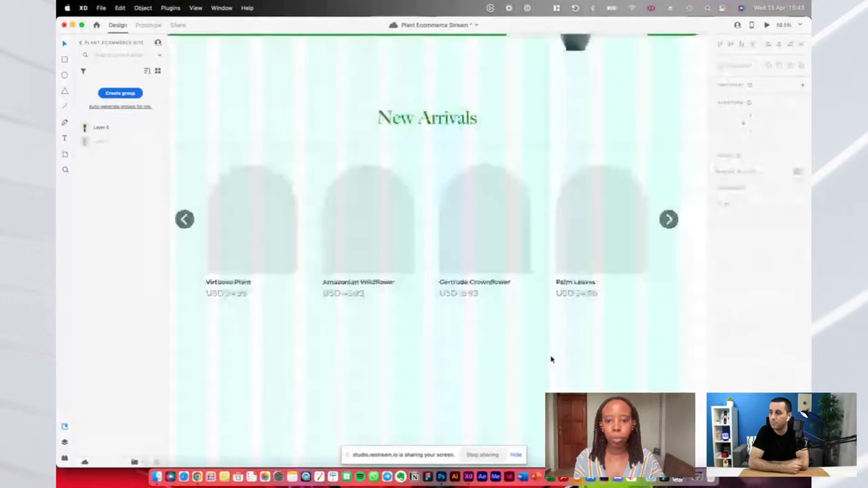
pyautogui.scroll(-3, 551, 359)
pyautogui.scroll(-5, 535, 306)
pyautogui.scroll(2, 461, 279)
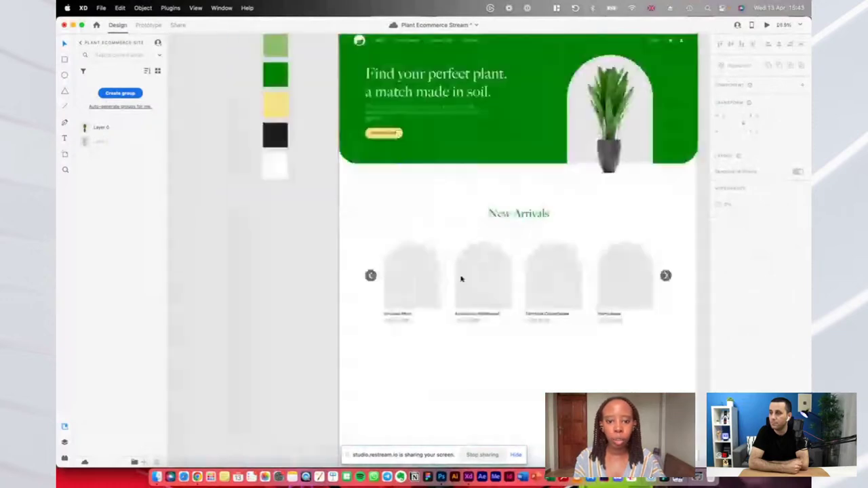
pyautogui.scroll(2, 461, 279)
pyautogui.click(411, 277)
pyautogui.hscroll(3, 625, 137)
pyautogui.click(567, 272)
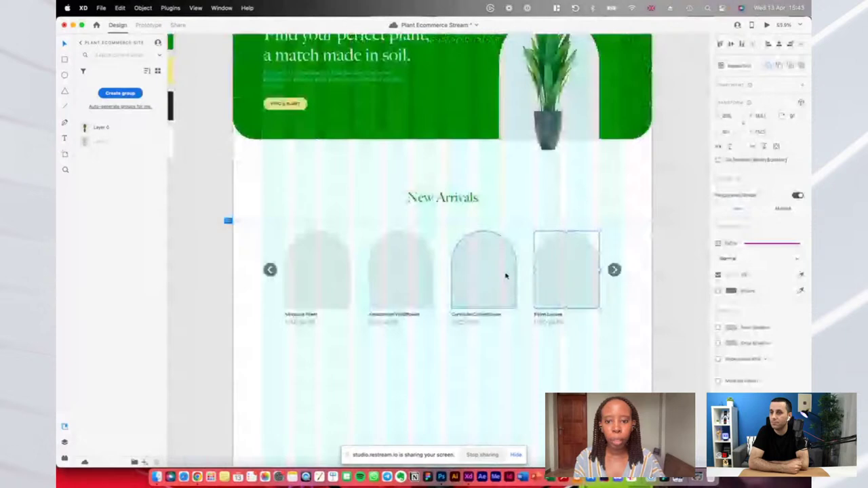
pyautogui.keyDown('shift'); pyautogui.click(505, 275); pyautogui.keyUp('shift')
pyautogui.keyDown('shift'); pyautogui.click(414, 272); pyautogui.keyUp('shift')
pyautogui.keyDown('shift'); pyautogui.click(328, 265); pyautogui.keyUp('shift')
pyautogui.scroll(-2, 251, 169)
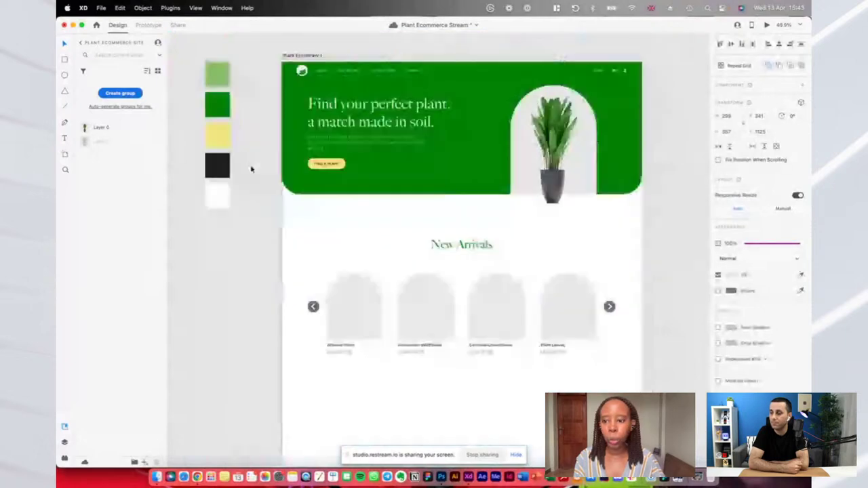
pyautogui.scroll(-2, 251, 170)
pyautogui.click(80, 42)
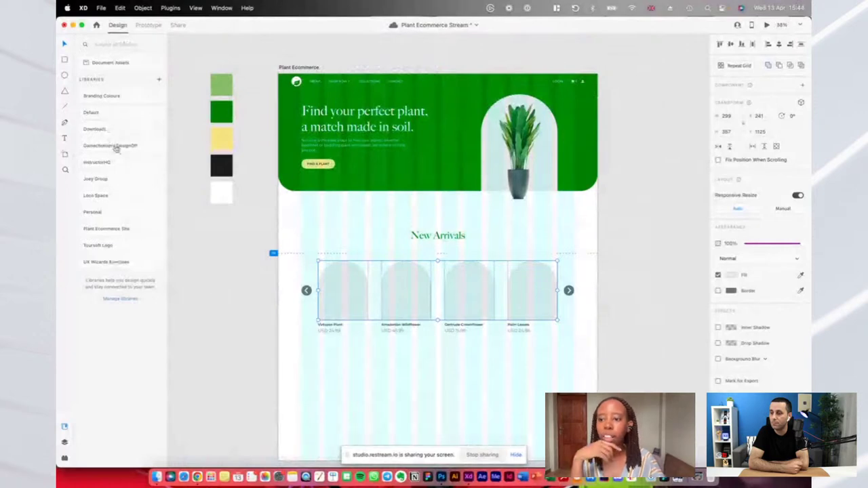
pyautogui.click(120, 231)
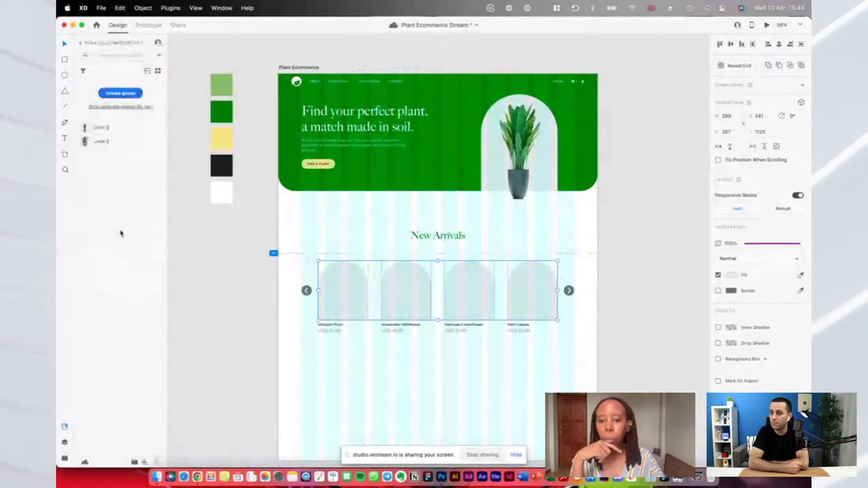
pyautogui.click(731, 275)
pyautogui.click(659, 328)
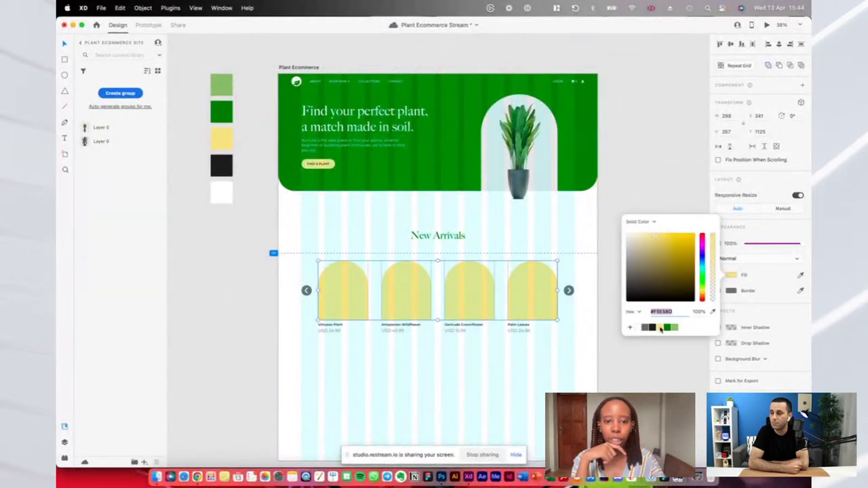
pyautogui.press('super+z')
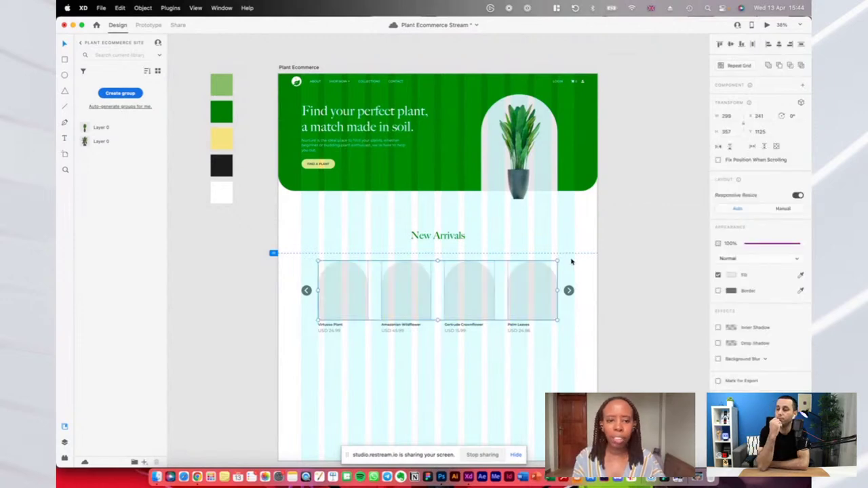
# Extend the Plant Ecommerce artboard downward to a height of 2449
pyautogui.scroll(-3, 572, 261)
pyautogui.scroll(-1, 572, 262)
pyautogui.click(531, 327)
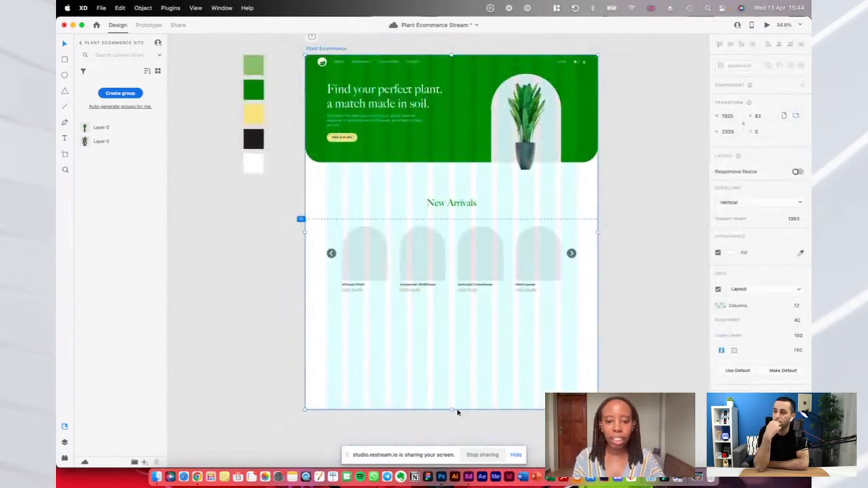
pyautogui.moveTo(452, 409); pyautogui.dragTo(452, 424)
# Draw a borderless full-width rectangle of about 1920 by 751 below the New Arrivals products
pyautogui.scroll(-3, 409, 277)
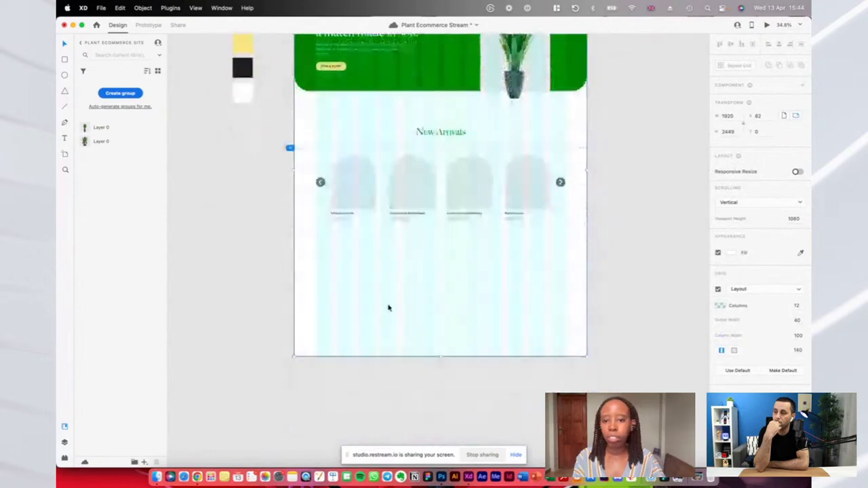
pyautogui.moveTo(294, 242)
pyautogui.mouseDown()
pyautogui.moveTo(585, 339)
pyautogui.moveTo(587, 355)
pyautogui.mouseUp()
pyautogui.click(719, 306)
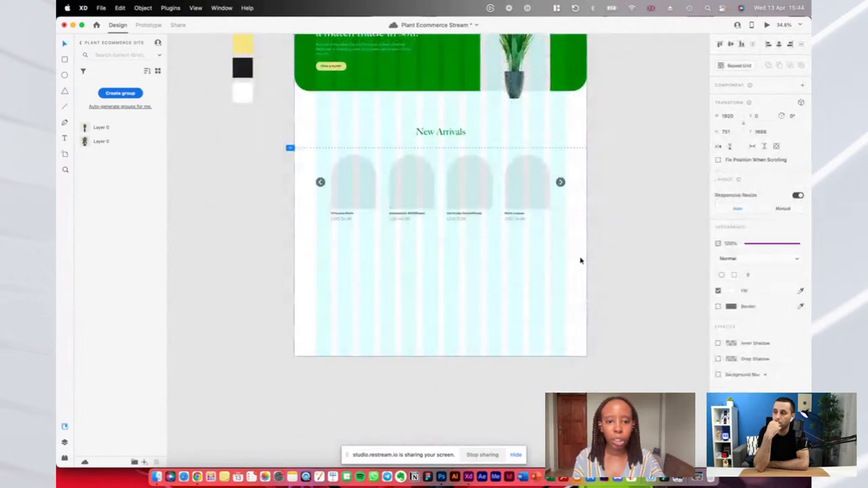
# Move the arches, product names, prices and arrows together up toward the New Arrivals heading, to Y 1068
pyautogui.scroll(2, 535, 259)
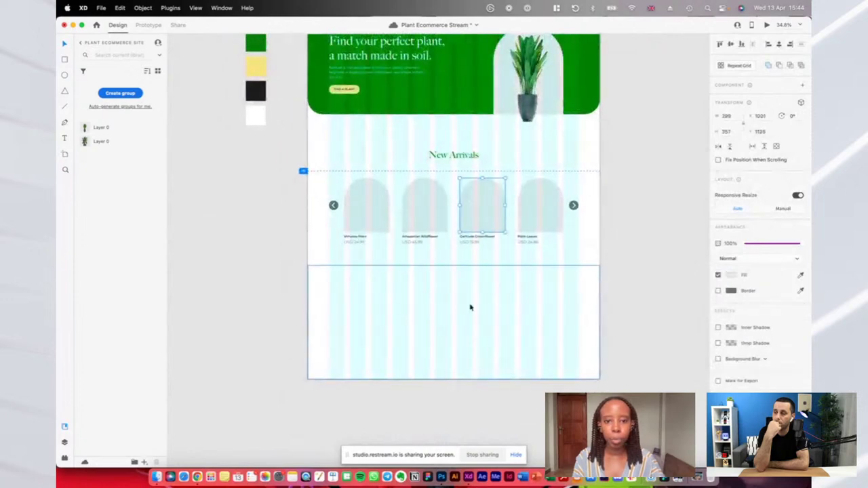
pyautogui.click(352, 217)
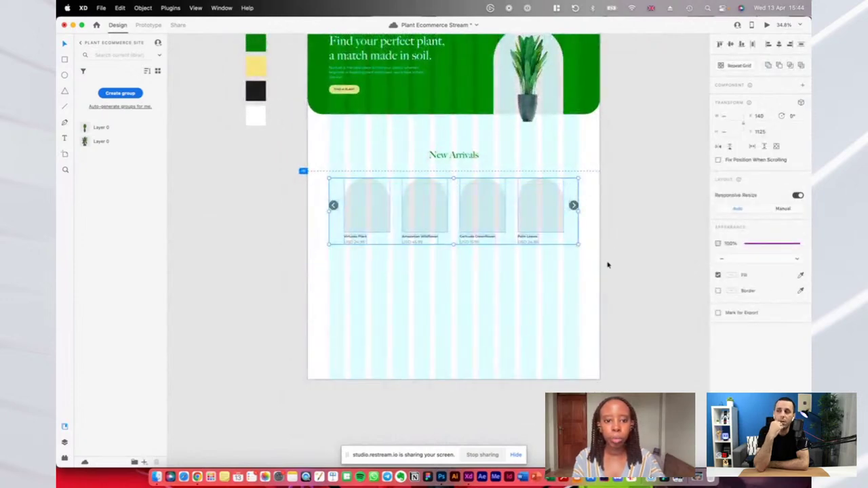
pyautogui.hotkey('shift', 'Up')
pyautogui.hotkey('shift', 'Up')
pyautogui.hotkey('shift', 'Up')
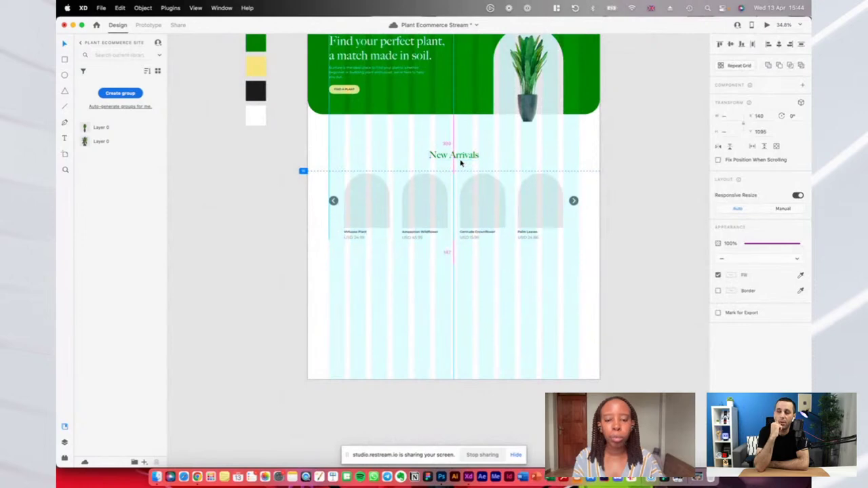
pyautogui.press('Up')
pyautogui.press('Up')
pyautogui.press('Up')
pyautogui.press('Up')
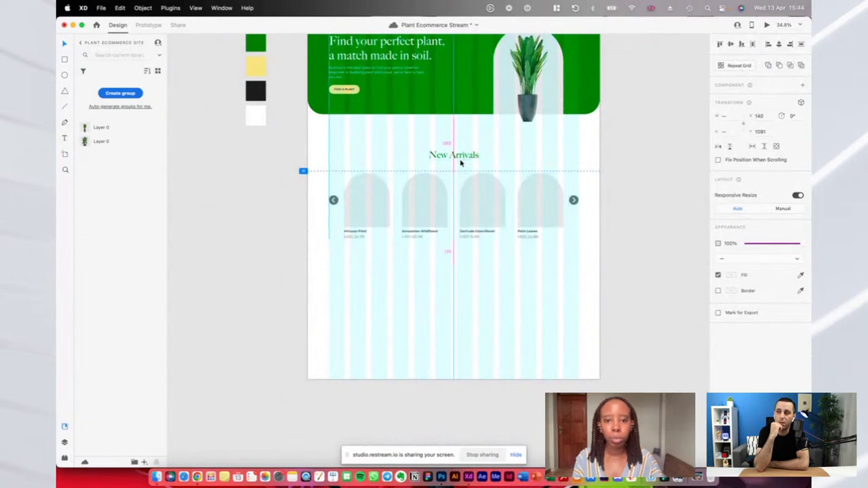
pyautogui.hotkey('shift', 'Up')
pyautogui.press('Up')
pyautogui.press('Up')
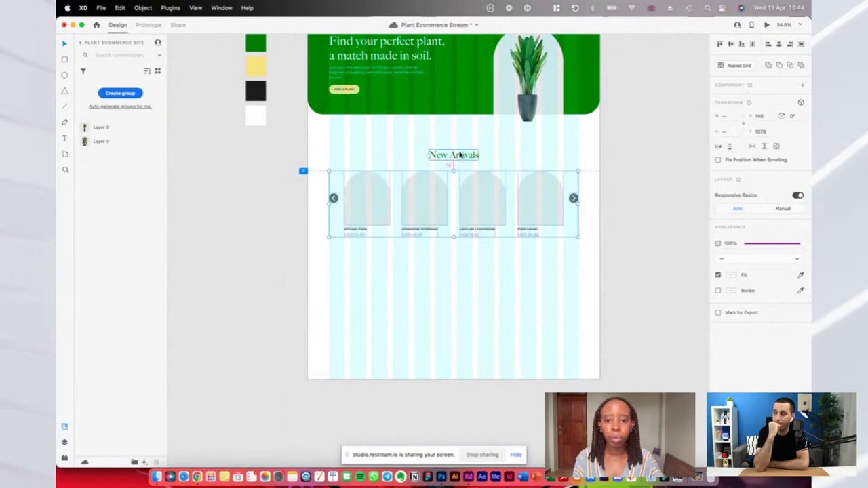
pyautogui.scroll(1, 460, 155)
pyautogui.press('Up')
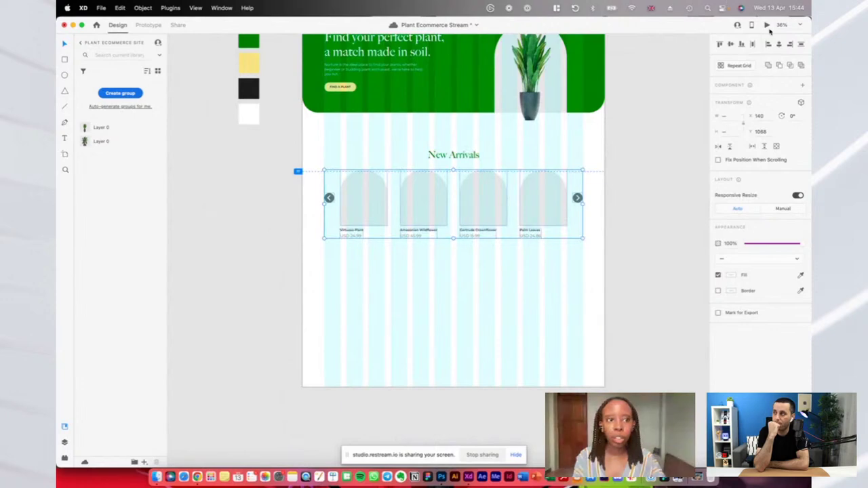
# Preview the page, check the spacing of the New Arrivals section, and close the preview
pyautogui.click(768, 26)
pyautogui.scroll(-5, 560, 310)
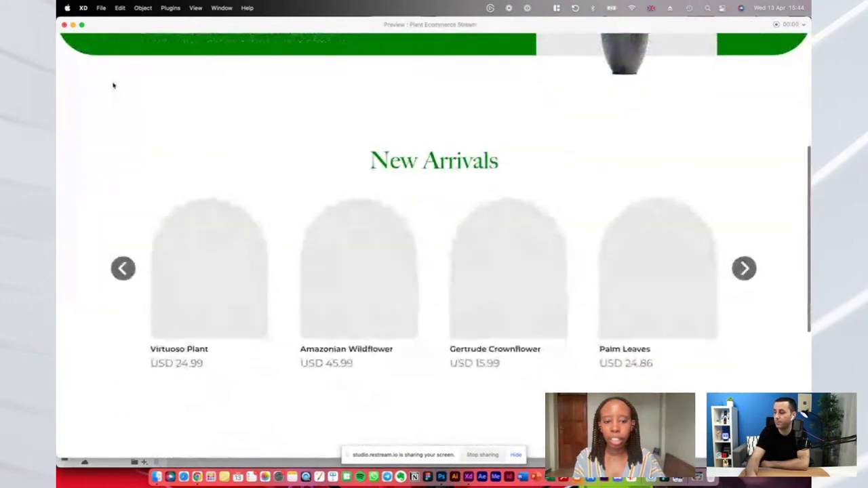
pyautogui.click(64, 25)
# Change the fill of both carousel arrow circles to the palette's light green
pyautogui.click(358, 168)
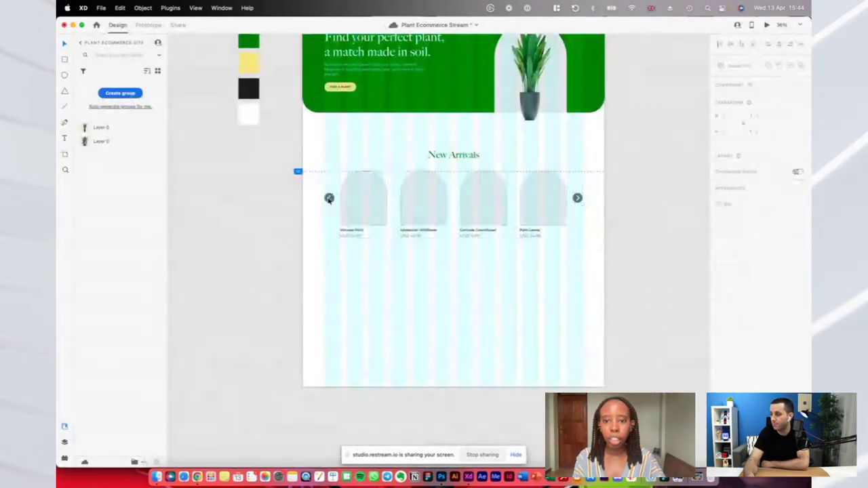
pyautogui.click(329, 198)
pyautogui.keyDown('shift'); pyautogui.click(578, 198); pyautogui.keyUp('shift')
pyautogui.click(731, 275)
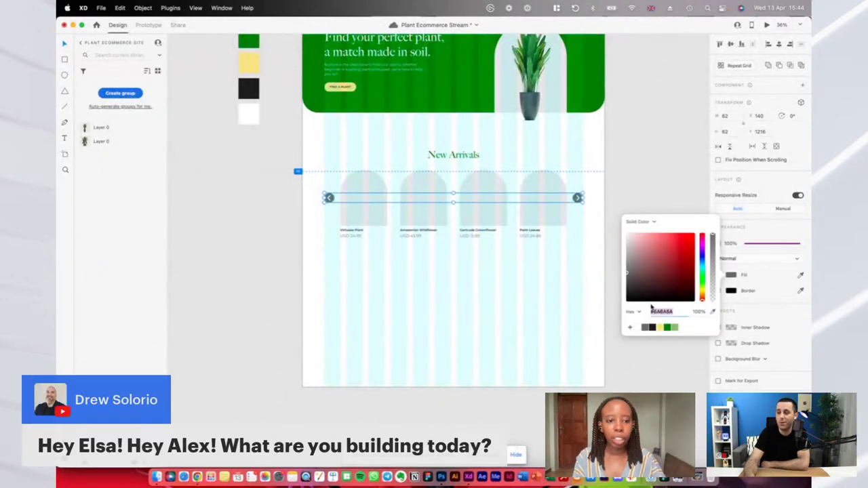
pyautogui.click(660, 329)
pyautogui.scroll(3, 574, 209)
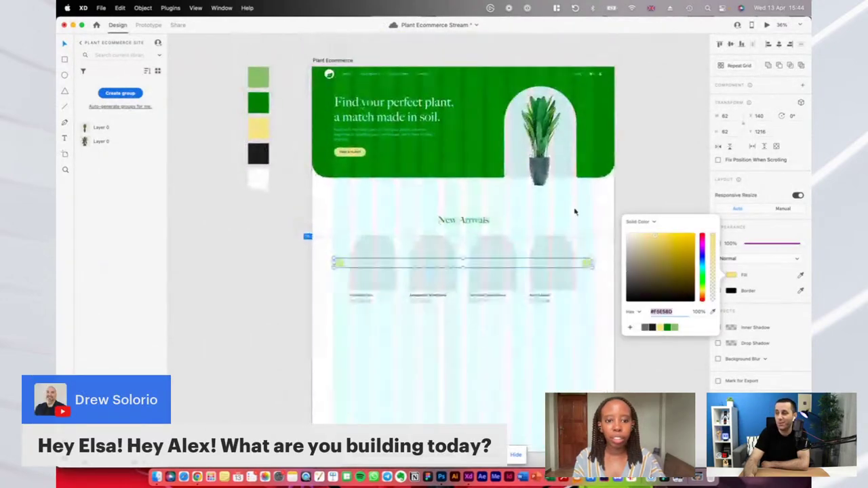
pyautogui.click(677, 329)
pyautogui.click(688, 167)
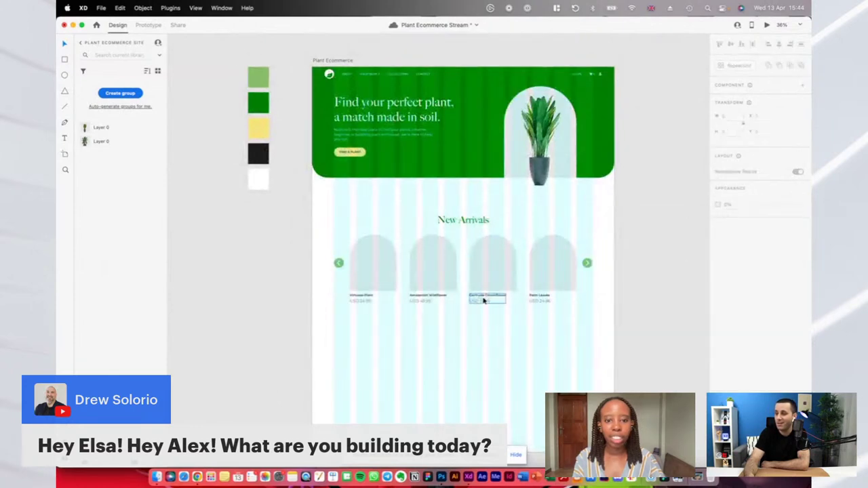
# Fill the full-width rectangle below the carousel with the palette black and lighten it to dark grey #393939
pyautogui.scroll(-3, 483, 301)
pyautogui.scroll(-2, 484, 300)
pyautogui.click(484, 300)
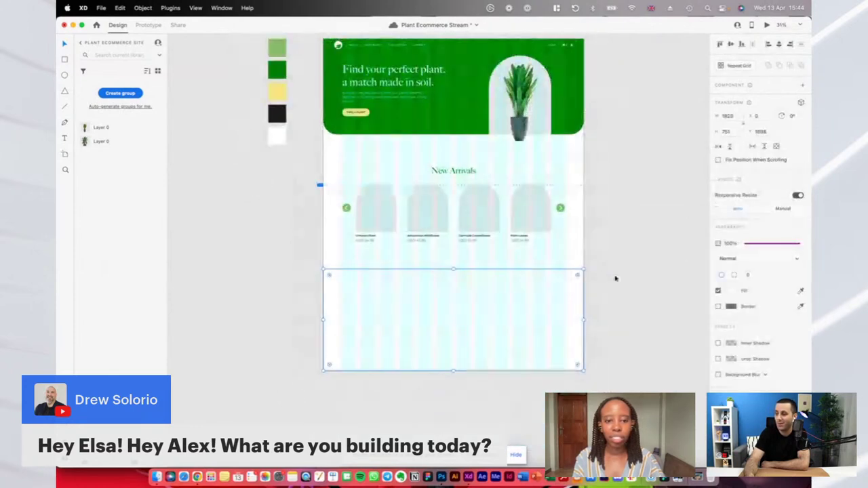
pyautogui.click(732, 292)
pyautogui.click(645, 341)
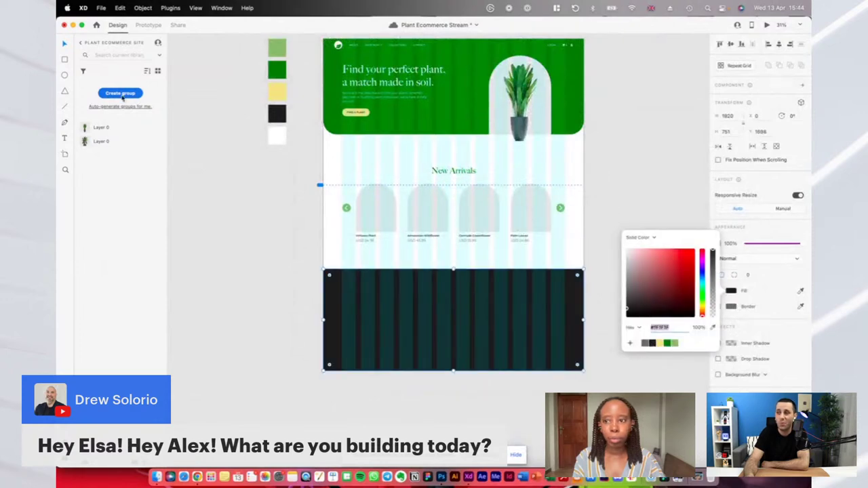
pyautogui.moveTo(646, 296); pyautogui.dragTo(609, 304)
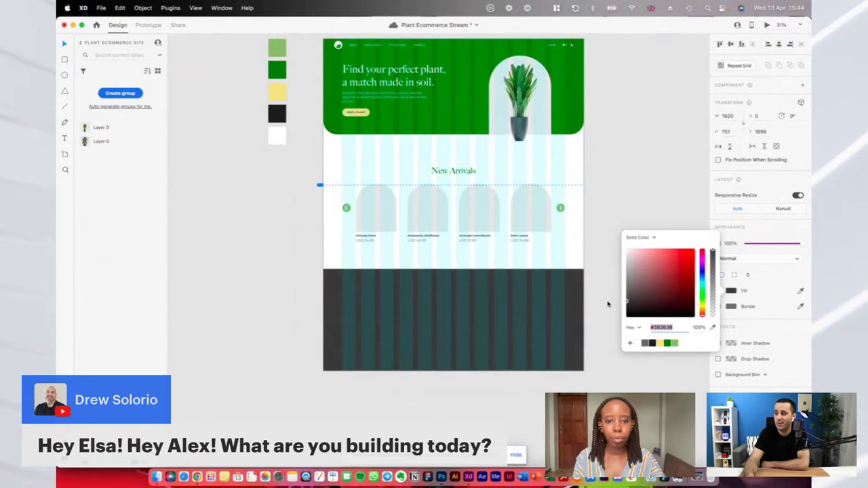
pyautogui.click(591, 226)
pyautogui.press('super+z')
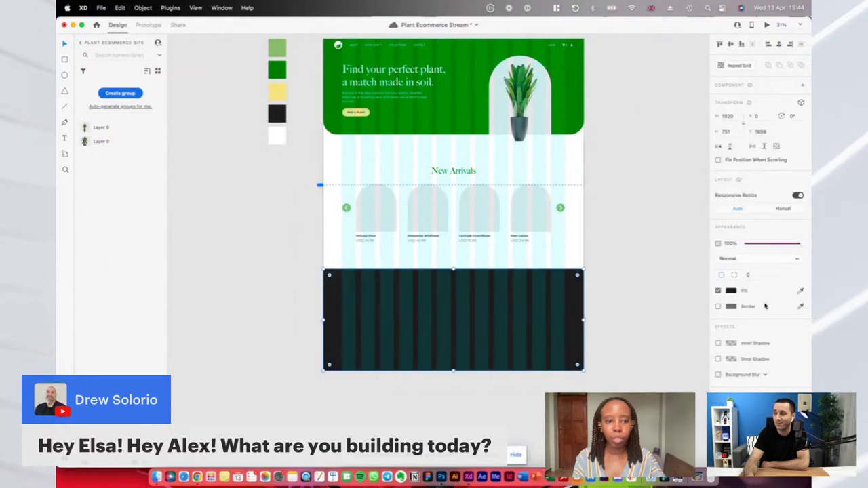
pyautogui.click(731, 291)
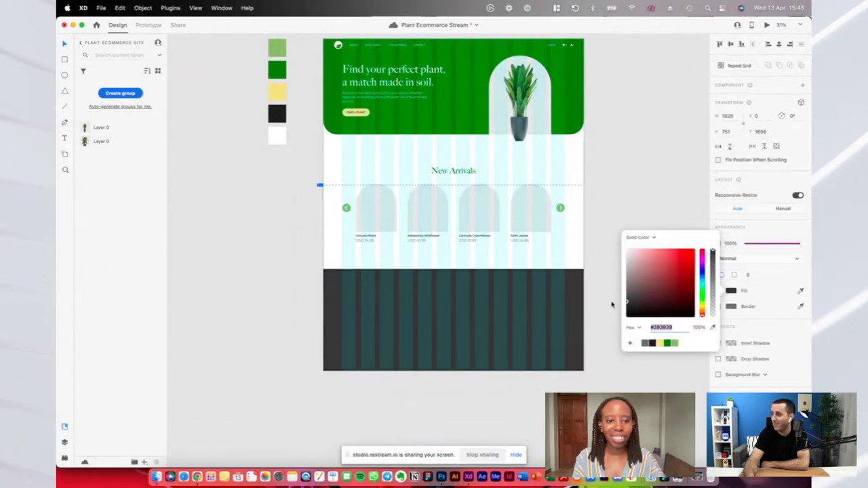
pyautogui.click(593, 264)
pyautogui.click(578, 278)
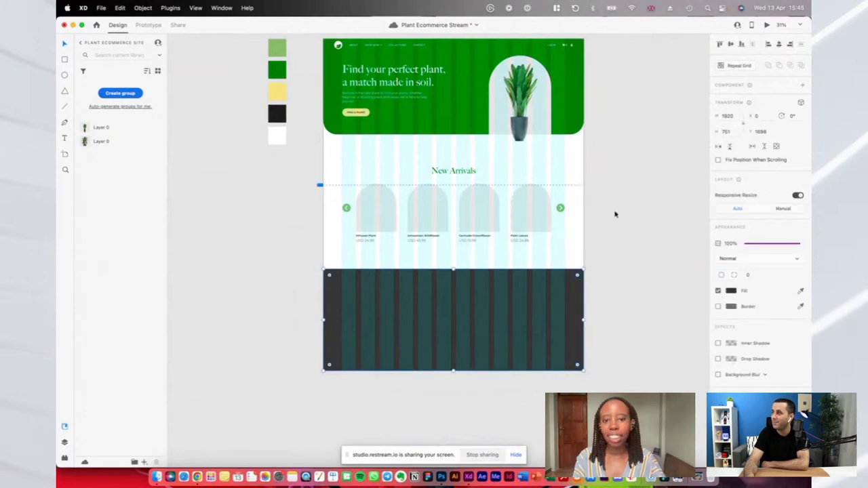
# Move the dark rectangle up closer to the product prices, to Y 1654
pyautogui.hscroll(-2, 615, 215)
pyautogui.scroll(-1, 614, 215)
pyautogui.scroll(2, 550, 300)
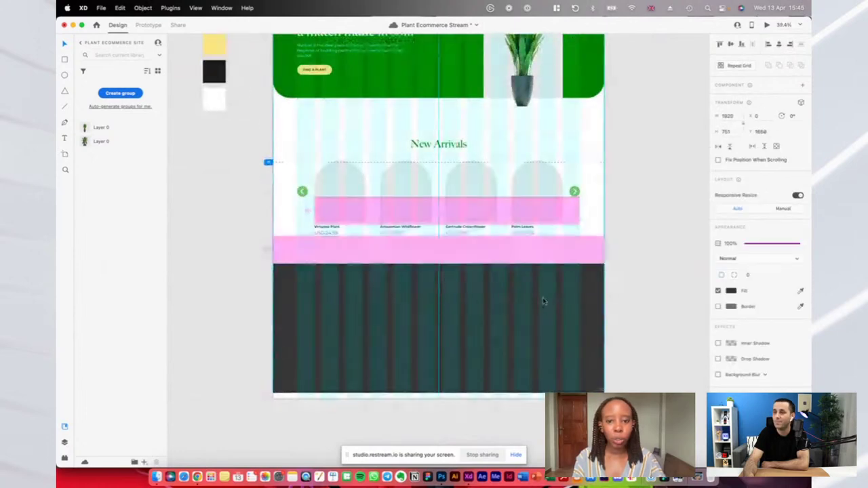
pyautogui.moveTo(500, 316); pyautogui.dragTo(486, 299)
pyautogui.hotkey('shift', 'Up')
pyautogui.hotkey('shift', 'Up')
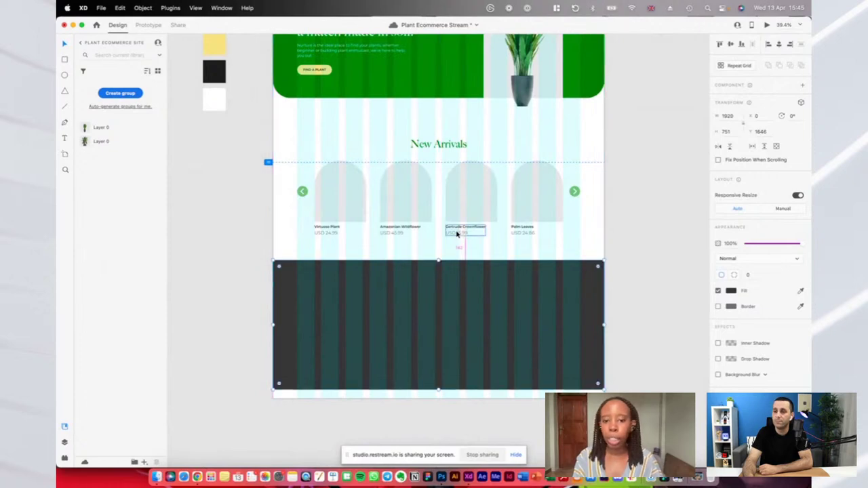
pyautogui.hotkey('shift', 'Down')
pyautogui.press('Up')
pyautogui.press('Up')
pyautogui.scroll(3, 611, 295)
pyautogui.scroll(2, 611, 296)
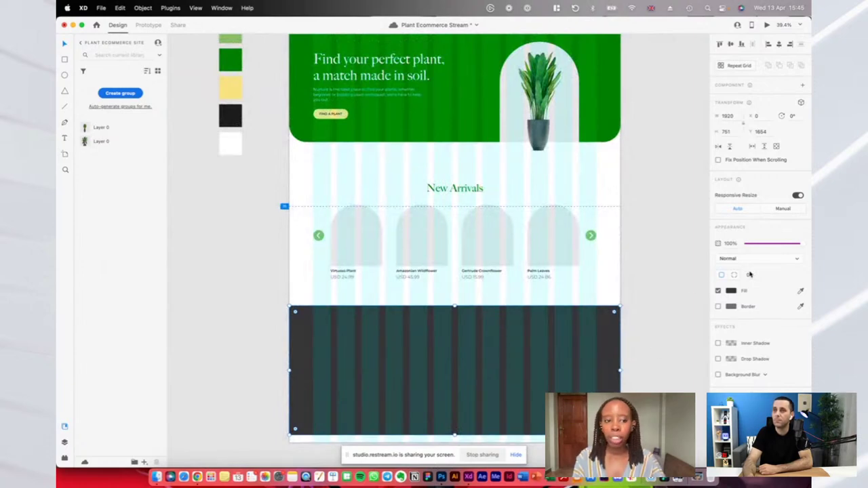
pyautogui.scroll(-4, 587, 327)
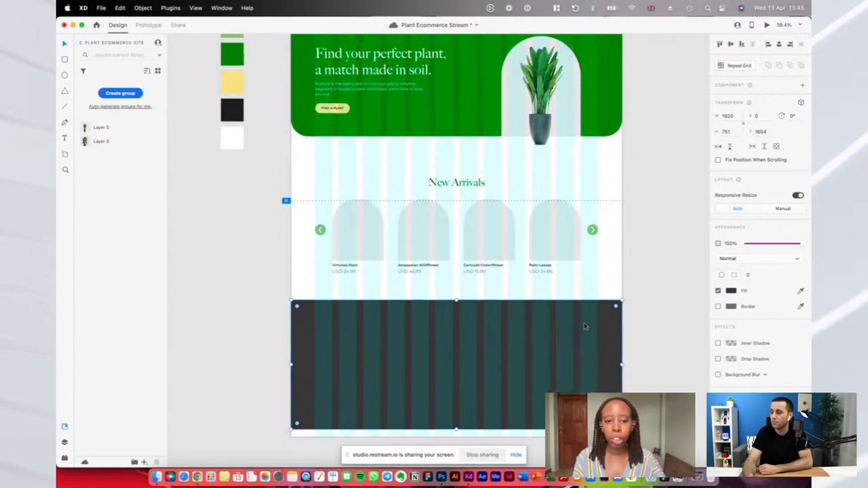
# Round only the upper-right corner of the dark full-width rectangle, keeping its other three corners square
pyautogui.moveTo(619, 259); pyautogui.dragTo(589, 282)
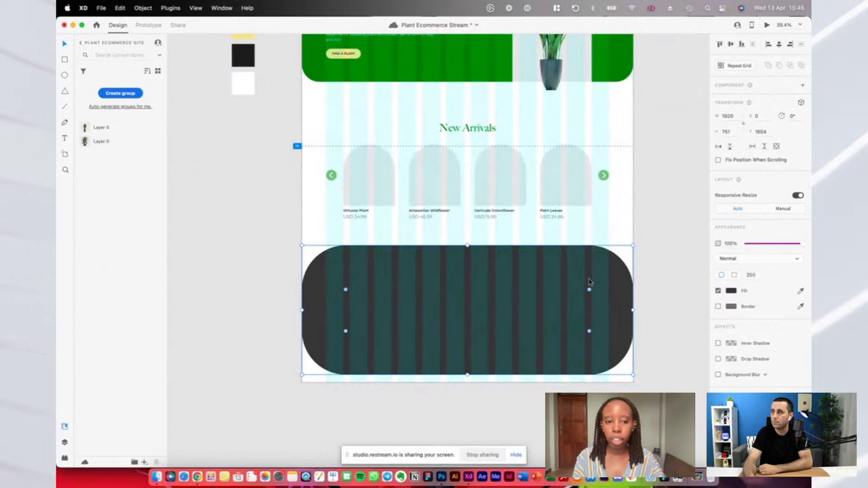
pyautogui.moveTo(589, 282); pyautogui.dragTo(625, 278)
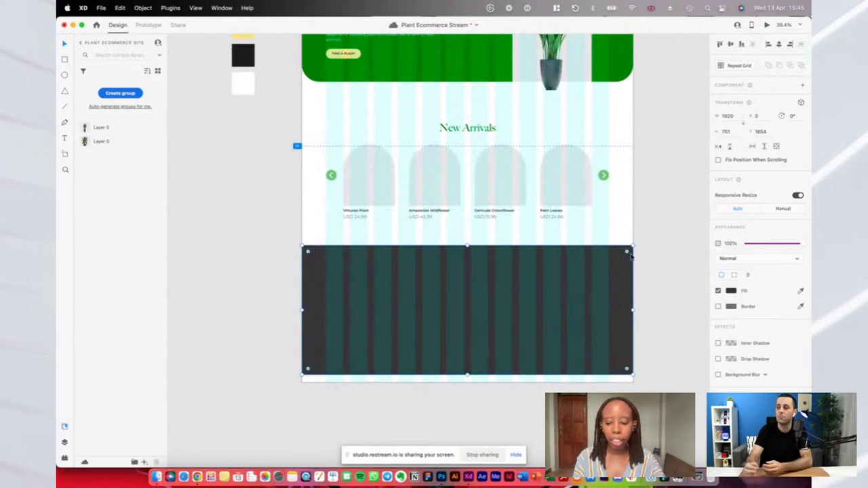
pyautogui.moveTo(623, 255); pyautogui.dragTo(601, 271)
pyautogui.click(665, 229)
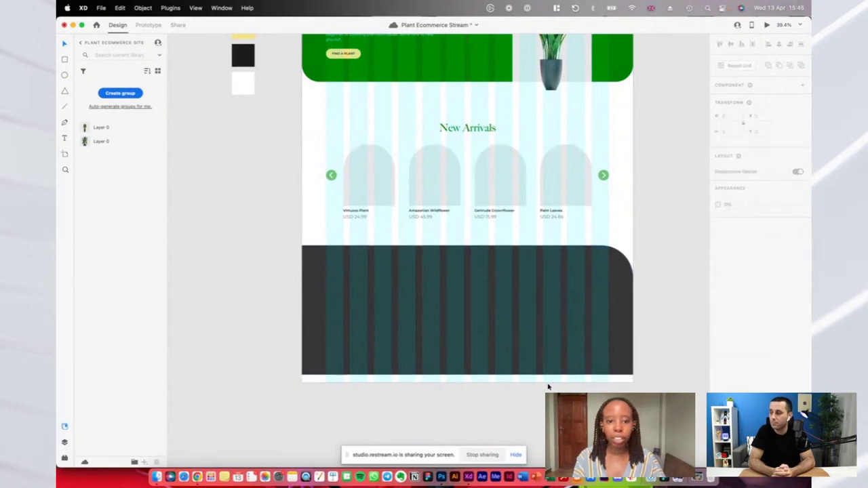
# Shorten the artboard so that it ends at the lower edge of the dark rectangle
pyautogui.click(488, 384)
pyautogui.moveTo(465, 384); pyautogui.dragTo(466, 378)
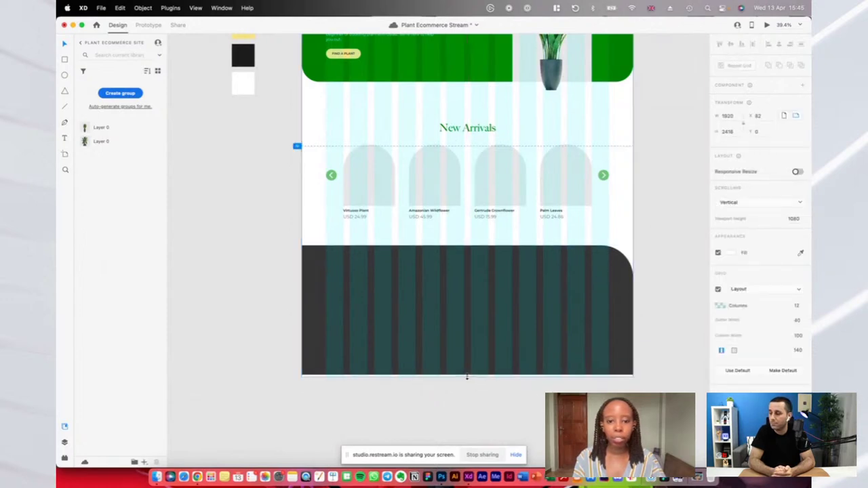
pyautogui.click(484, 396)
pyautogui.scroll(1, 483, 396)
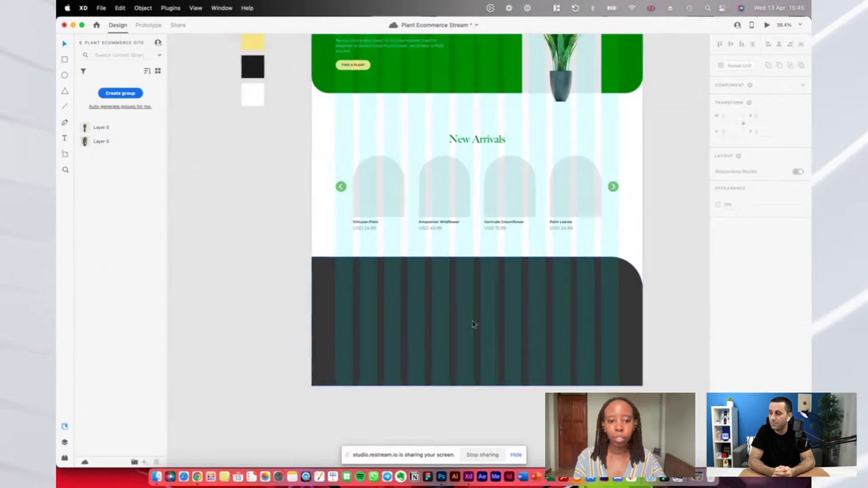
# Duplicate the hero heading into the upper part of the dark section at X 140, Y 1814
pyautogui.click(473, 324)
pyautogui.scroll(-2, 388, 258)
pyautogui.click(399, 73)
pyautogui.moveTo(401, 70); pyautogui.dragTo(398, 304)
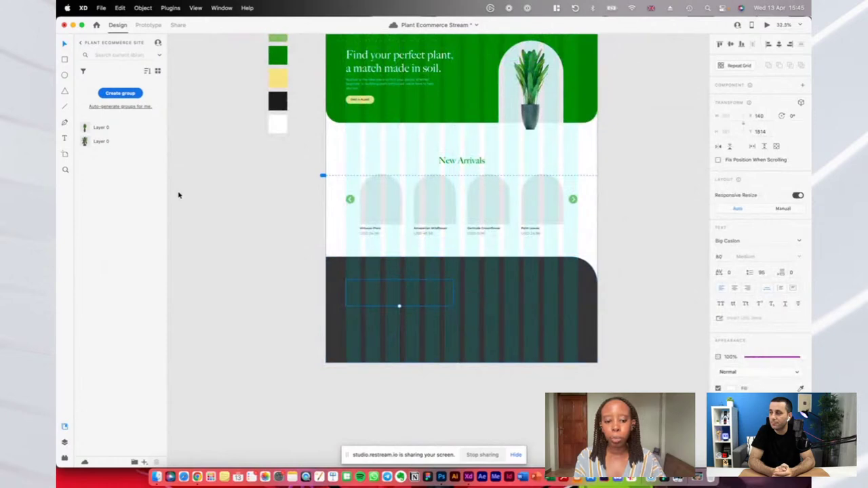
# Place the second plant image from the library over the Virtuoso Plant arch and scale it to 322 × 456
pyautogui.moveTo(83, 141); pyautogui.dragTo(363, 155)
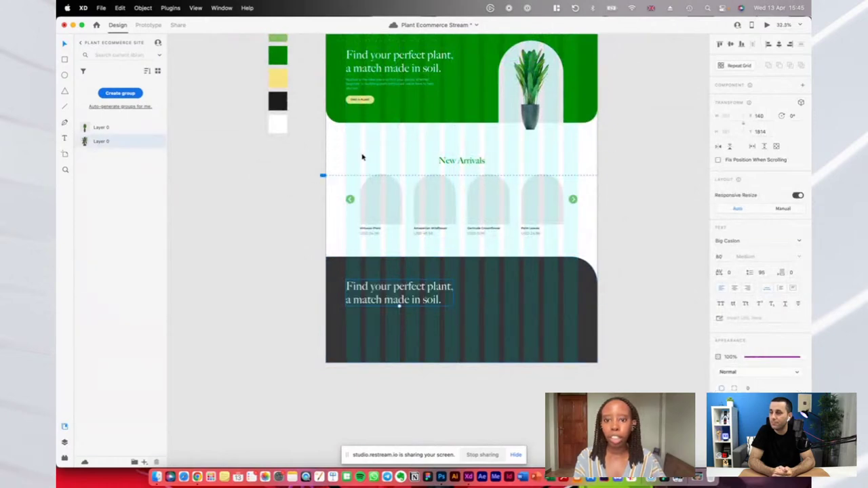
pyautogui.moveTo(612, 154); pyautogui.dragTo(395, 197)
pyautogui.scroll(5, 393, 196)
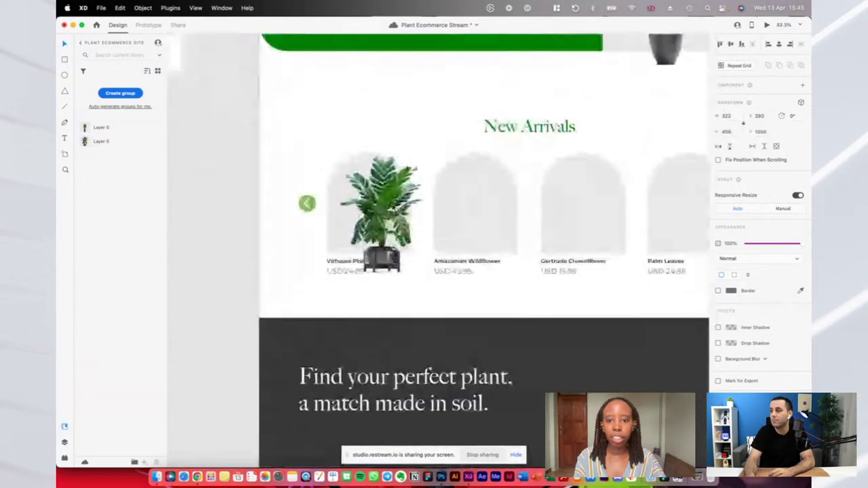
# Move the names and prices of all four products down together to about Y 1495
pyautogui.keyDown('shift'); pyautogui.click(431, 264); pyautogui.keyUp('shift')
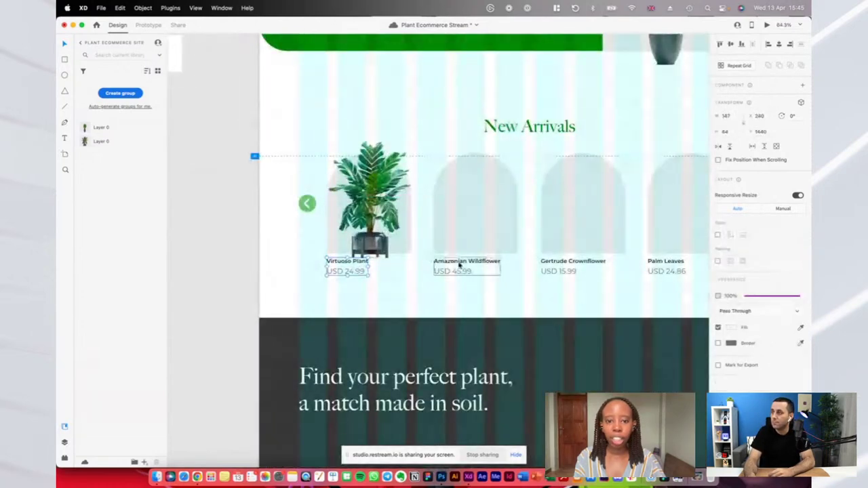
pyautogui.scroll(-2, 454, 270)
pyautogui.keyDown('shift'); pyautogui.click(552, 266); pyautogui.keyUp('shift')
pyautogui.keyDown('shift'); pyautogui.click(625, 272); pyautogui.keyUp('shift')
pyautogui.moveTo(632, 271); pyautogui.dragTo(634, 285)
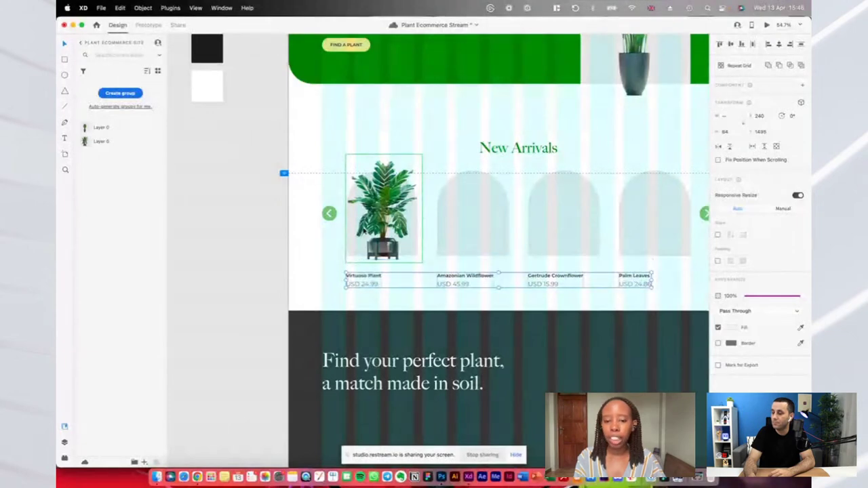
# Position the plant image over the Virtuoso Plant arch and scale it down to about 285 × 405
pyautogui.scroll(3, 377, 236)
pyautogui.moveTo(382, 201); pyautogui.dragTo(388, 205)
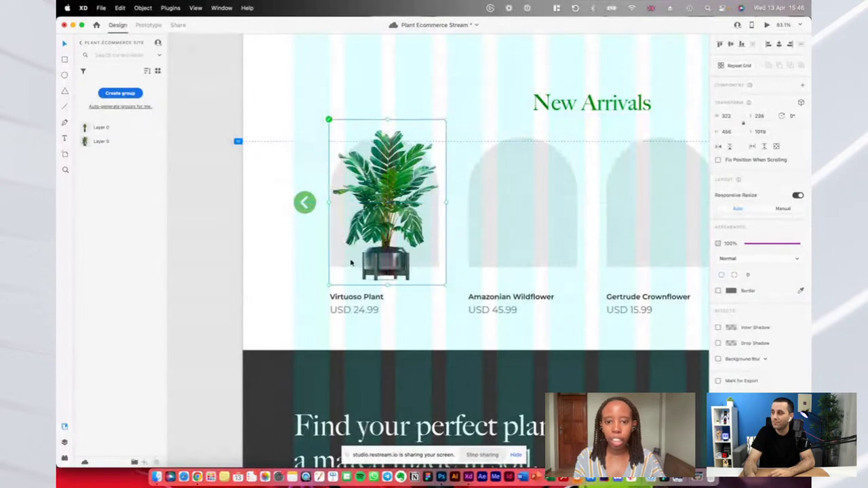
pyautogui.scroll(-5, 351, 263)
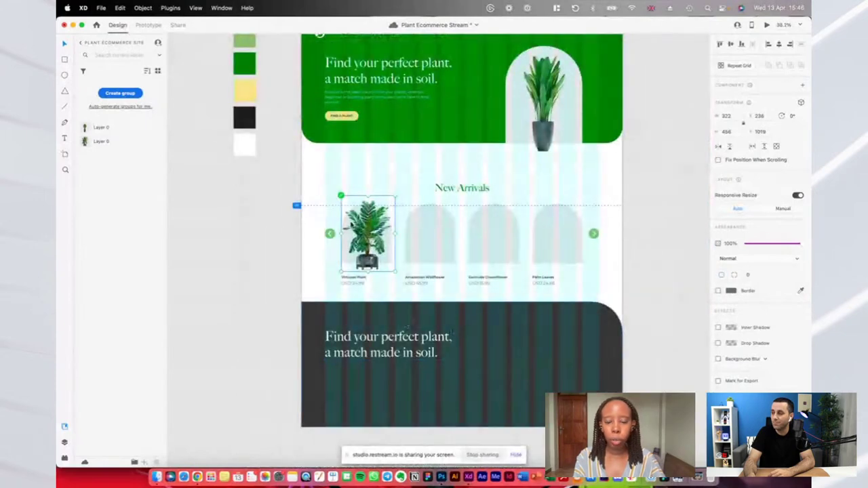
pyautogui.scroll(5, 347, 221)
pyautogui.moveTo(448, 169); pyautogui.dragTo(446, 170)
pyautogui.moveTo(405, 233); pyautogui.dragTo(406, 234)
pyautogui.moveTo(440, 174); pyautogui.dragTo(434, 178)
pyautogui.moveTo(390, 222); pyautogui.dragTo(390, 227)
pyautogui.scroll(5, 390, 227)
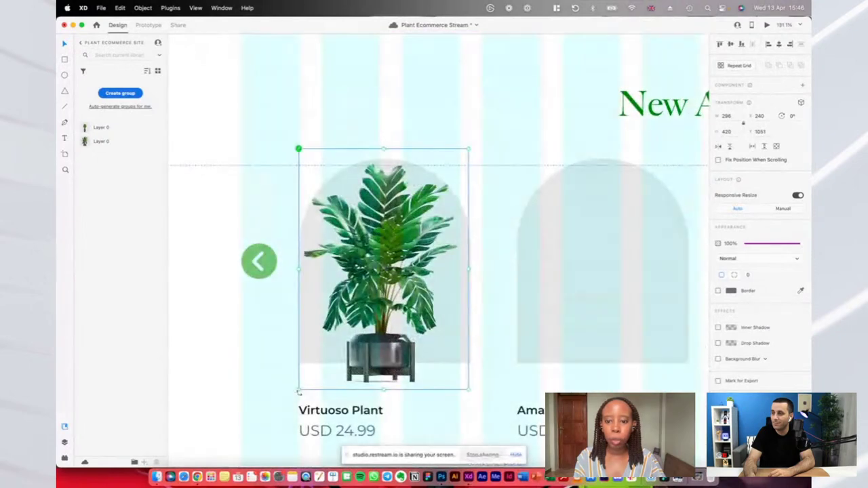
pyautogui.moveTo(298, 390); pyautogui.dragTo(305, 389)
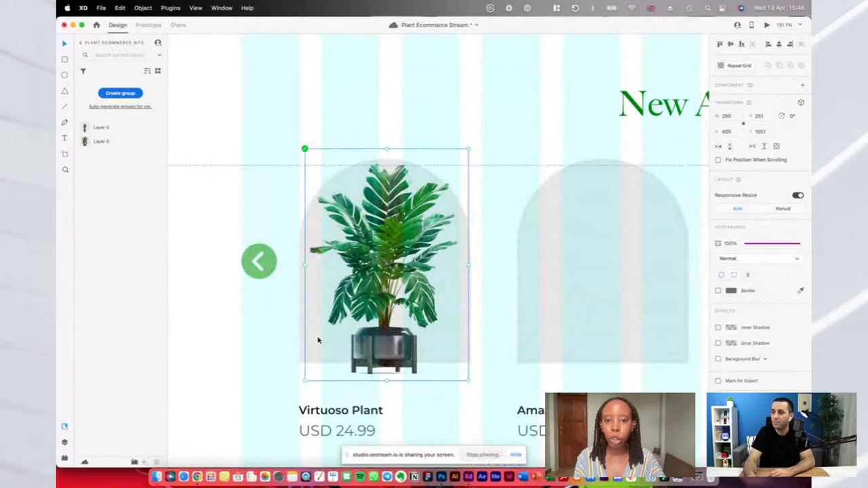
# Scale the plant image down to 271 × 385 and centre it in the first arch at X 255, Y 1068
pyautogui.scroll(-8, 319, 341)
pyautogui.scroll(2, 320, 342)
pyautogui.scroll(-3, 585, 203)
pyautogui.scroll(8, 367, 239)
pyautogui.moveTo(441, 125); pyautogui.dragTo(436, 131)
pyautogui.moveTo(392, 191); pyautogui.dragTo(392, 196)
pyautogui.press('Left')
pyautogui.press('Left')
pyautogui.press('Left')
pyautogui.press('Left')
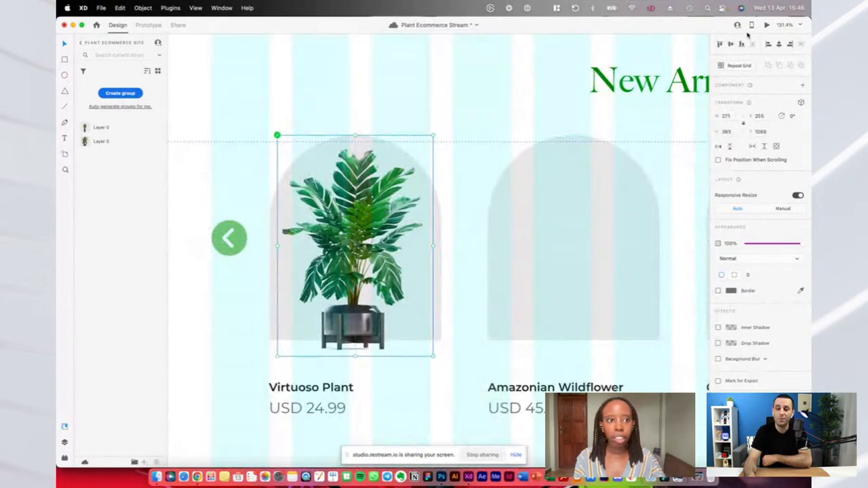
# Preview the page, check how the plant image sits in the New Arrivals section, and close the preview
pyautogui.press('super+Return')
pyautogui.scroll(-4, 514, 211)
pyautogui.scroll(-2, 513, 210)
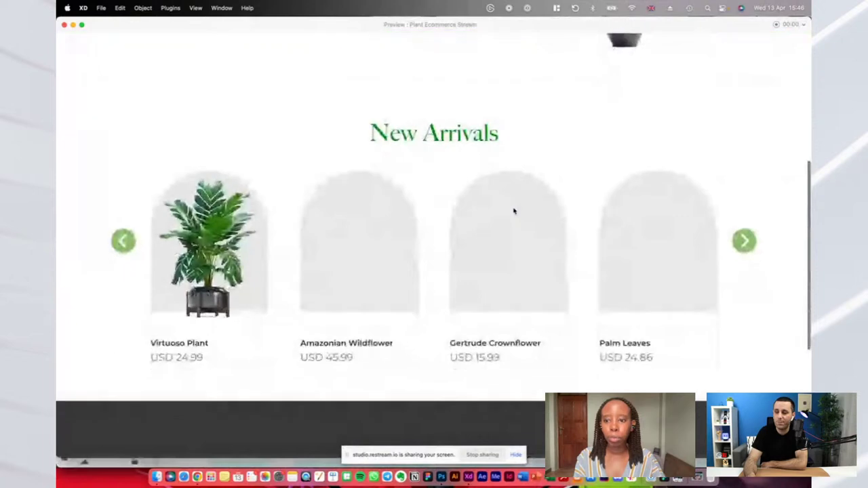
pyautogui.click(64, 25)
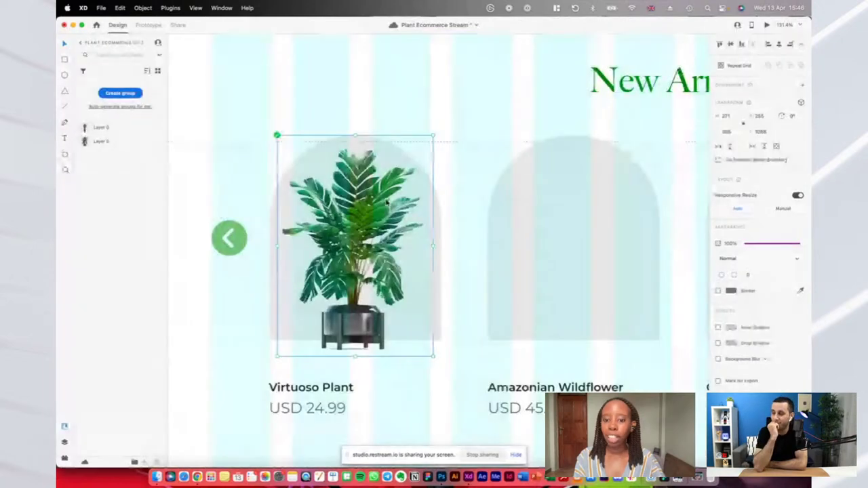
# Move all four product names and prices up closer to the arches, to about Y 1476
pyautogui.scroll(-3, 318, 388)
pyautogui.scroll(-5, 317, 388)
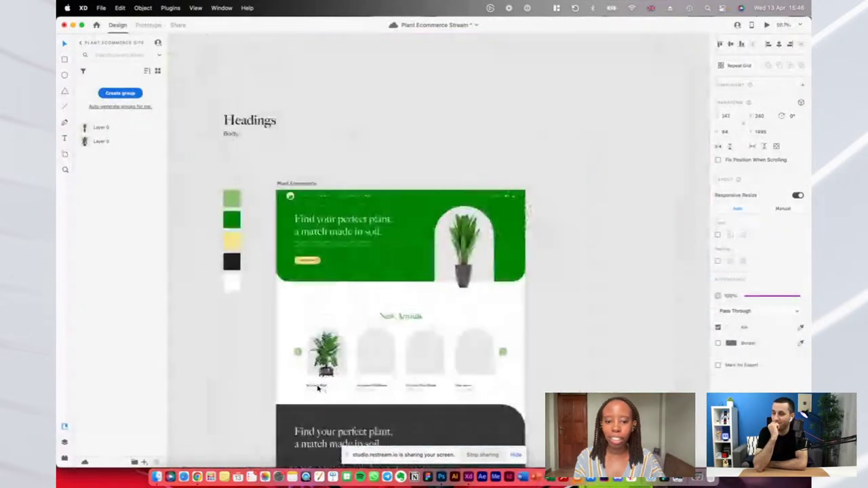
pyautogui.scroll(2, 324, 380)
pyautogui.scroll(3, 316, 386)
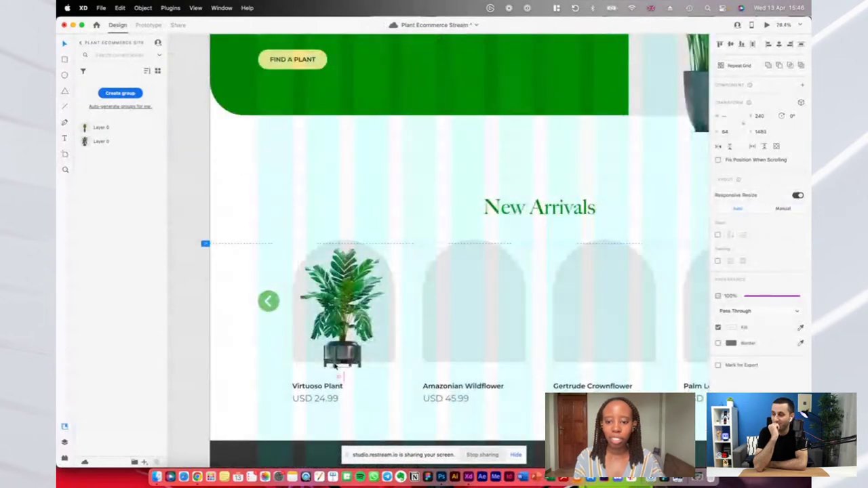
pyautogui.scroll(-3, 334, 367)
pyautogui.press('Up')
pyautogui.press('Up')
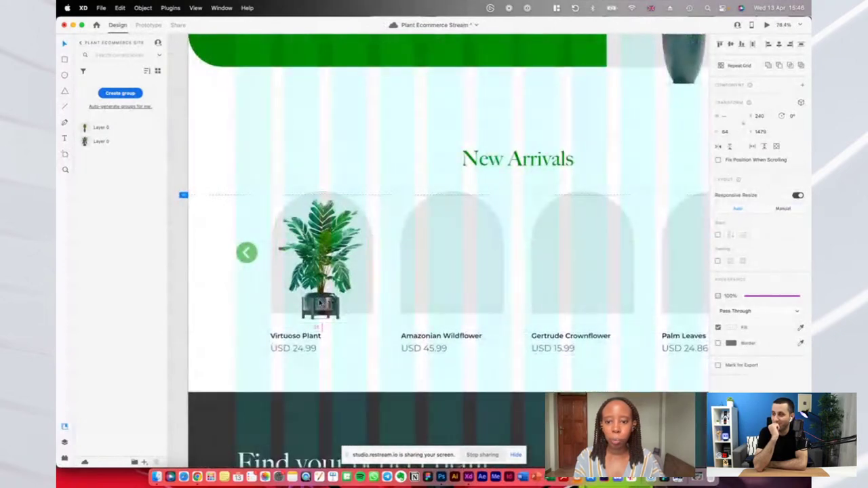
pyautogui.click(344, 91)
pyautogui.moveTo(326, 246); pyautogui.dragTo(456, 246)
pyautogui.click(312, 271)
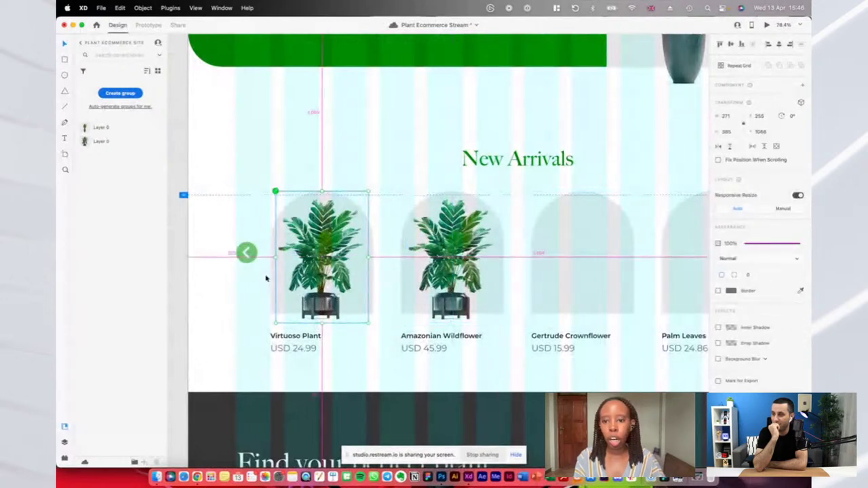
pyautogui.press('super+z')
# Duplicate the plant image onto the Amazonian Wildflower arch at X 635, level with the first plant
pyautogui.moveTo(323, 263); pyautogui.dragTo(453, 264)
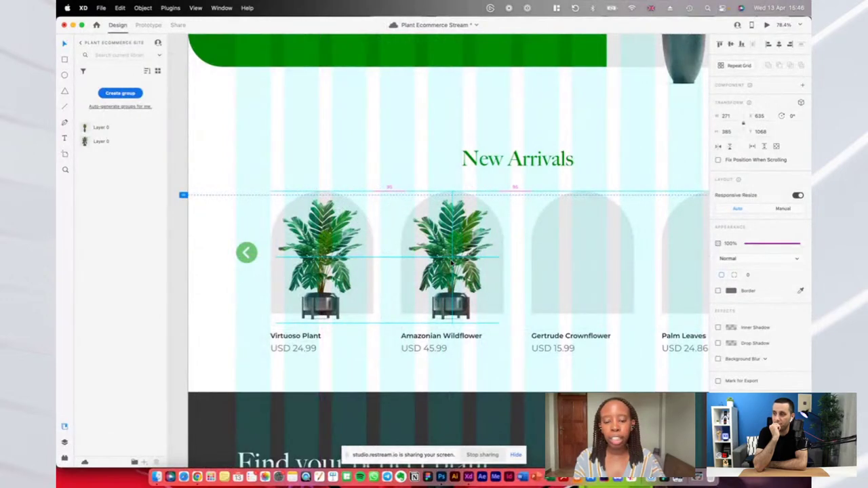
pyautogui.moveTo(451, 261); pyautogui.dragTo(420, 255)
pyautogui.press('super+z')
pyautogui.moveTo(324, 256); pyautogui.dragTo(415, 201)
pyautogui.press('super+z')
pyautogui.moveTo(354, 237); pyautogui.dragTo(447, 251)
pyautogui.click(338, 263)
pyautogui.moveTo(373, 283); pyautogui.dragTo(504, 283)
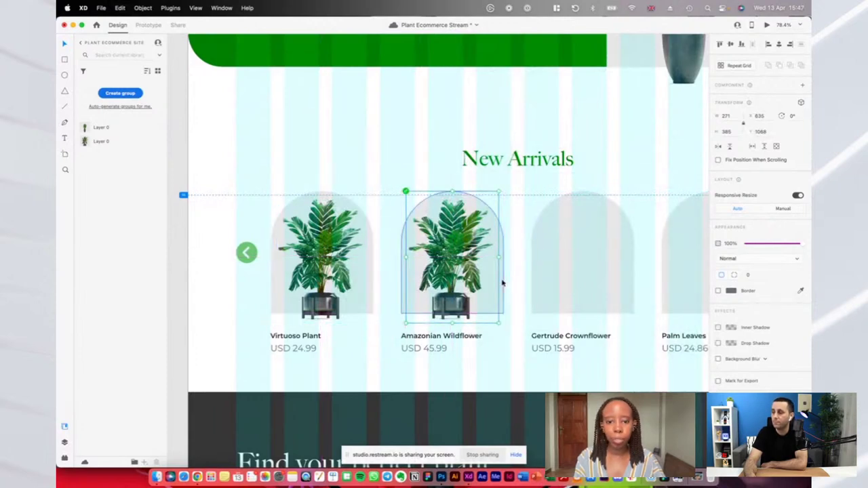
# Copy the plant image onto the Gertrude Crownflower and Palm Leaves arches, nudging the last copy to X 1396
pyautogui.hscroll(4, 502, 281)
pyautogui.moveTo(340, 265); pyautogui.dragTo(573, 249)
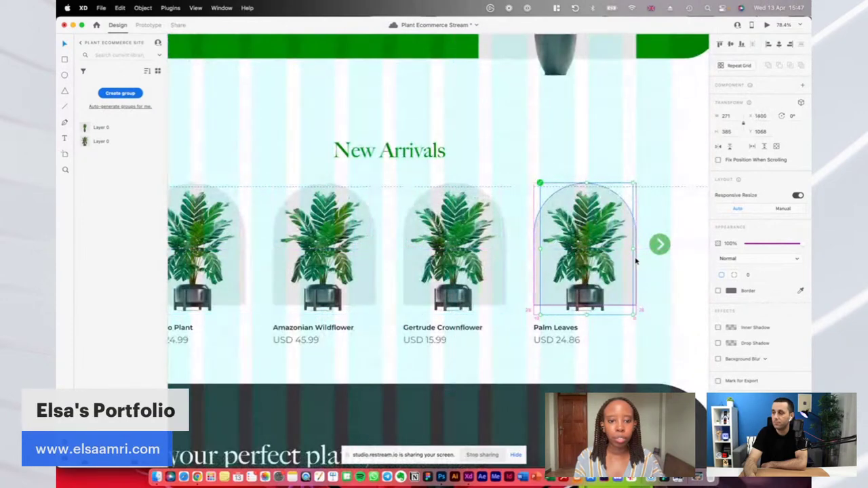
pyautogui.press('Left')
pyautogui.press('Left')
pyautogui.press('Left')
pyautogui.press('Left')
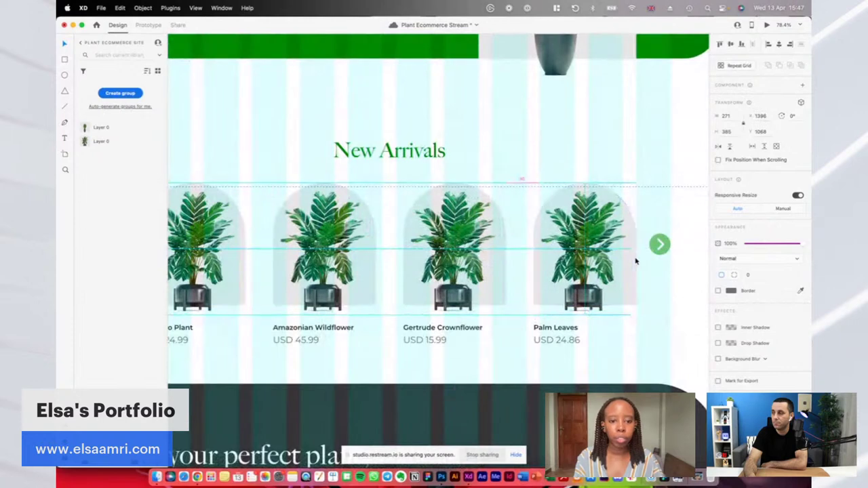
# Preview the page to check the filled New Arrivals carousel, close the preview, and deselect the product names and prices
pyautogui.scroll(-3, 636, 261)
pyautogui.moveTo(599, 335); pyautogui.dragTo(307, 302)
pyautogui.click(767, 25)
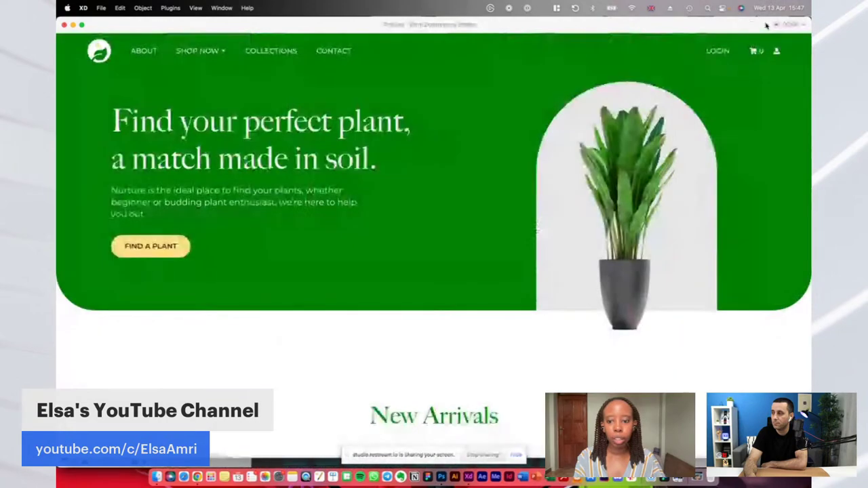
pyautogui.scroll(-5, 632, 150)
pyautogui.scroll(1, 631, 150)
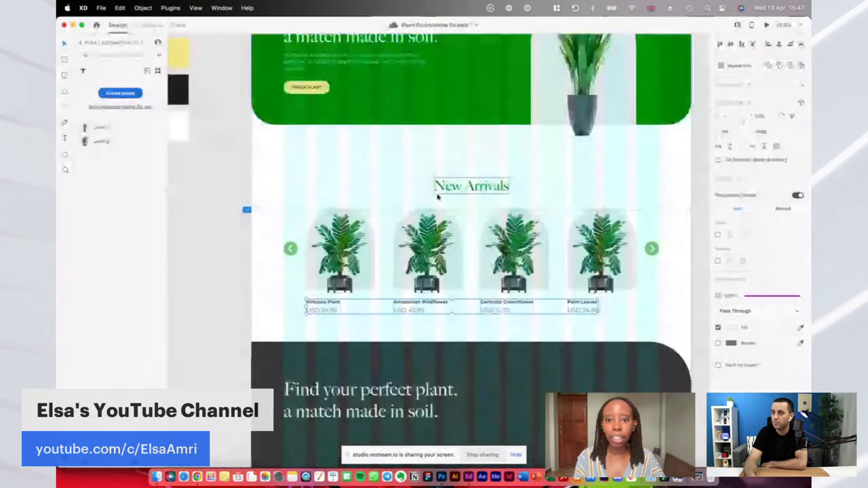
pyautogui.click(64, 25)
pyautogui.scroll(-5, 437, 198)
pyautogui.click(436, 177)
pyautogui.scroll(4, 467, 186)
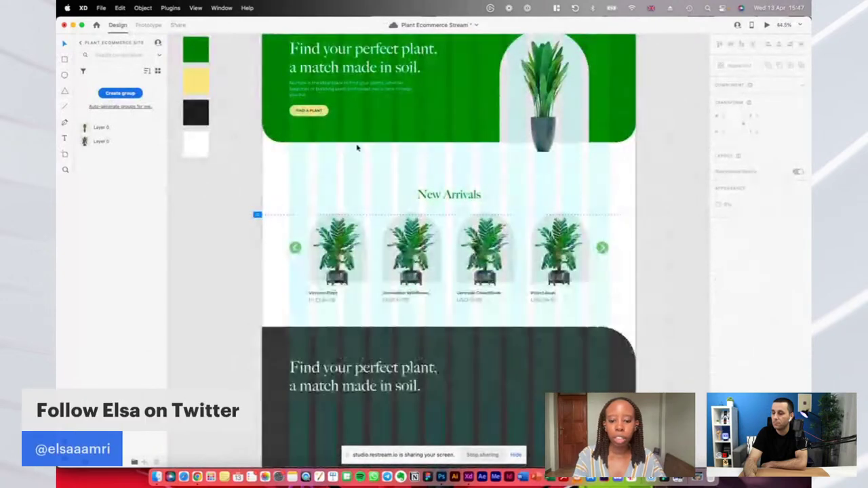
pyautogui.scroll(2, 257, 127)
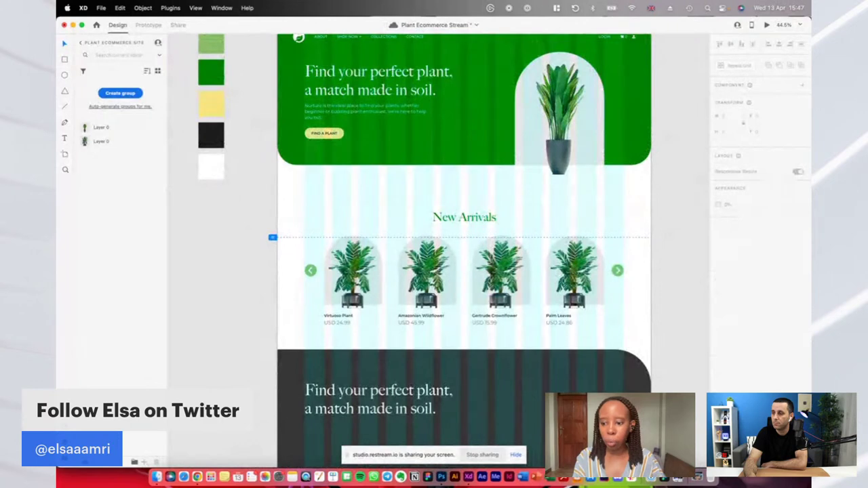
# Bring up the Icons 4 Design plugin with the whole page design in view
pyautogui.click(64, 459)
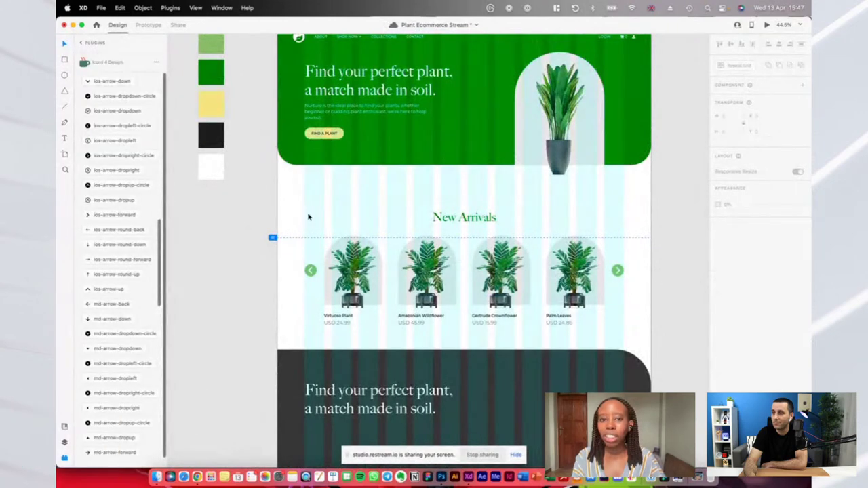
pyautogui.scroll(-3, 309, 217)
pyautogui.scroll(-3, 308, 217)
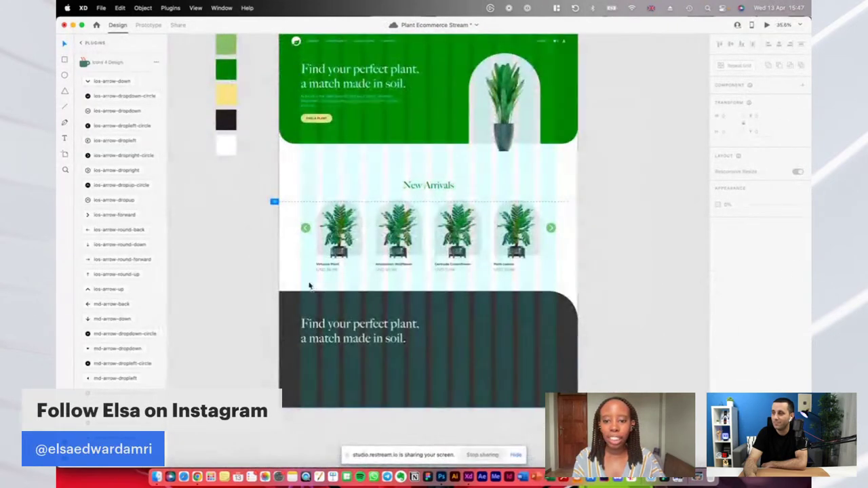
# Move the dark rectangle and its heading down slightly to add space below the product prices, and deselect them
pyautogui.click(363, 347)
pyautogui.hotkey('shift', 'Down')
pyautogui.hotkey('shift', 'Down')
pyautogui.hotkey('shift', 'Down')
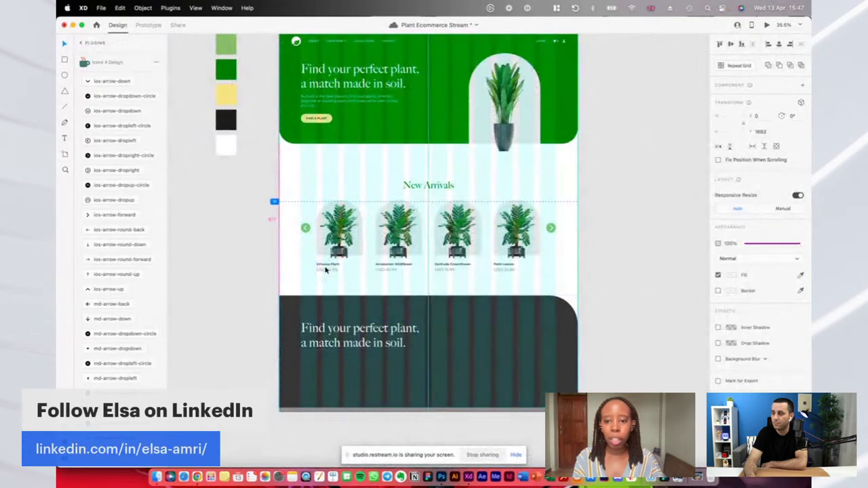
pyautogui.click(316, 159)
pyautogui.scroll(1, 317, 160)
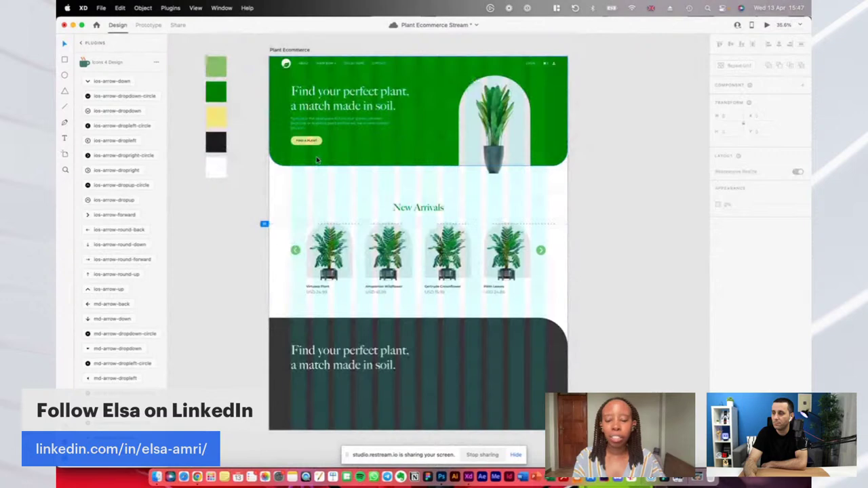
# Leave the Icons 4 Design plugin and open the Blobular plugin
pyautogui.click(87, 47)
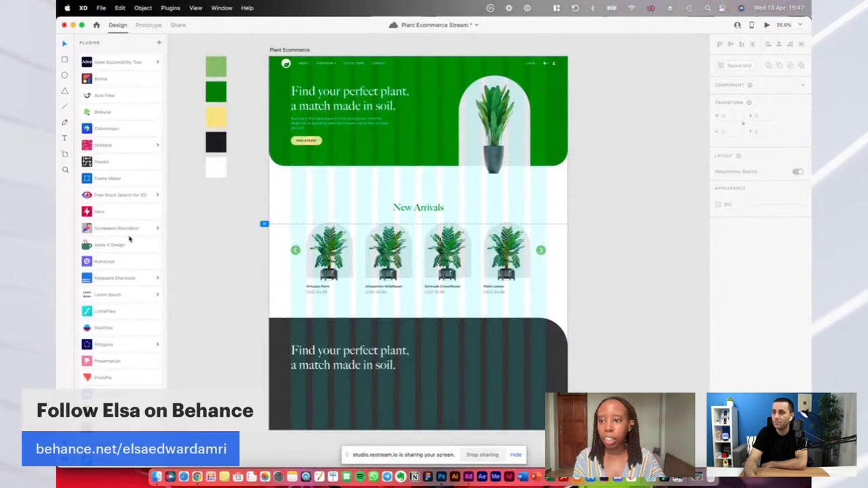
pyautogui.click(100, 113)
pyautogui.scroll(2, 379, 305)
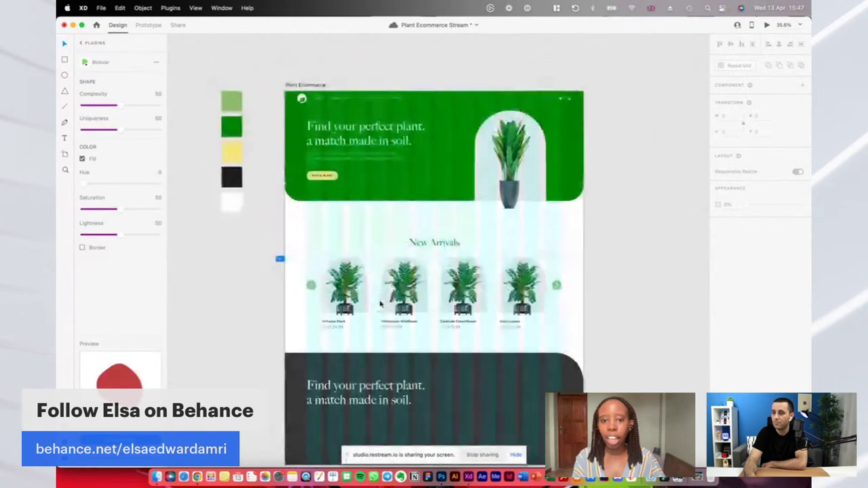
# Lower the blob's complexity to 32 and its uniqueness to 30, and create the blob on the page
pyautogui.scroll(4, 414, 230)
pyautogui.scroll(-2, 414, 231)
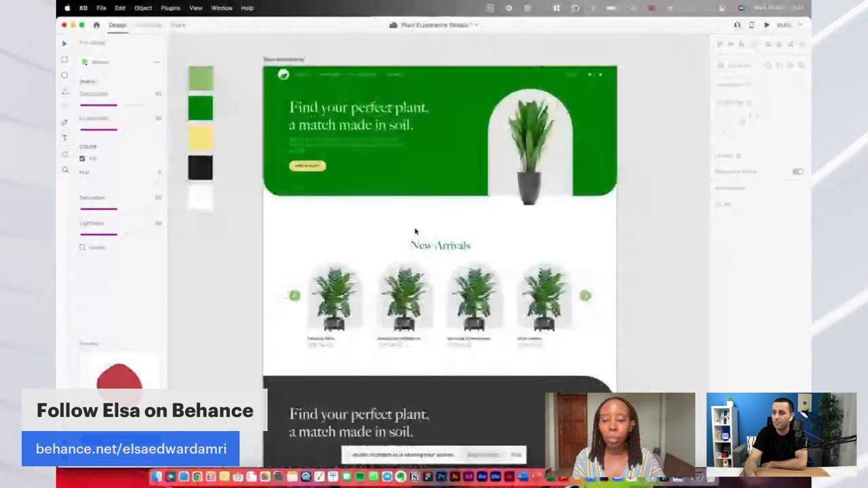
pyautogui.scroll(1, 415, 230)
pyautogui.moveTo(116, 106); pyautogui.dragTo(102, 106)
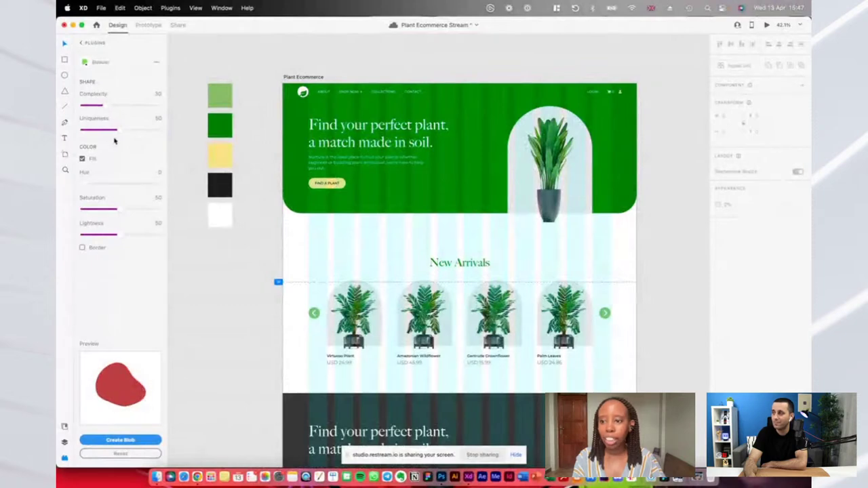
pyautogui.click(105, 129)
pyautogui.click(105, 106)
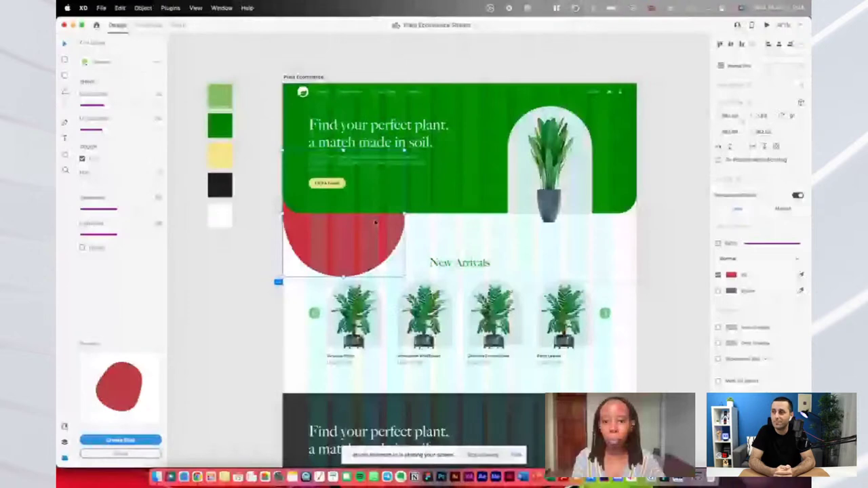
# Move the blob over the page's left edge just below the hero, shrink it slightly and fill it with yellow #F5E58D
pyautogui.moveTo(375, 221); pyautogui.dragTo(348, 238)
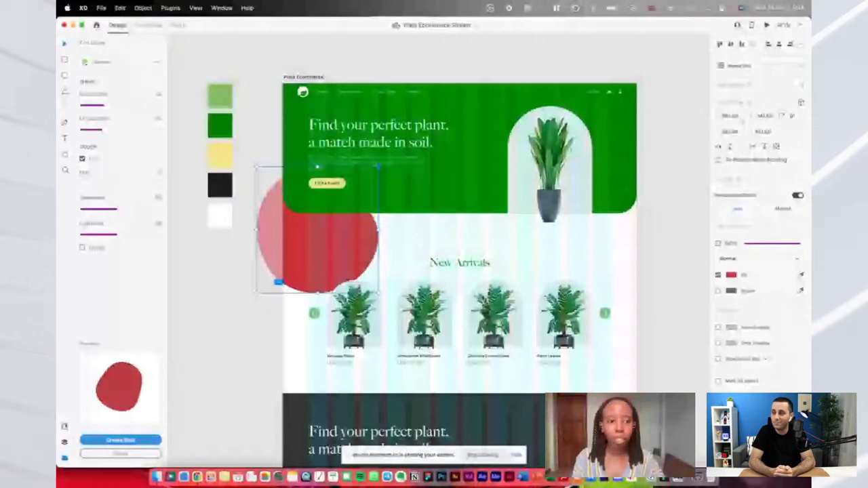
pyautogui.click(731, 275)
pyautogui.click(660, 328)
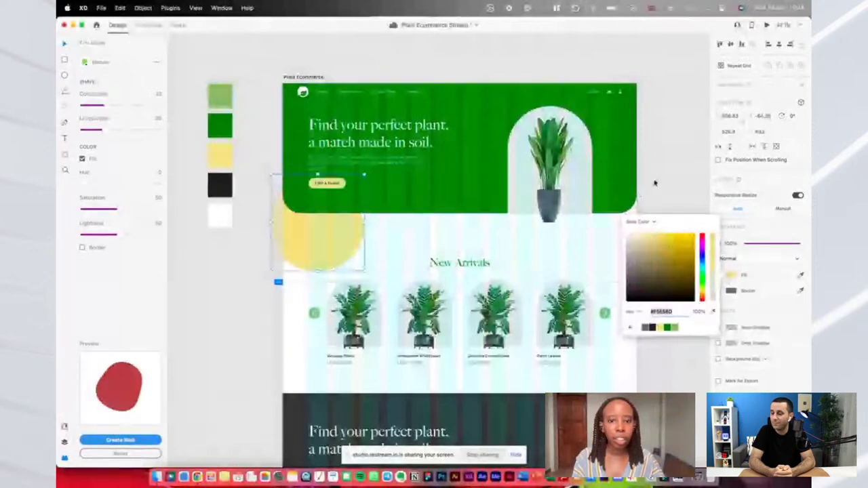
pyautogui.click(655, 183)
# Check the yellow blob in the page preview, reduce its opacity to 50% and close the preview
pyautogui.click(766, 26)
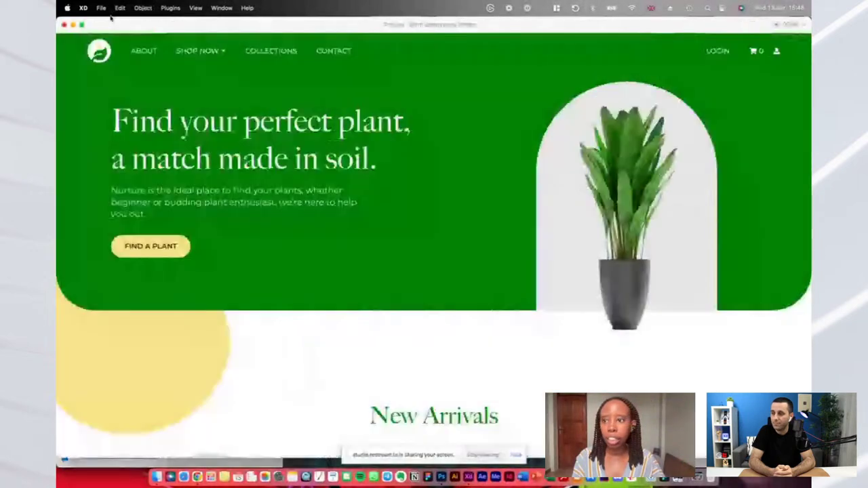
pyautogui.click(64, 25)
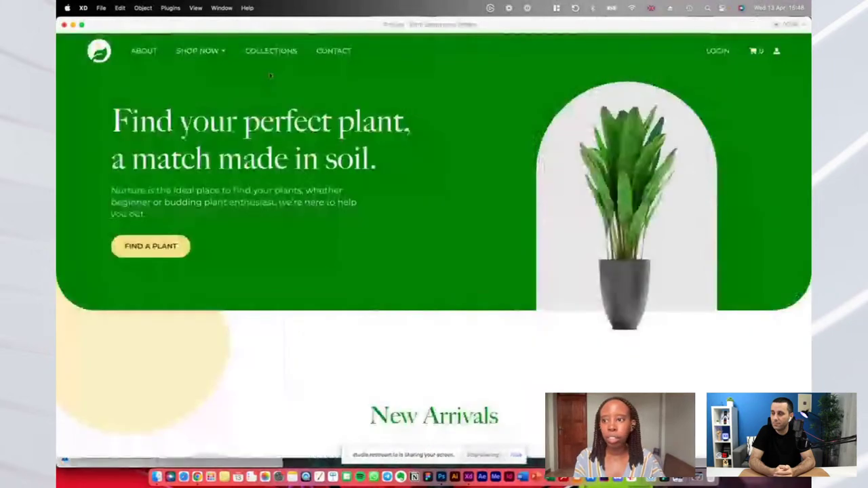
pyautogui.click(63, 25)
# Place a rotated copy of the yellow blob over the page's right edge, beside the last New Arrivals product
pyautogui.scroll(-3, 294, 174)
pyautogui.moveTo(301, 206); pyautogui.dragTo(453, 327)
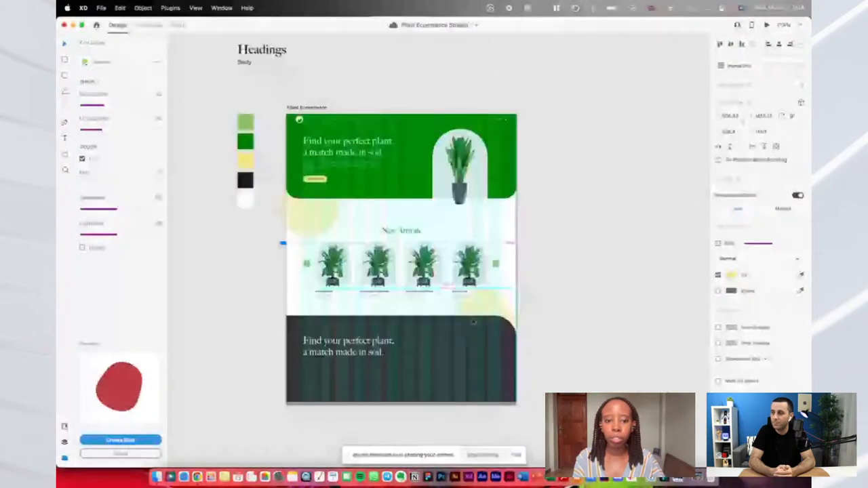
pyautogui.scroll(3, 473, 323)
pyautogui.moveTo(539, 266); pyautogui.dragTo(443, 274)
pyautogui.moveTo(487, 305); pyautogui.dragTo(539, 254)
pyautogui.scroll(-3, 492, 309)
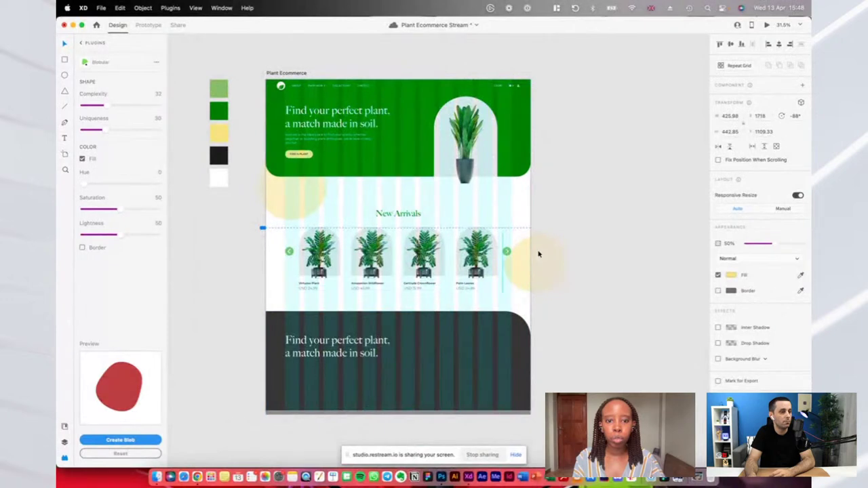
# Shrink the right-hand yellow blob to about 395 px wide, settle it beside the carousel's next arrow and deselect it
pyautogui.scroll(3, 539, 254)
pyautogui.moveTo(578, 227); pyautogui.dragTo(576, 229)
pyautogui.moveTo(496, 269); pyautogui.dragTo(490, 273)
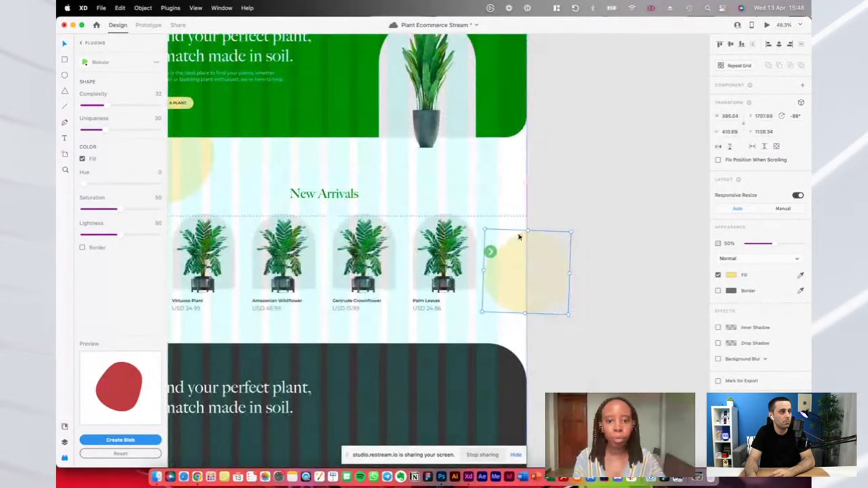
pyautogui.click(589, 181)
pyautogui.scroll(-5, 589, 181)
pyautogui.scroll(5, 454, 189)
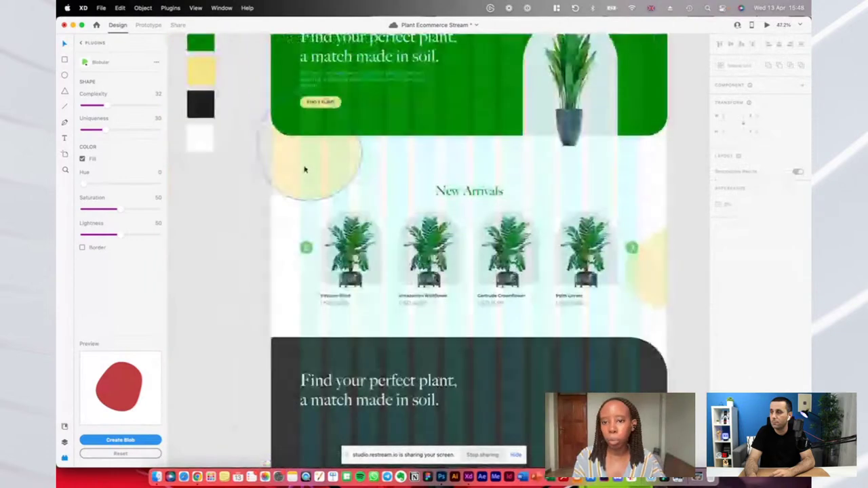
pyautogui.scroll(-2, 304, 169)
pyautogui.scroll(-3, 432, 351)
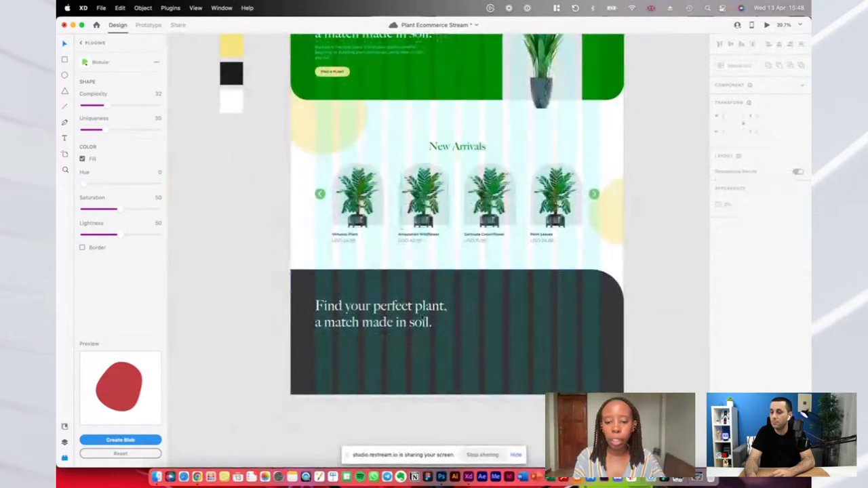
# Apply the H2 Heading character style from the document assets to the heading in the dark section
pyautogui.click(432, 350)
pyautogui.hscroll(2, 432, 351)
pyautogui.click(352, 330)
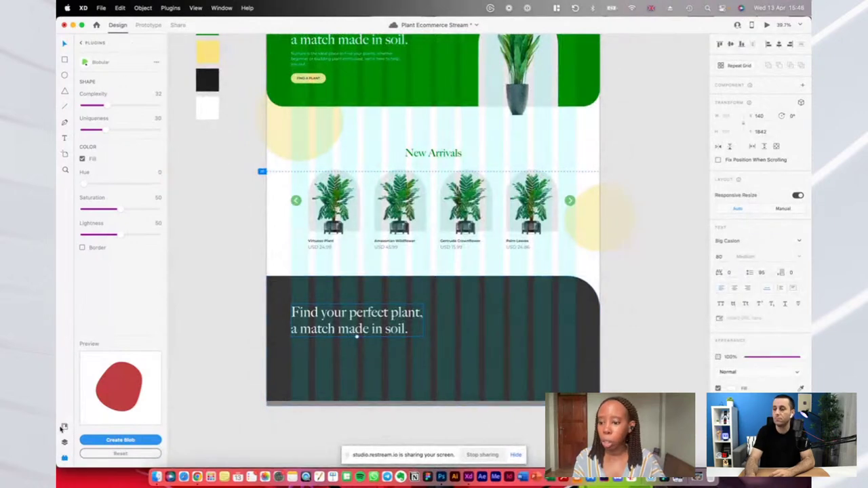
pyautogui.click(65, 427)
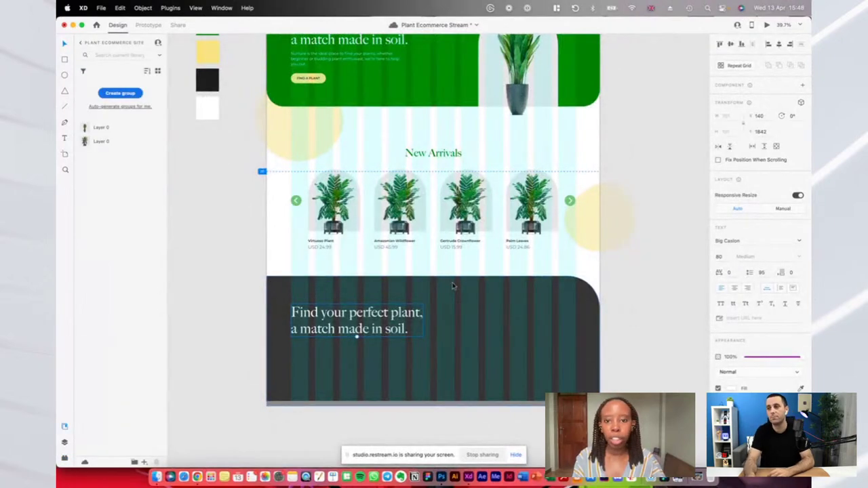
pyautogui.scroll(3, 454, 275)
pyautogui.scroll(-3, 656, 262)
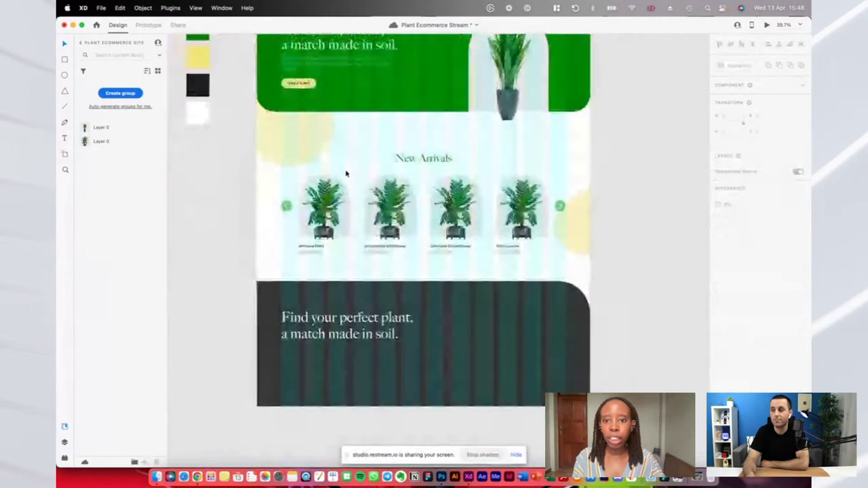
pyautogui.click(347, 337)
pyautogui.scroll(3, 339, 337)
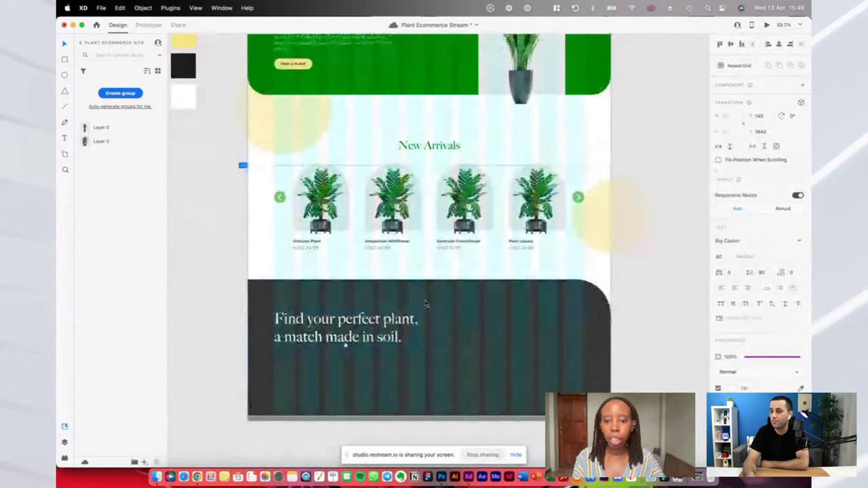
pyautogui.doubleClick(333, 338)
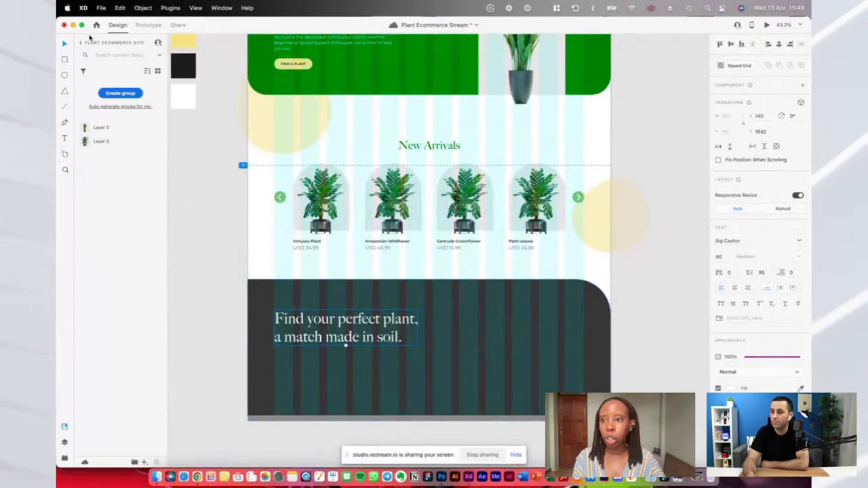
pyautogui.click(91, 41)
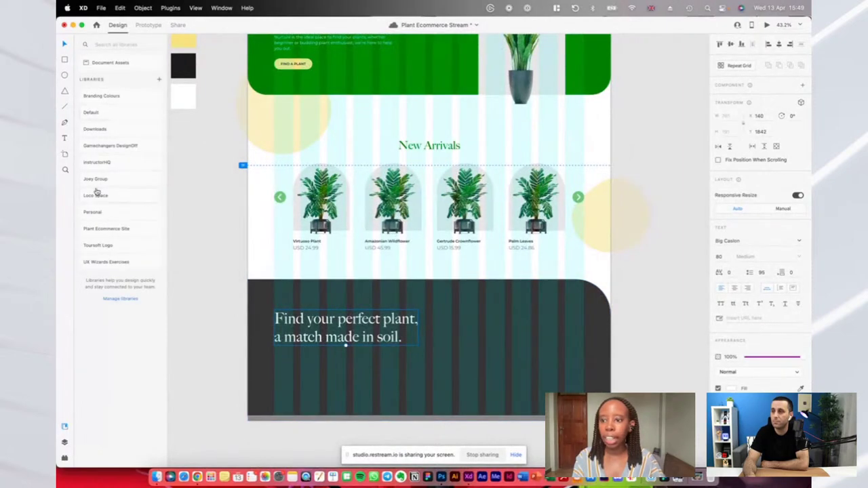
pyautogui.click(100, 61)
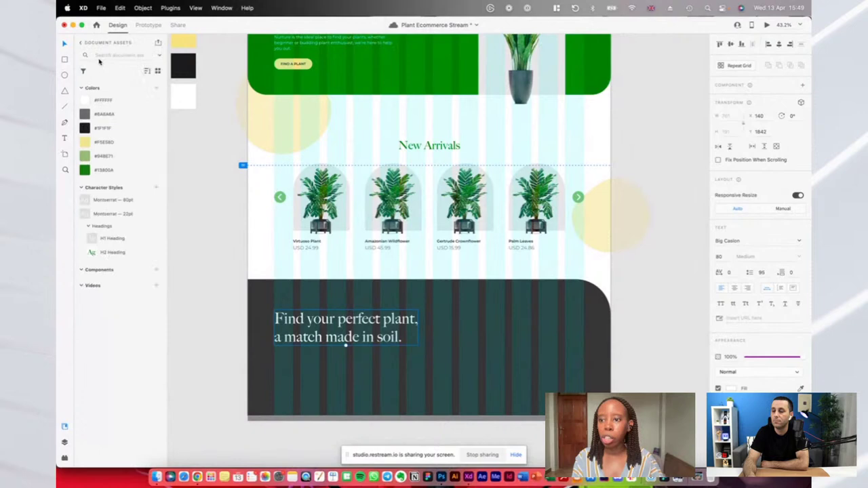
pyautogui.click(113, 252)
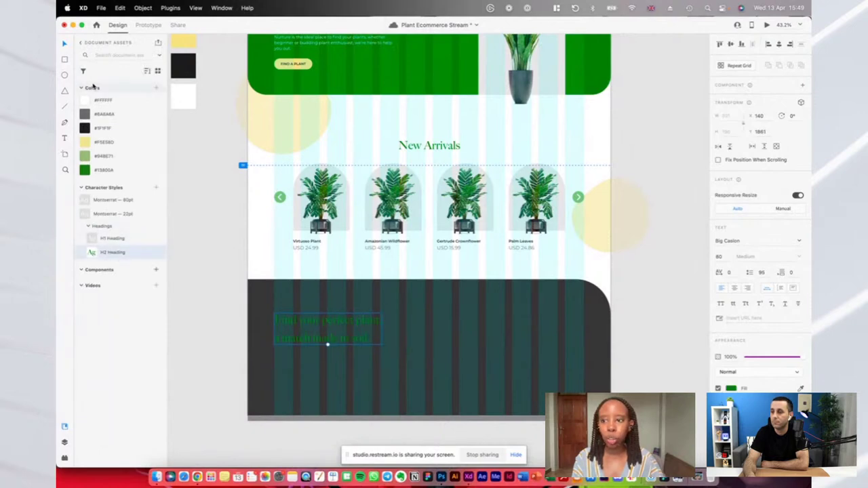
pyautogui.press('super+z')
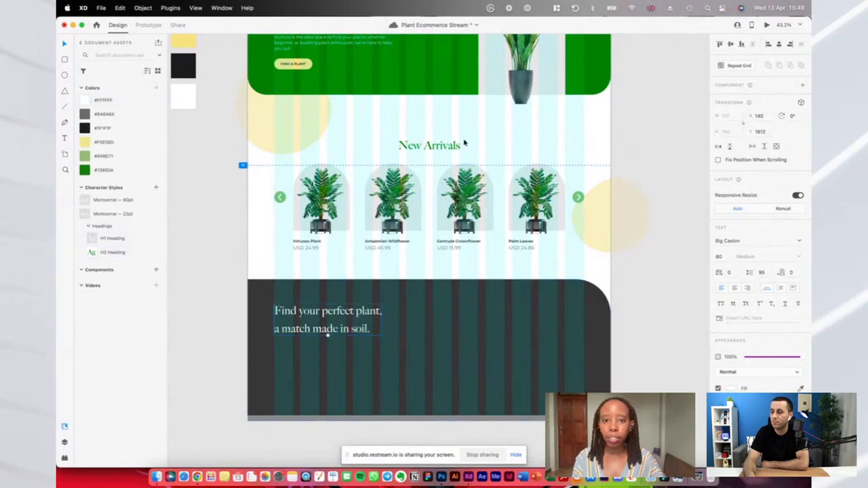
# Set the H2 Heading style's line spacing to 80 and colour the dark section's heading white #FFFFFF
pyautogui.rightClick(109, 253)
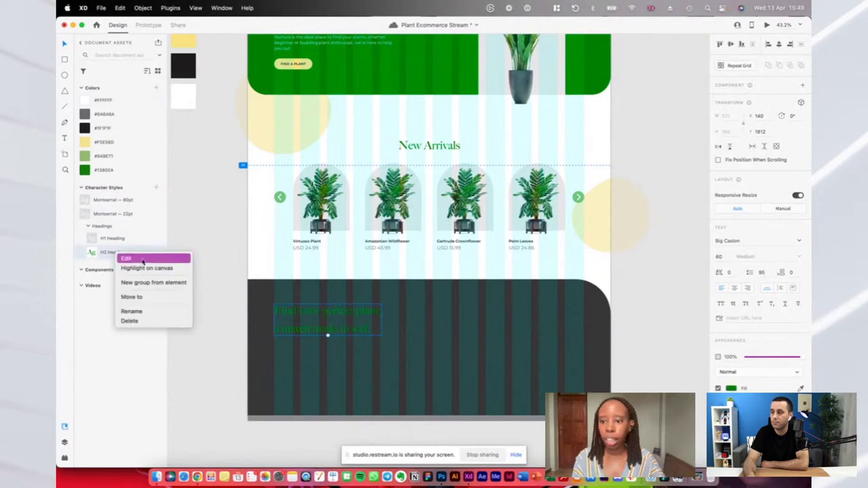
pyautogui.click(142, 259)
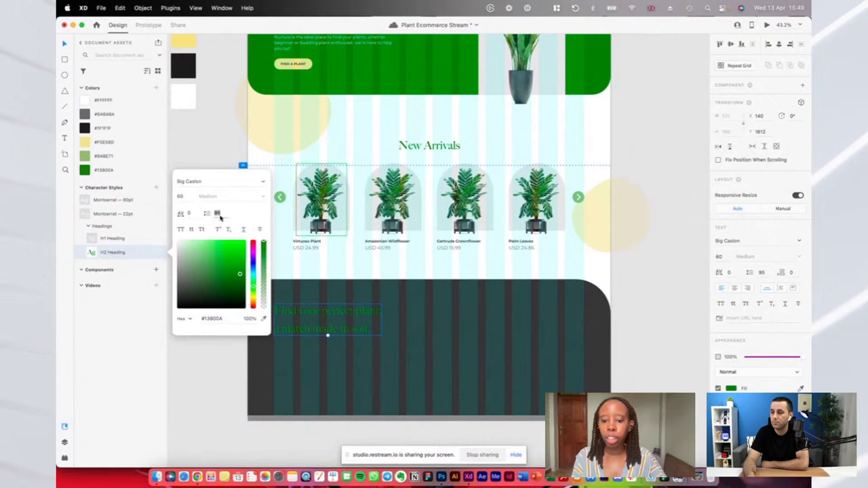
pyautogui.write('80')
pyautogui.press('Return')
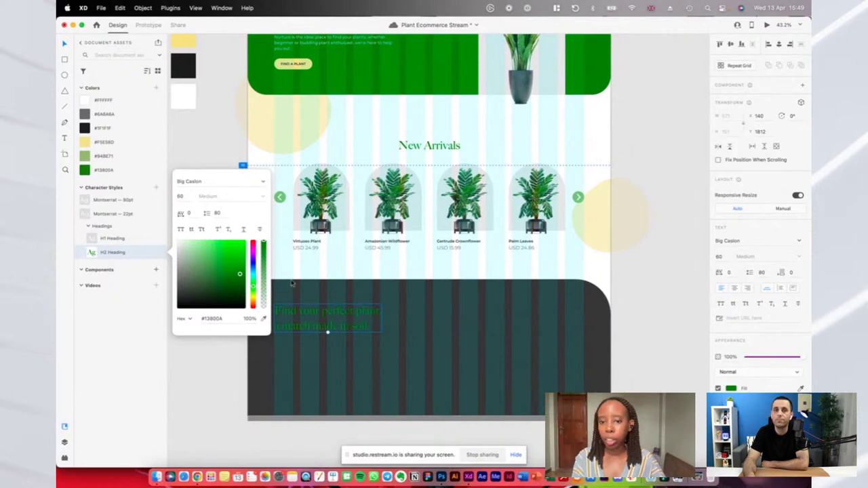
pyautogui.click(315, 312)
pyautogui.click(102, 100)
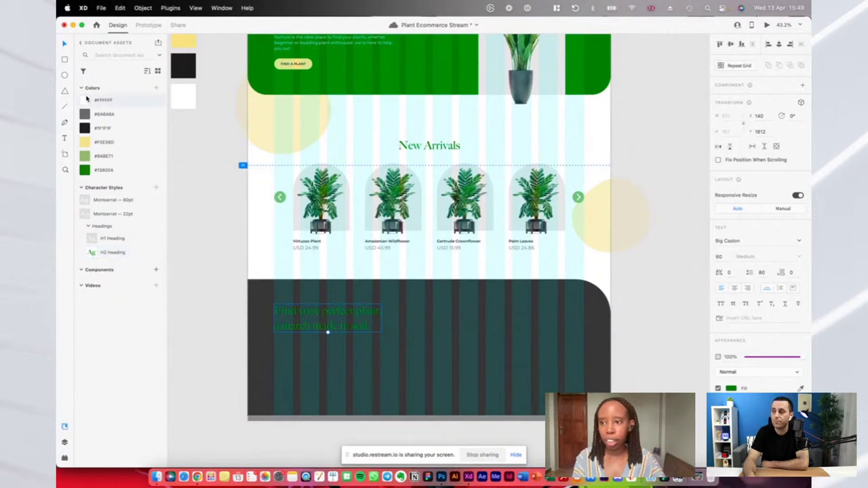
# Replace the dark section's heading text with "Stay updated on our new plant release and product plans."
pyautogui.doubleClick(342, 317)
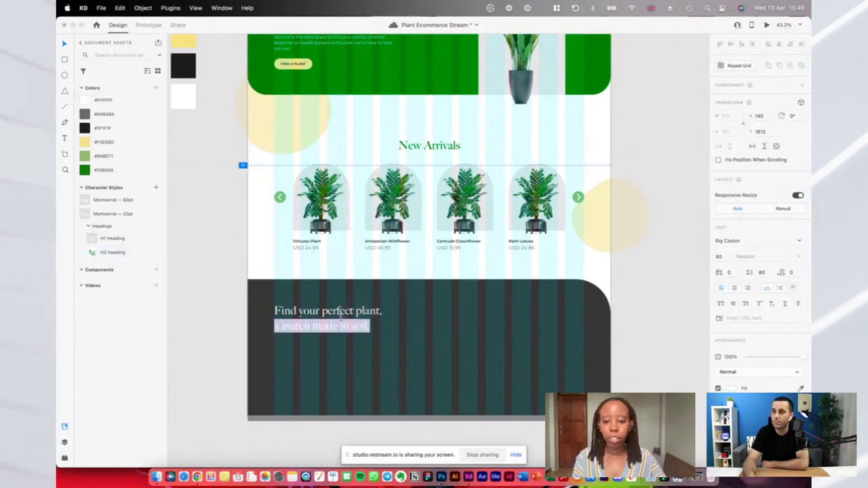
pyautogui.press('super+a')
pyautogui.write('Sta')
pyautogui.press('super+a')
pyautogui.write('Tune')
pyautogui.press('super+a')
pyautogui.write('S')
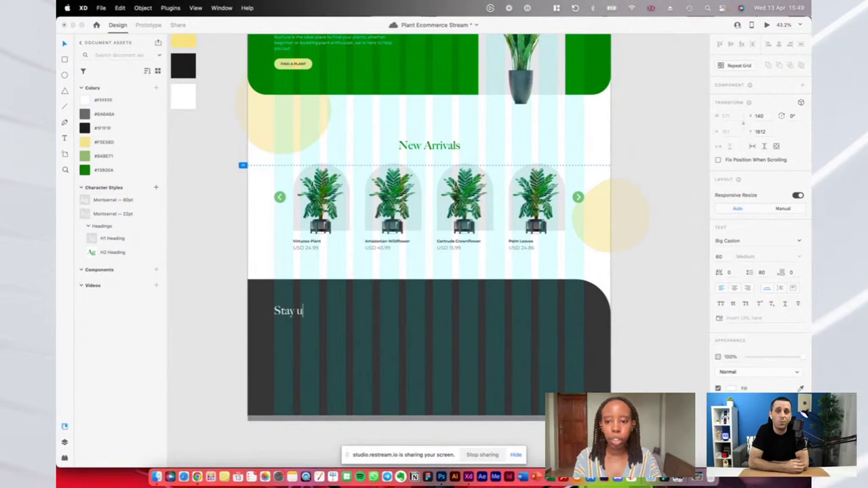
pyautogui.write('tay updated on our new plant')
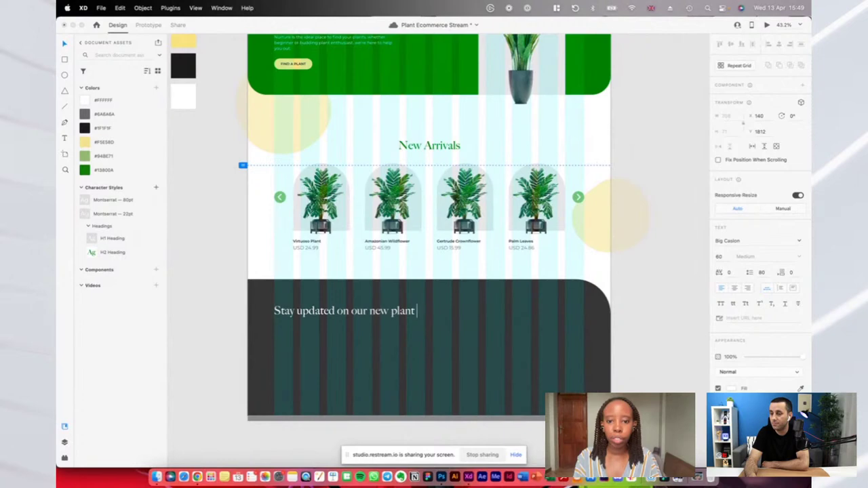
pyautogui.write('release and product plans!')
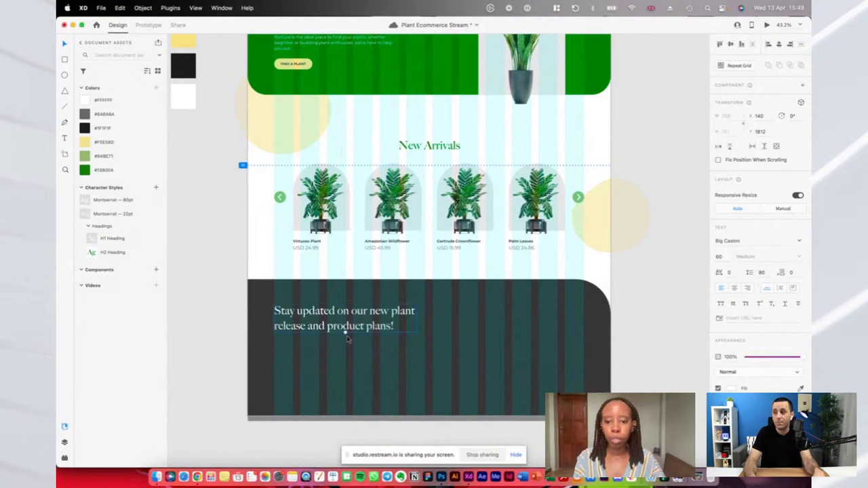
pyautogui.tripleClick(378, 327)
pyautogui.click(394, 327)
pyautogui.press('BackSpace')
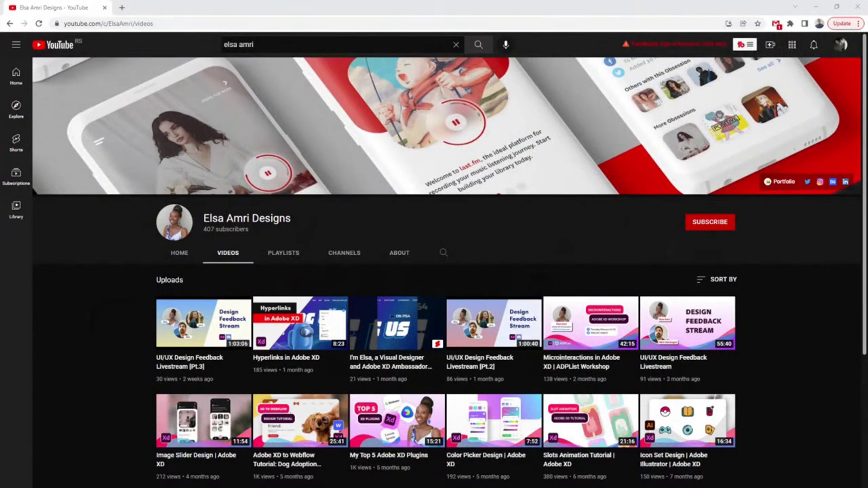
pyautogui.scroll(-2, 87, 232)
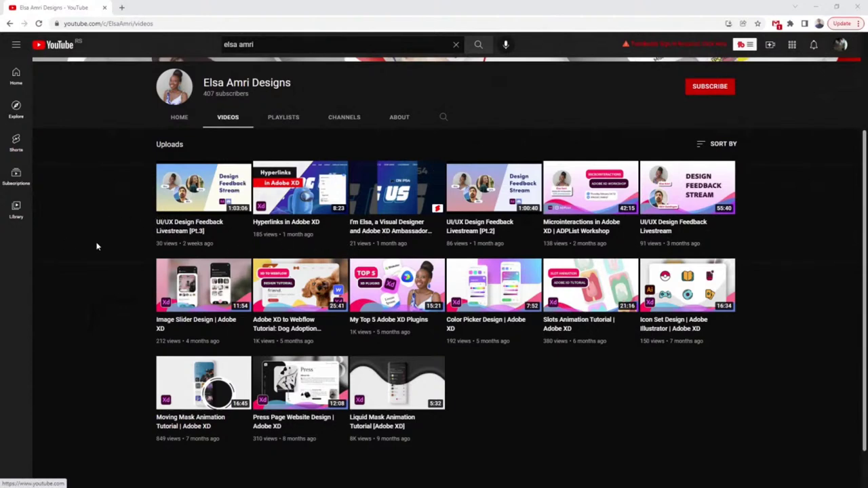
pyautogui.scroll(2, 102, 247)
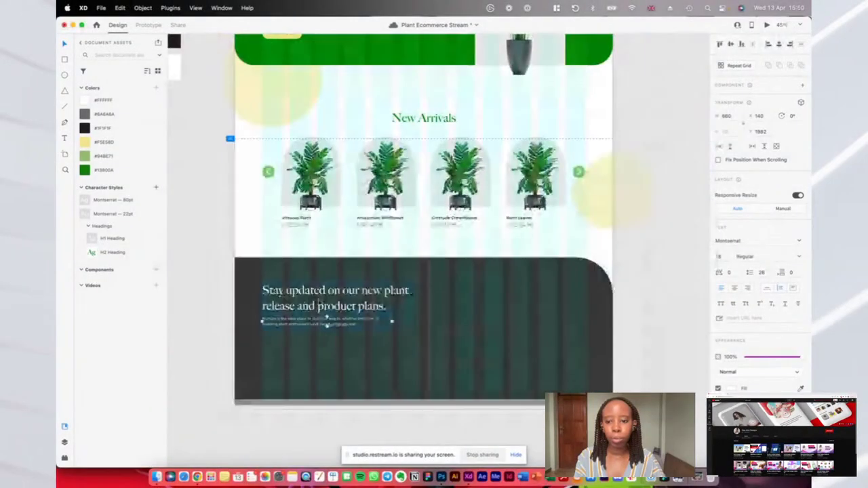
# Move the dark section's heading and its body text together to the right, to X 700
pyautogui.keyDown('shift'); pyautogui.click(319, 302); pyautogui.keyUp('shift')
pyautogui.moveTo(320, 302); pyautogui.dragTo(429, 301)
pyautogui.scroll(-3, 404, 298)
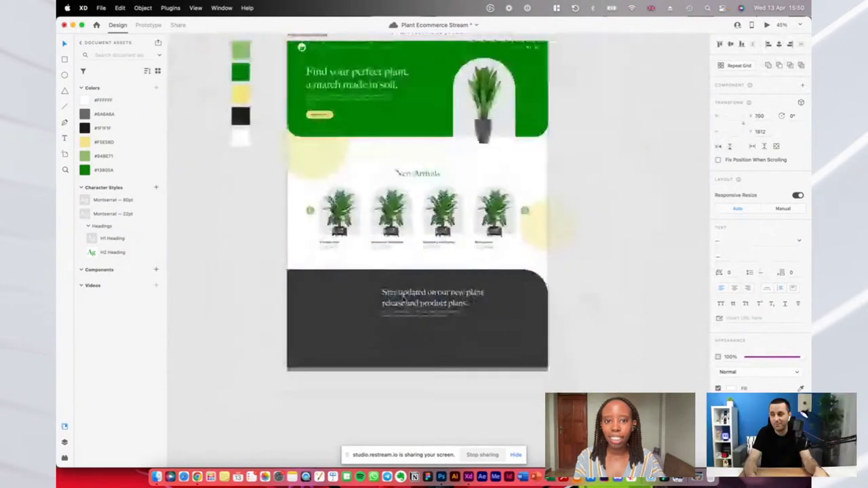
# Place a copy of the hero's grey arch over the dark section's left edge and enlarge it to about 570 × 722 px
pyautogui.scroll(-1, 404, 298)
pyautogui.click(495, 136)
pyautogui.moveTo(495, 136); pyautogui.dragTo(291, 324)
pyautogui.scroll(4, 382, 326)
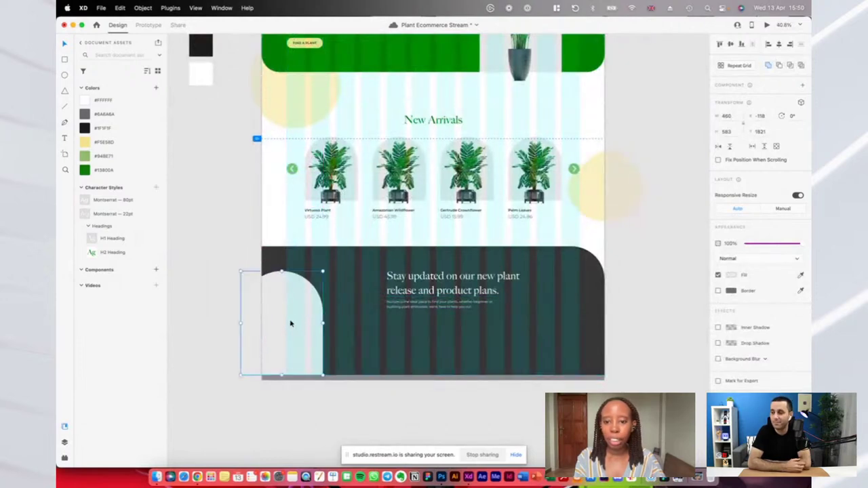
pyautogui.moveTo(322, 271); pyautogui.dragTo(352, 251)
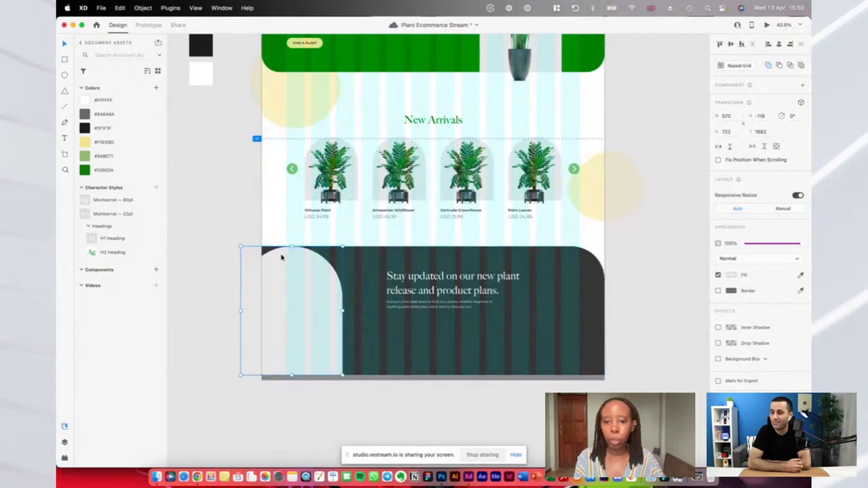
# Try stretching only the width of the grey arch in the dark section, and undo the stretch
pyautogui.scroll(3, 283, 253)
pyautogui.scroll(-3, 266, 267)
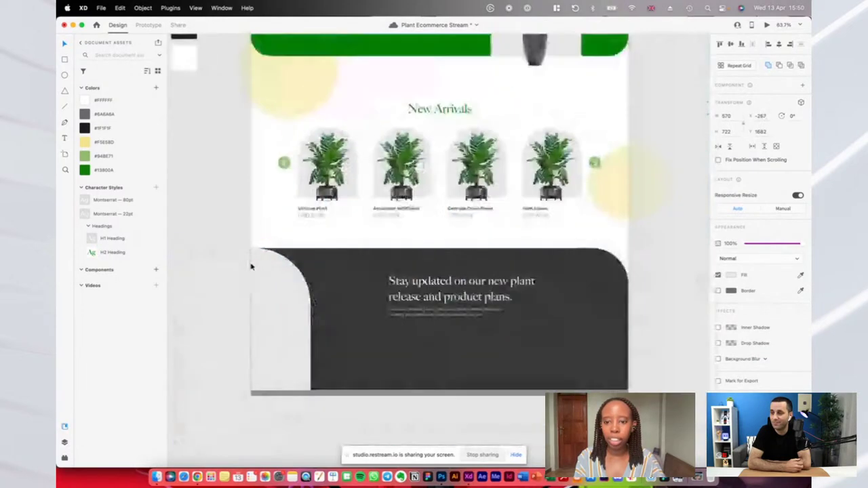
pyautogui.moveTo(332, 315); pyautogui.dragTo(341, 314)
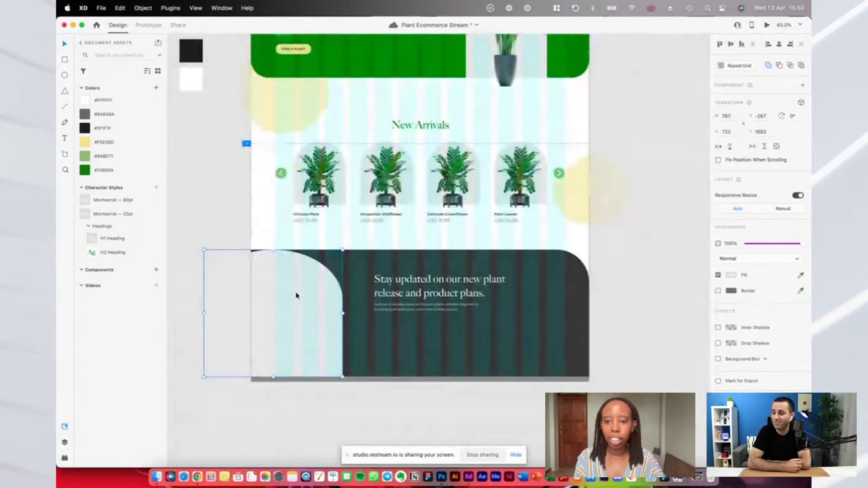
pyautogui.press('super+z')
# Enlarge the grey arch proportionally to 750 × 949 px and shift it left to X -330
pyautogui.doubleClick(290, 301)
pyautogui.click(341, 240)
pyautogui.click(271, 299)
pyautogui.click(302, 391)
pyautogui.click(285, 348)
pyautogui.moveTo(304, 377); pyautogui.dragTo(340, 417)
pyautogui.moveTo(281, 283); pyautogui.dragTo(267, 284)
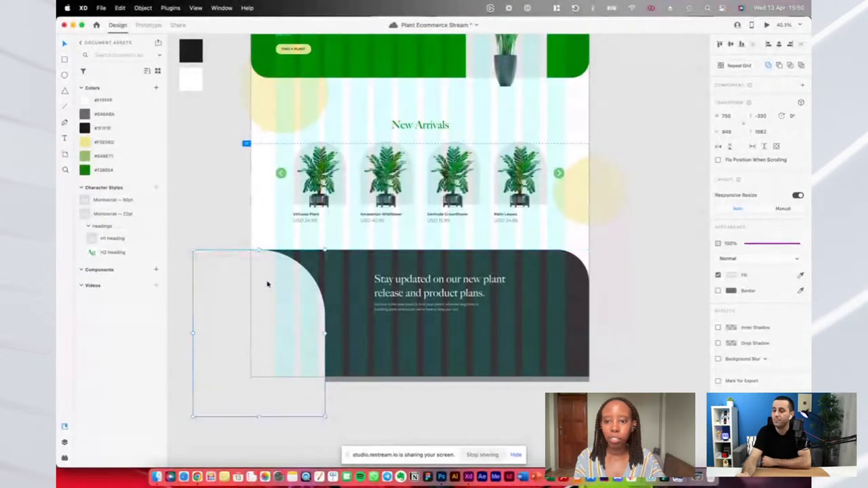
pyautogui.click(244, 213)
# Move the grey arch down to Y 1756 so it sits below the dark section's upper edge
pyautogui.scroll(5, 248, 241)
pyautogui.click(281, 301)
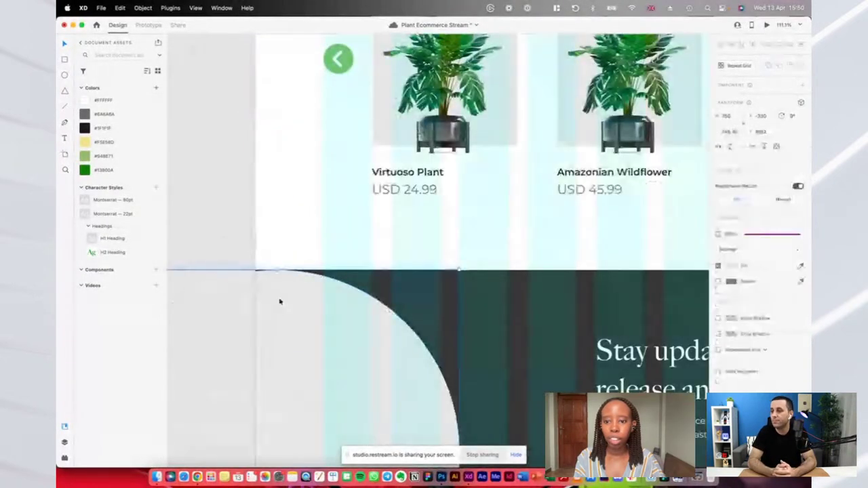
pyautogui.scroll(-3, 281, 301)
pyautogui.scroll(-5, 300, 203)
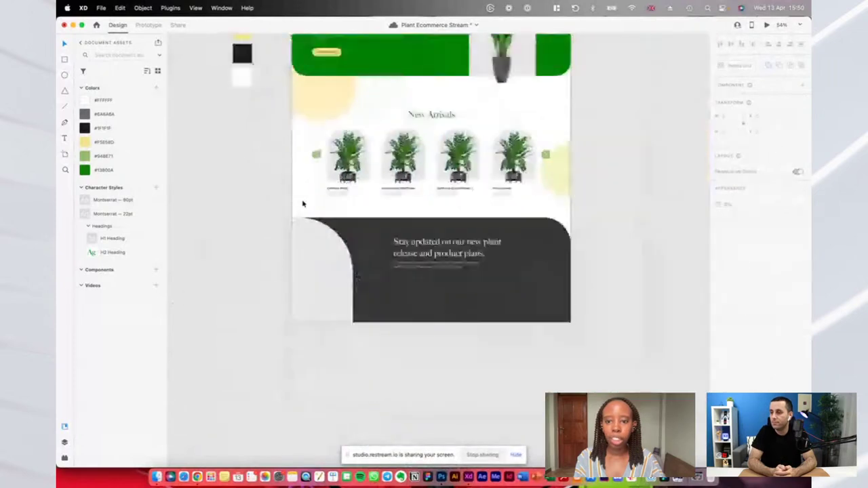
pyautogui.scroll(3, 310, 255)
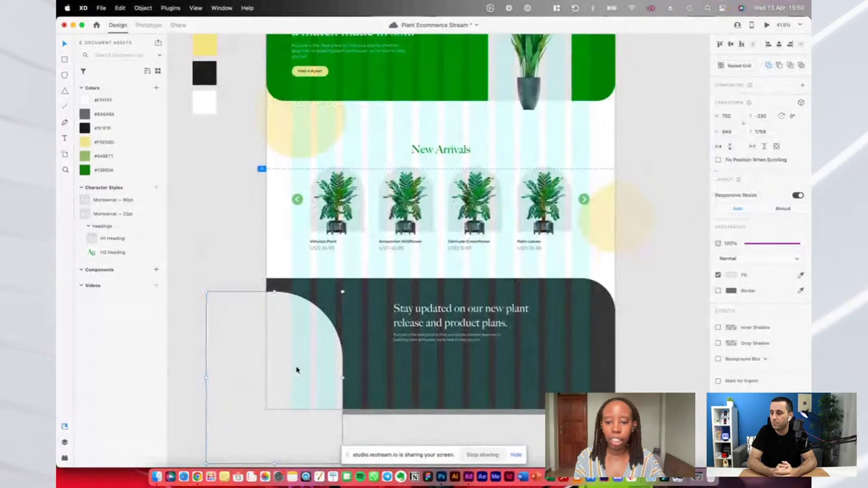
pyautogui.scroll(-3, 296, 371)
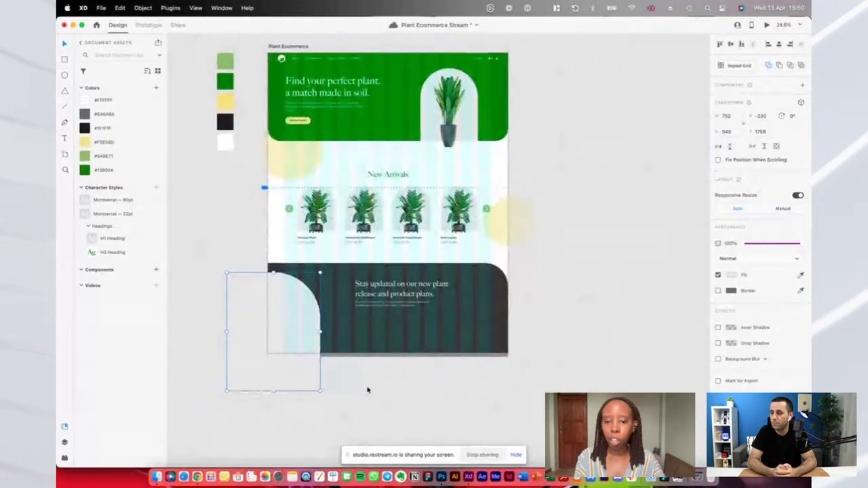
# Fill the arch with the saved yellow colour #F5E58D
pyautogui.scroll(2, 290, 300)
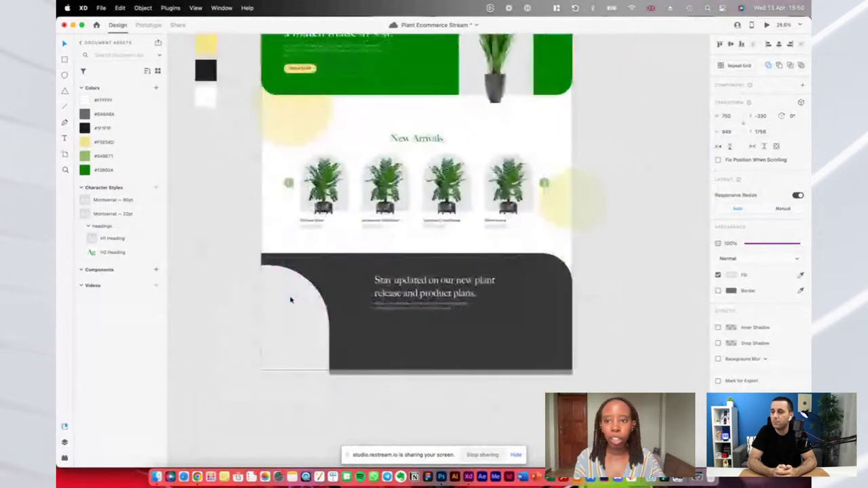
pyautogui.scroll(-2, 291, 300)
pyautogui.click(731, 275)
pyautogui.click(659, 327)
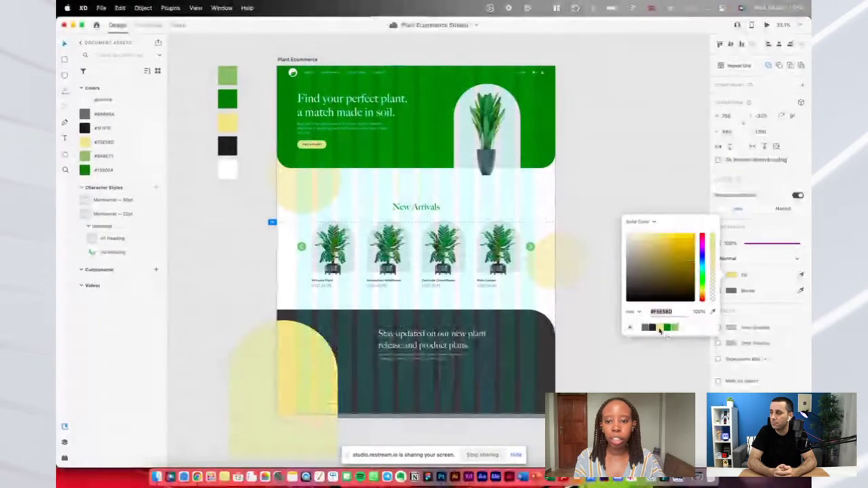
pyautogui.click(582, 121)
# Move the yellow arch further down in the dark section, to Y 1799
pyautogui.scroll(-2, 581, 121)
pyautogui.scroll(3, 411, 308)
pyautogui.click(295, 281)
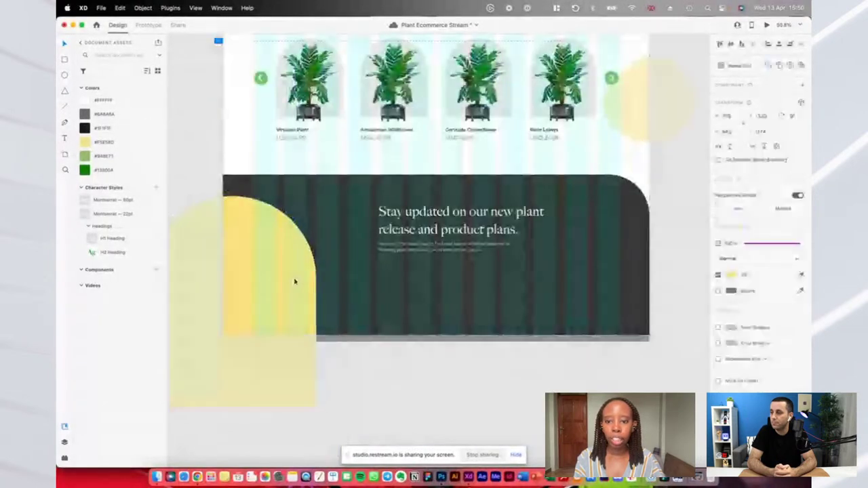
pyautogui.scroll(2, 316, 224)
pyautogui.click(609, 254)
pyautogui.click(429, 288)
pyautogui.click(240, 303)
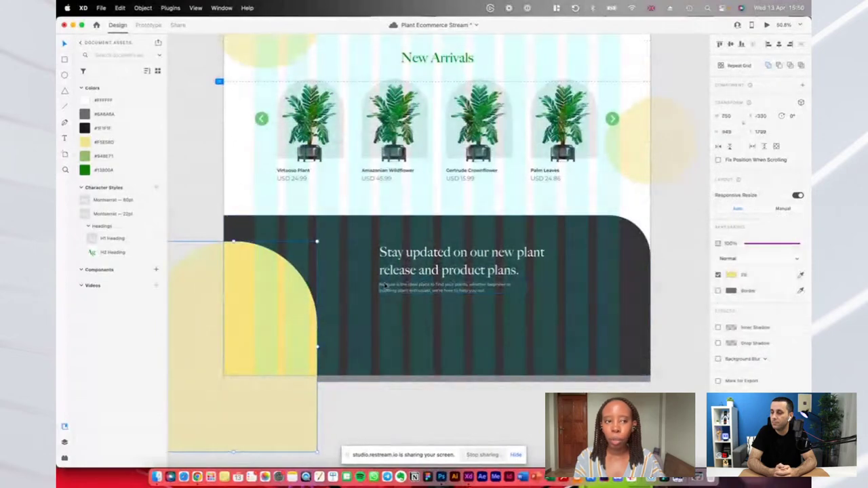
# Scale the yellow arch down proportionally from its lower-left corner, keeping its upper-right corner in place
pyautogui.scroll(-1, 384, 286)
pyautogui.hscroll(-2, 384, 286)
pyautogui.moveTo(190, 424); pyautogui.dragTo(211, 386)
pyautogui.click(474, 254)
pyautogui.click(466, 261)
# Shorten the artboard from its bottom edge to a height of 2308 px
pyautogui.hscroll(2, 466, 261)
pyautogui.scroll(1, 465, 261)
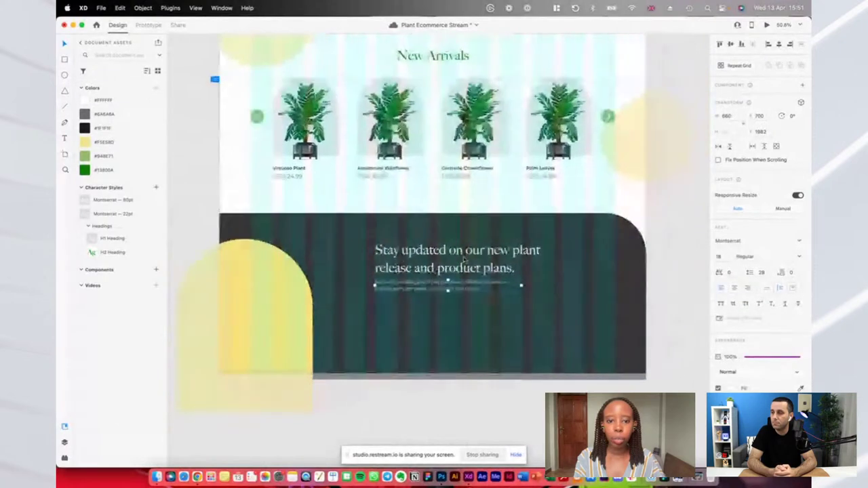
pyautogui.click(427, 347)
pyautogui.click(442, 381)
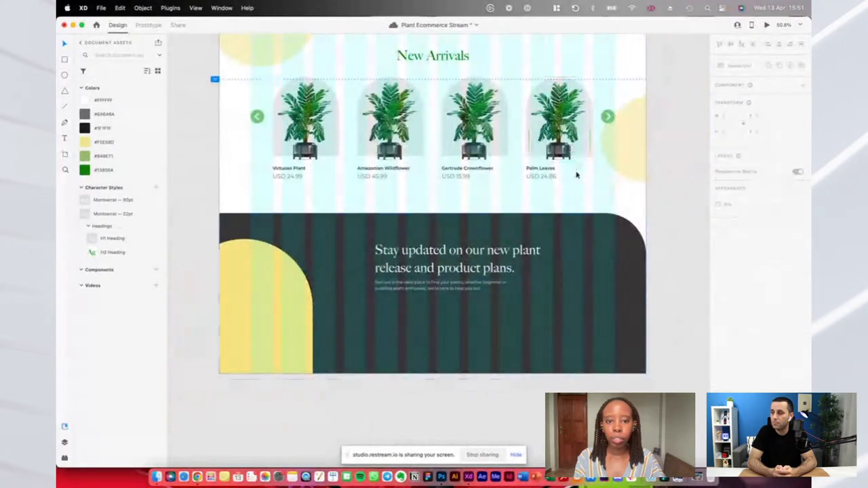
pyautogui.moveTo(434, 374); pyautogui.dragTo(430, 352)
# Draw a 520 × 67 px rectangle for the email field below the dark section's body text, at X 700, Y 2090
pyautogui.scroll(4, 421, 256)
pyautogui.press('r')
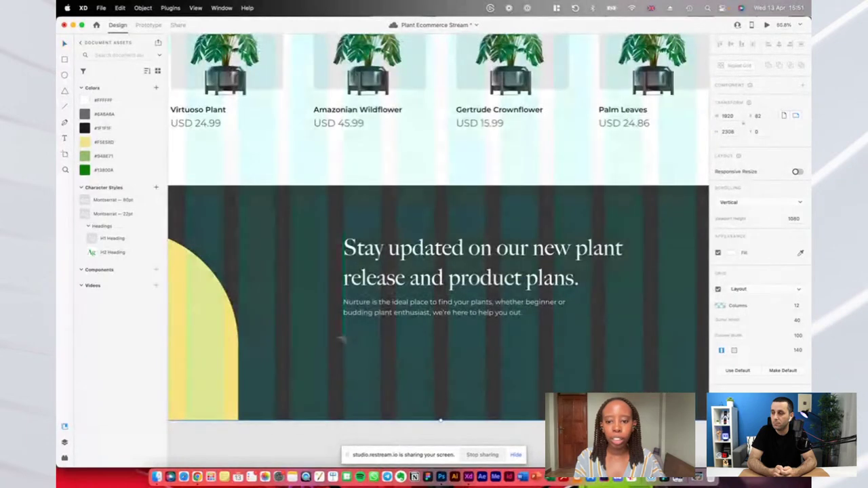
pyautogui.moveTo(343, 337)
pyautogui.mouseDown()
pyautogui.moveTo(540, 359)
pyautogui.moveTo(506, 348)
pyautogui.mouseUp()
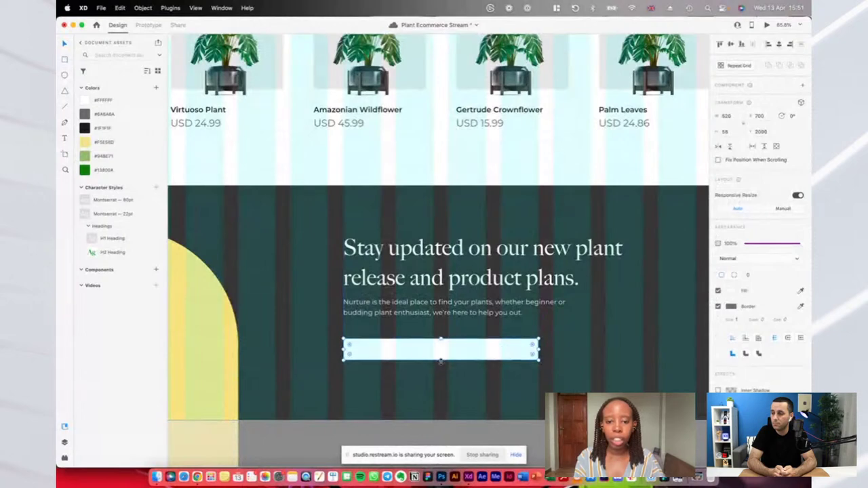
pyautogui.moveTo(441, 361); pyautogui.dragTo(441, 364)
# Place a copy of the hero's FIND A PLANT button beside the email field rectangle, at X 1260, Y 2095
pyautogui.scroll(-5, 372, 350)
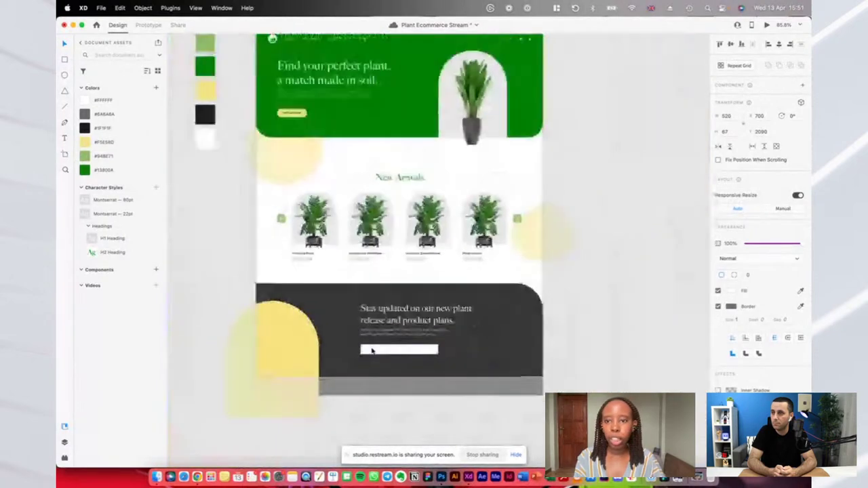
pyautogui.scroll(3, 453, 348)
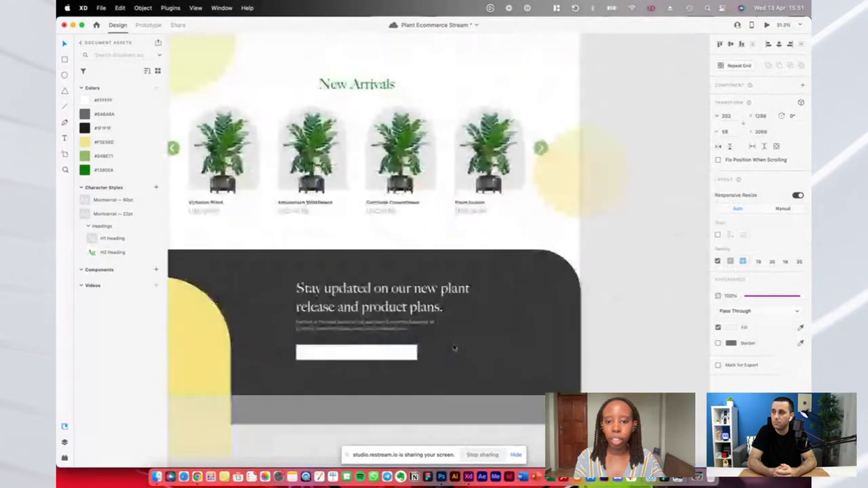
pyautogui.scroll(-4, 453, 348)
pyautogui.scroll(5, 447, 348)
pyautogui.scroll(5, 447, 346)
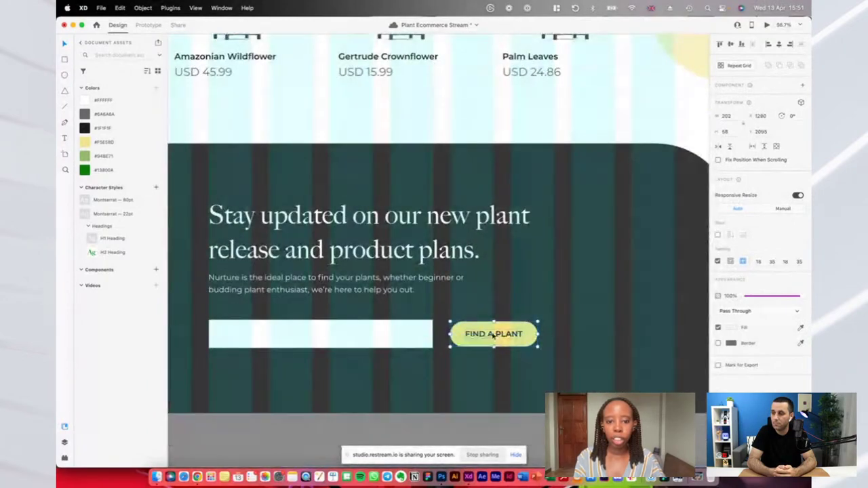
# Change the copied button's label to SUBSCRIBE
pyautogui.doubleClick(493, 333)
pyautogui.write('SUBSR')
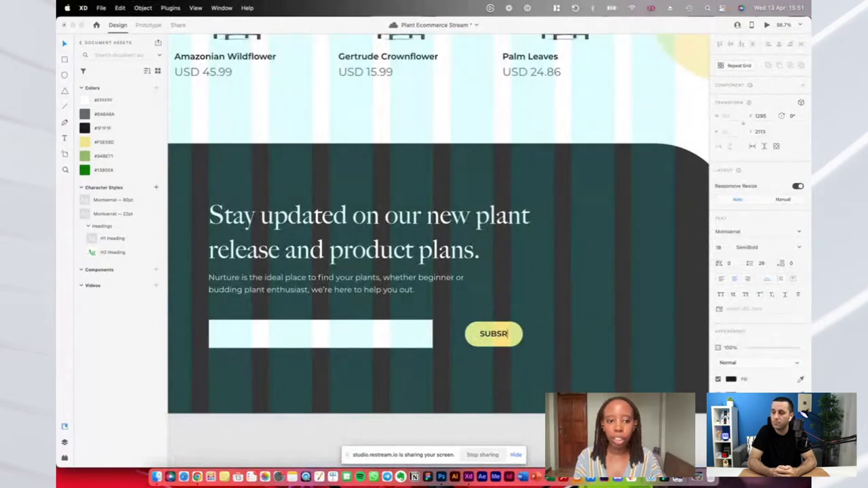
pyautogui.press('BackSpace')
pyautogui.write('CRIBE')
pyautogui.press('Escape')
pyautogui.hscroll(-2, 513, 341)
# Round the email field rectangle's corners to a radius of 34 and turn off its fill
pyautogui.click(446, 310)
pyautogui.hscroll(-3, 445, 310)
pyautogui.scroll(-1, 446, 310)
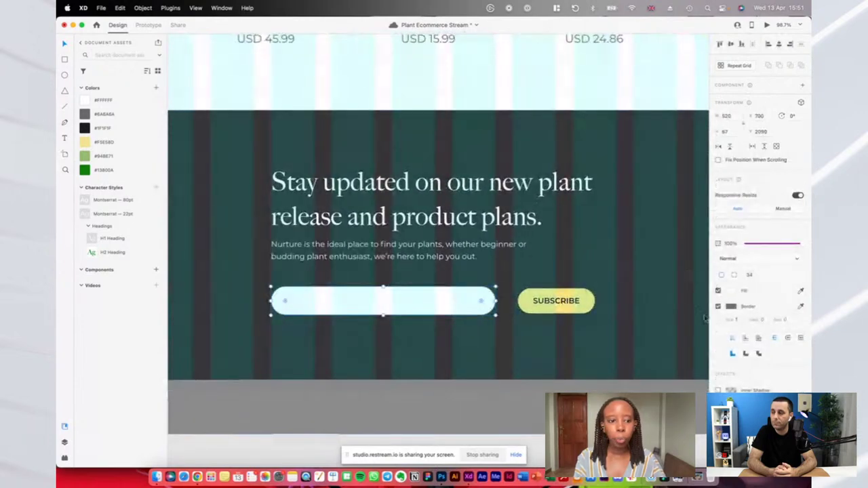
pyautogui.click(717, 291)
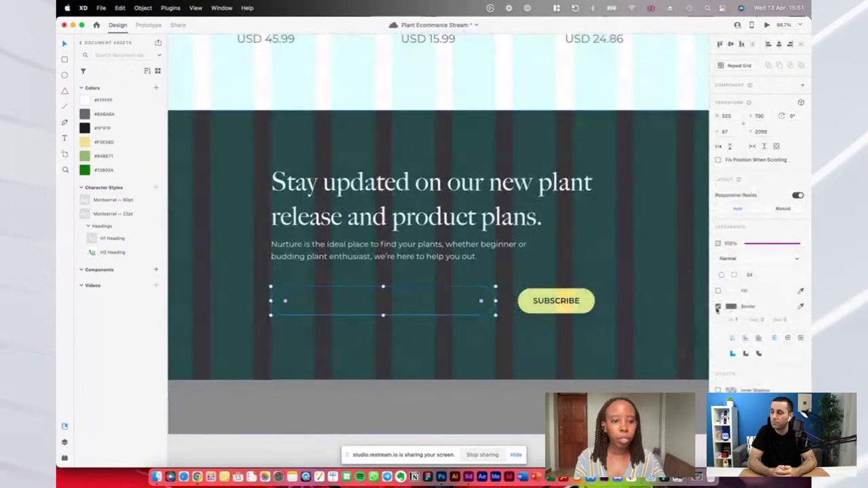
# Give the email field a white border with a size of 2
pyautogui.click(730, 307)
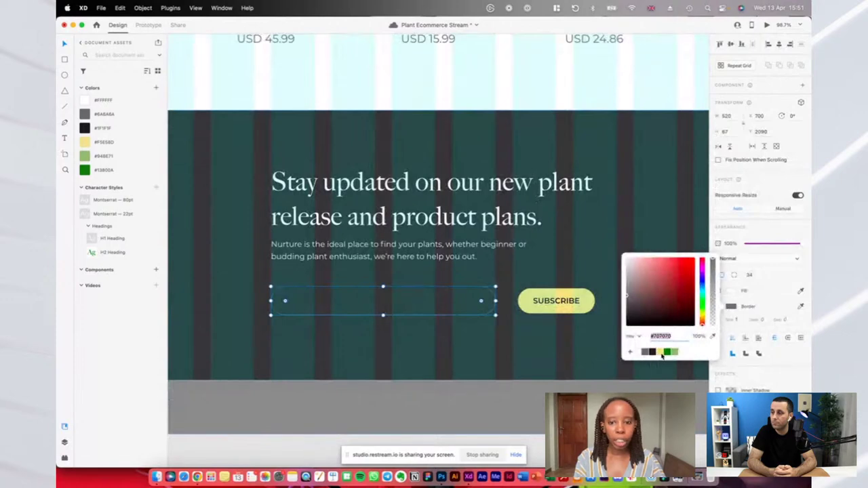
pyautogui.click(661, 353)
pyautogui.click(676, 352)
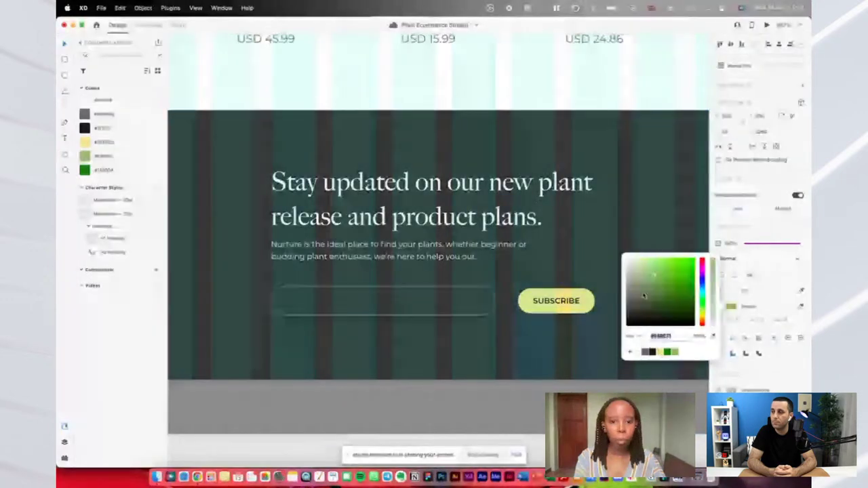
pyautogui.click(736, 319)
pyautogui.write('2')
pyautogui.press('Return')
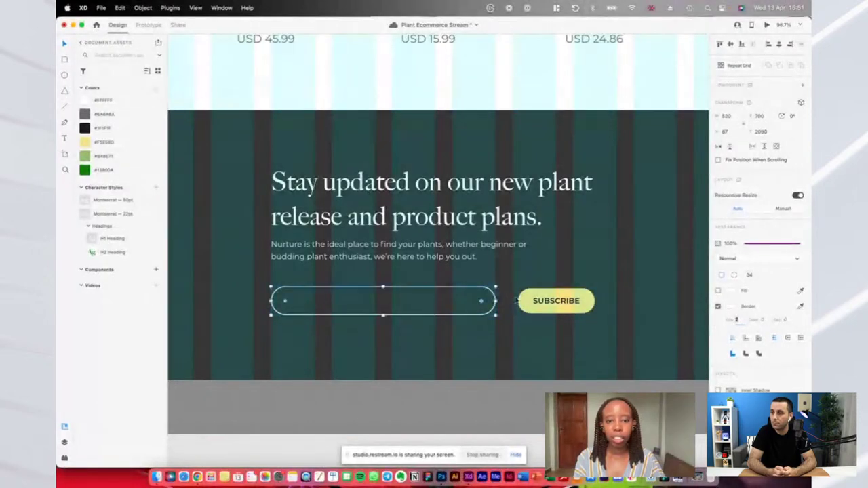
# Move the SUBSCRIBE button closer to the email field, to X 1240, and reduce the field's height to 58 px
pyautogui.click(536, 301)
pyautogui.scroll(2, 537, 300)
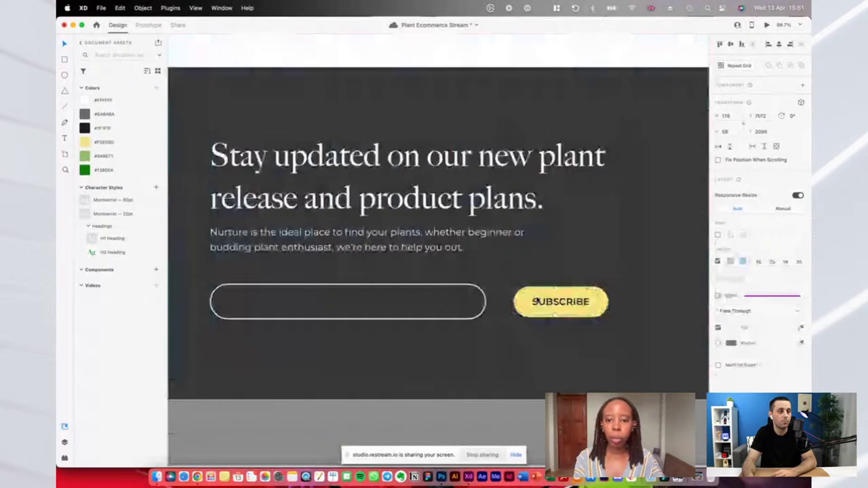
pyautogui.hscroll(-4, 349, 296)
pyautogui.scroll(-3, 348, 293)
pyautogui.scroll(5, 348, 293)
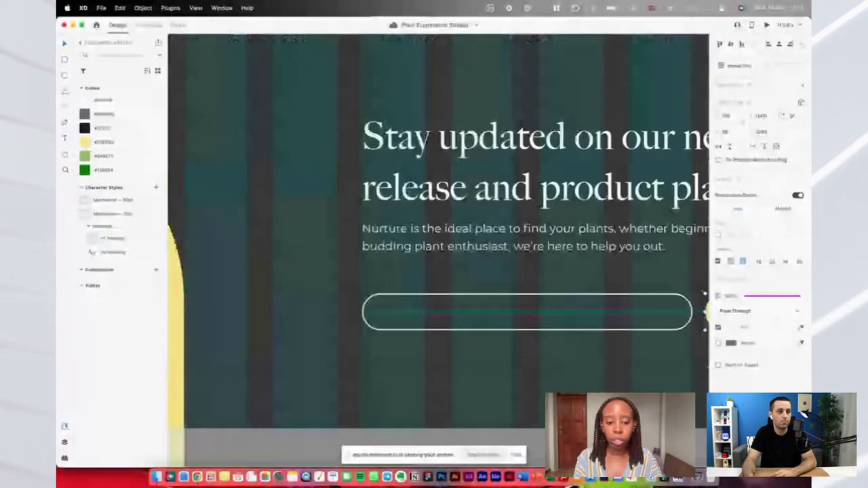
# Add the placeholder text "Email Address" inside the email field
pyautogui.click(403, 312)
pyautogui.write('Email address...')
pyautogui.press('super+a')
pyautogui.write('Email')
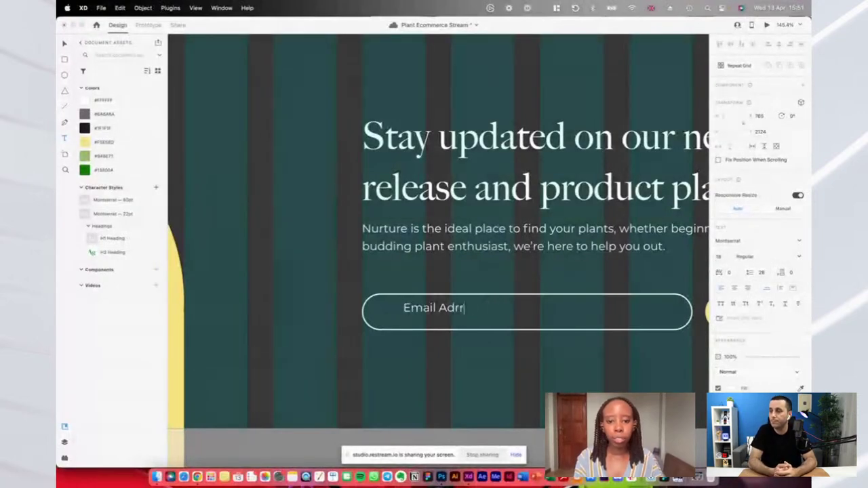
pyautogui.write(' Address')
pyautogui.press('Escape')
# Set the placeholder text's opacity to 70% and move it to the field's left end, vertically centred, at about X 725
pyautogui.press('5')
pyautogui.hscroll(1, 459, 278)
pyautogui.press('Escape')
pyautogui.press('super+shift+apostrophe')
pyautogui.scroll(3, 408, 291)
pyautogui.click(402, 287)
pyautogui.moveTo(402, 287); pyautogui.dragTo(369, 292)
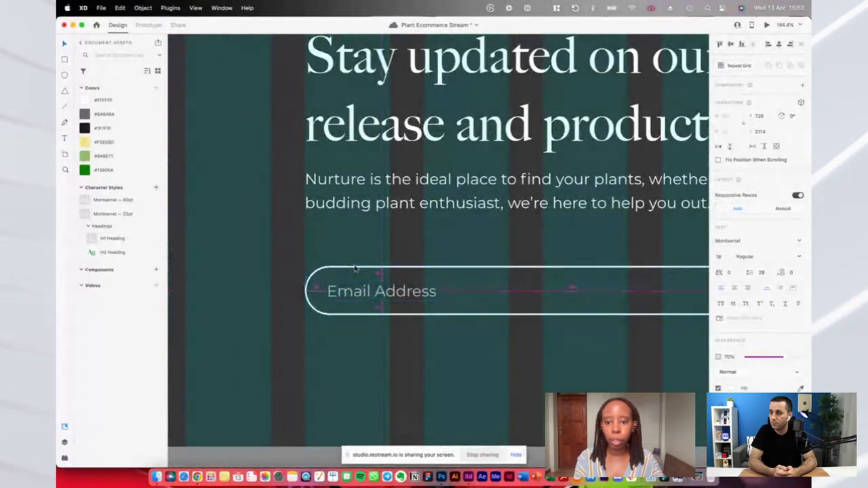
# Preview the page down to the newsletter section and close the preview
pyautogui.scroll(-10, 354, 268)
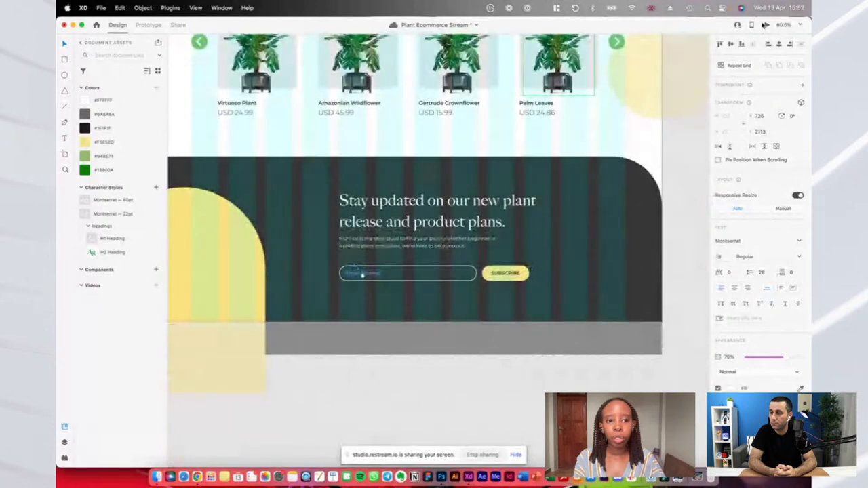
pyautogui.click(766, 24)
pyautogui.scroll(-10, 525, 277)
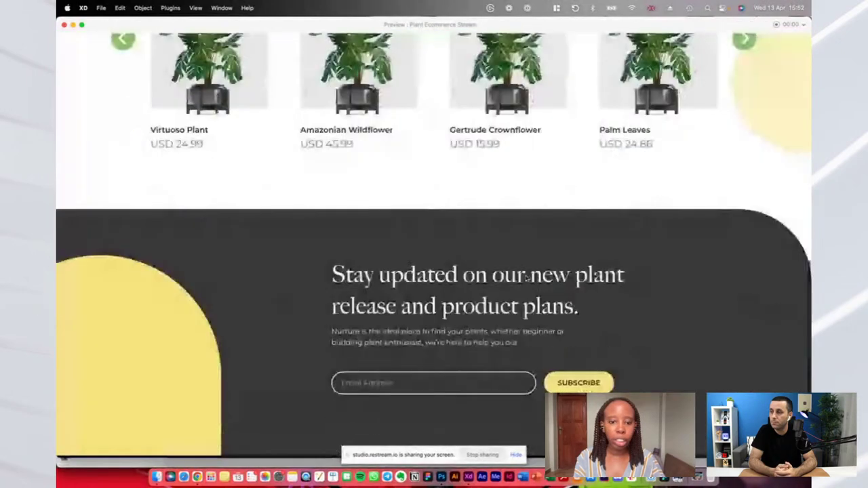
pyautogui.click(65, 24)
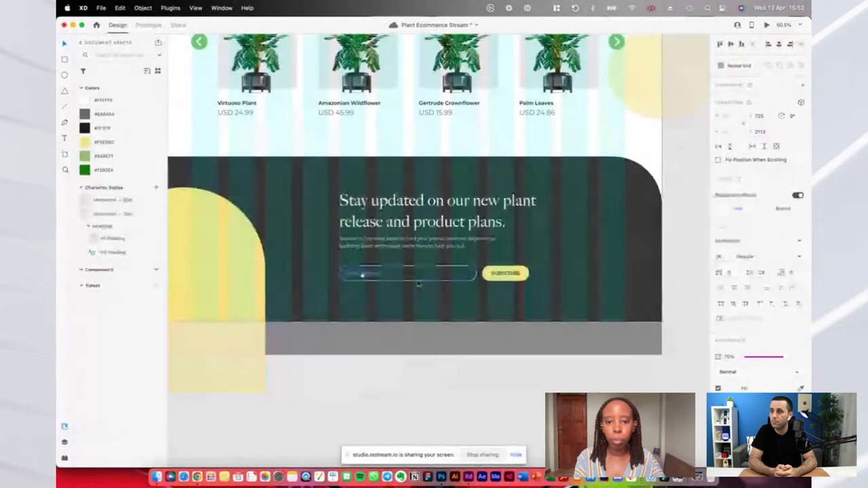
# Group the email field with the SUBSCRIBE button
pyautogui.scroll(5, 418, 282)
pyautogui.click(426, 257)
pyautogui.keyDown('shift'); pyautogui.click(539, 260); pyautogui.keyUp('shift')
pyautogui.press('super+g')
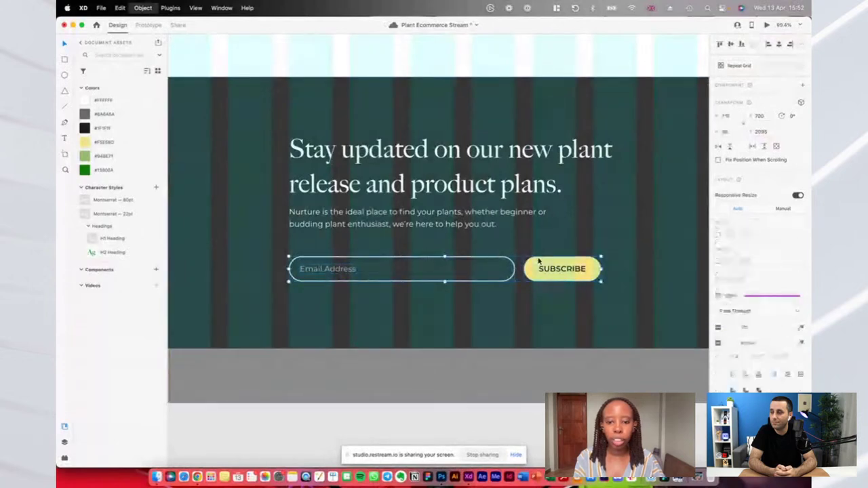
# Move the email field and SUBSCRIBE button together up to Y 2082, closer to the body text
pyautogui.click(441, 224)
pyautogui.click(562, 279)
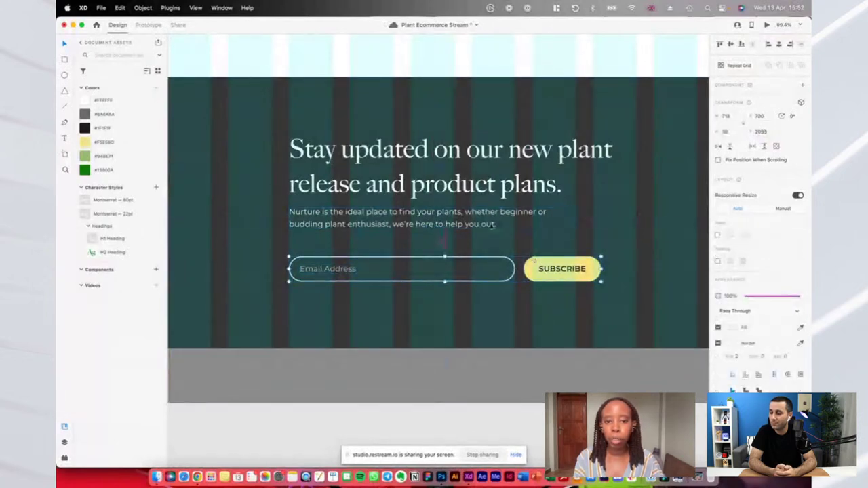
pyautogui.hotkey('shift', 'Up')
pyautogui.press('Up')
pyautogui.press('Up')
pyautogui.press('Up')
pyautogui.scroll(-10, 491, 226)
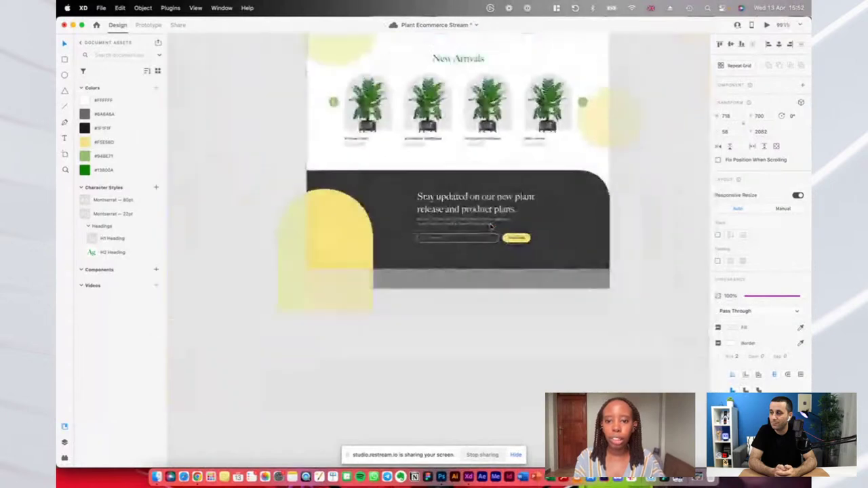
pyautogui.scroll(3, 515, 214)
pyautogui.click(681, 143)
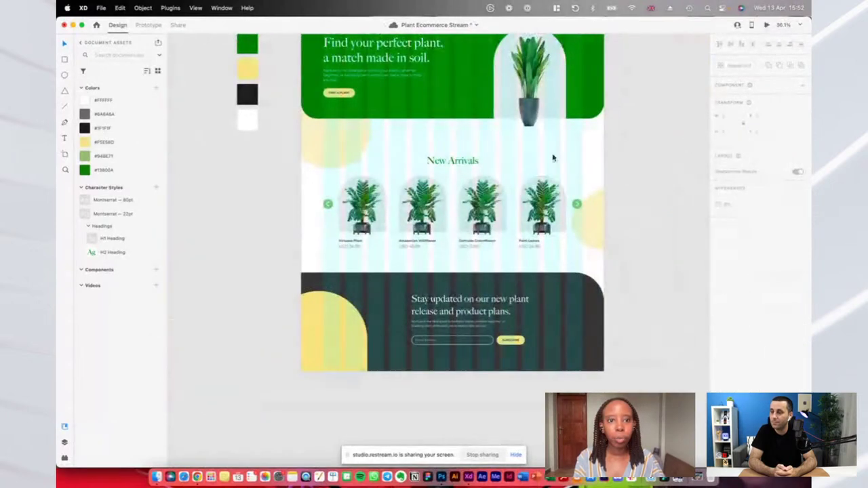
# Preview the page from the hero down to the newsletter section and close the preview
pyautogui.click(767, 24)
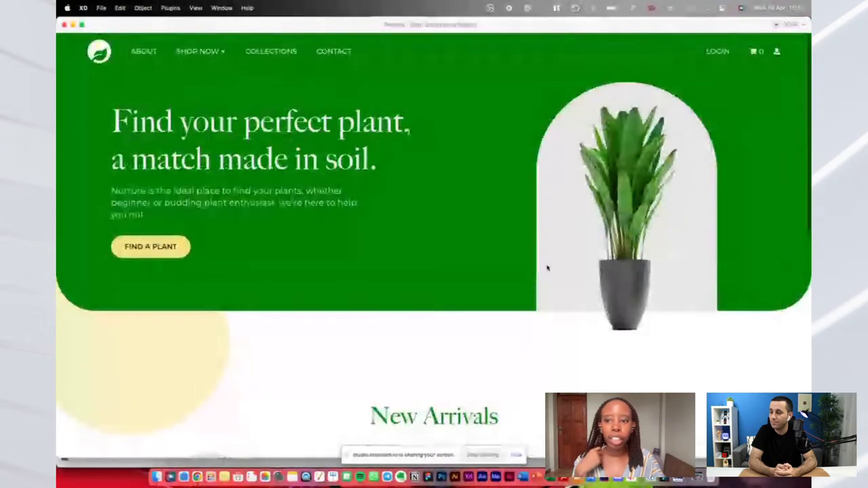
pyautogui.scroll(-2, 548, 268)
pyautogui.scroll(-5, 548, 268)
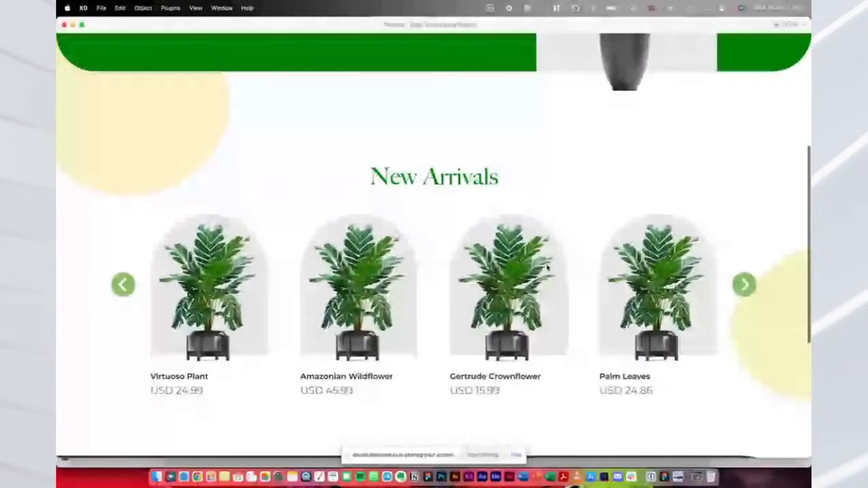
pyautogui.scroll(-7, 548, 267)
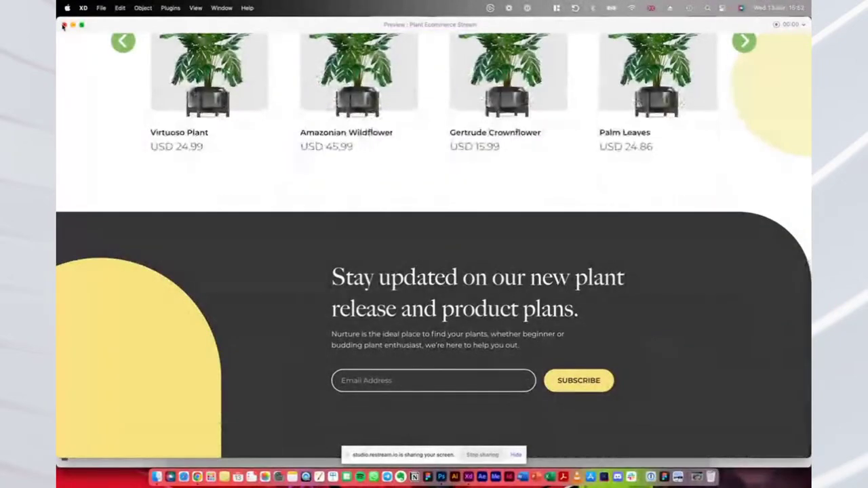
pyautogui.click(64, 25)
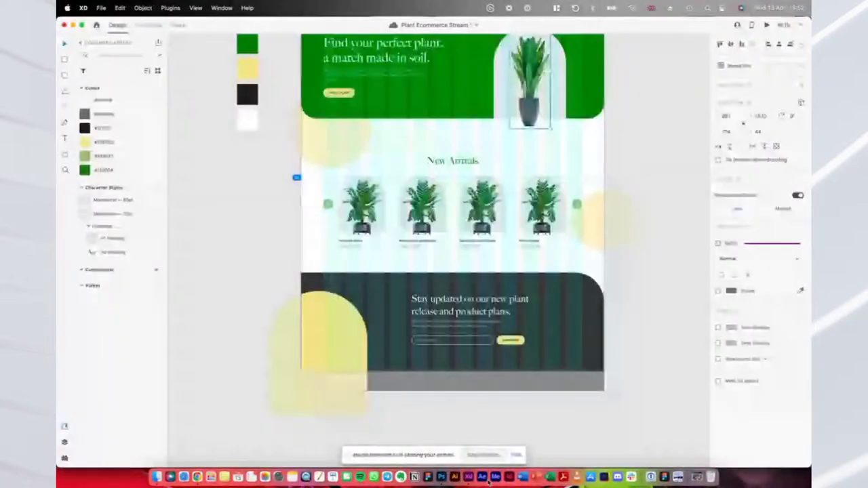
# Switch to Photoshop and undo the previous plant's cutout to restore the full stock image of five plants
pyautogui.click(441, 478)
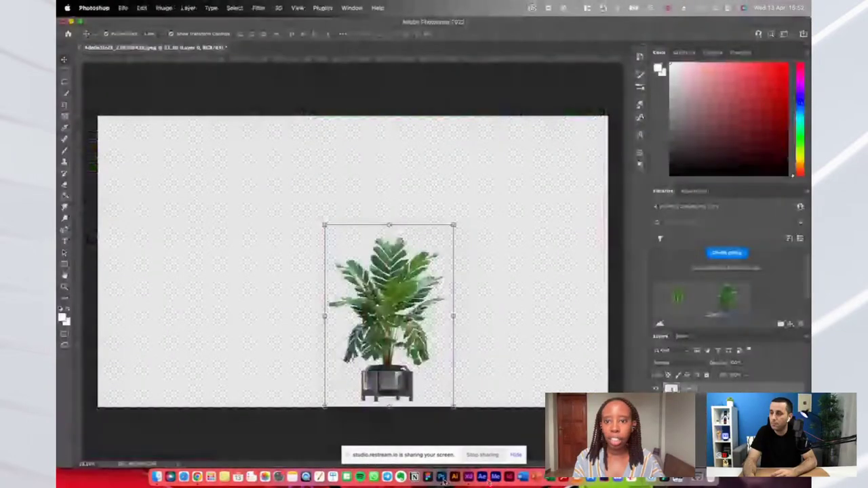
pyautogui.press('super+z')
pyautogui.press('super+z')
pyautogui.press('super+z')
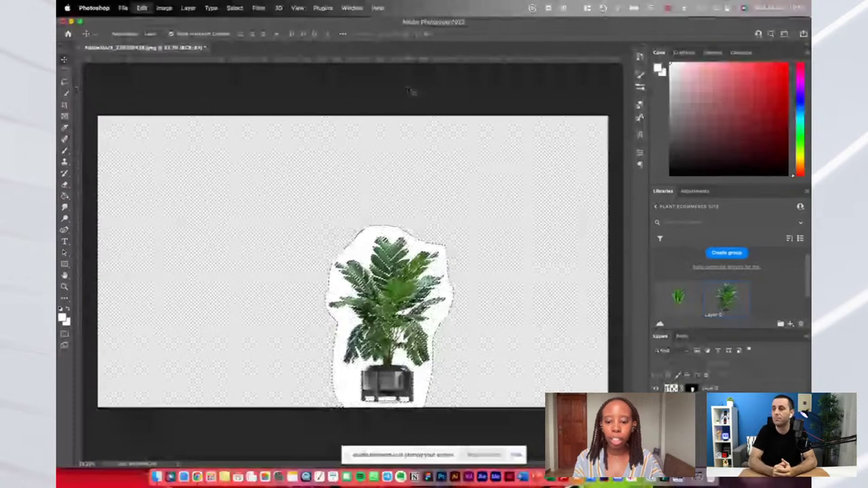
# Isolate the rightmost potted plant with a loose lasso and Select and Mask, applying the resulting layer mask
pyautogui.press('l')
pyautogui.moveTo(513, 407)
pyautogui.mouseDown()
pyautogui.moveTo(485, 319)
pyautogui.moveTo(492, 257)
pyautogui.moveTo(584, 219)
pyautogui.moveTo(618, 270)
pyautogui.mouseUp()
pyautogui.moveTo(616, 378)
pyautogui.mouseDown()
pyautogui.moveTo(523, 437)
pyautogui.moveTo(513, 407)
pyautogui.mouseUp()
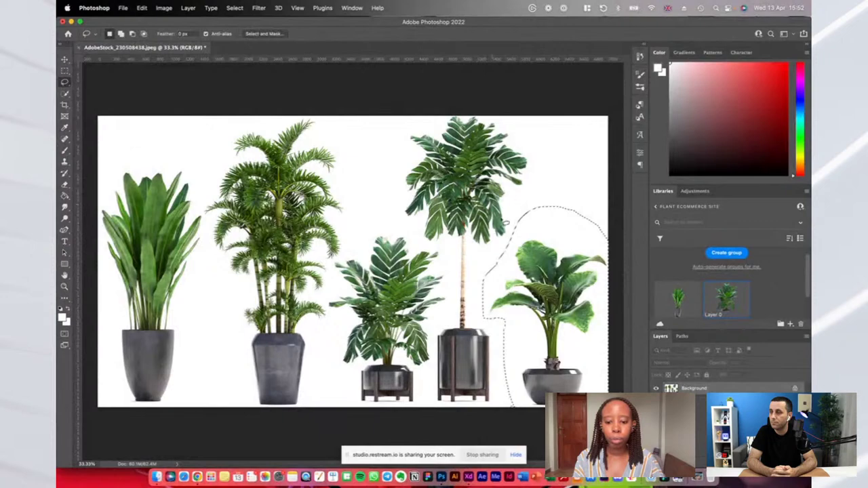
pyautogui.press('w')
pyautogui.click(358, 34)
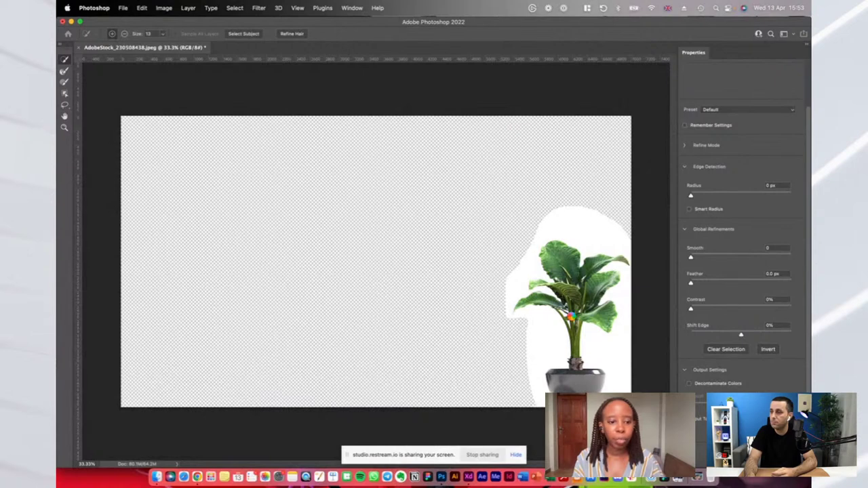
pyautogui.press('Return')
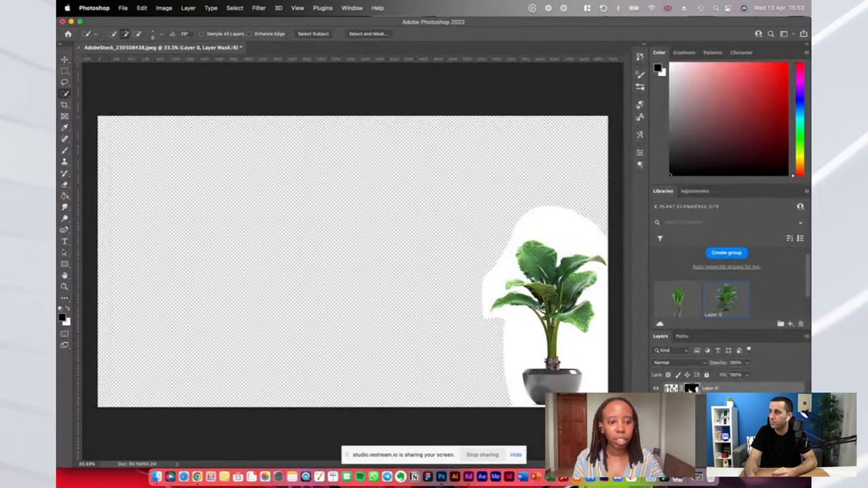
pyautogui.rightClick(690, 389)
pyautogui.click(726, 397)
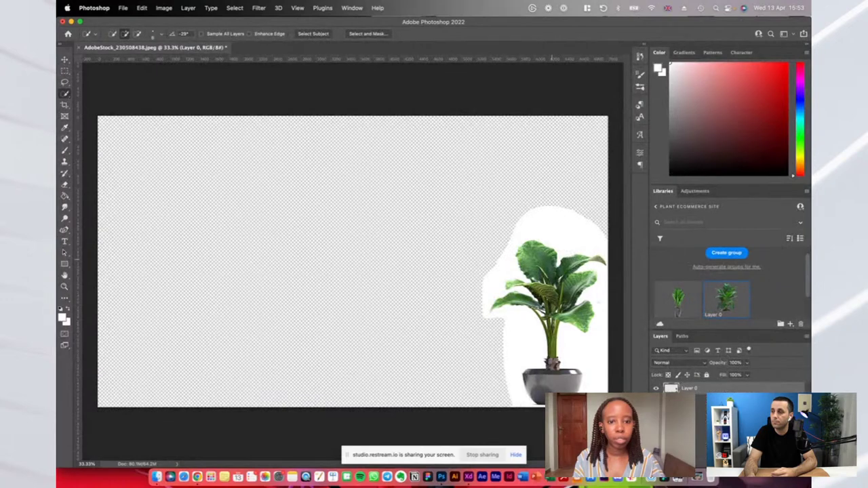
# Select the white background around the plant with Color Range, using sampled colors and localized color clusters
pyautogui.press('a')
pyautogui.click(236, 8)
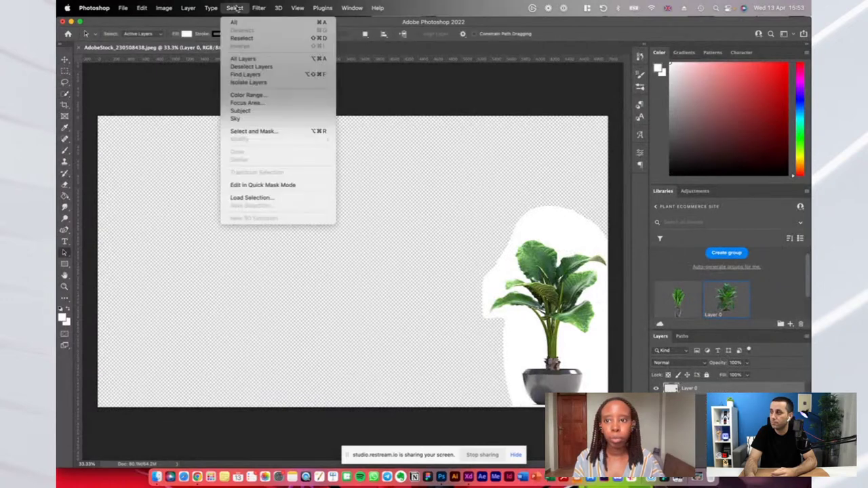
pyautogui.click(247, 95)
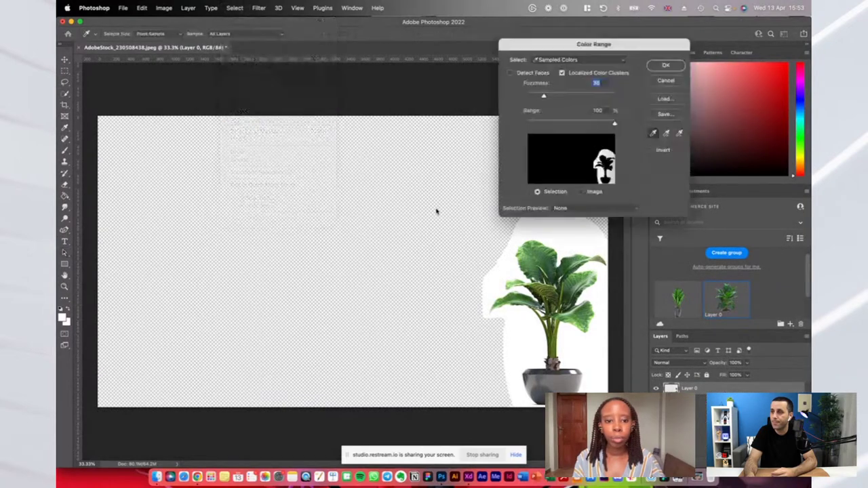
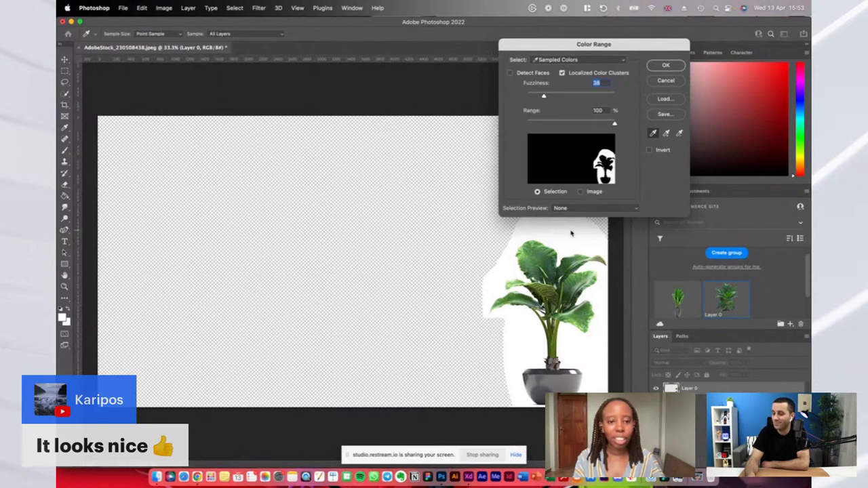
pyautogui.click(662, 66)
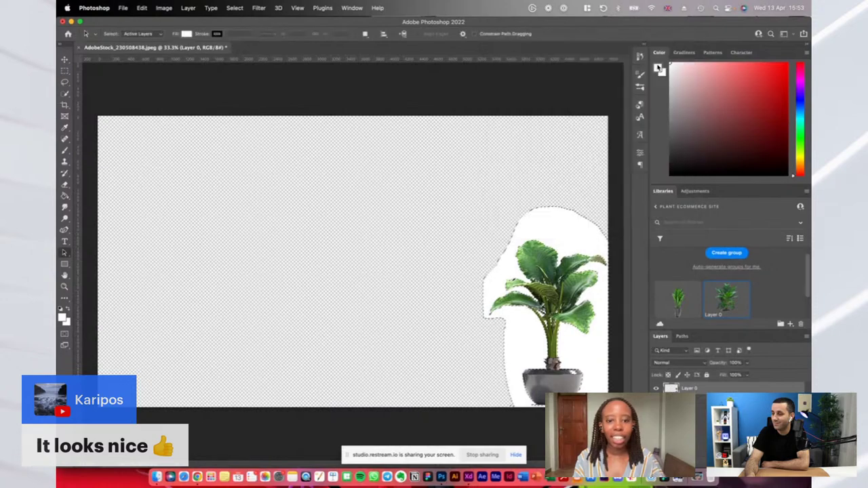
# Invert the selection to the plant in Select and Mask and set Smooth to 10
pyautogui.click(369, 34)
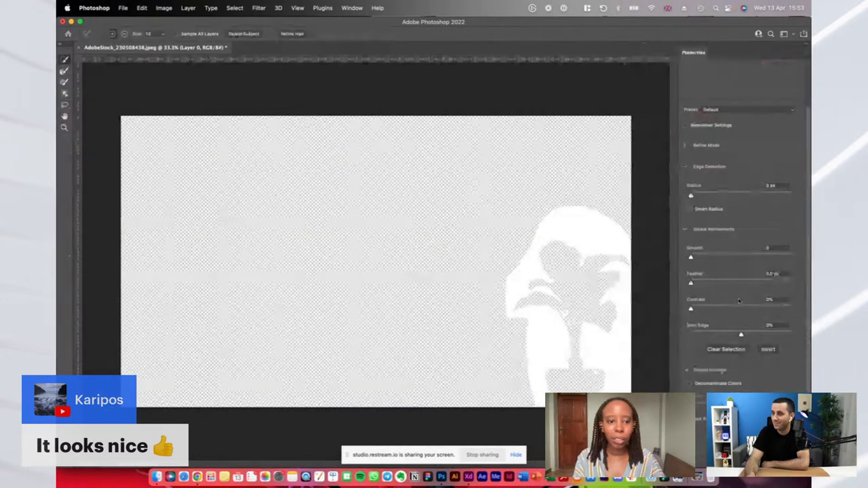
pyautogui.moveTo(692, 258); pyautogui.dragTo(703, 258)
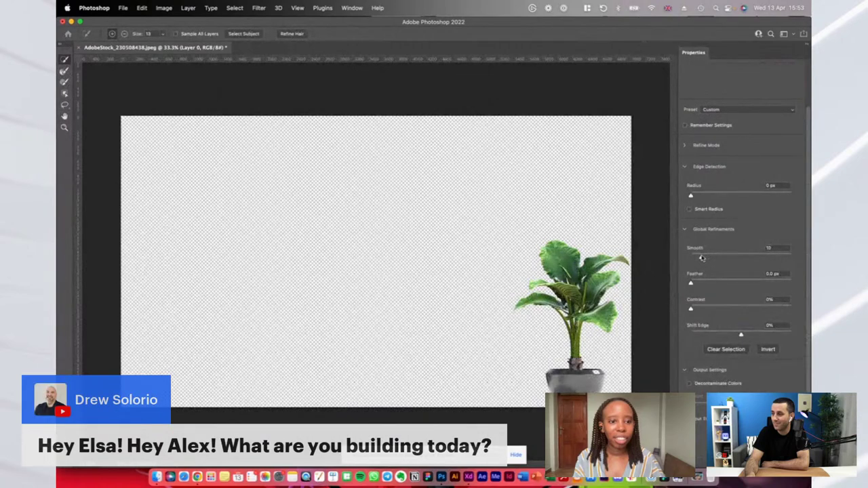
pyautogui.moveTo(702, 257); pyautogui.dragTo(701, 258)
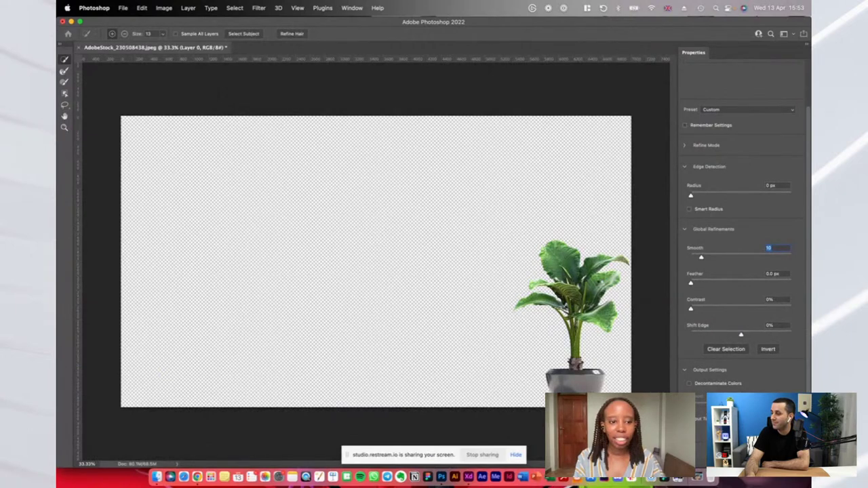
# Apply the refined selection as a permanent mask and add the cut-out plant to the PLANT ECOMMERCE SITE library
pyautogui.click(785, 460)
pyautogui.rightClick(692, 391)
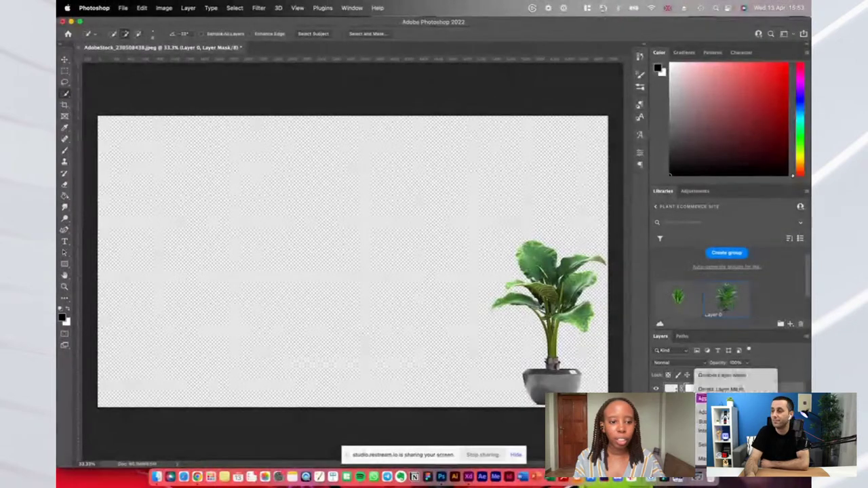
pyautogui.click(702, 398)
pyautogui.moveTo(671, 388); pyautogui.dragTo(786, 288)
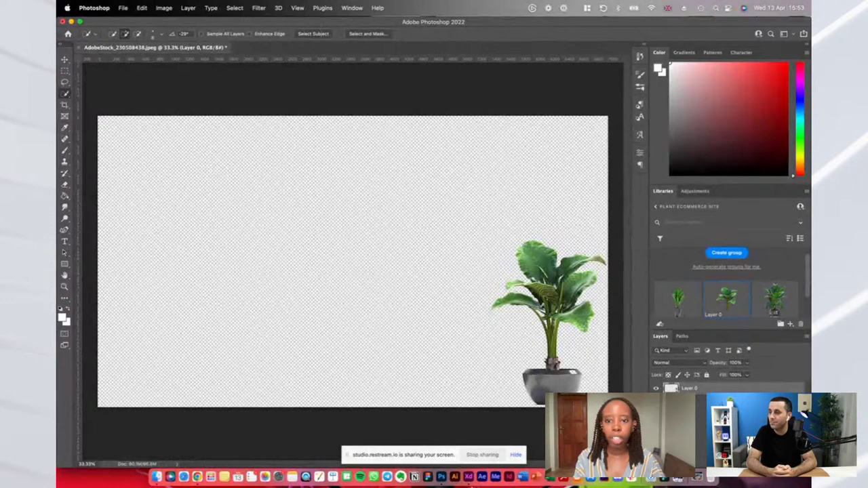
# Switch back to Adobe XD and rename the first plant in the shared library as Plant 1
pyautogui.press('super+Tab')
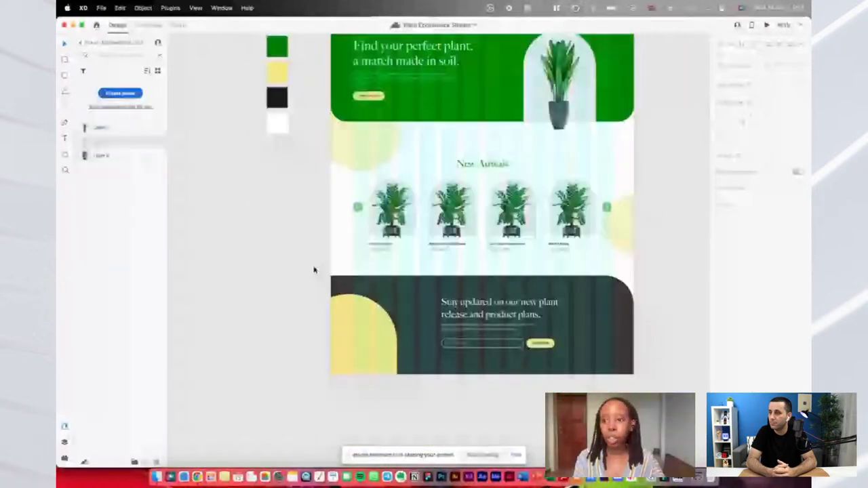
pyautogui.scroll(2, 359, 256)
pyautogui.rightClick(107, 131)
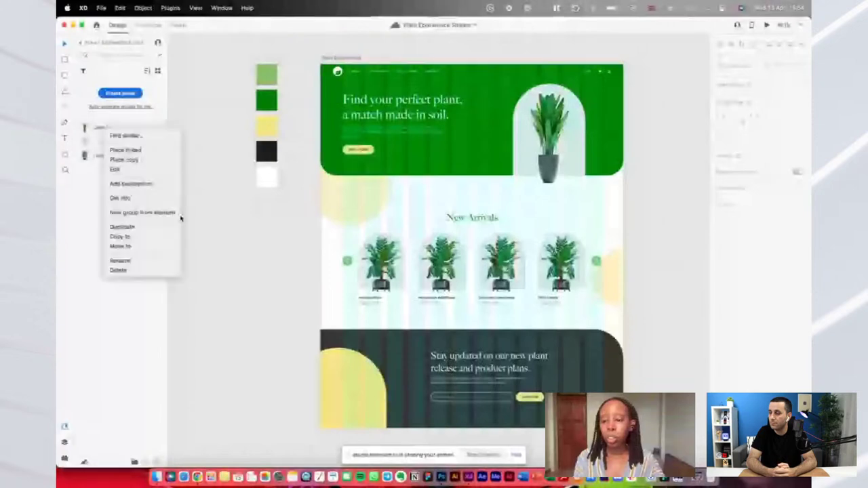
pyautogui.click(120, 261)
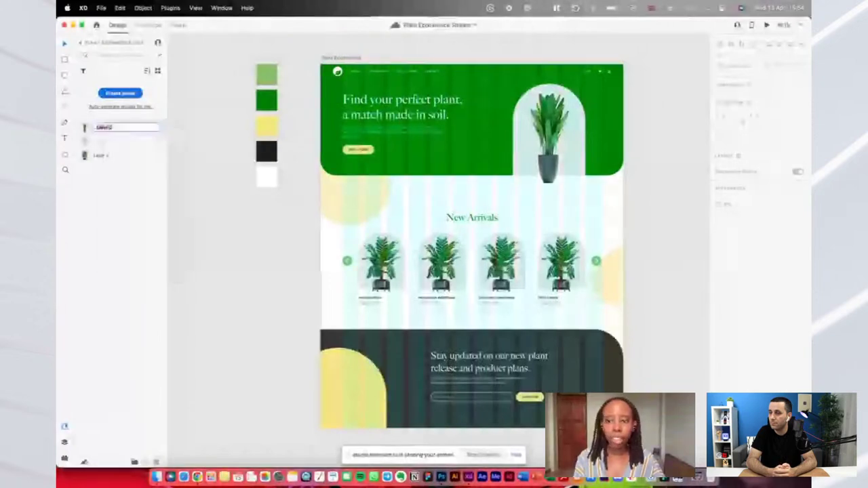
pyautogui.write('Plant 1')
pyautogui.press('Return')
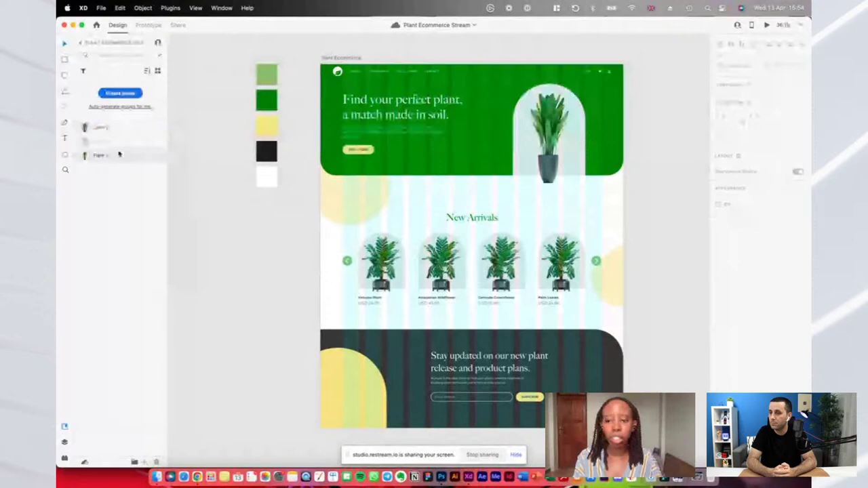
# Rename the remaining two library plants as Plant 2 and Plant 3
pyautogui.rightClick(101, 129)
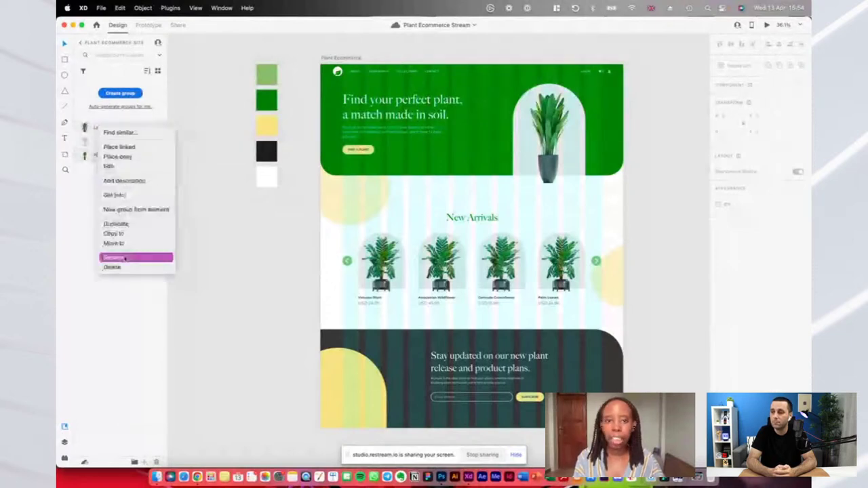
pyautogui.click(124, 257)
pyautogui.rightClick(102, 127)
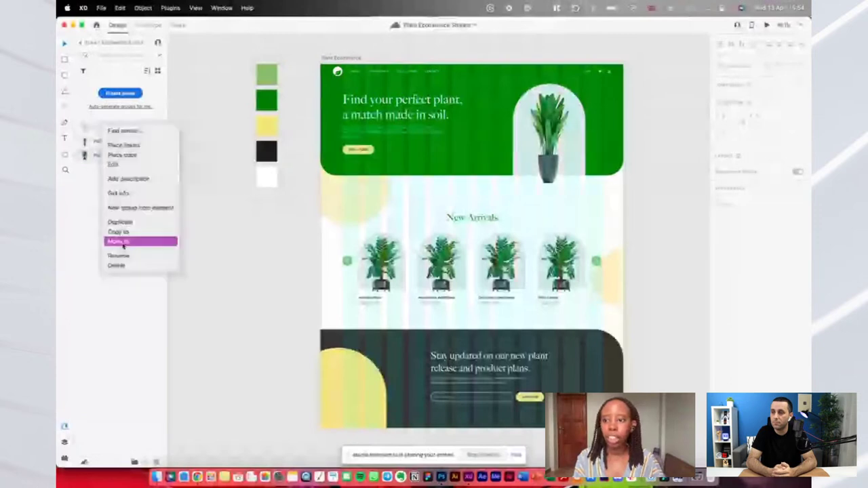
pyautogui.click(122, 256)
pyautogui.press('Return')
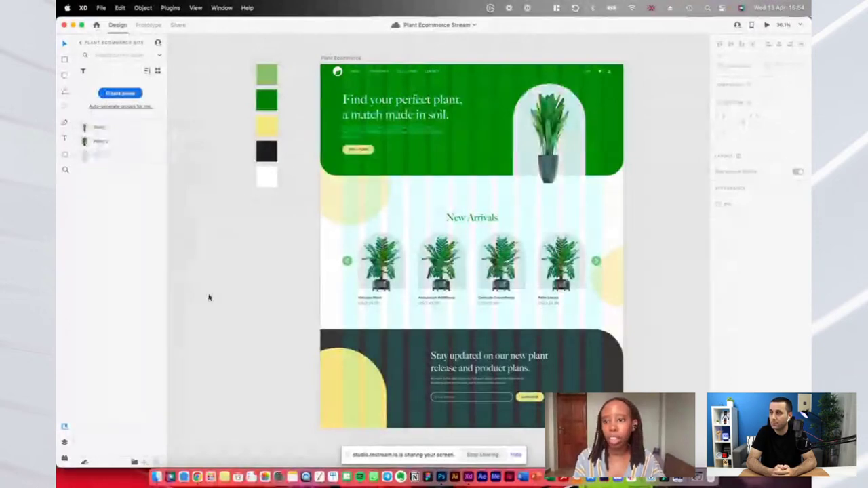
pyautogui.hscroll(2, 209, 297)
pyautogui.scroll(1, 209, 297)
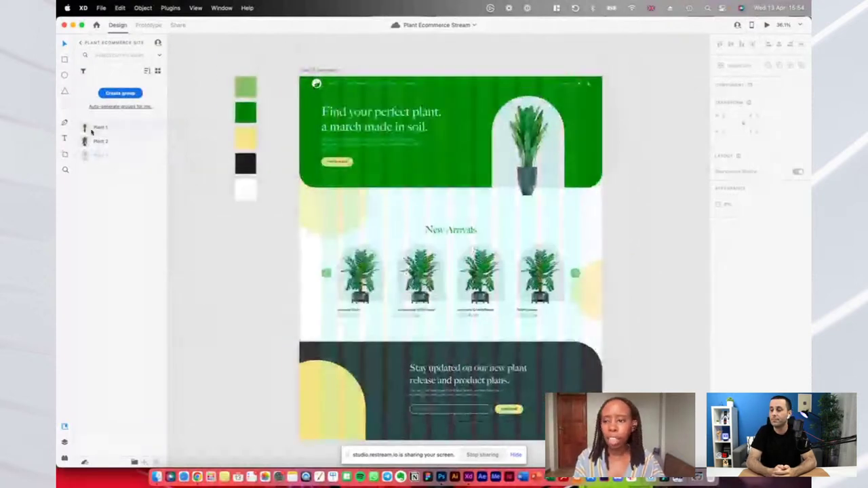
pyautogui.click(146, 71)
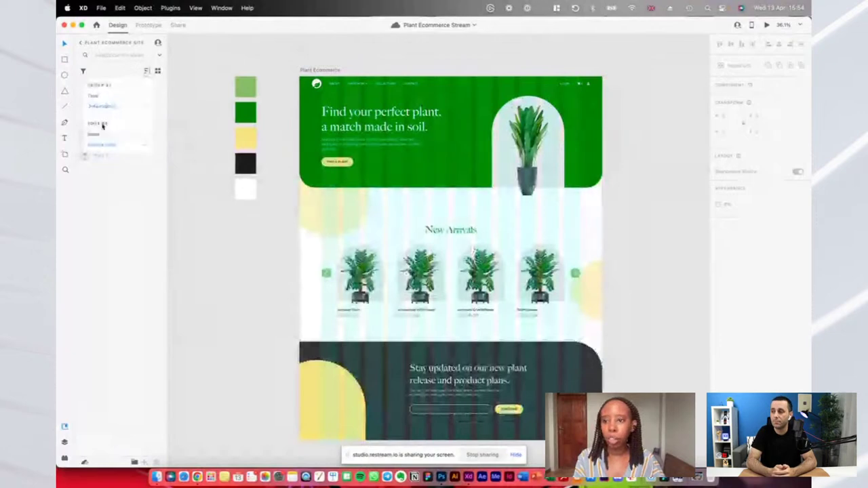
pyautogui.click(468, 241)
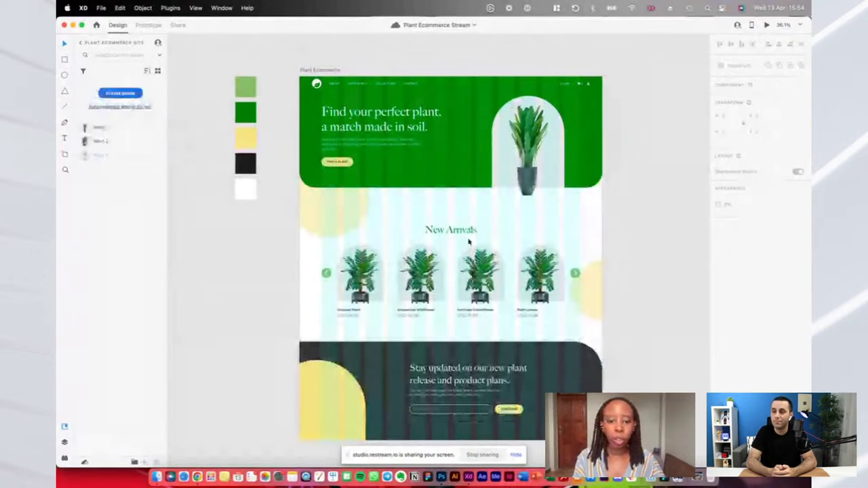
pyautogui.hscroll(-2, 468, 240)
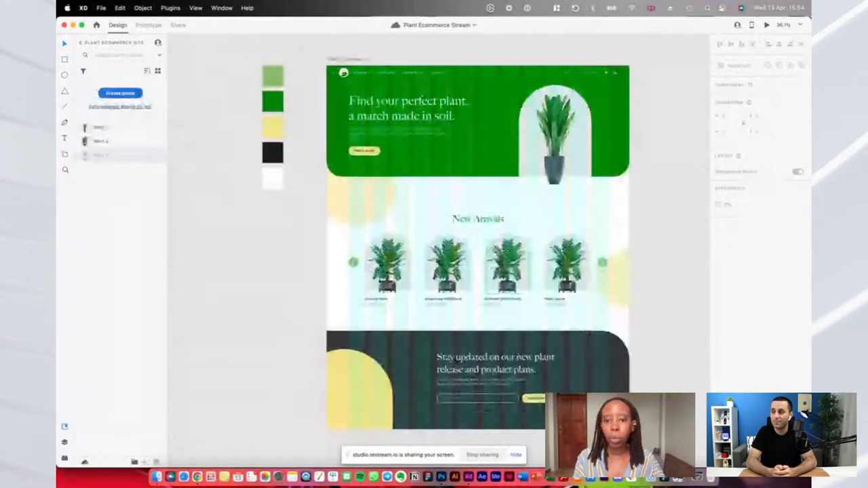
pyautogui.scroll(-1, 257, 258)
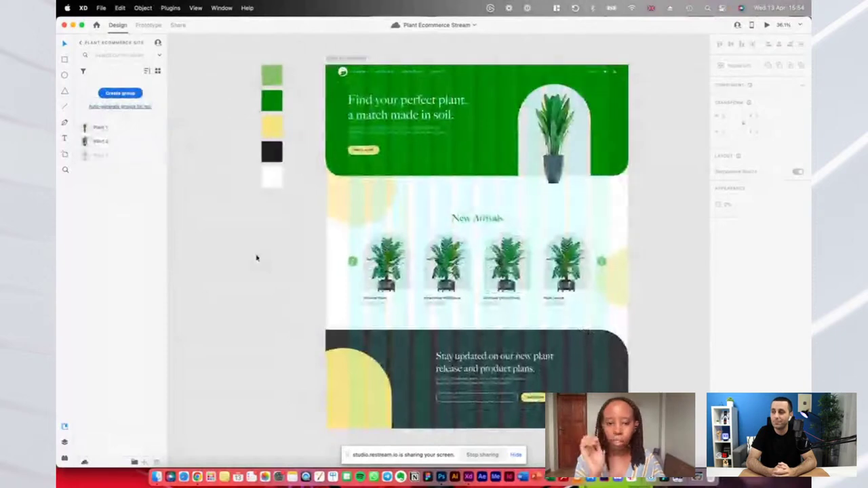
# Examine the New Arrivals section, including its heading, next arrow and yellow circle, and the newsletter section below
pyautogui.hscroll(2, 418, 290)
pyautogui.scroll(2, 418, 291)
pyautogui.scroll(-3, 427, 415)
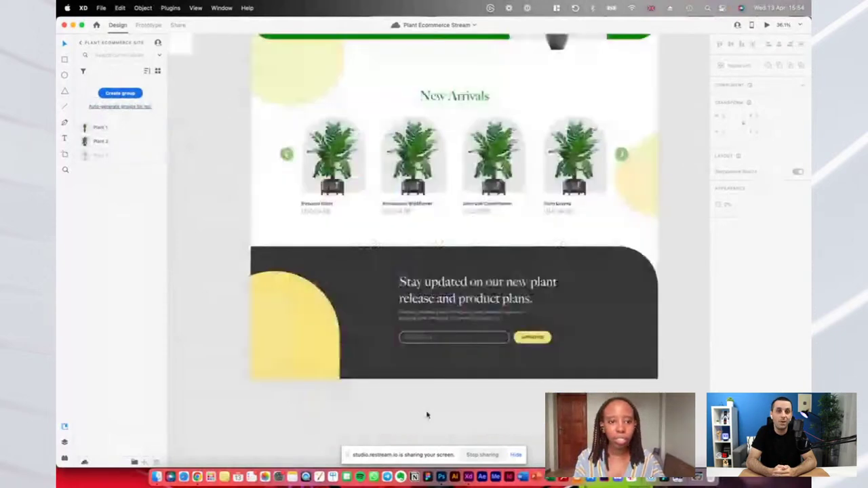
pyautogui.scroll(2, 428, 415)
pyautogui.click(634, 216)
pyautogui.scroll(5, 635, 215)
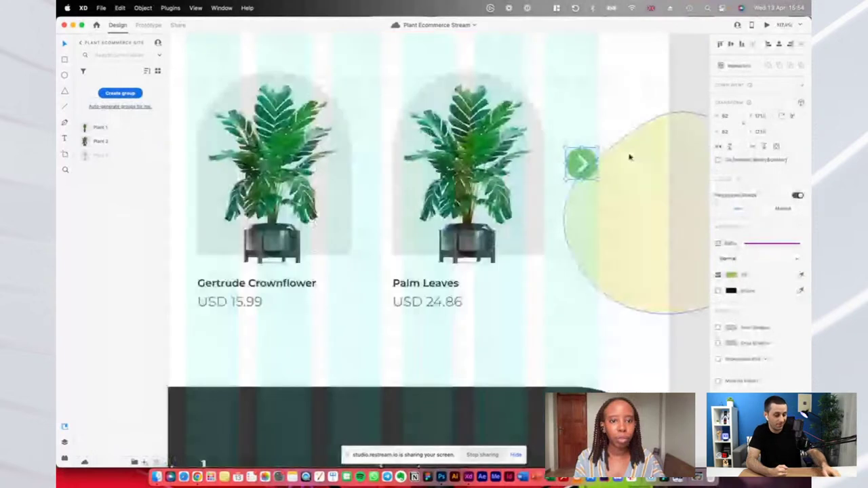
pyautogui.scroll(-6, 630, 157)
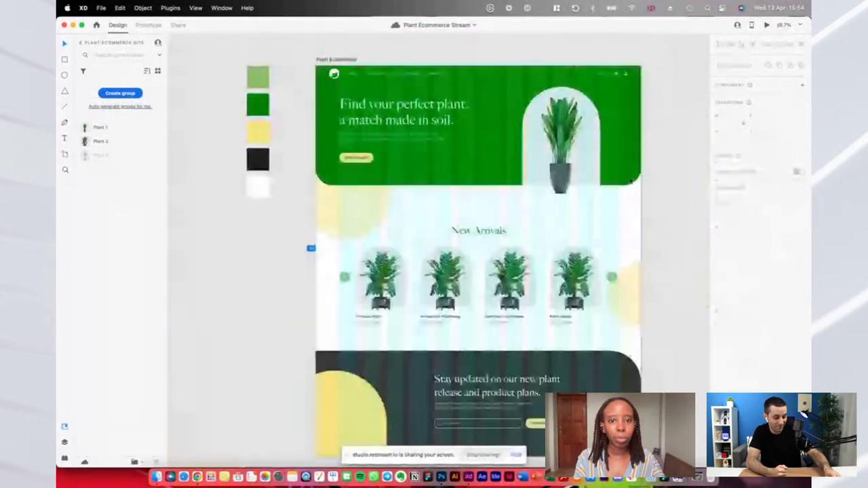
pyautogui.click(478, 231)
pyautogui.scroll(-1, 536, 224)
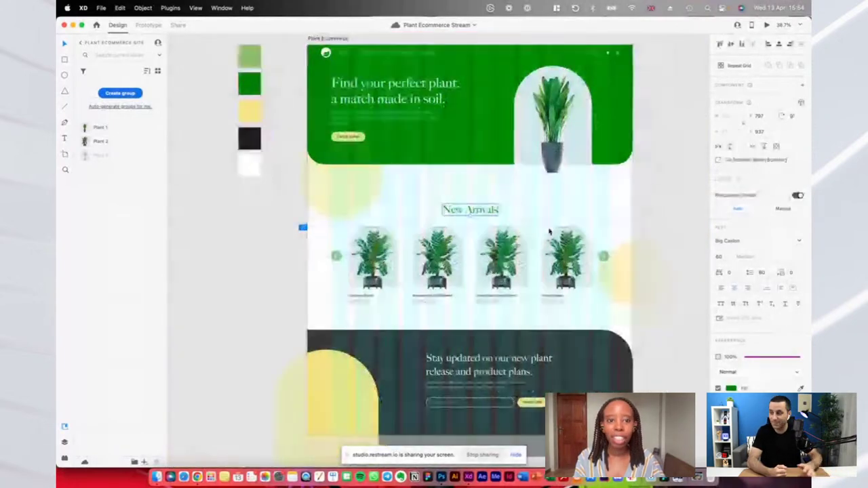
# Check the fill colour of the yellow circle near the New Arrivals next arrow
pyautogui.scroll(-2, 616, 291)
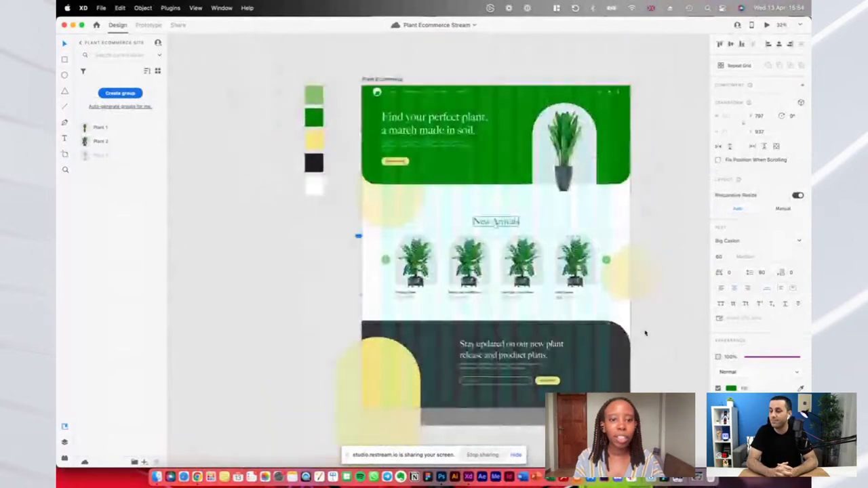
pyautogui.scroll(4, 645, 333)
pyautogui.click(601, 249)
pyautogui.scroll(-4, 523, 256)
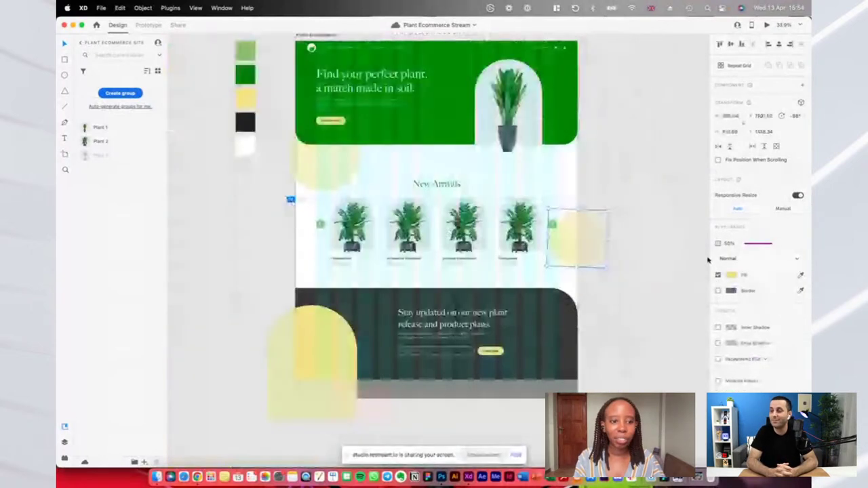
pyautogui.click(731, 274)
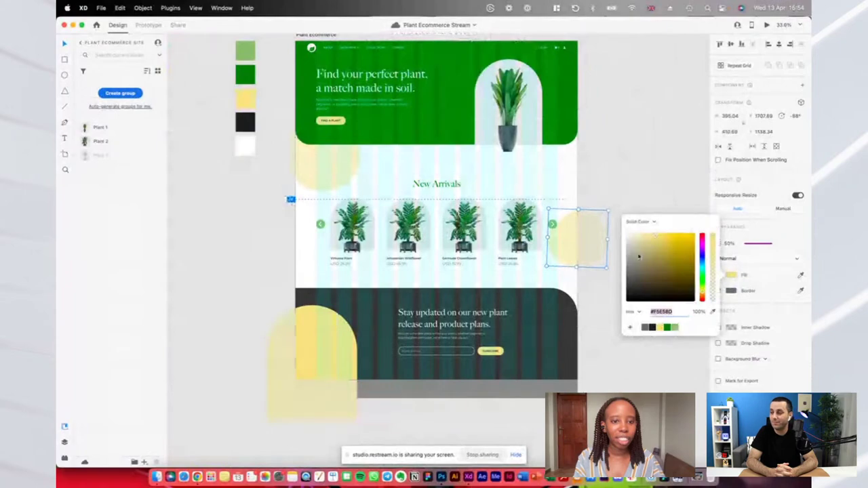
pyautogui.click(653, 167)
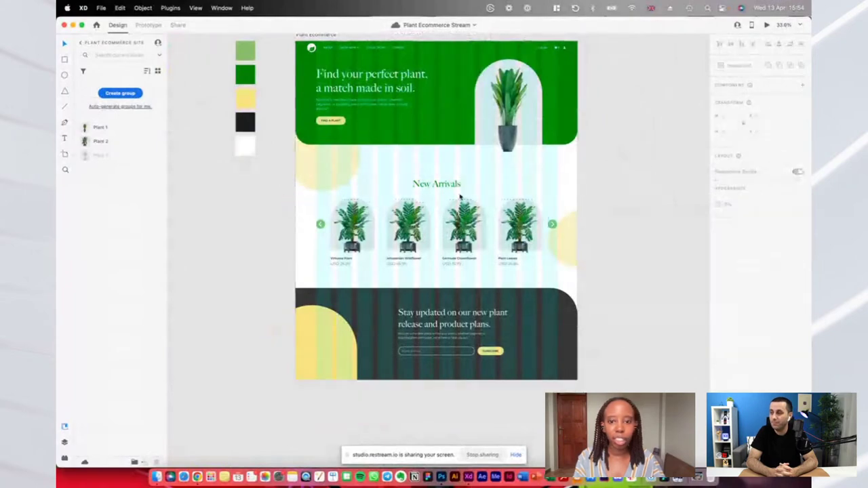
# Nudge the yellow circle near the New Arrivals next arrow slightly downward
pyautogui.scroll(3, 667, 258)
pyautogui.click(645, 267)
pyautogui.scroll(3, 645, 268)
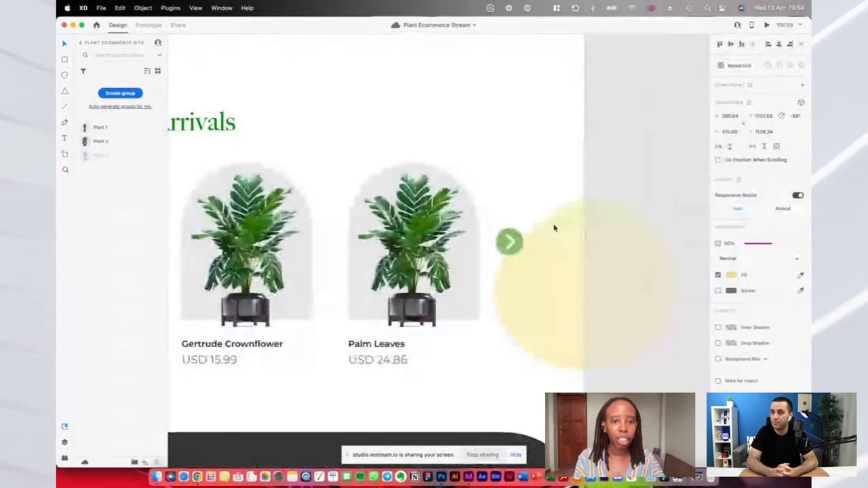
pyautogui.scroll(-3, 552, 229)
pyautogui.scroll(6, 552, 230)
pyautogui.moveTo(557, 235); pyautogui.dragTo(556, 237)
pyautogui.click(603, 82)
# Place Plant 3 from the shared library on the page, scale it to about 606 × 969, and move it over the newsletter section's yellow arch
pyautogui.scroll(-5, 603, 83)
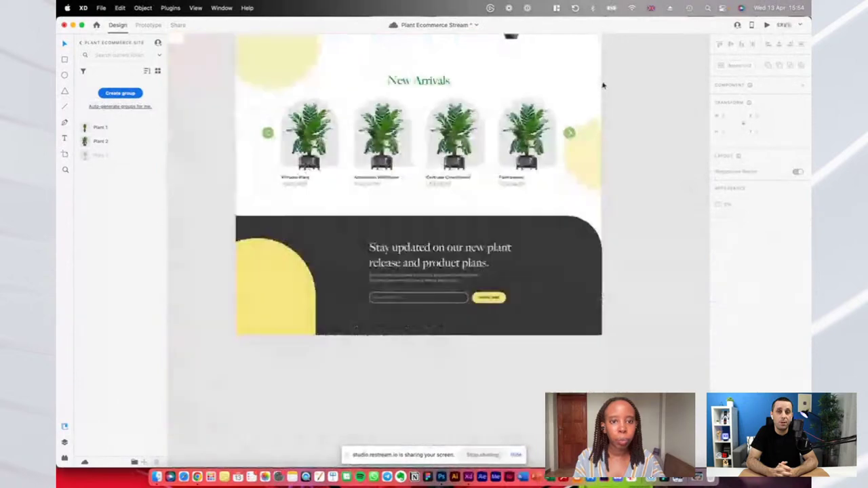
pyautogui.scroll(-4, 603, 85)
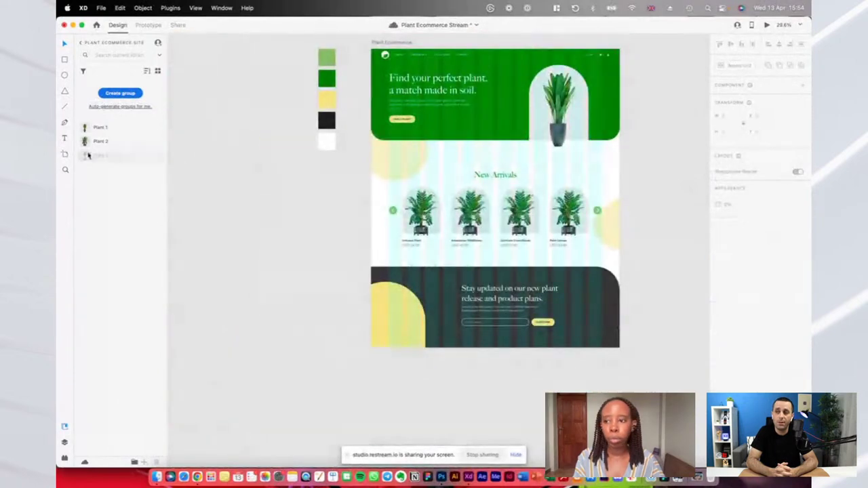
pyautogui.moveTo(372, 263); pyautogui.dragTo(377, 261)
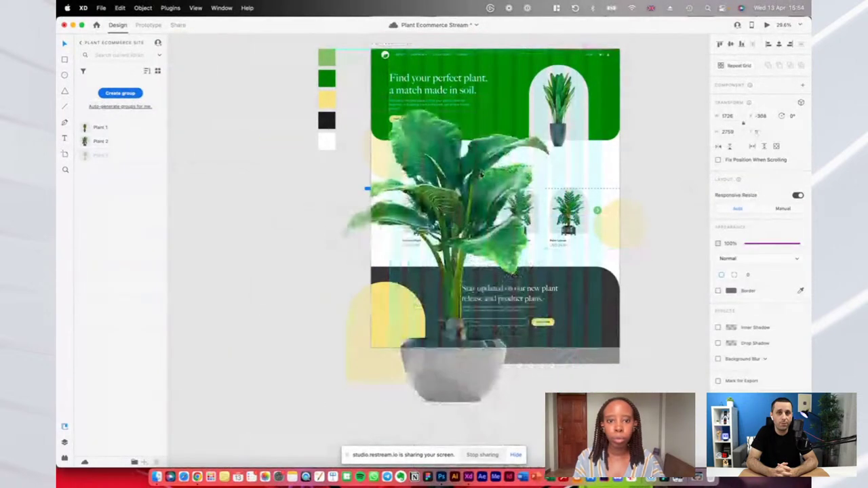
pyautogui.moveTo(552, 49); pyautogui.dragTo(480, 164)
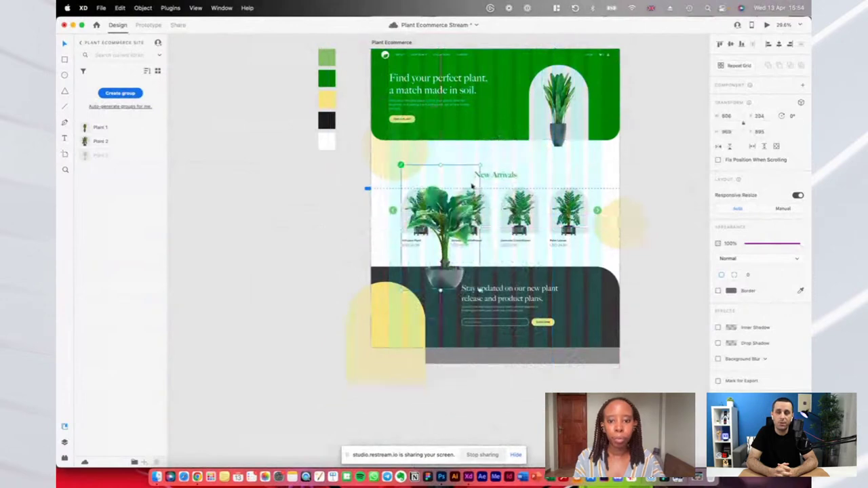
pyautogui.moveTo(438, 275); pyautogui.dragTo(392, 344)
# Resize the newsletter plant to about 620 × 991, position it at about X -60, Y 1582, and check it in the preview
pyautogui.scroll(5, 391, 343)
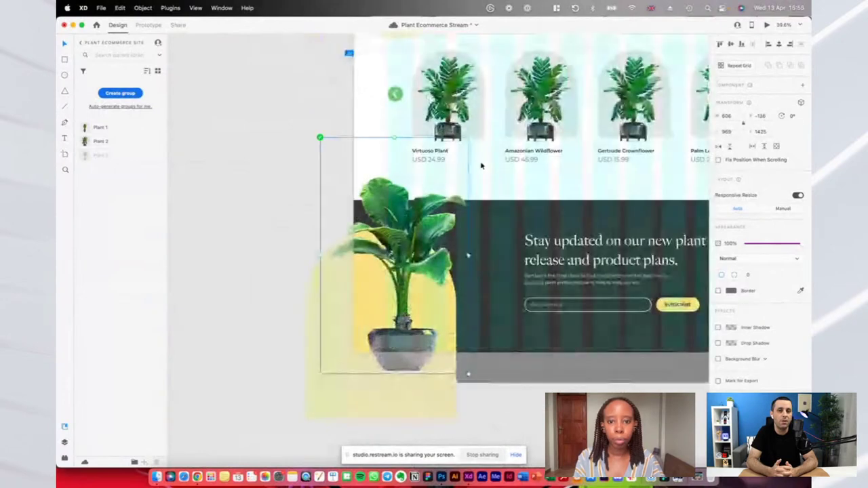
pyautogui.moveTo(468, 138); pyautogui.dragTo(447, 173)
pyautogui.moveTo(417, 256); pyautogui.dragTo(431, 285)
pyautogui.moveTo(462, 200); pyautogui.dragTo(487, 162)
pyautogui.moveTo(435, 269); pyautogui.dragTo(437, 276)
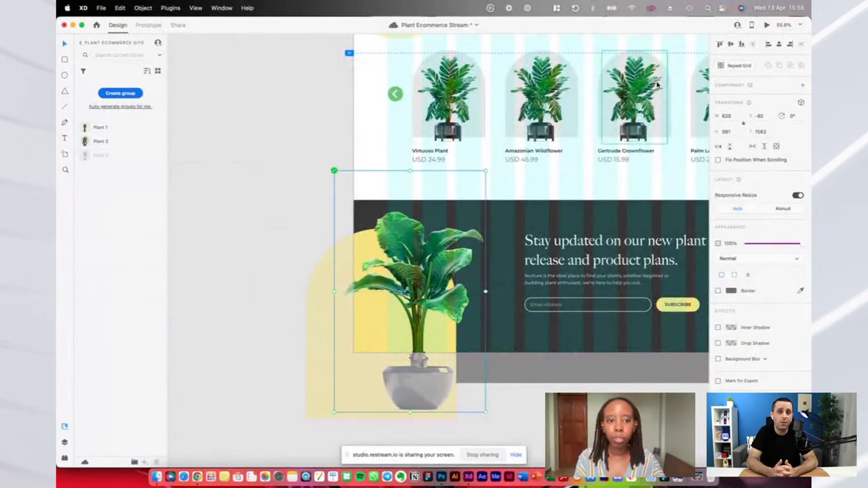
pyautogui.click(765, 24)
pyautogui.scroll(-10, 554, 248)
pyautogui.scroll(1, 554, 252)
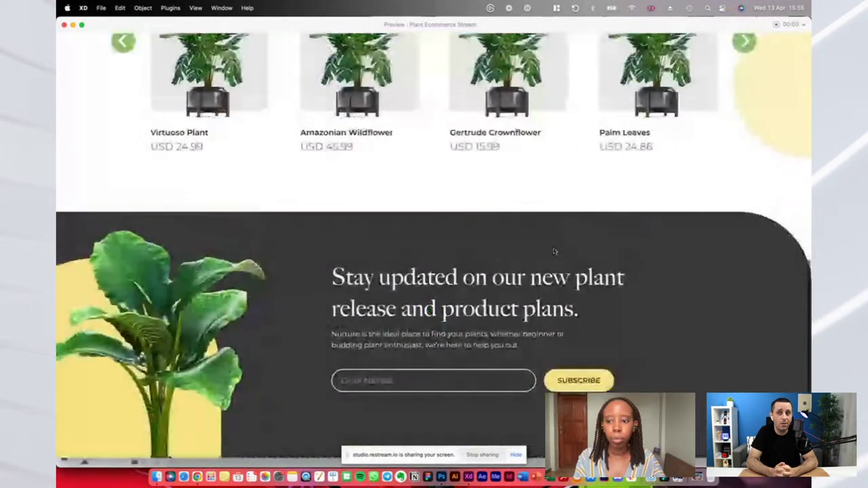
pyautogui.click(64, 25)
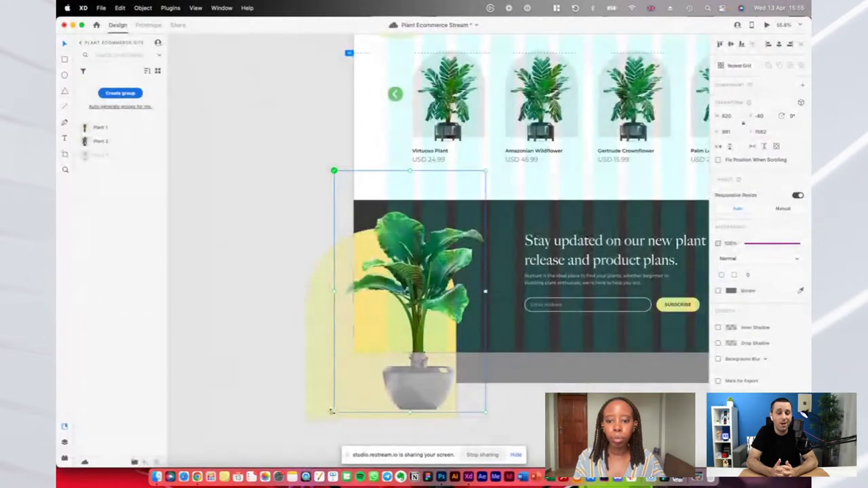
# Scale the newsletter plant down to about 503 × 803, place it at about X 25, Y 1598, and check it in the preview
pyautogui.moveTo(333, 412); pyautogui.dragTo(360, 371)
pyautogui.moveTo(485, 171); pyautogui.dragTo(483, 175)
pyautogui.moveTo(443, 244); pyautogui.dragTo(445, 249)
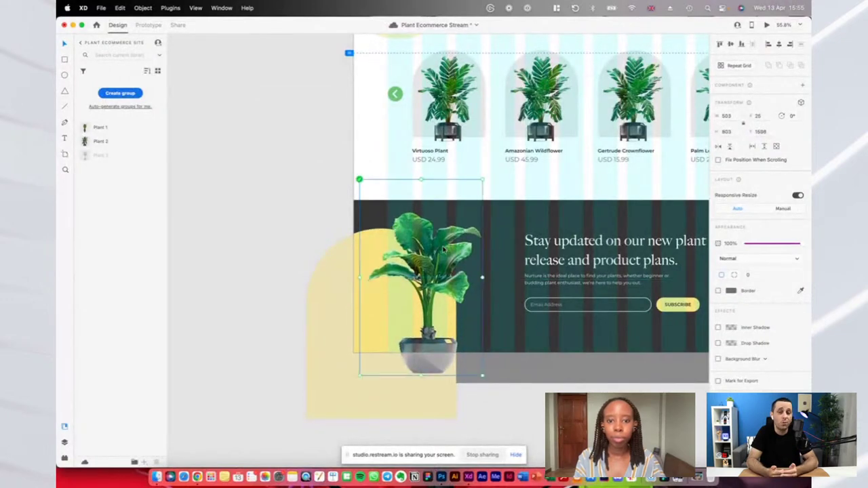
pyautogui.click(765, 25)
pyautogui.scroll(-10, 509, 241)
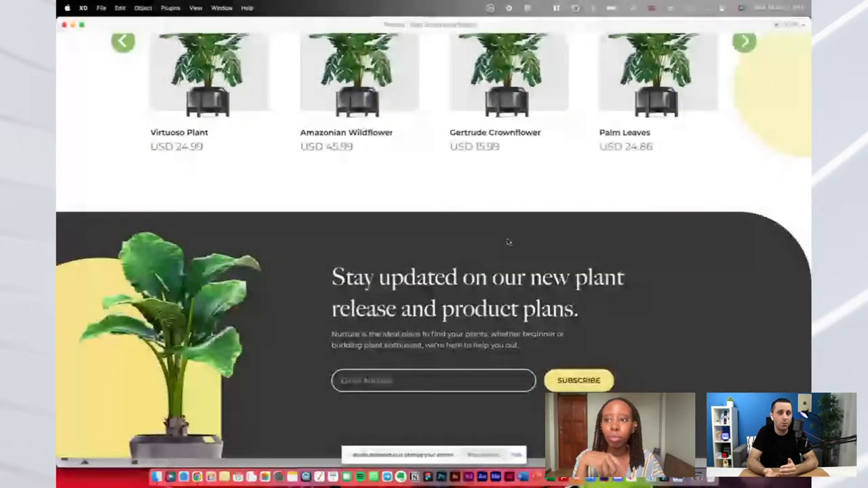
pyautogui.click(65, 24)
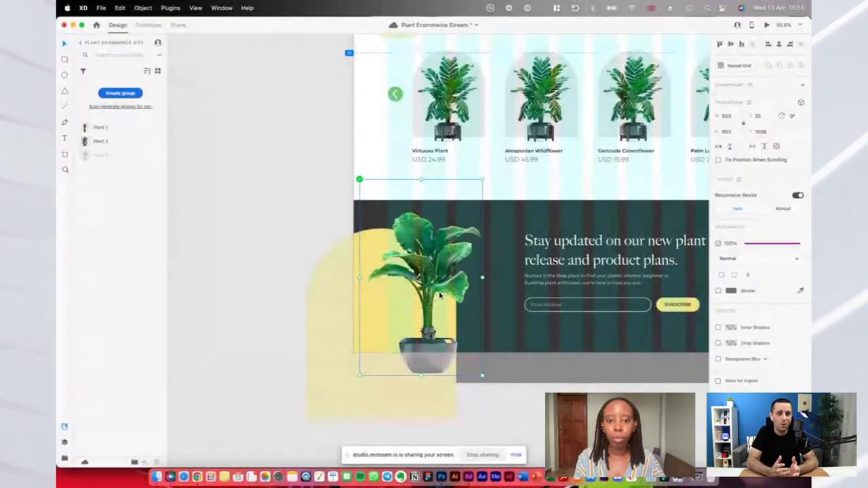
# Fine-tune the newsletter plant's horizontal position over the yellow arch and check the page in the preview
pyautogui.scroll(5, 440, 295)
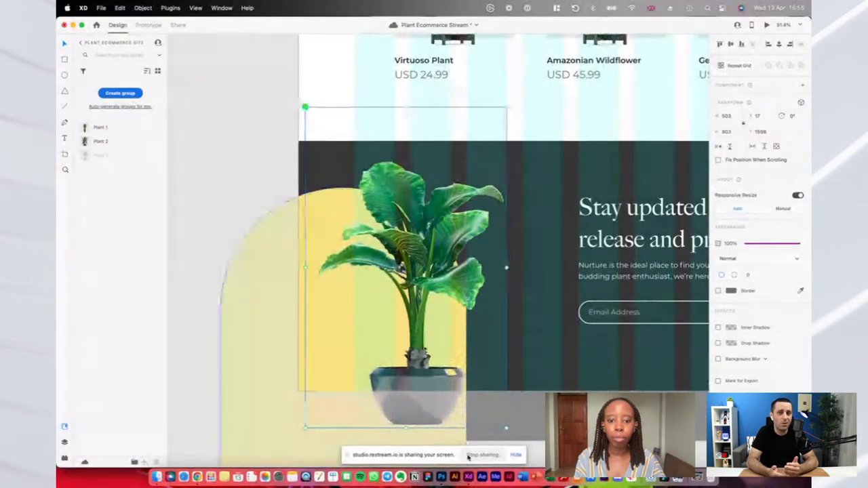
pyautogui.scroll(5, 429, 316)
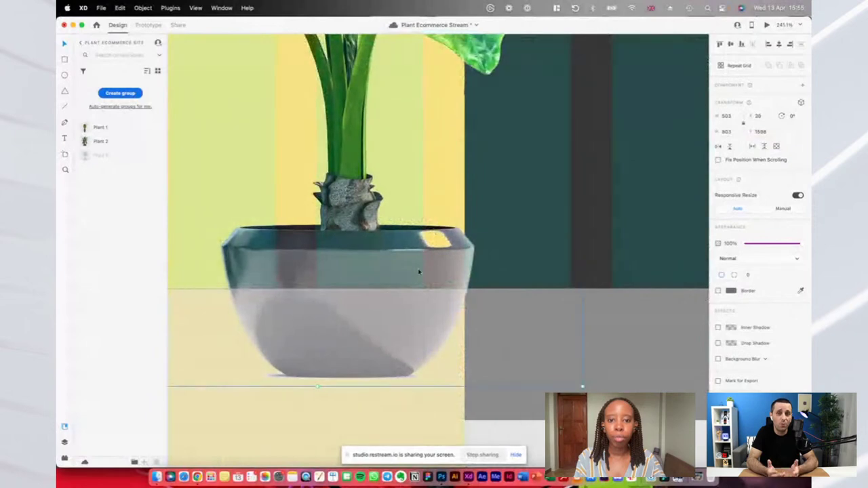
pyautogui.scroll(-3, 419, 271)
pyautogui.scroll(-6, 514, 320)
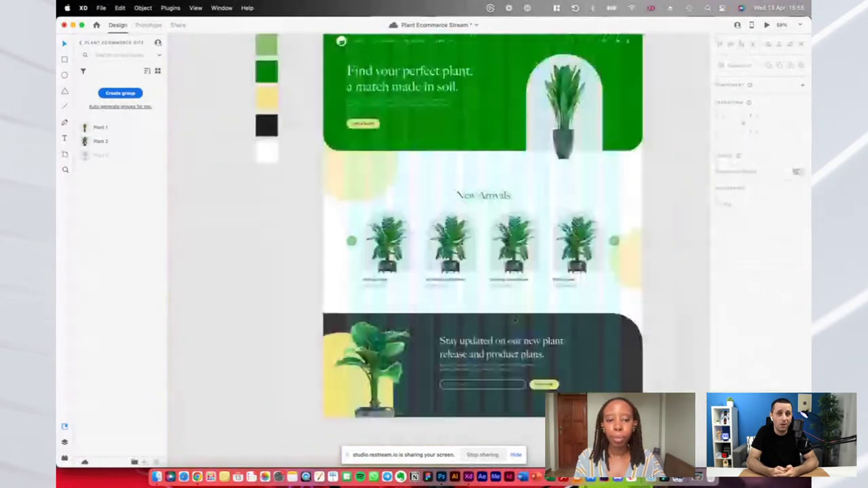
pyautogui.press('super+Return')
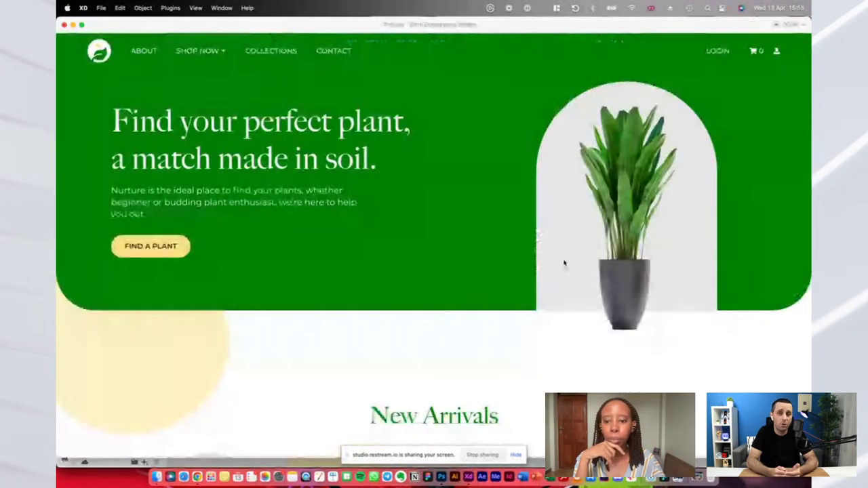
pyautogui.scroll(-5, 564, 263)
pyautogui.scroll(5, 563, 263)
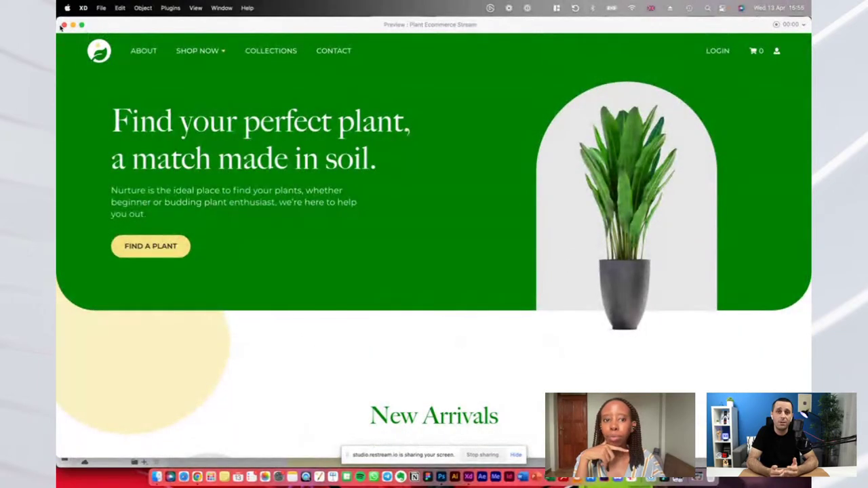
pyautogui.click(63, 25)
# Examine the hero section against the rest of the page and select the hero plant
pyautogui.scroll(3, 566, 218)
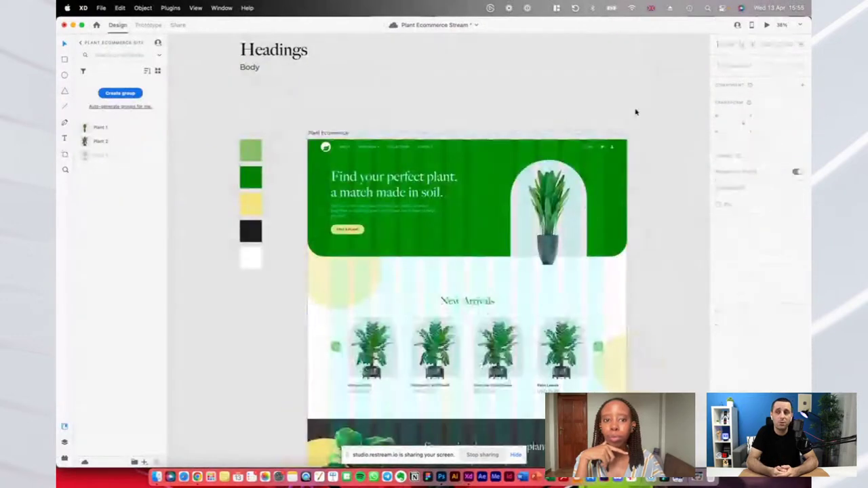
pyautogui.scroll(5, 566, 218)
pyautogui.scroll(-3, 529, 276)
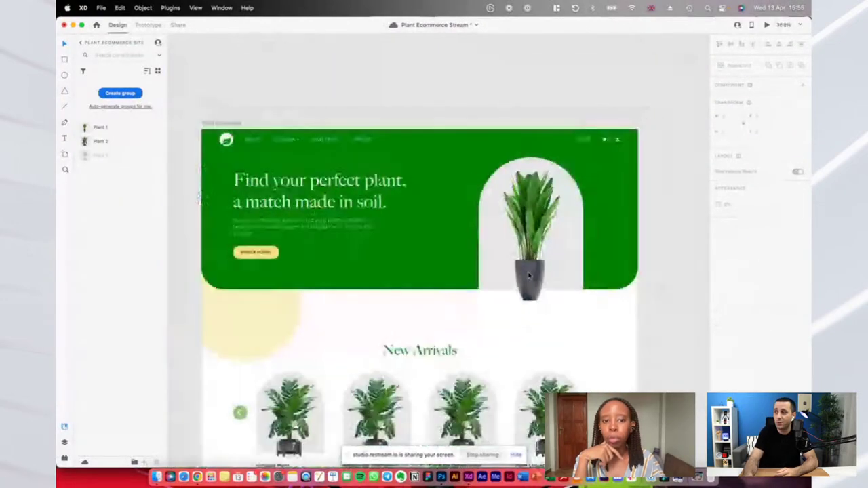
pyautogui.scroll(2, 529, 275)
pyautogui.scroll(-5, 530, 275)
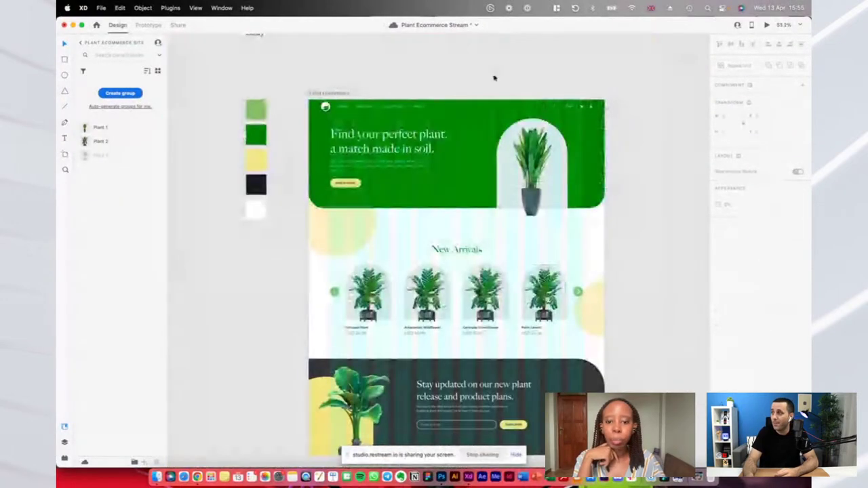
pyautogui.click(522, 197)
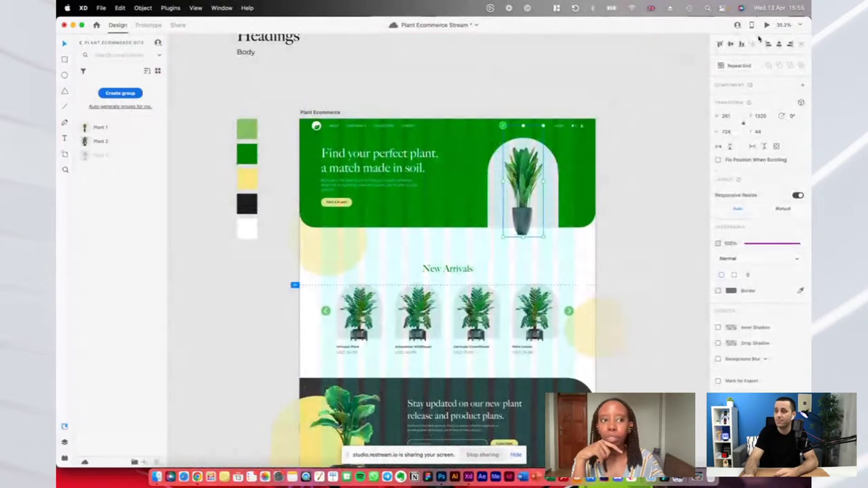
# Preview the whole page and review the hero, New Arrivals and newsletter sections
pyautogui.click(769, 25)
pyautogui.scroll(-5, 606, 298)
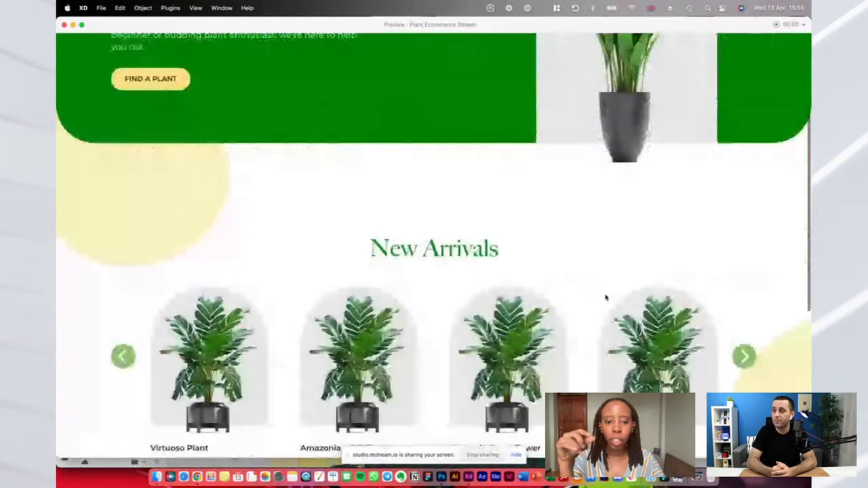
pyautogui.scroll(-3, 607, 297)
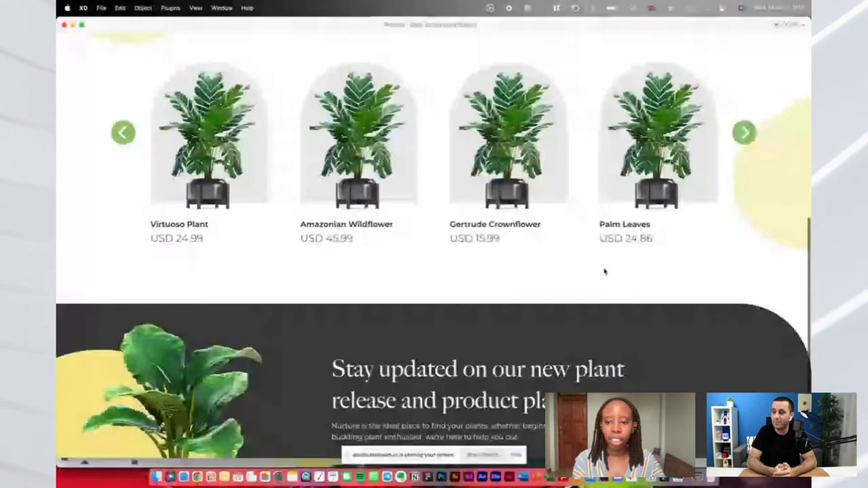
pyautogui.scroll(1, 604, 271)
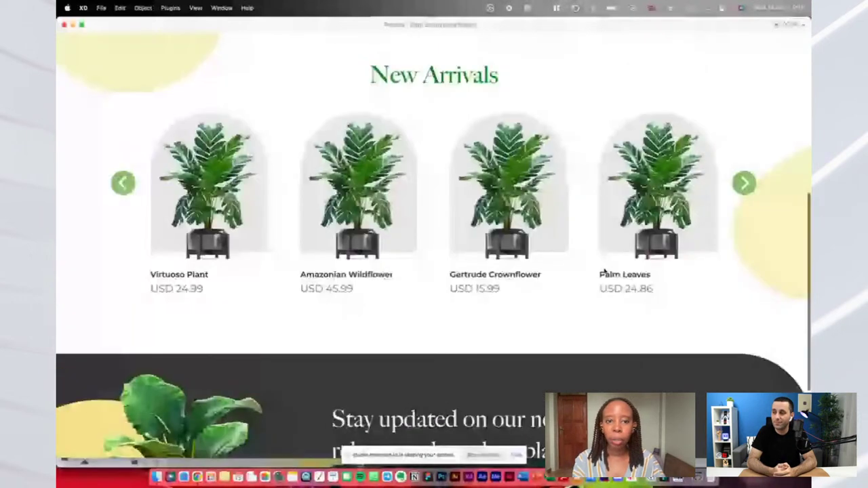
pyautogui.scroll(6, 605, 271)
pyautogui.scroll(-6, 604, 262)
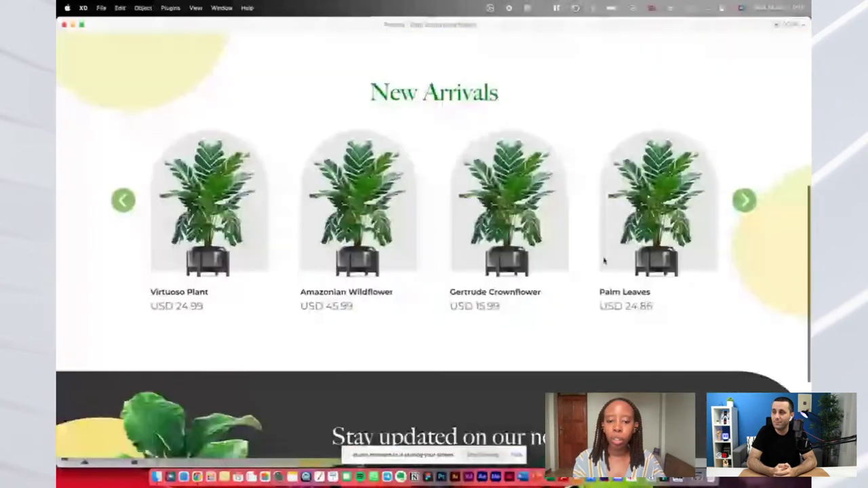
pyautogui.scroll(-1, 604, 261)
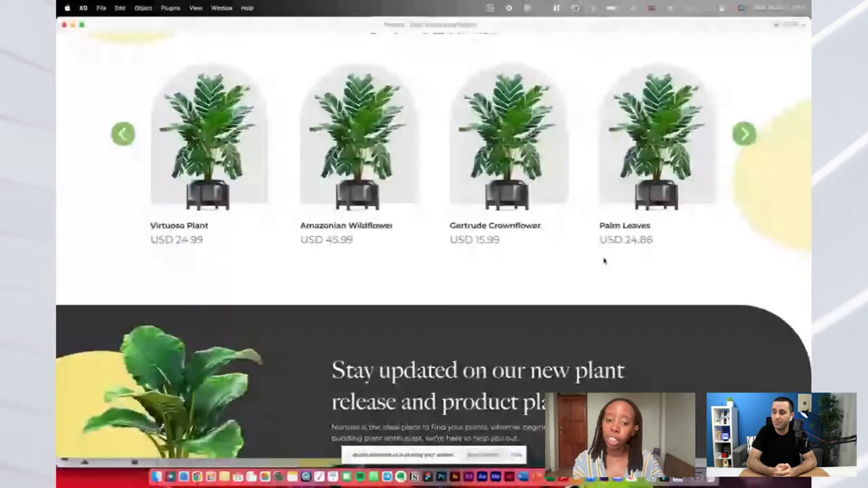
pyautogui.scroll(-2, 604, 261)
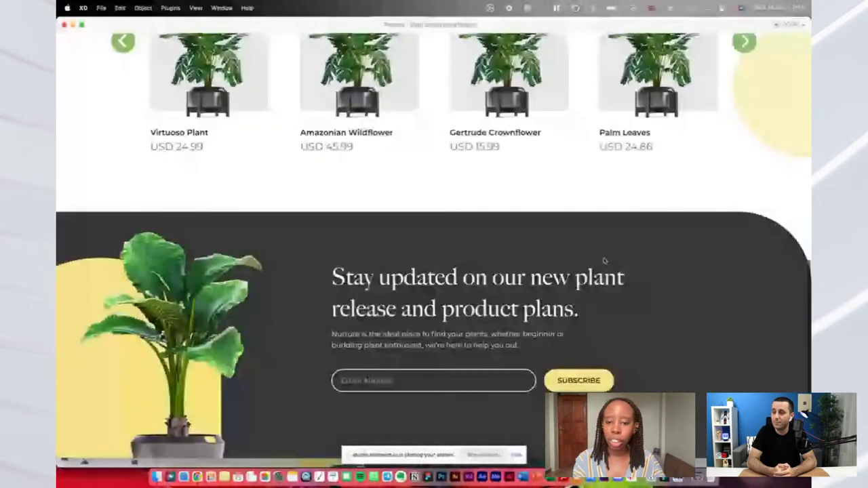
pyautogui.scroll(10, 604, 261)
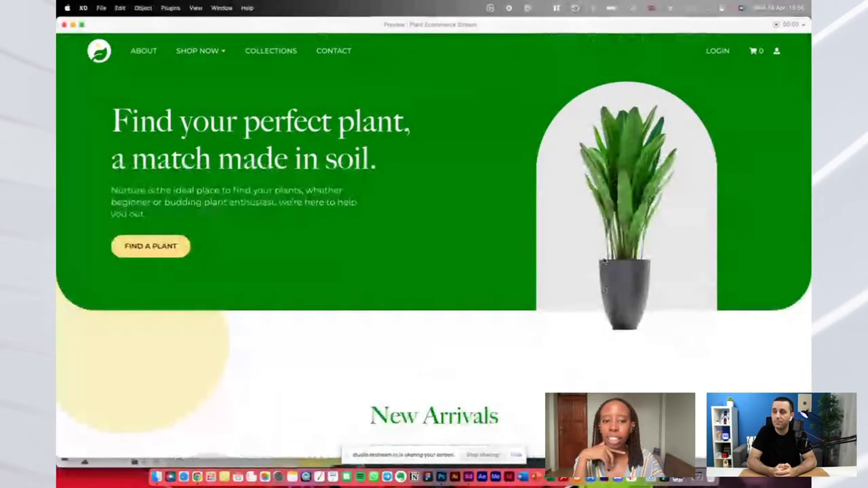
pyautogui.scroll(-3, 605, 261)
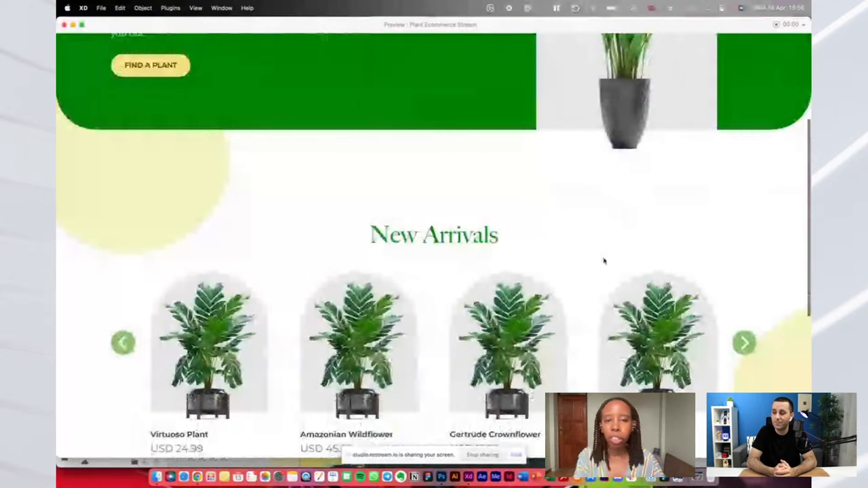
pyautogui.scroll(3, 604, 262)
pyautogui.scroll(-5, 603, 261)
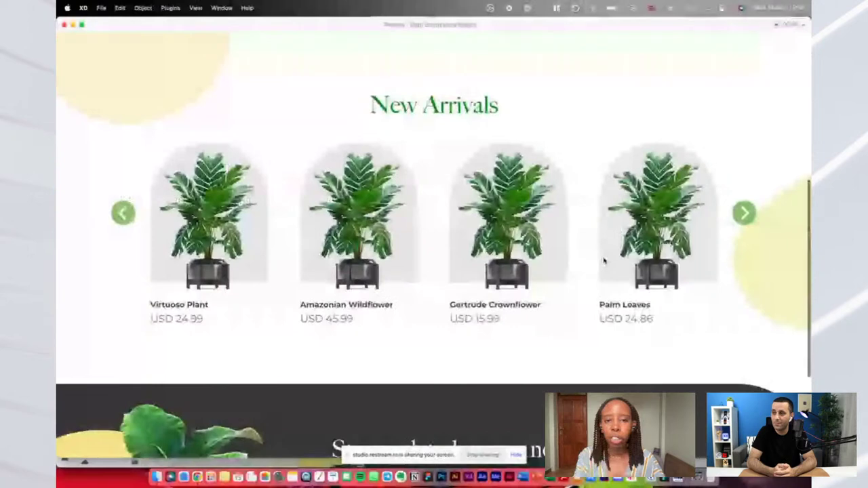
pyautogui.scroll(-4, 603, 261)
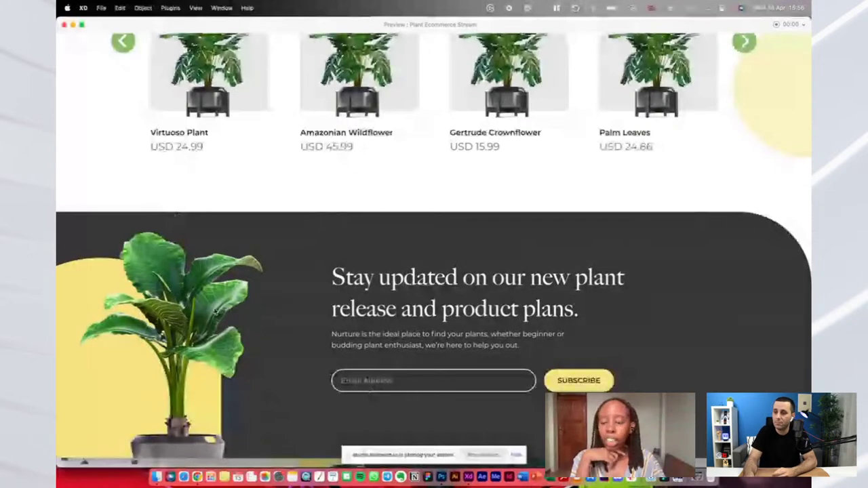
# Recheck the newsletter and New Arrivals sections in the preview, close it and look over the artboard
pyautogui.scroll(2, 434, 271)
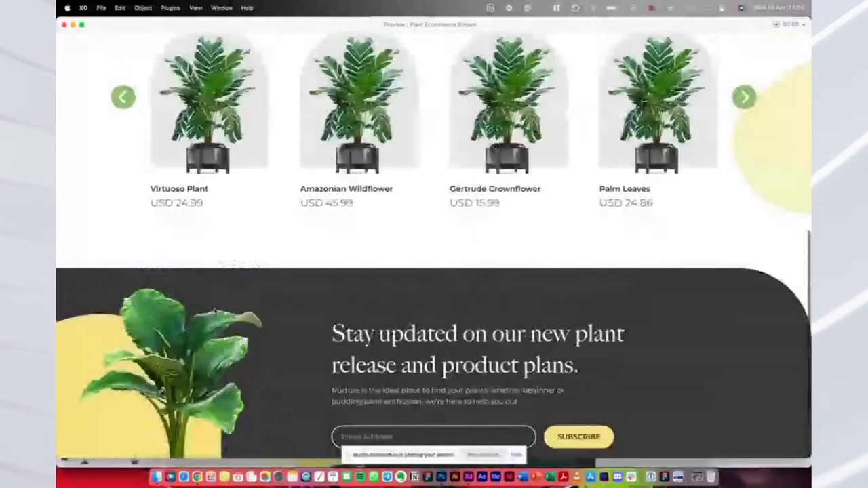
pyautogui.scroll(3, 215, 312)
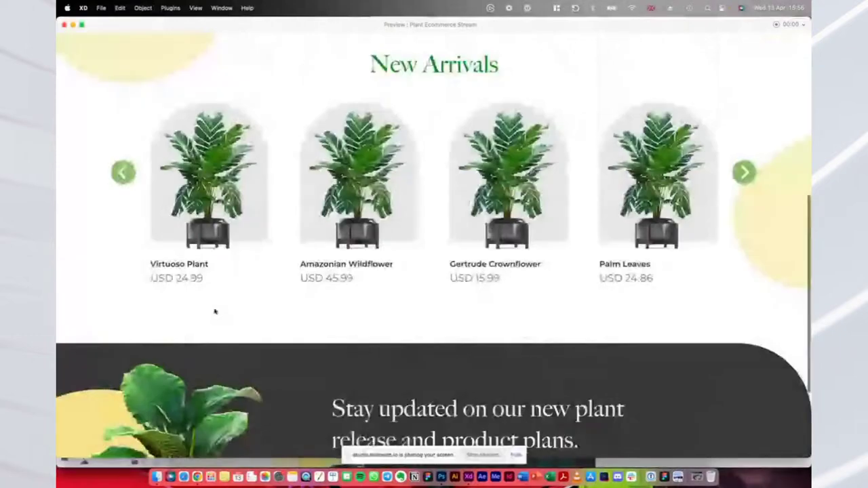
pyautogui.scroll(10, 215, 312)
pyautogui.scroll(-5, 215, 311)
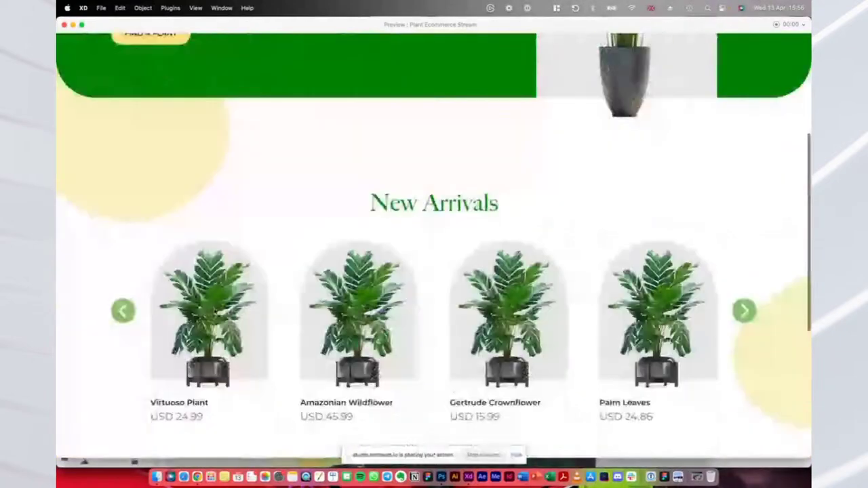
pyautogui.scroll(-10, 434, 244)
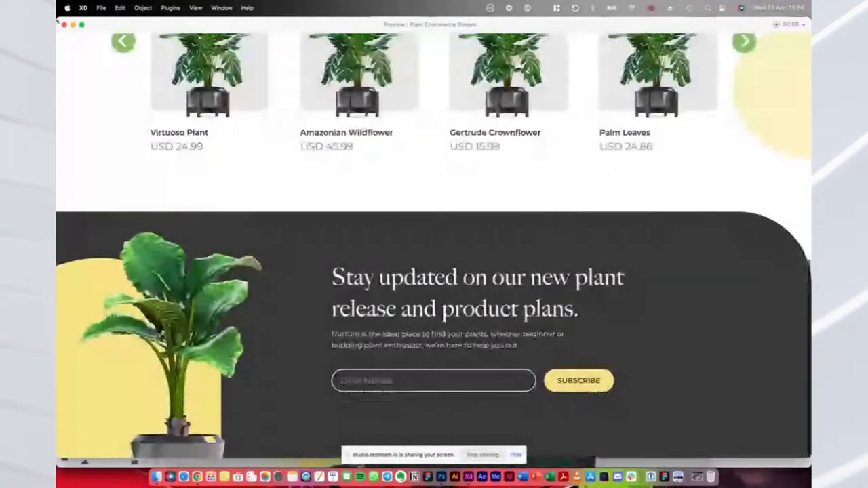
pyautogui.click(64, 24)
pyautogui.scroll(-4, 553, 390)
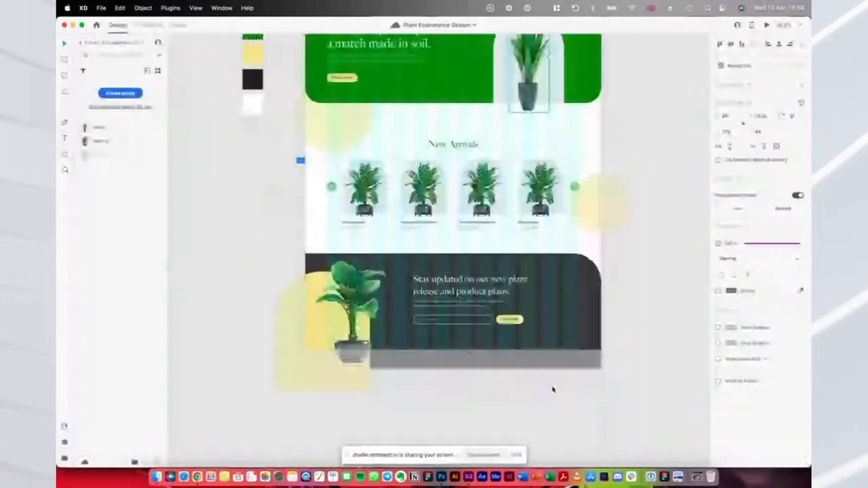
pyautogui.scroll(3, 552, 390)
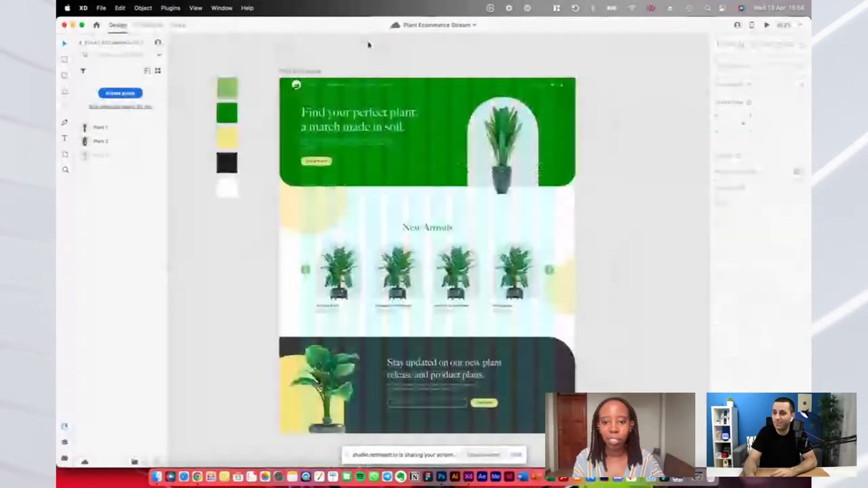
pyautogui.scroll(2, 247, 108)
pyautogui.hscroll(-2, 246, 109)
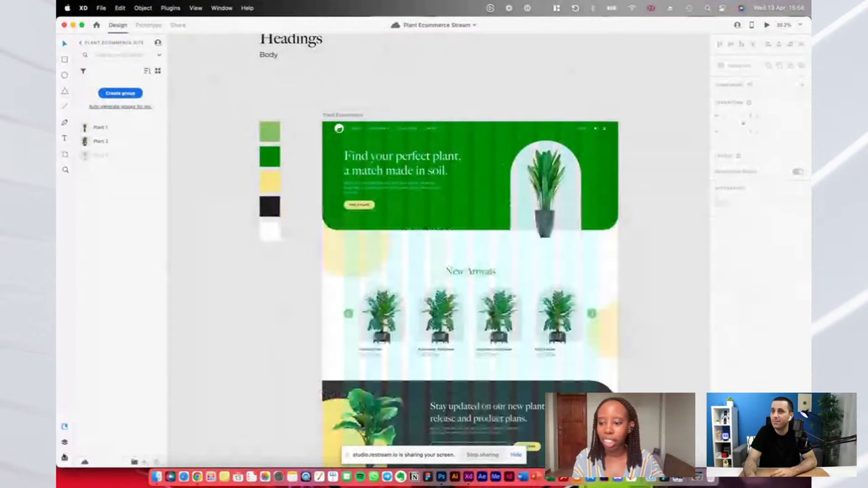
# Switch from the blob plugin to the Icons 4 Design plugin
pyautogui.click(64, 458)
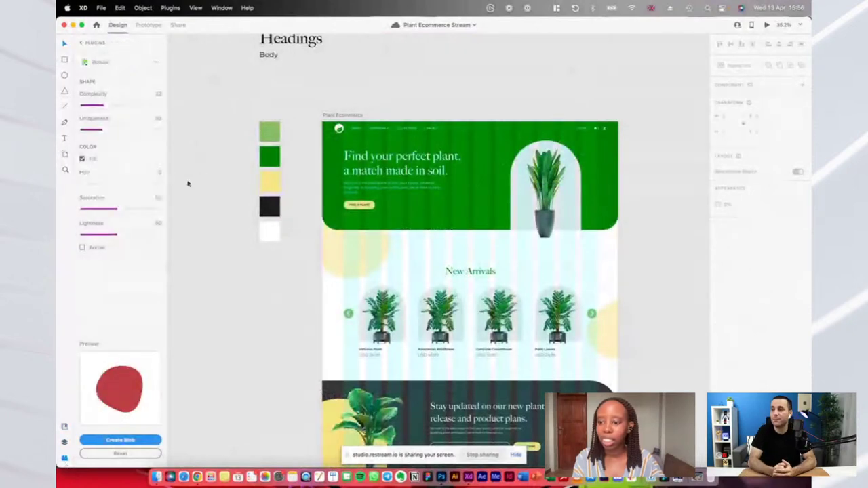
pyautogui.click(81, 42)
pyautogui.scroll(-5, 111, 250)
pyautogui.scroll(5, 116, 231)
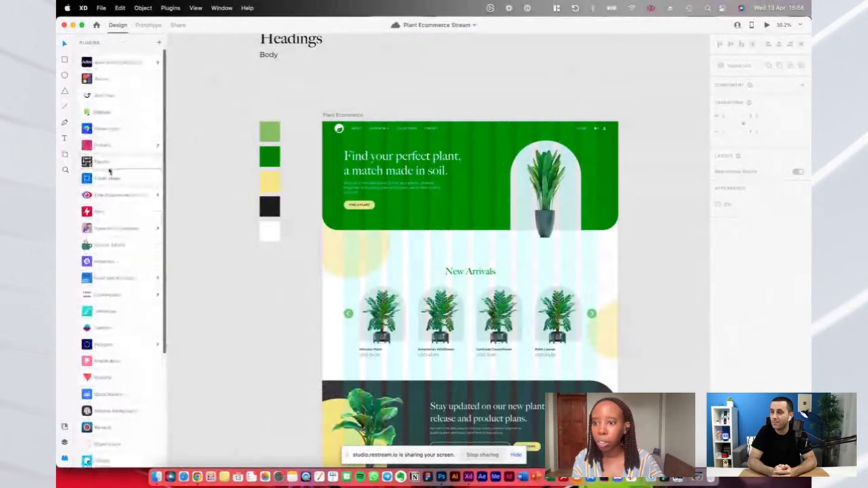
pyautogui.click(97, 249)
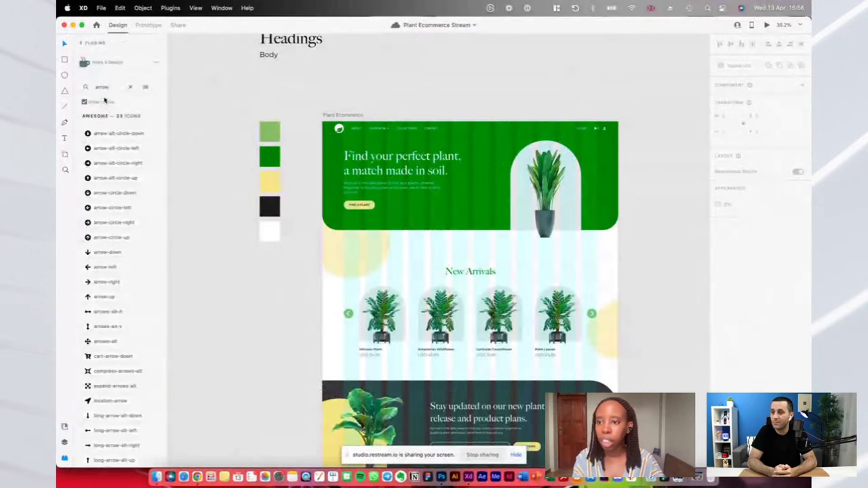
pyautogui.hscroll(3, 343, 87)
pyautogui.scroll(8, 458, 133)
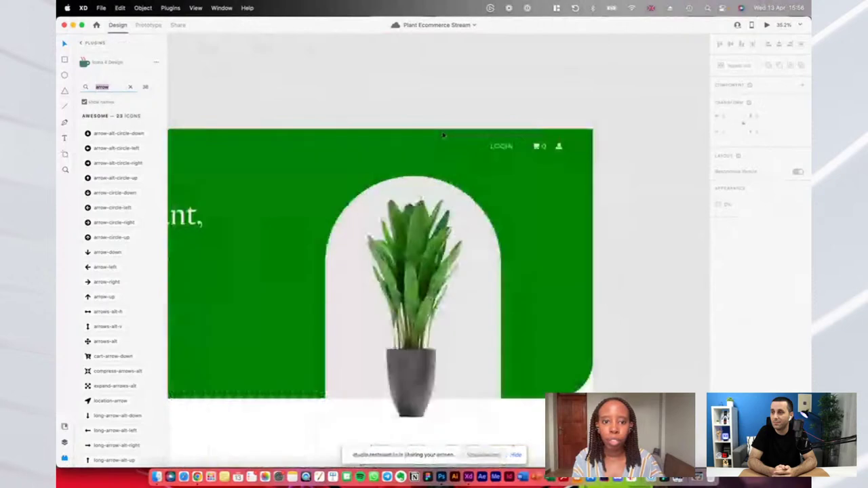
pyautogui.click(501, 163)
pyautogui.keyDown('alt'); pyautogui.moveTo(501, 163); pyautogui.dragTo(579, 165); pyautogui.keyUp('alt')
pyautogui.press('super+z')
pyautogui.doubleClick(501, 164)
pyautogui.press('Escape')
pyautogui.click(545, 177)
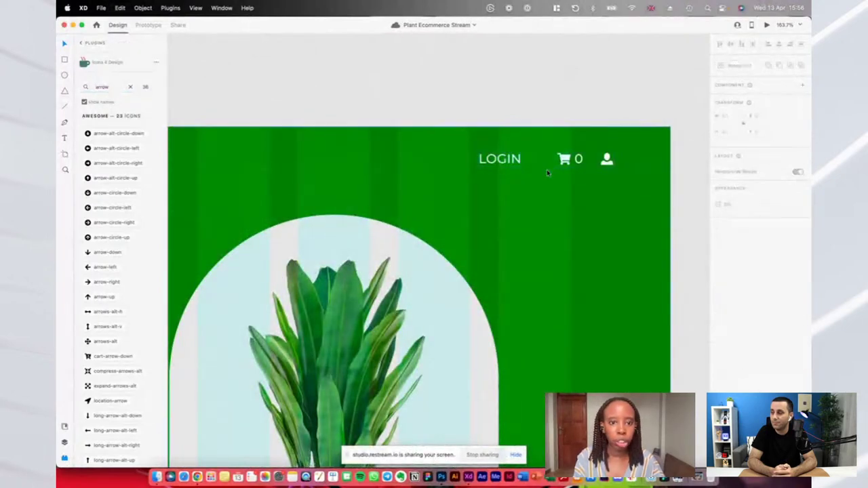
# Extend the header's LOGIN label to LOGIN/SIGN UP and shift its stack with the cart and account icons to about X 1607
pyautogui.click(564, 163)
pyautogui.scroll(3, 563, 166)
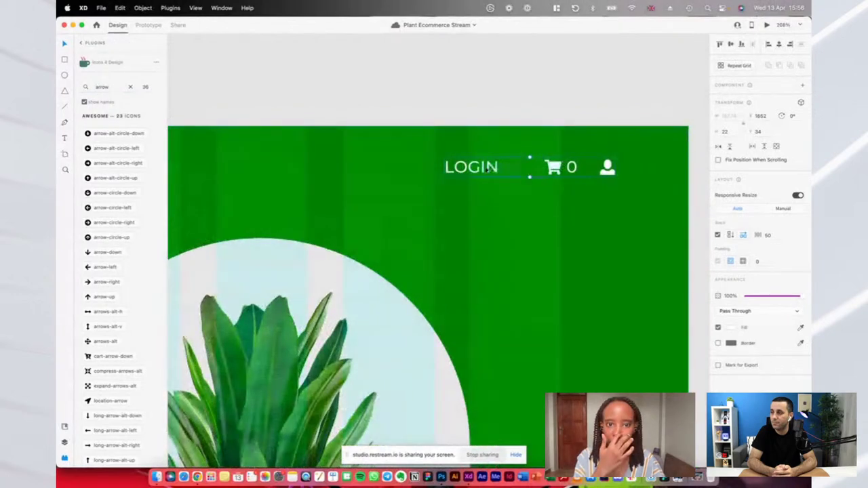
pyautogui.click(484, 169)
pyautogui.doubleClick(484, 171)
pyautogui.press('Right')
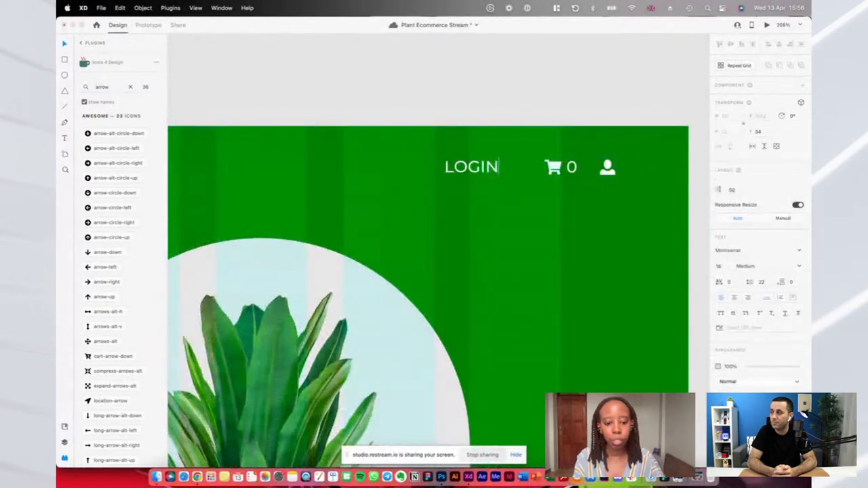
pyautogui.write('/SIGN UP')
pyautogui.press('Escape')
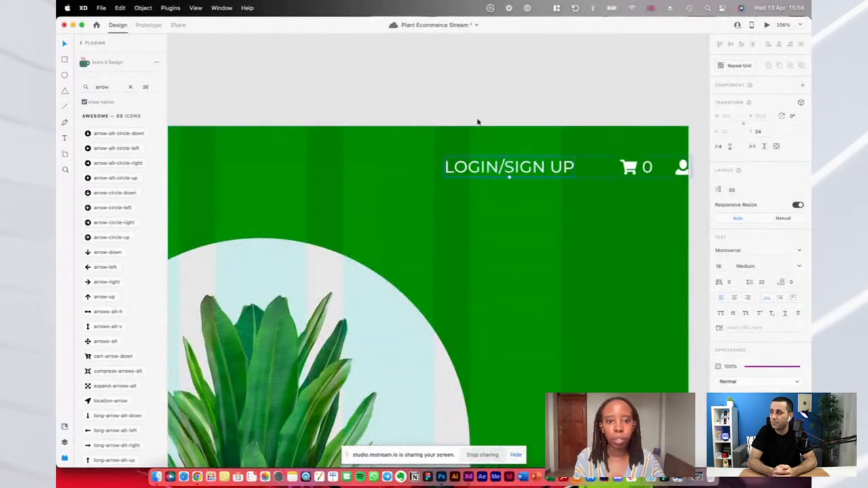
pyautogui.click(478, 121)
pyautogui.scroll(-4, 478, 121)
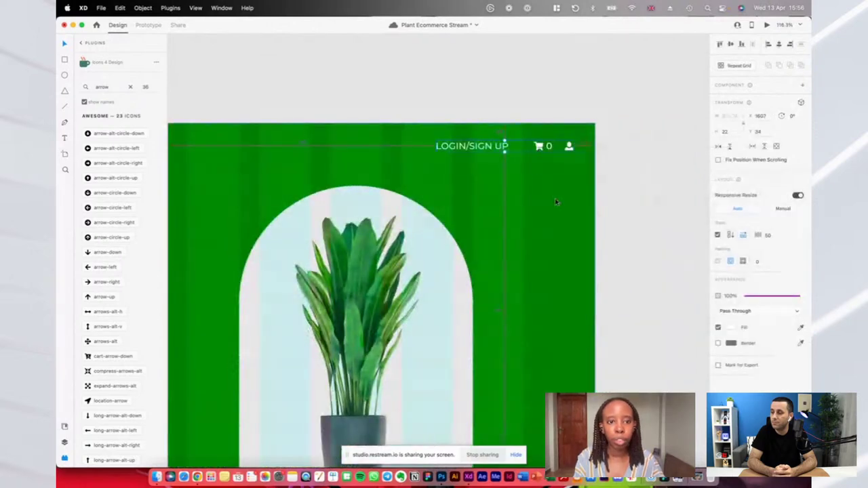
# Select the stack of main navigation links beside the logo in the header
pyautogui.scroll(-3, 555, 201)
pyautogui.hscroll(-5, 557, 203)
pyautogui.click(348, 169)
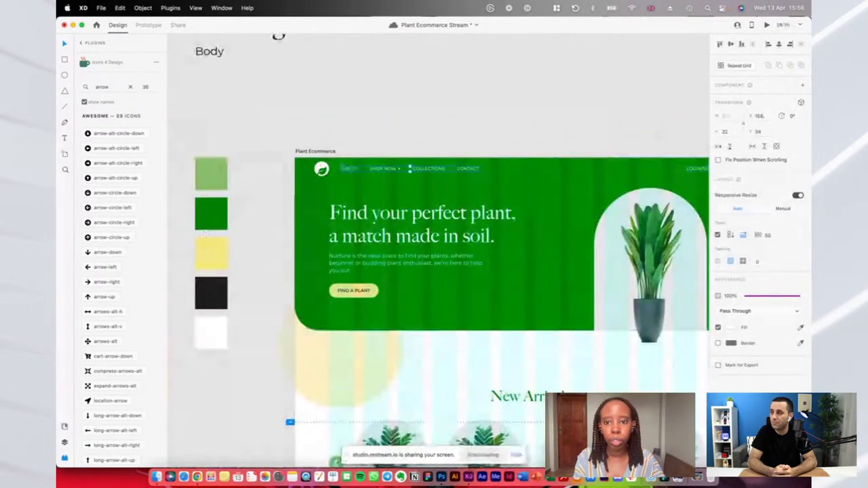